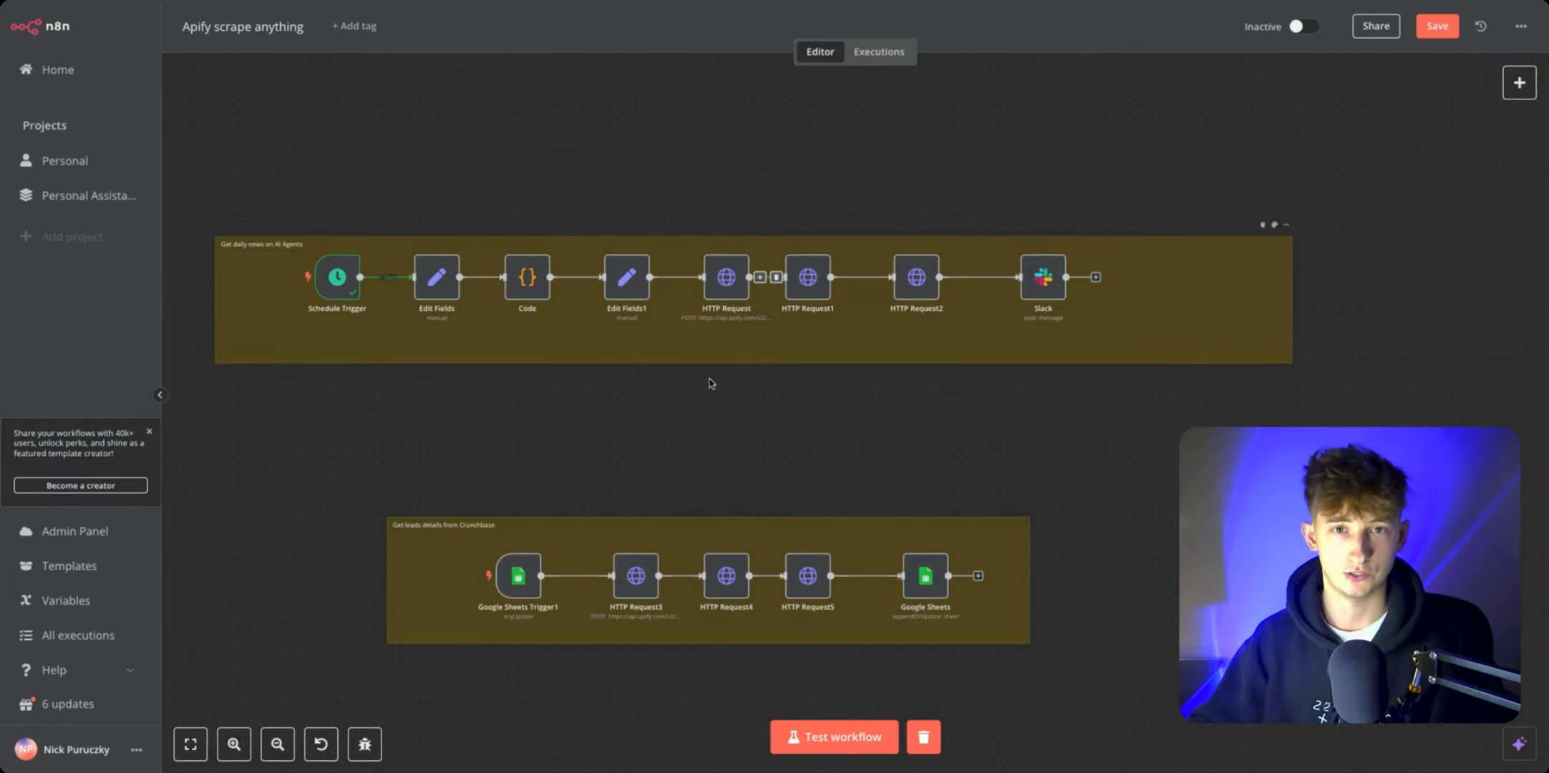
Step: Look over the AI Agents daily news workflow and the Crunchbase leads workflow on the canvas
scroll(680, 415, left, 3)
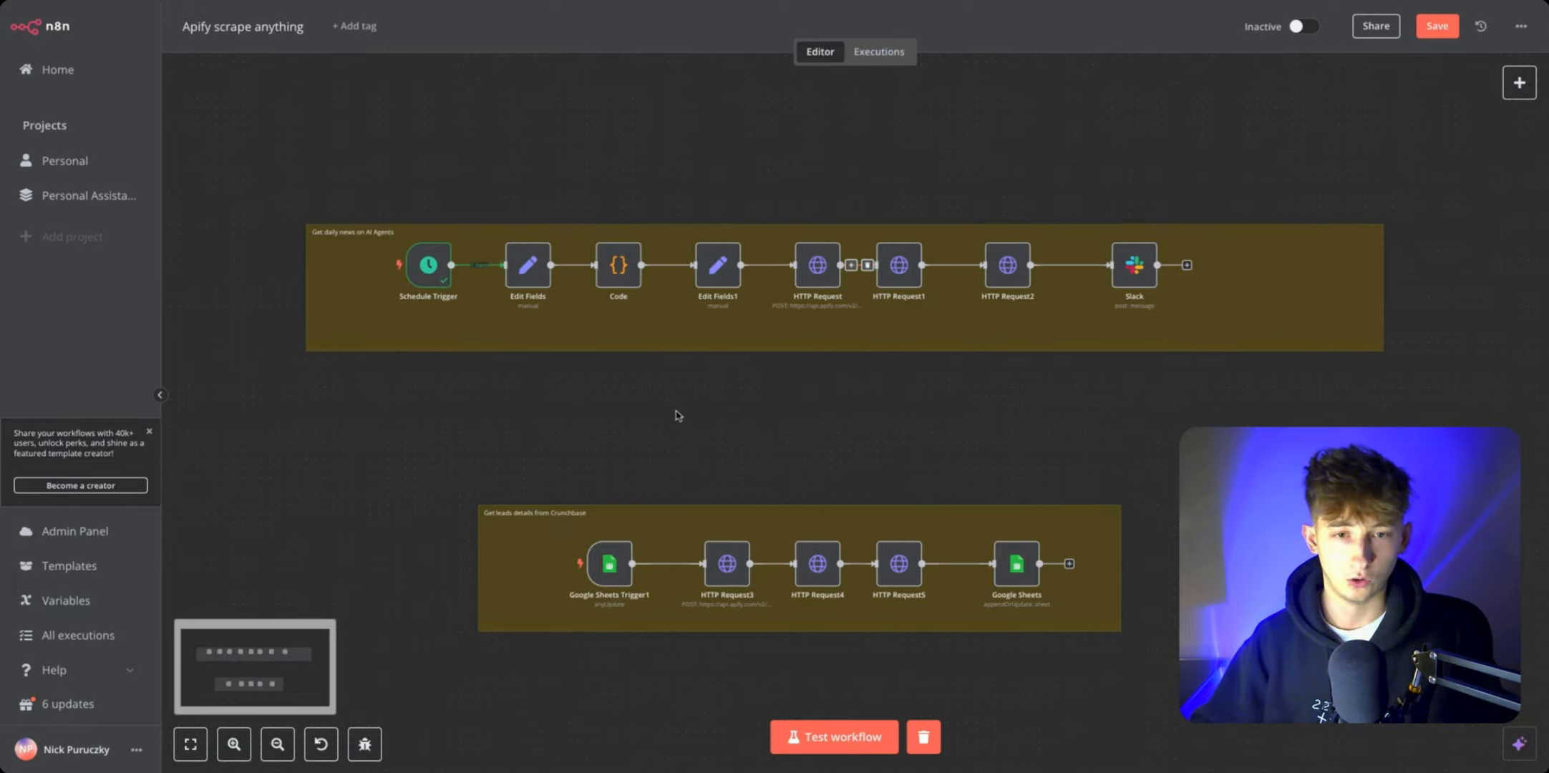
scroll(738, 413, right, 2)
scroll(555, 395, left, 3)
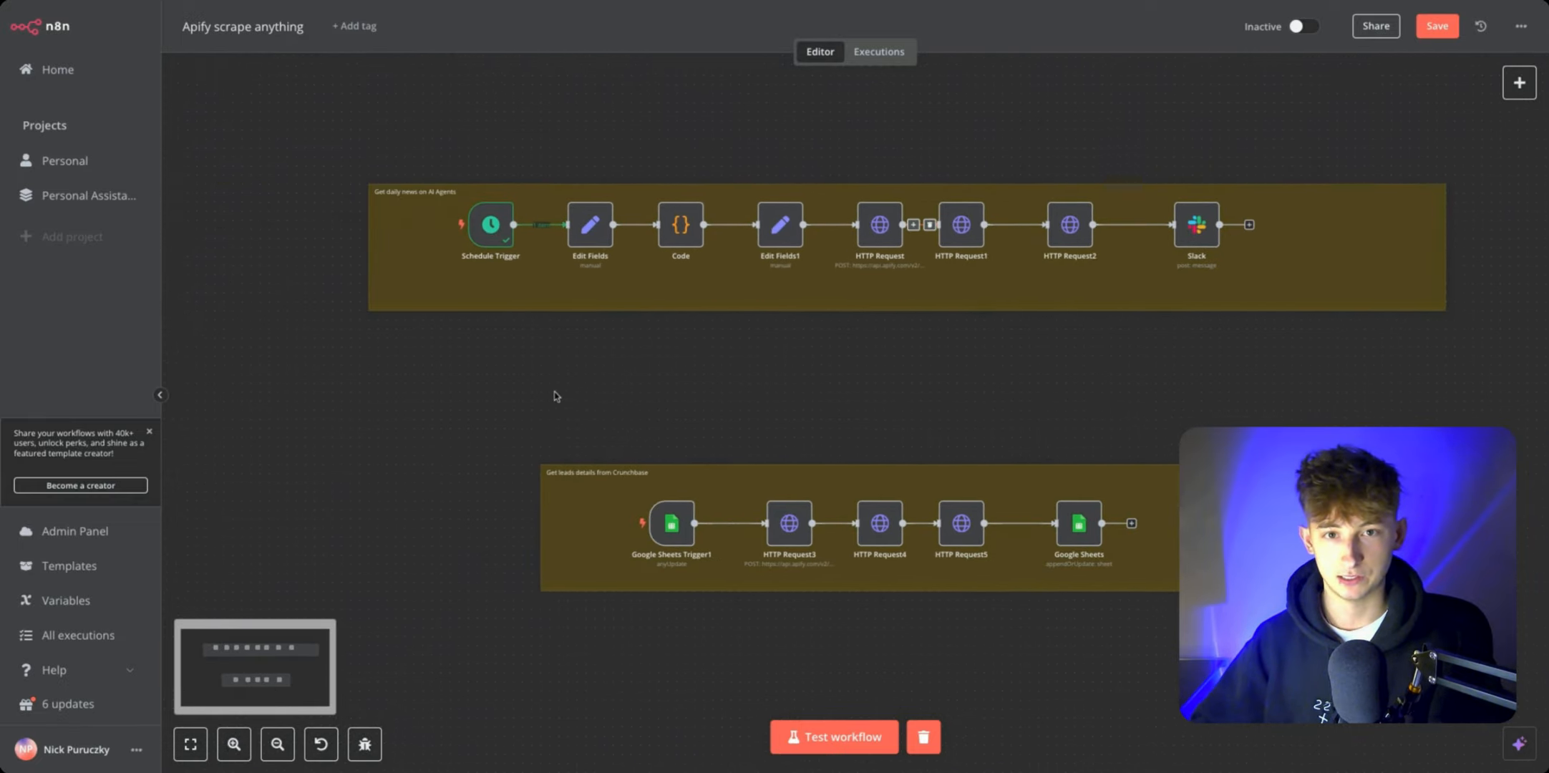
scroll(991, 390, right, 2)
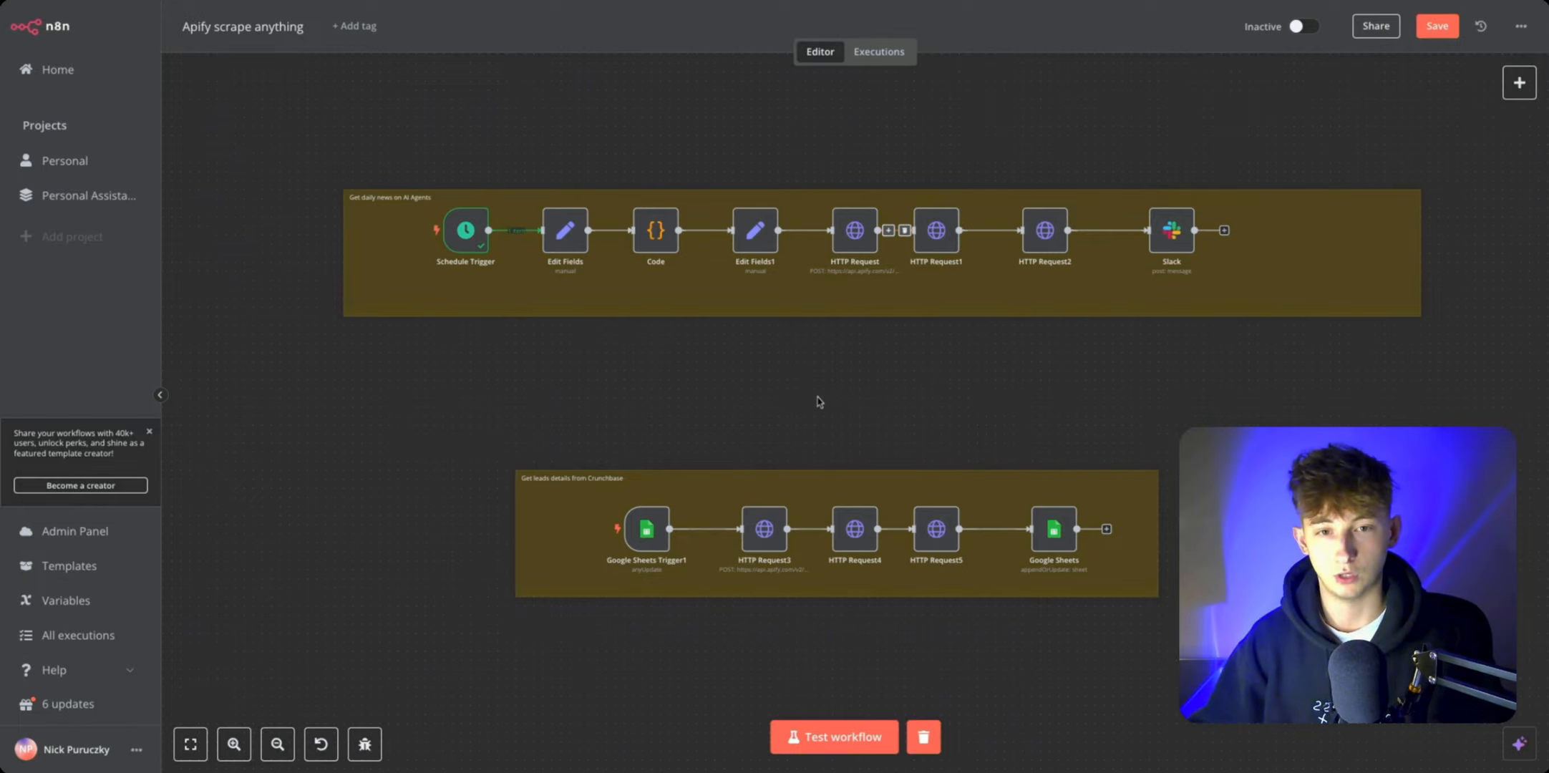
scroll(820, 401, up, 3)
scroll(1112, 405, right, 1)
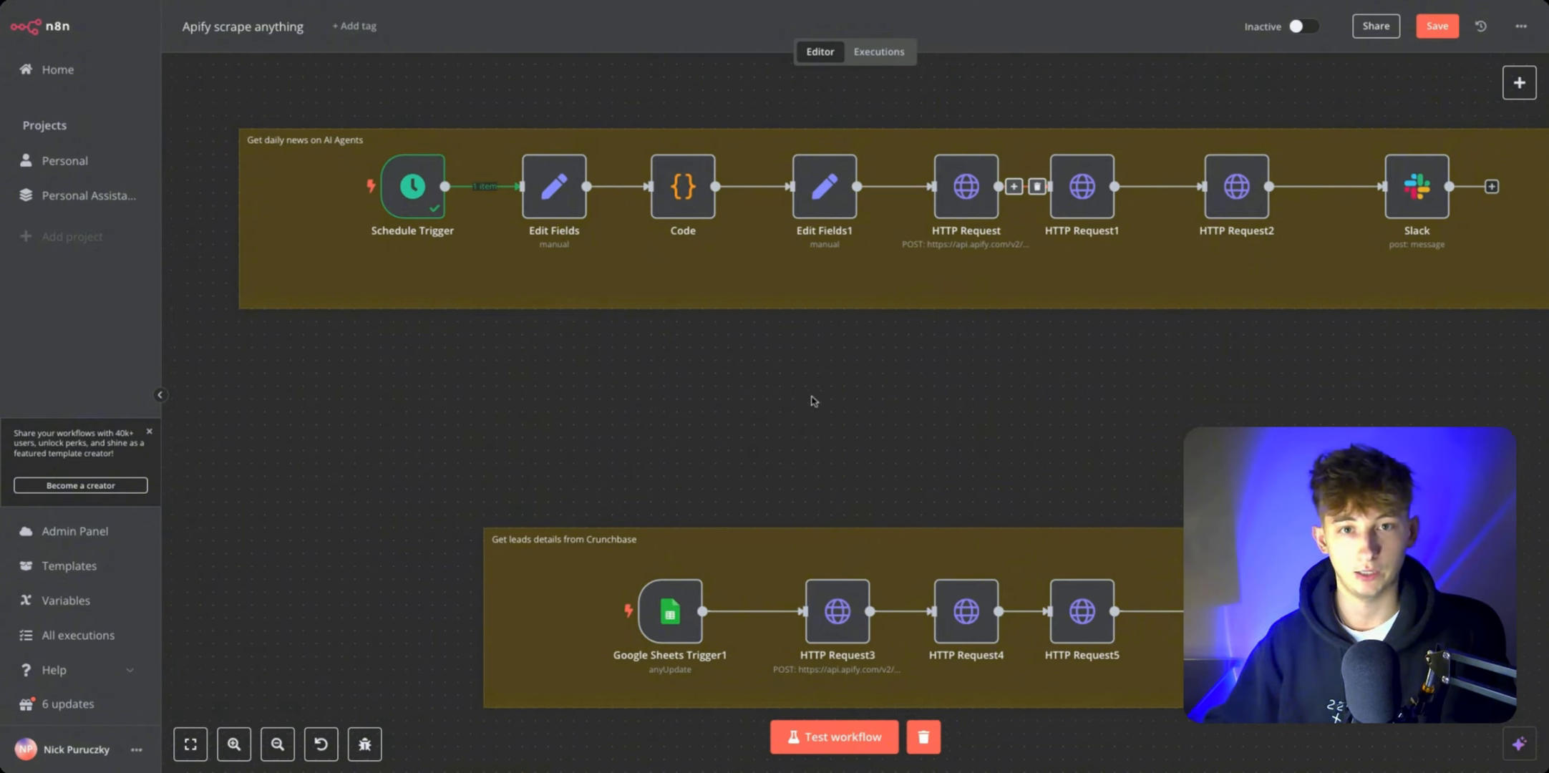
scroll(813, 400, right, 2)
scroll(813, 400, up, 1)
drag(813, 401, 780, 407)
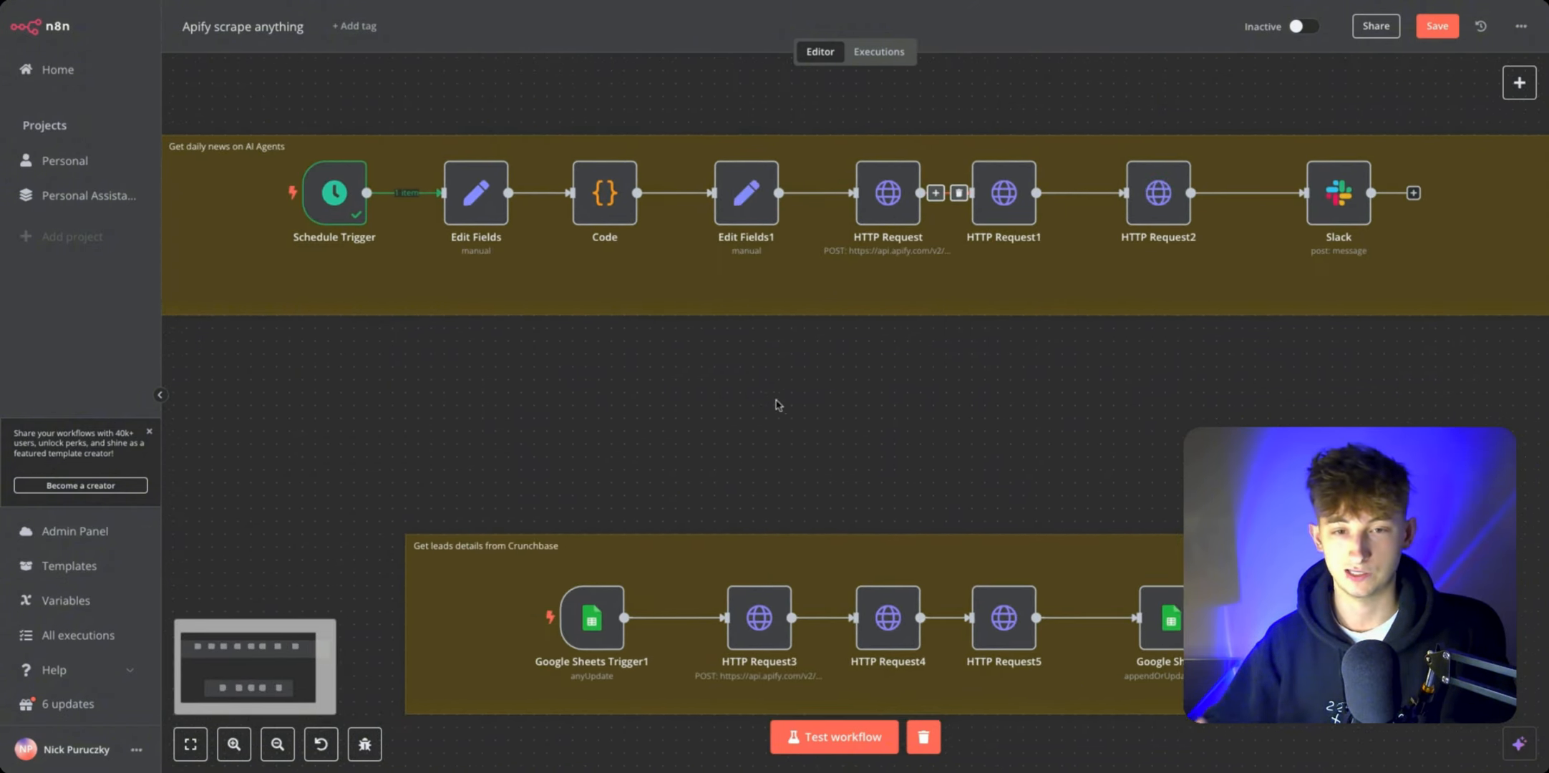
scroll(798, 398, down, 2)
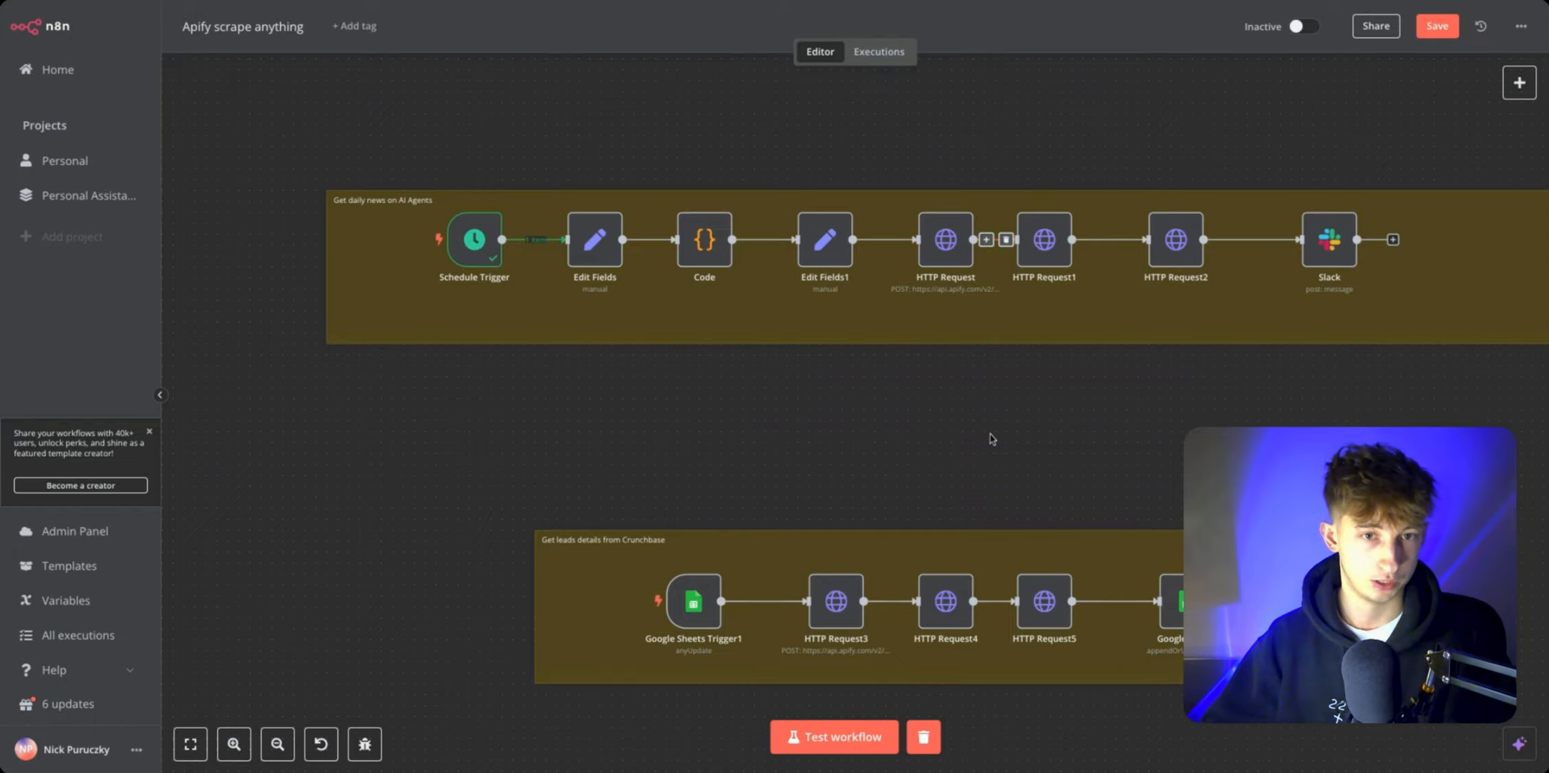
scroll(990, 438, right, 3)
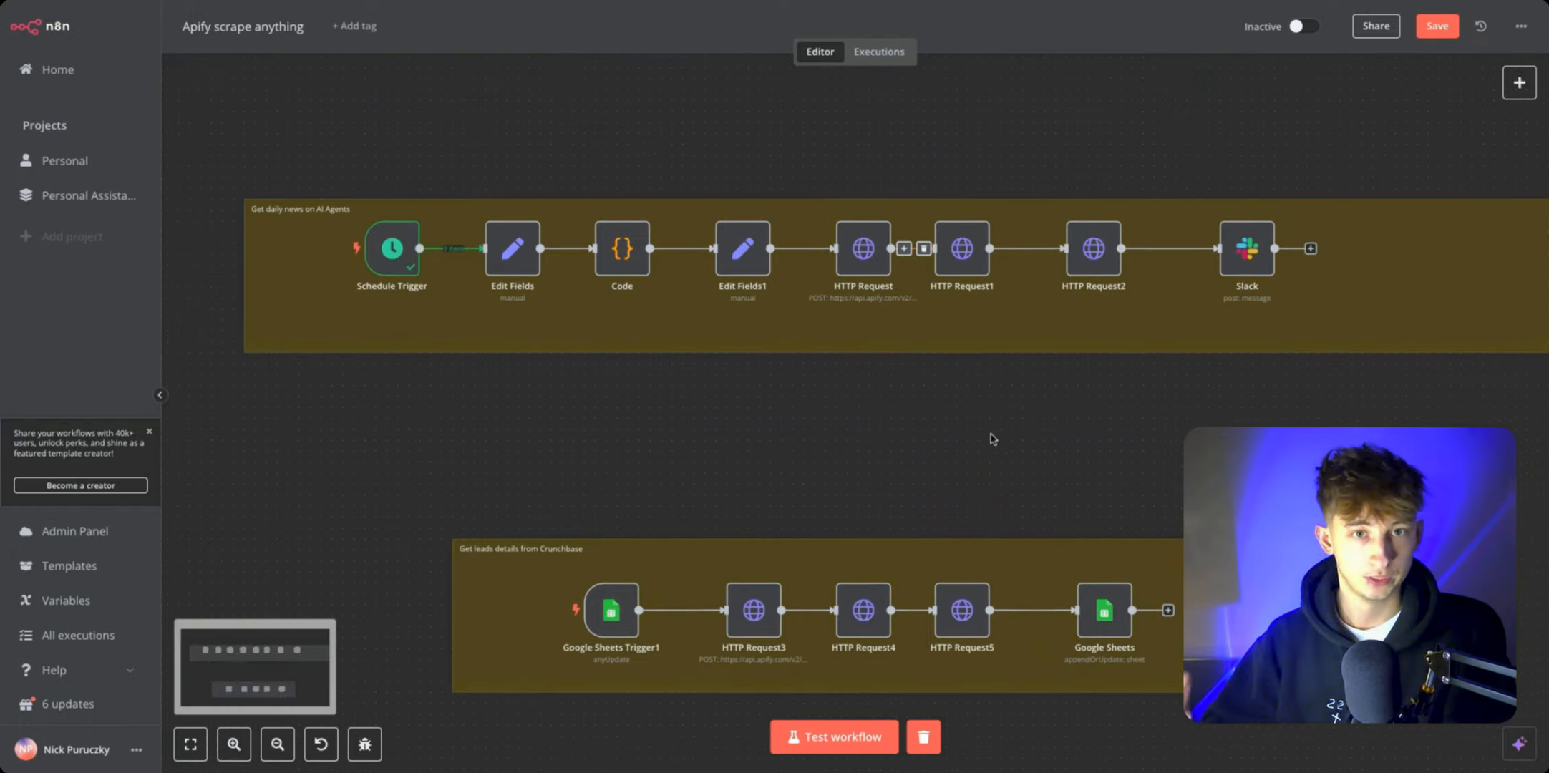
Step: In the first HTTP Request node of the AI Agents news workflow, set the JSON body's query to "ai automation" and return to the canvas
double_click(859, 266)
scroll(848, 433, down, 5)
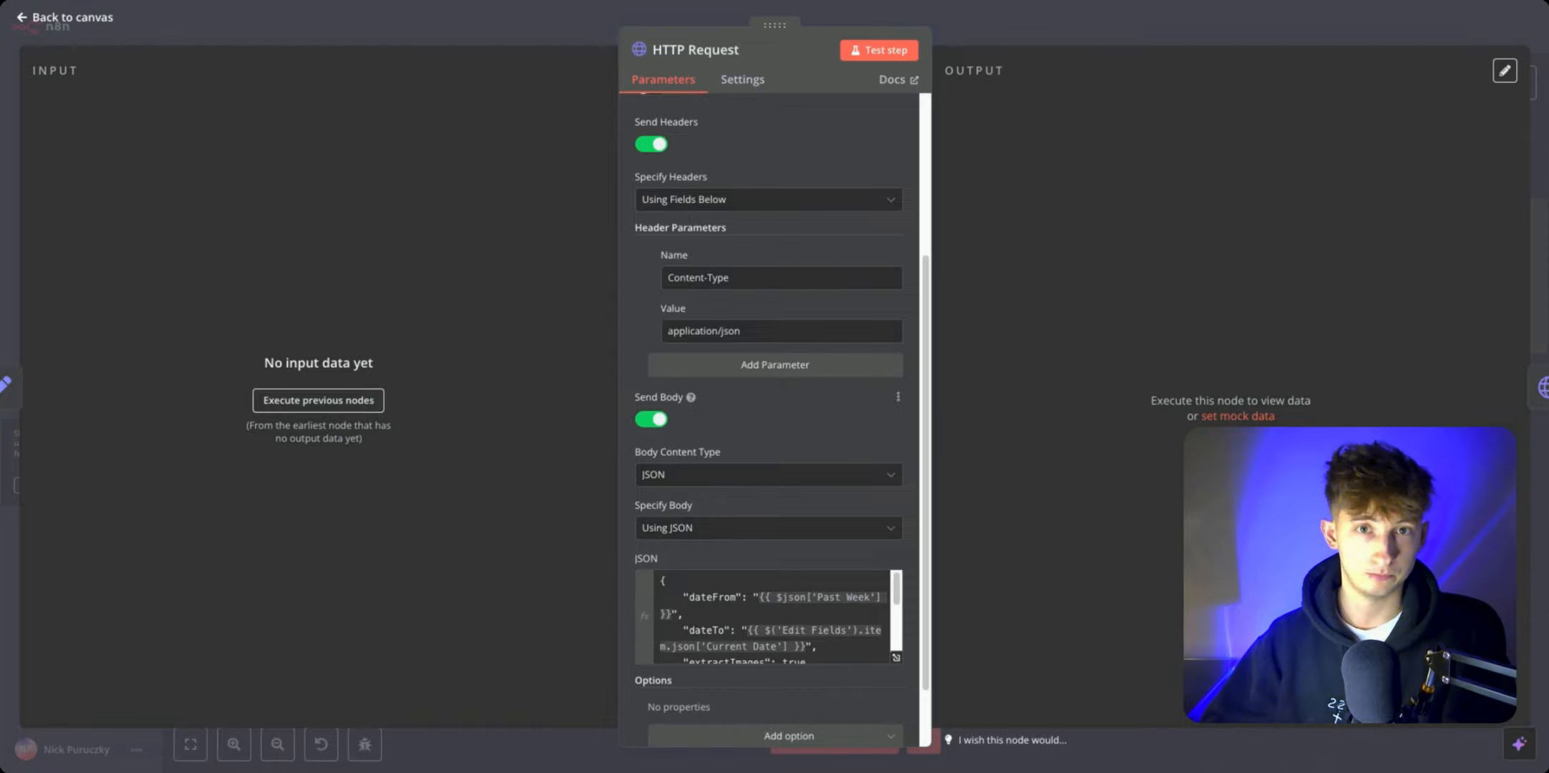
scroll(843, 560, down, 3)
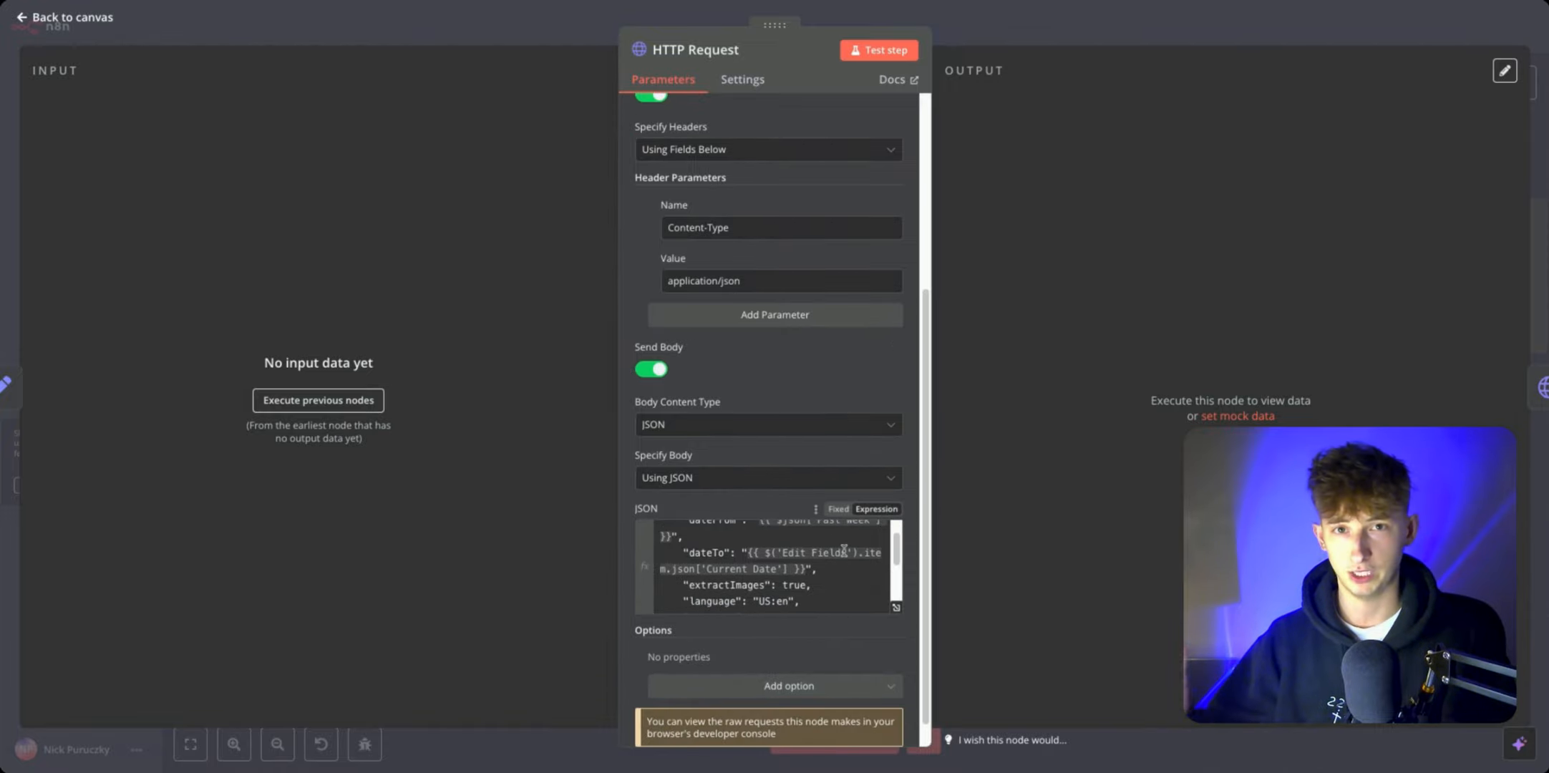
scroll(822, 538, down, 2)
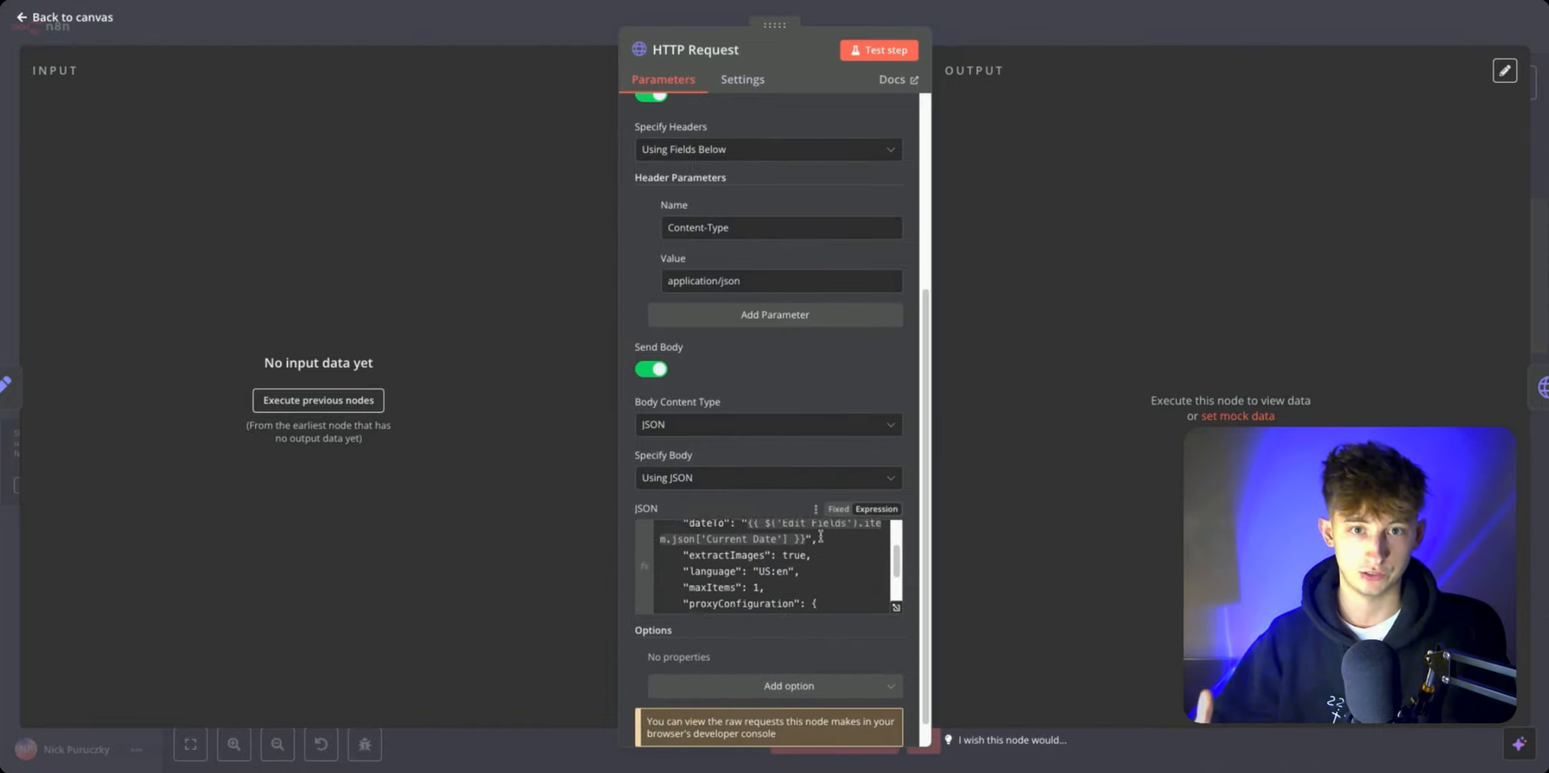
click(896, 607)
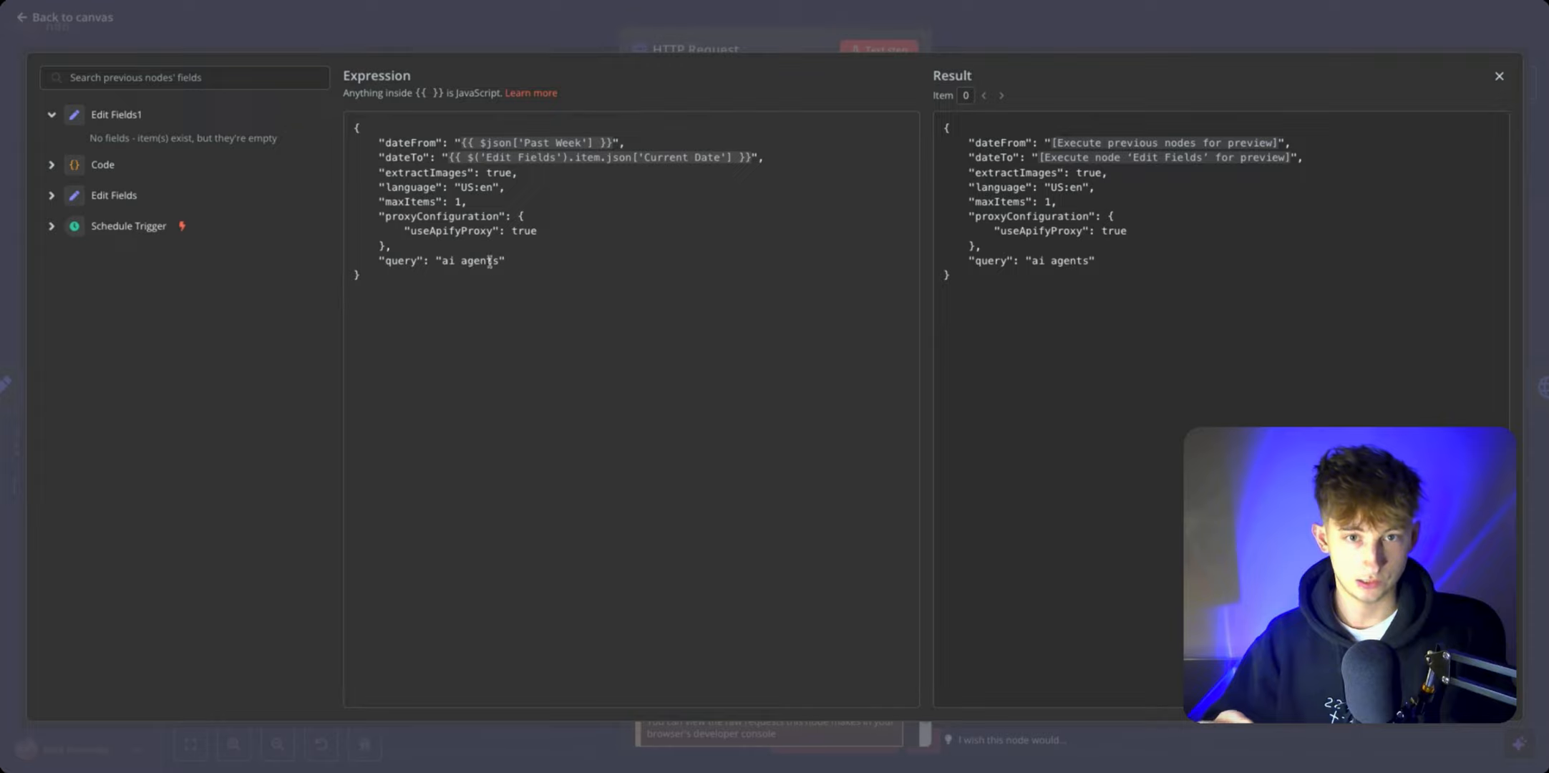
drag(440, 261, 496, 261)
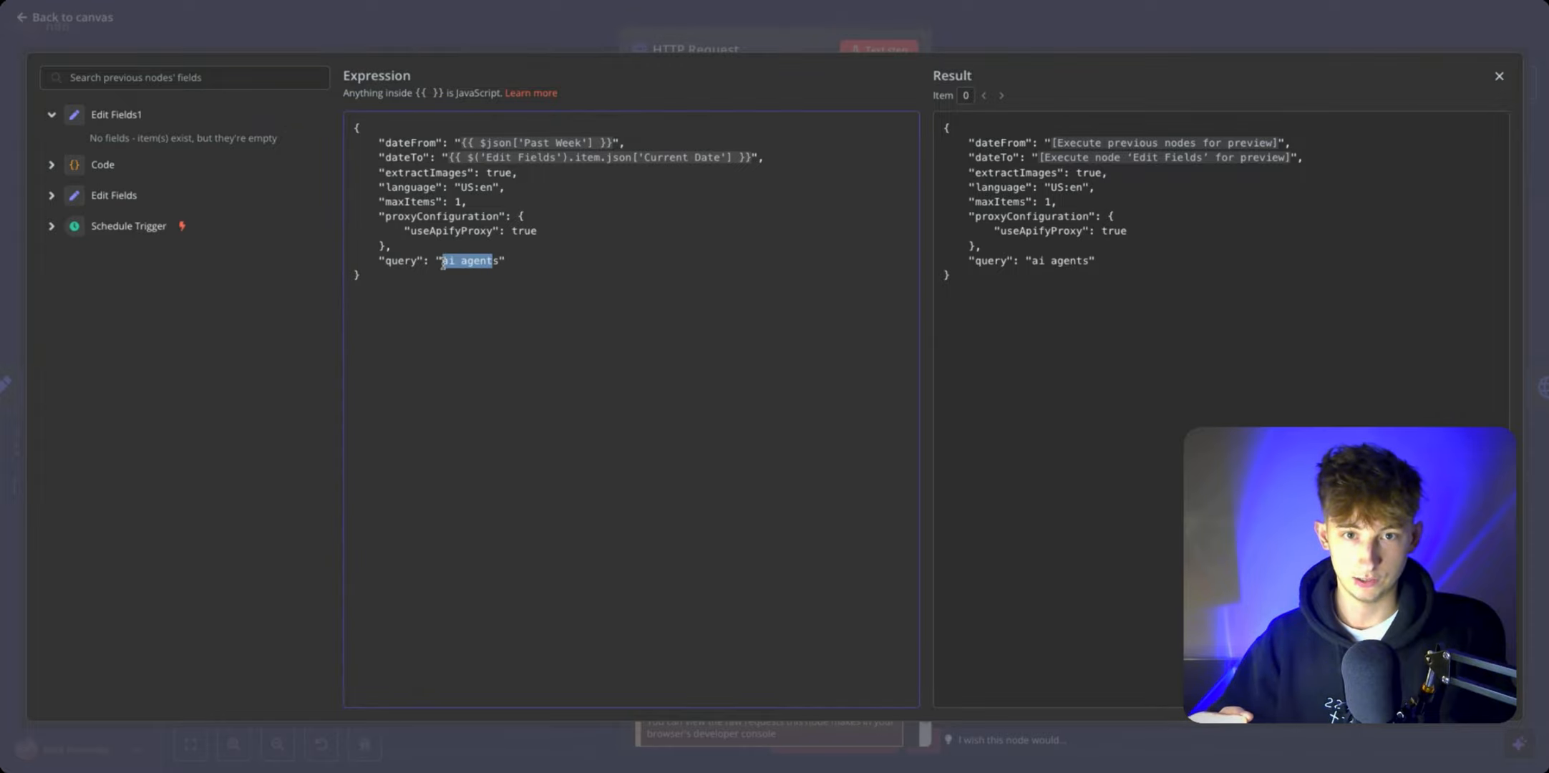
key(BackSpace)
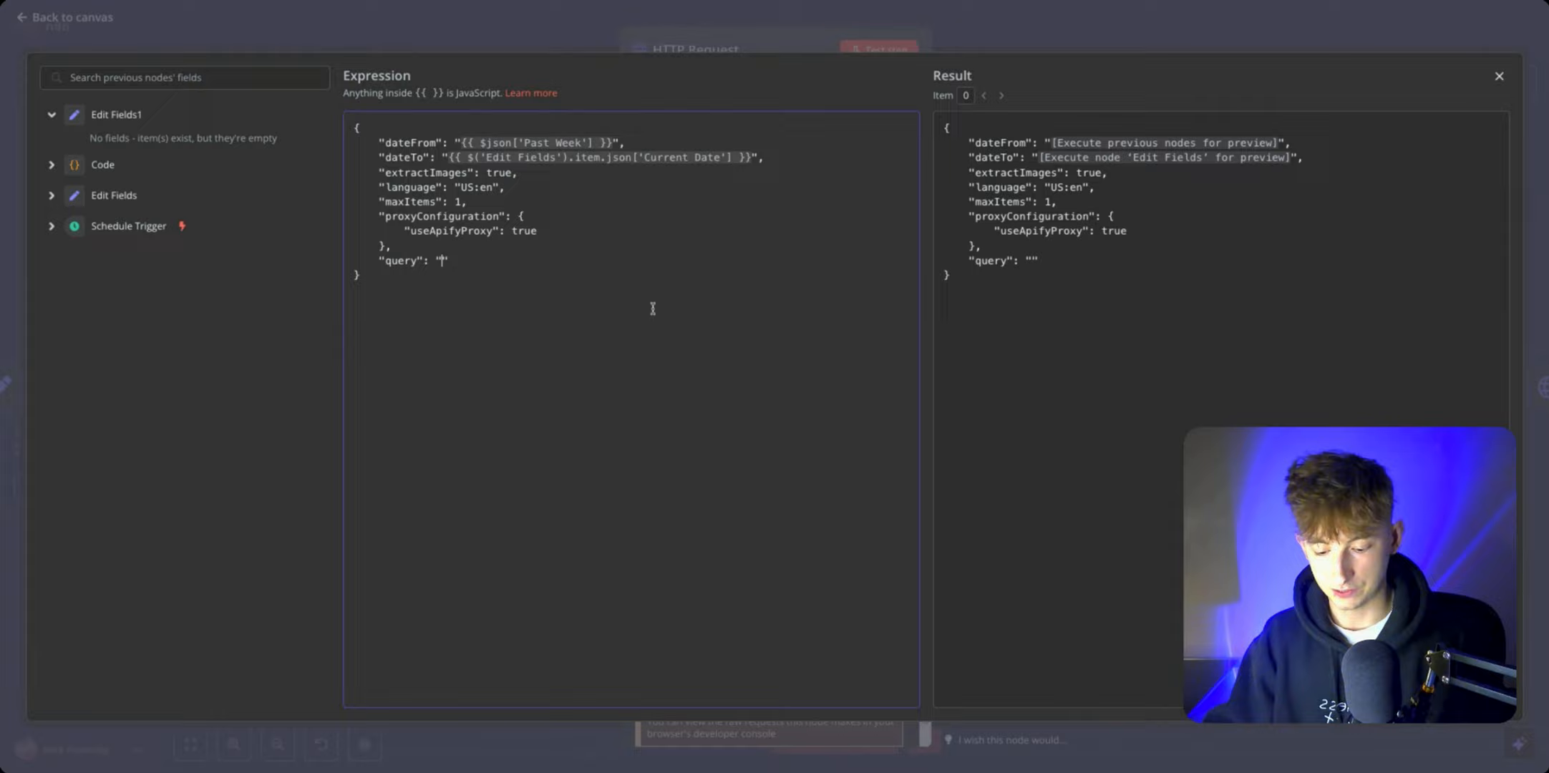
text(ai )
text(automation)
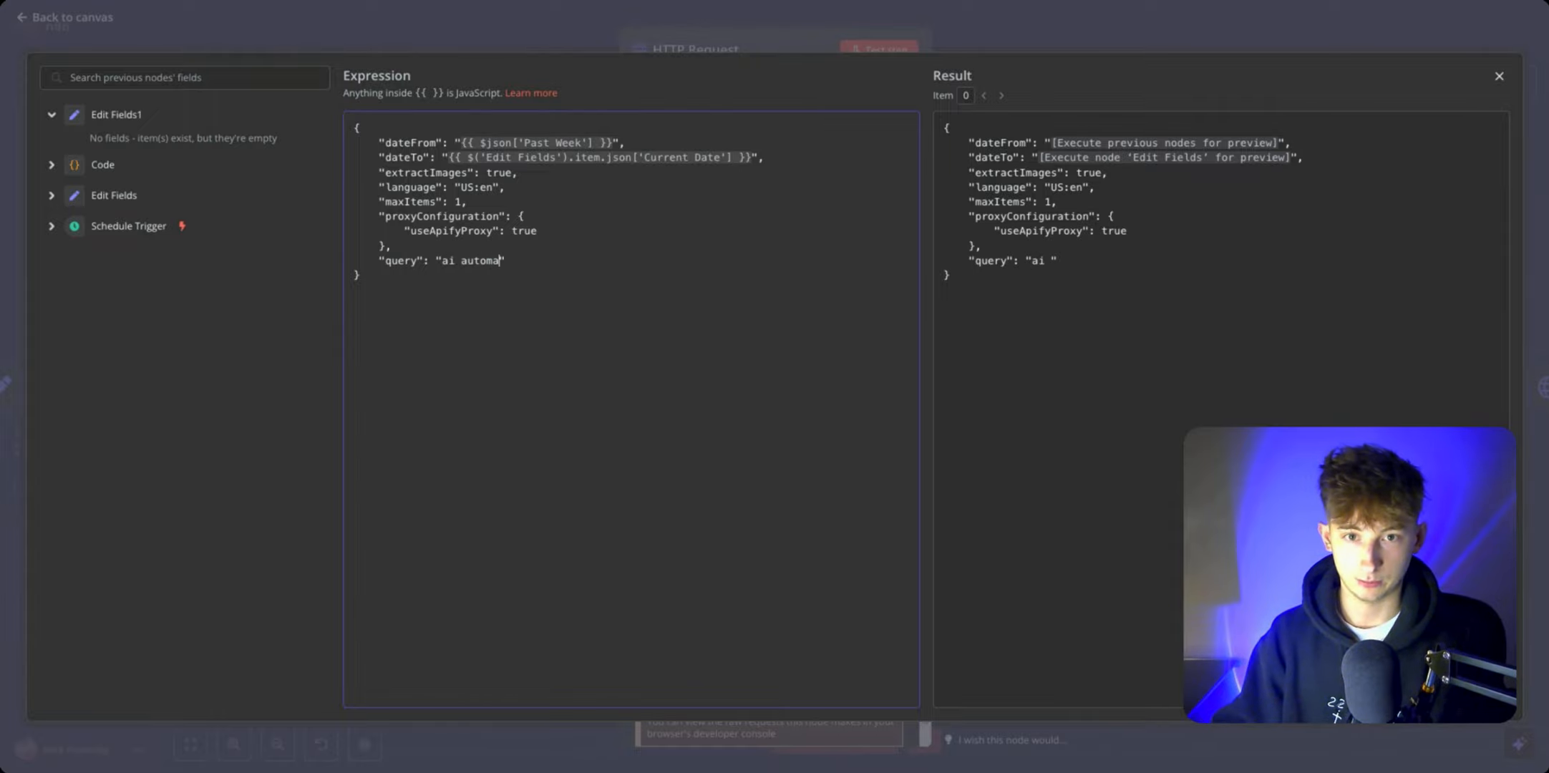
click(492, 27)
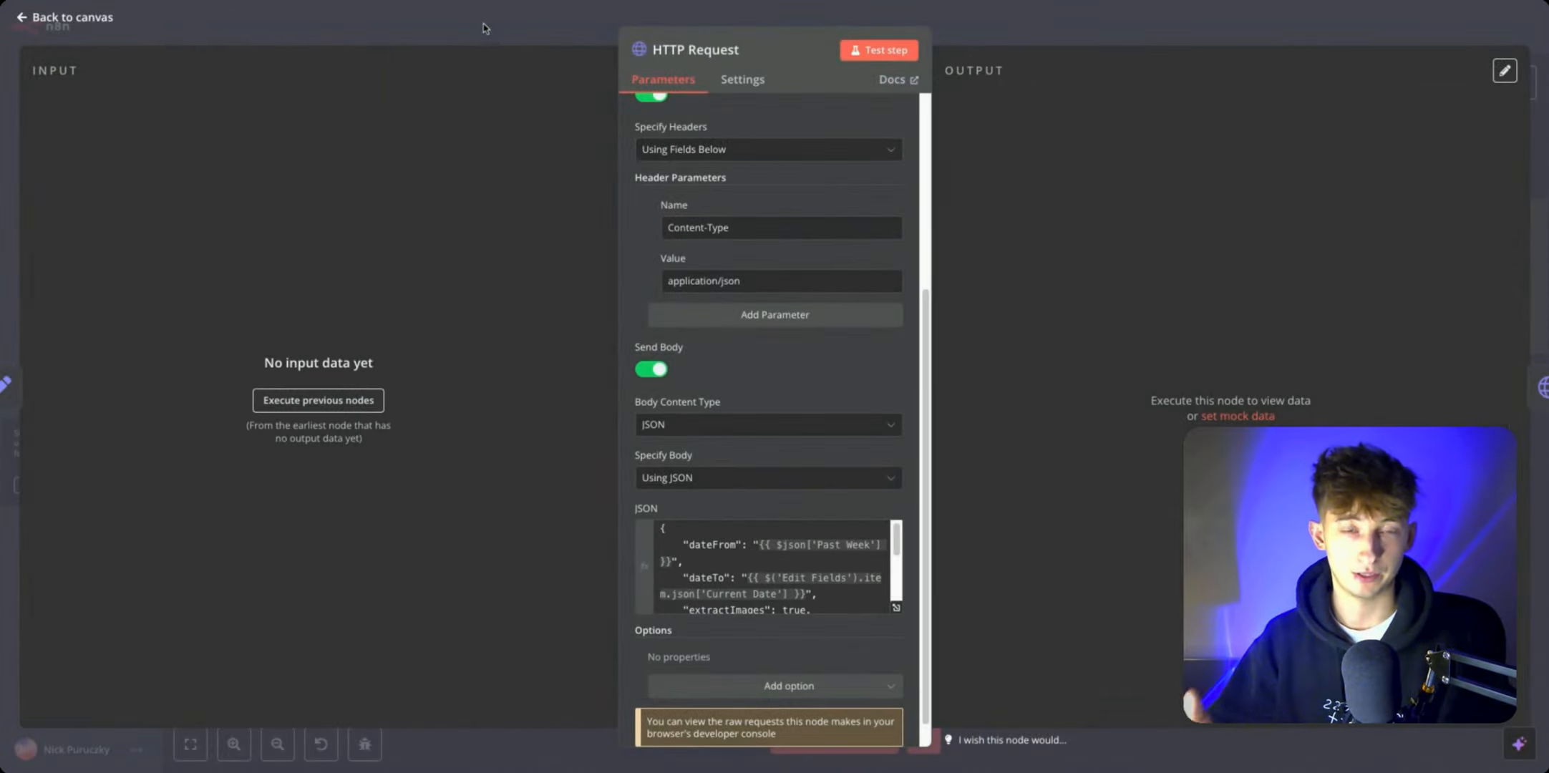
click(489, 28)
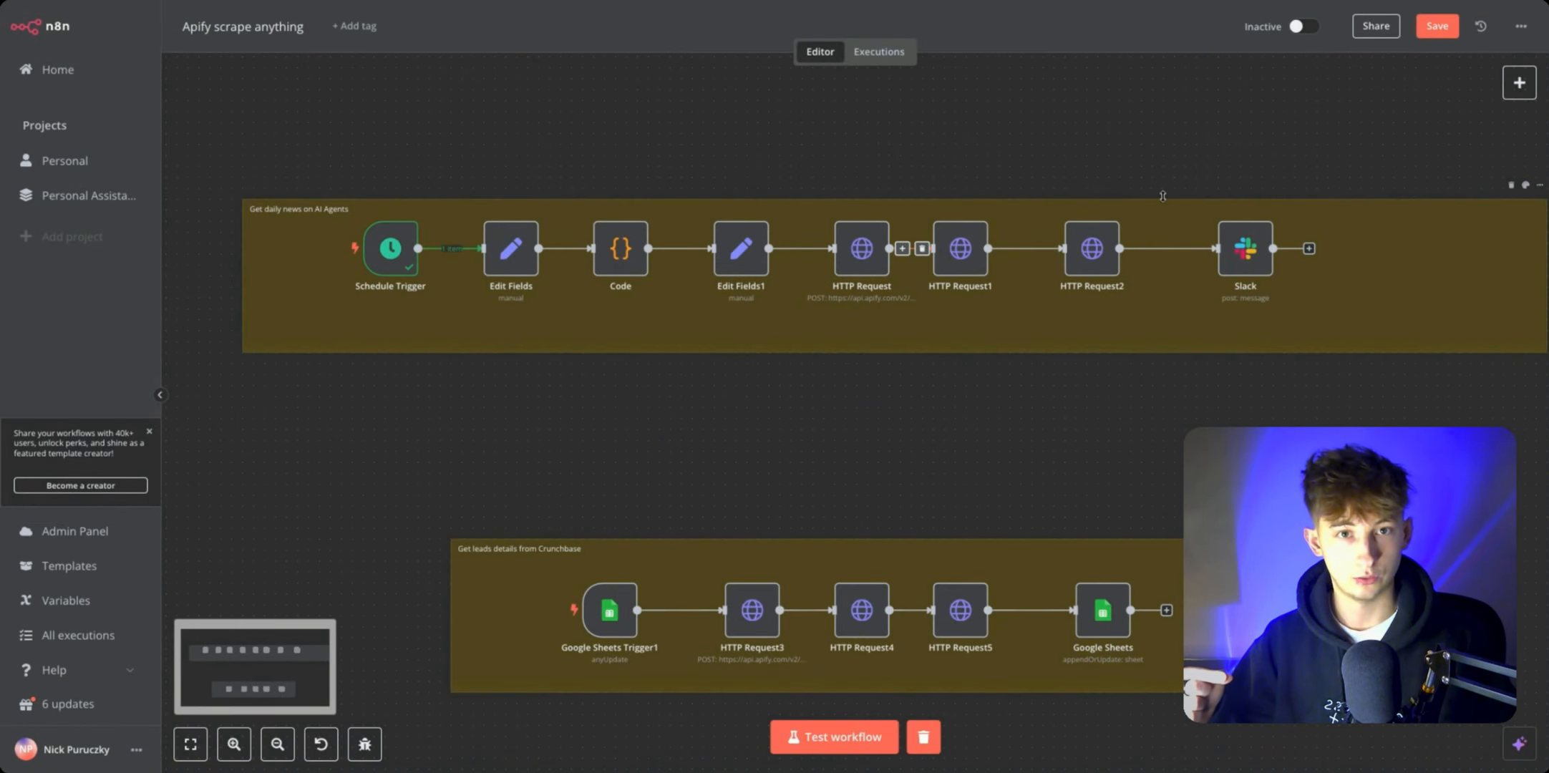
Step: Run the AI Agents news workflow through its Slack node
click(1219, 207)
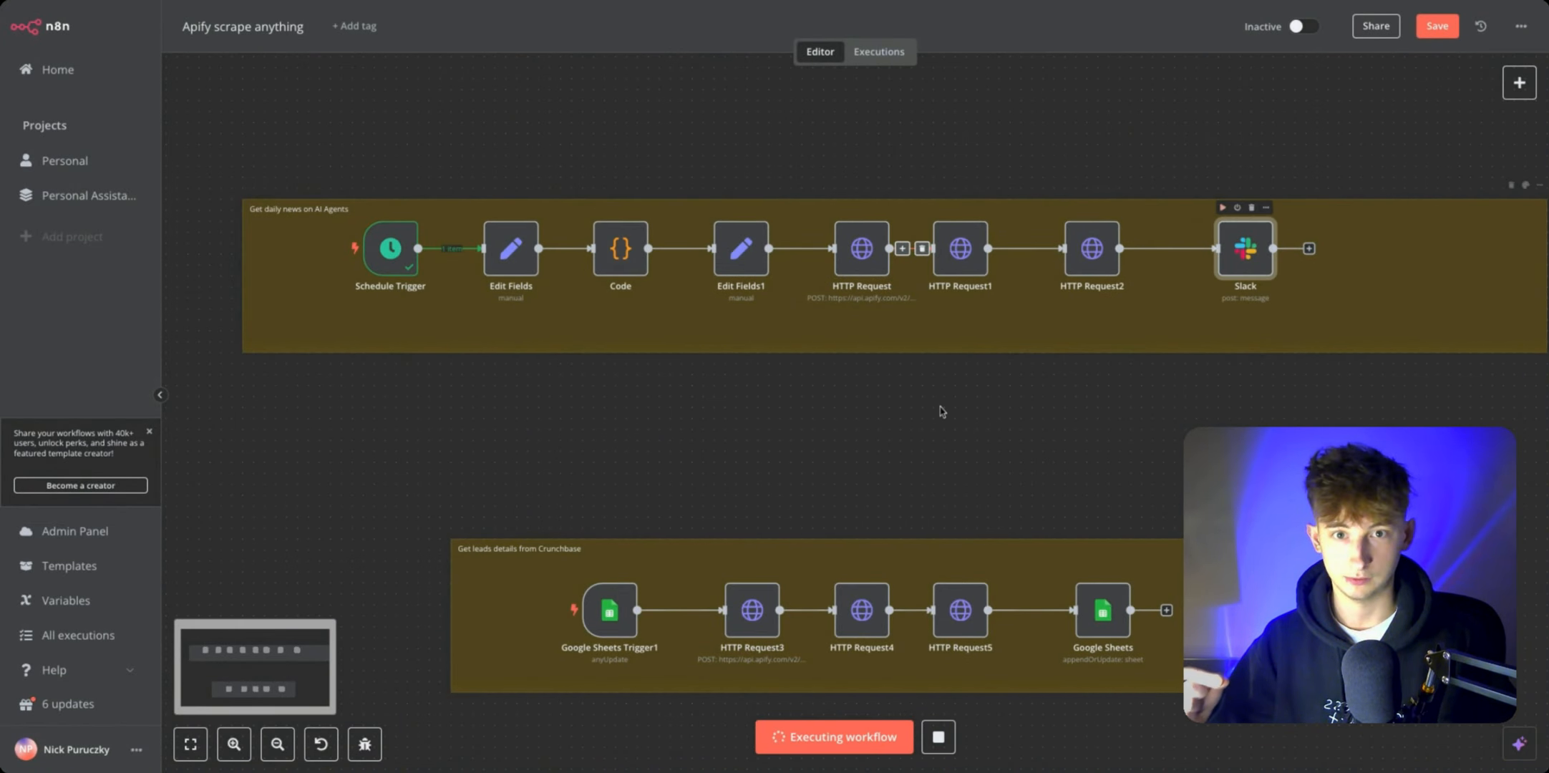
drag(1003, 431, 888, 449)
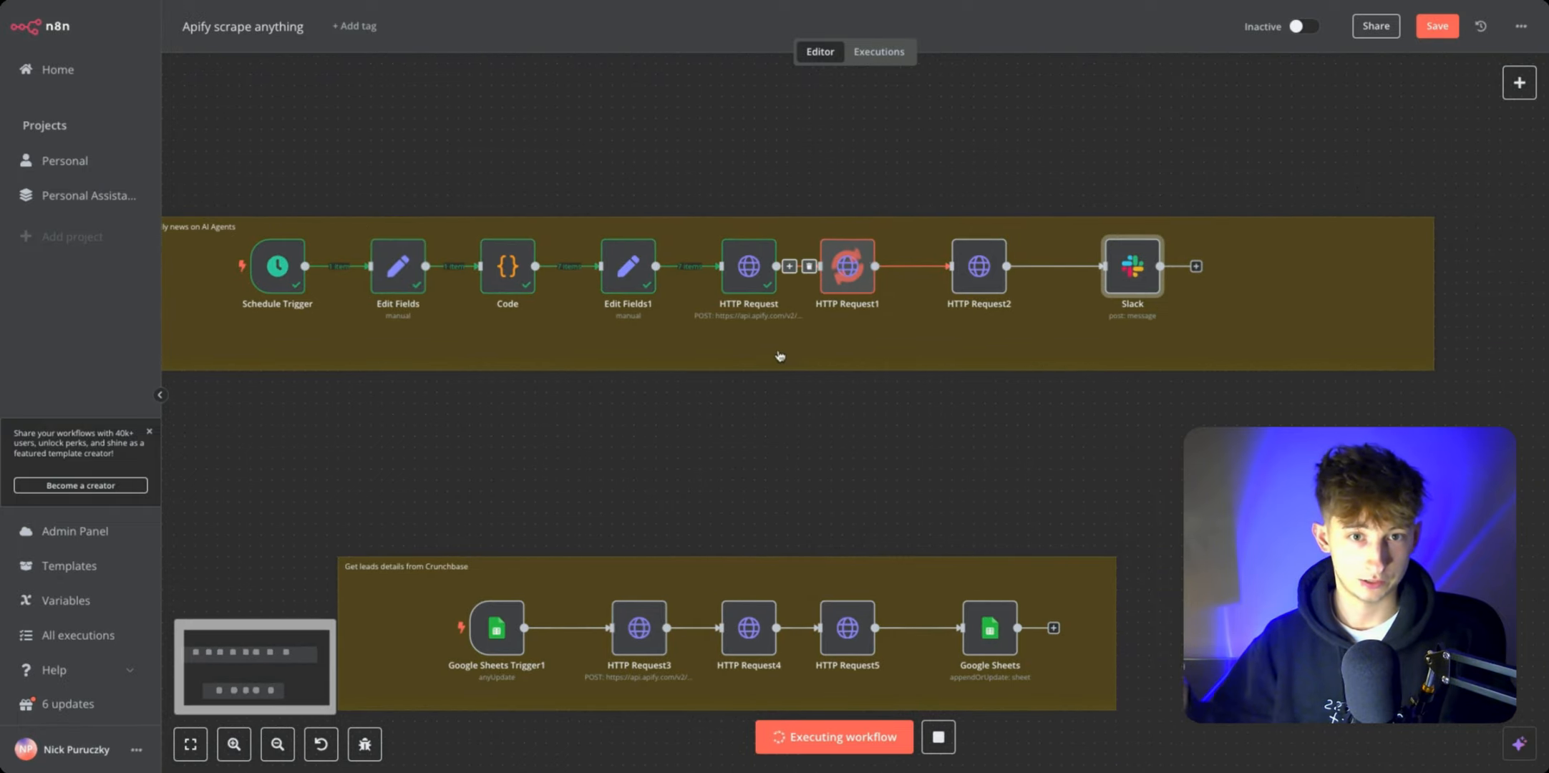
Step: Switch to the Apify Runs page and check the status of the latest Google News Scraper runs
click(665, 2)
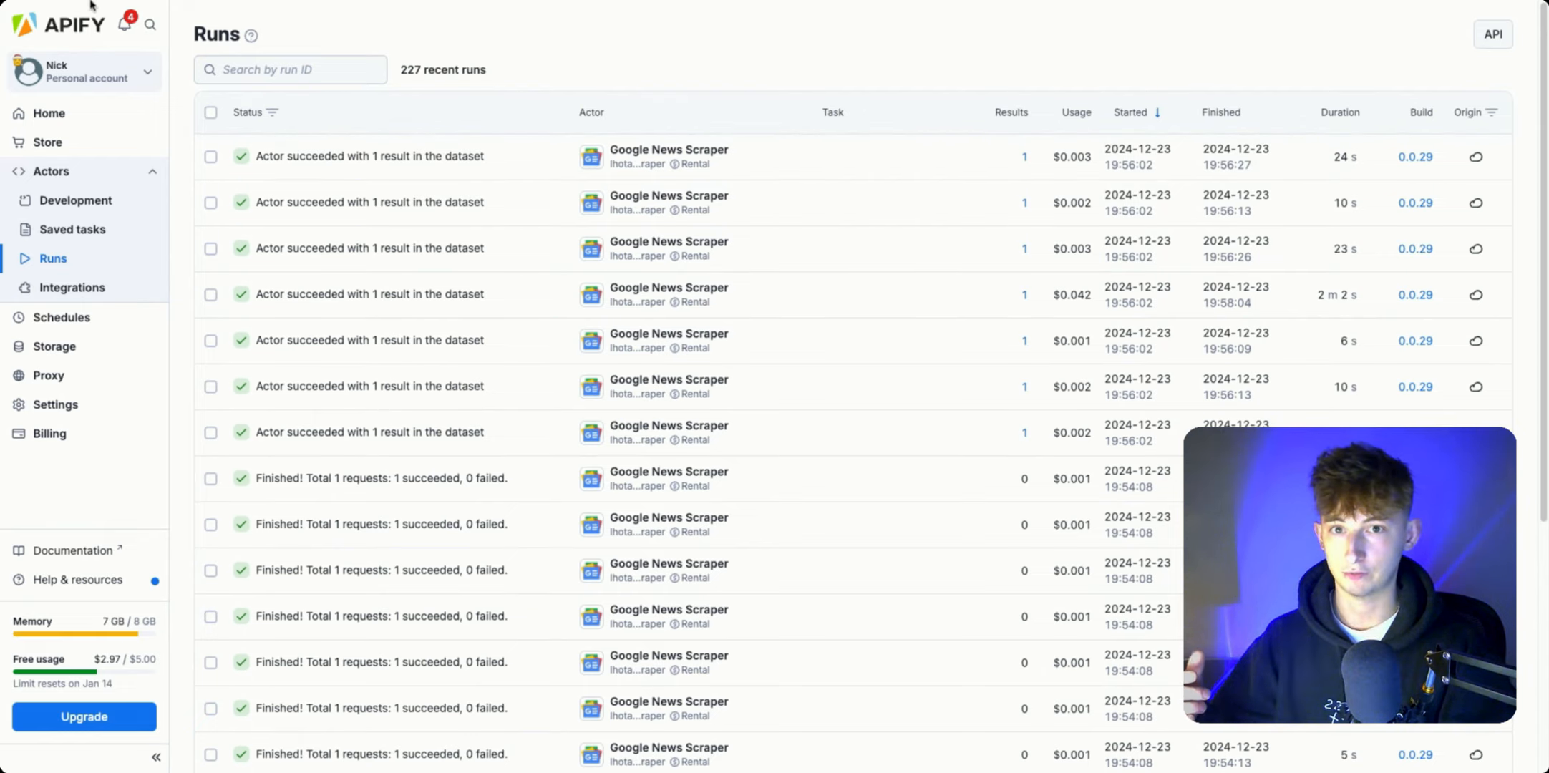
click(91, 5)
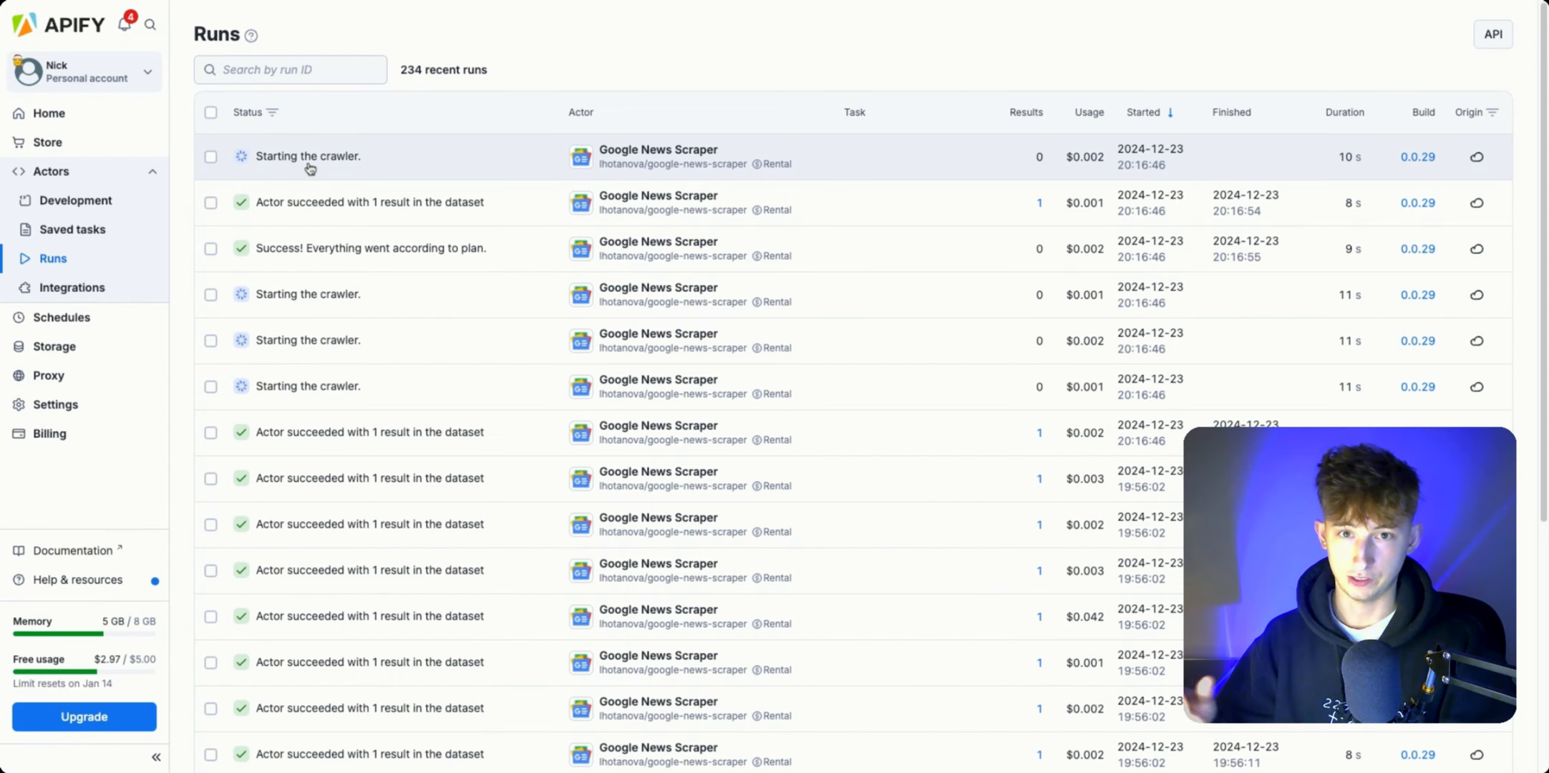
click(505, 3)
scroll(578, 422, down, 1)
scroll(281, 245, up, 1)
click(620, 4)
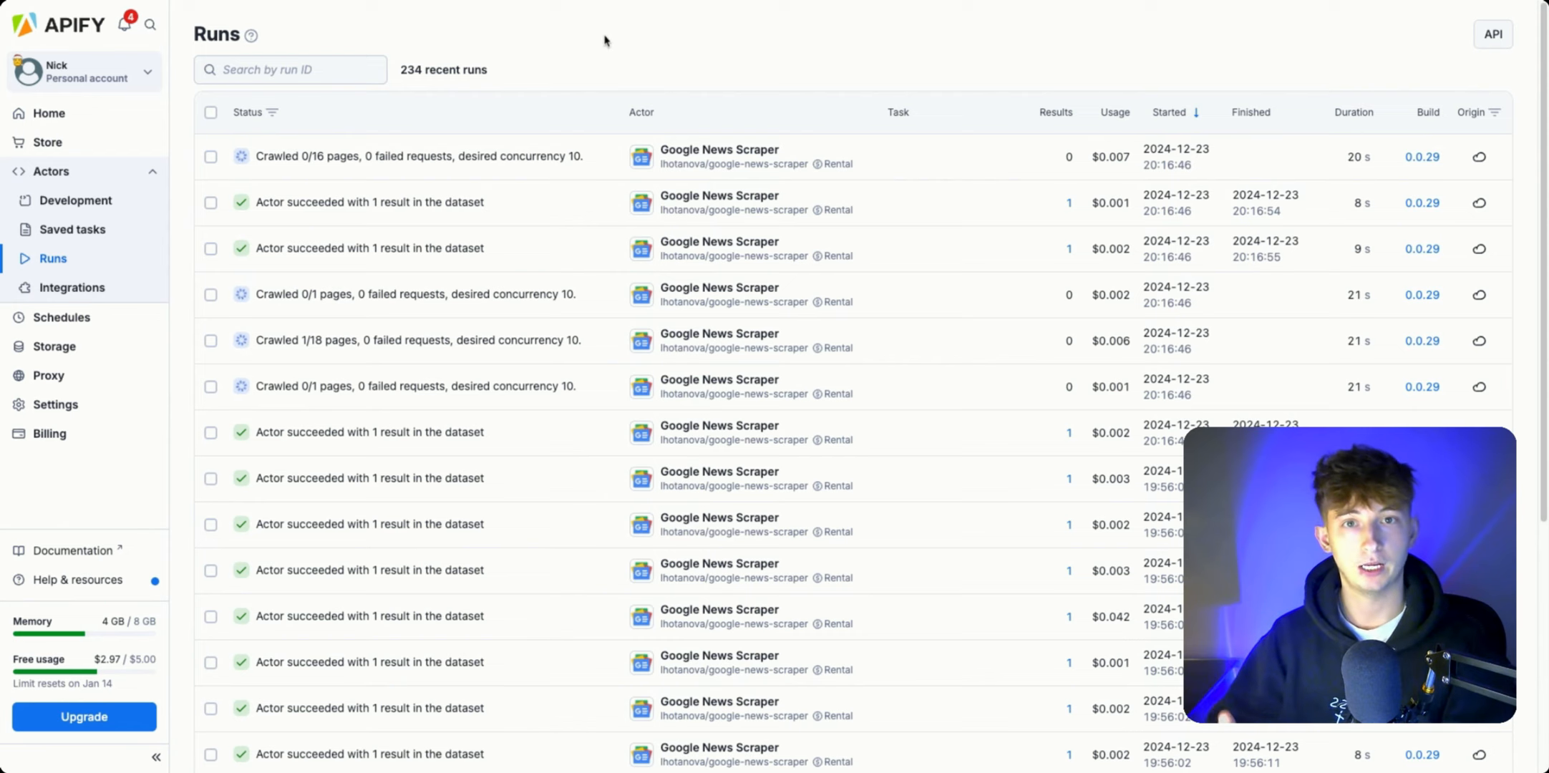
Step: Return to n8n and follow the news workflow's execution from the HTTP Request nodes to the Slack node
click(718, 4)
scroll(888, 186, right, 2)
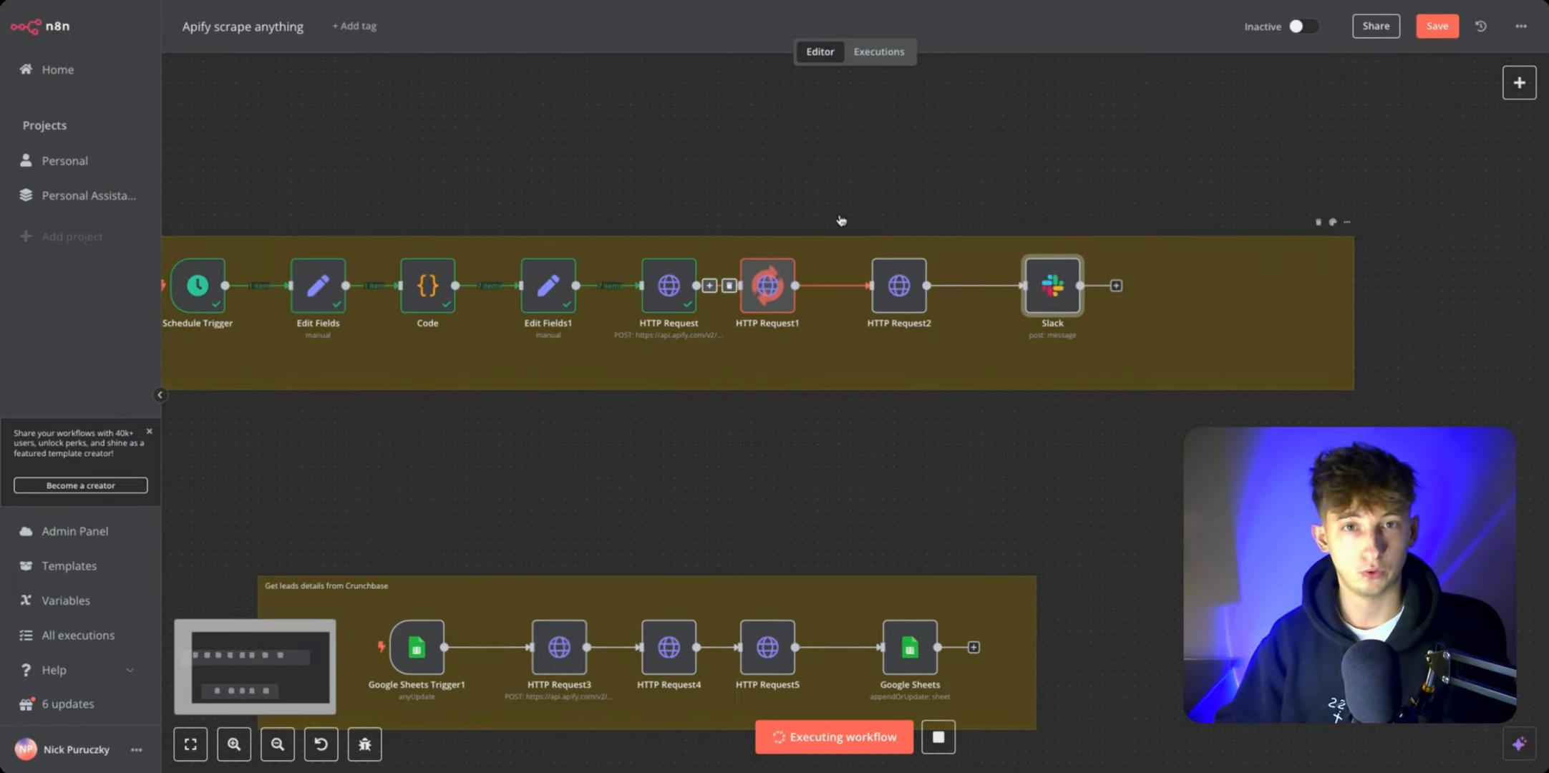
scroll(881, 215, right, 2)
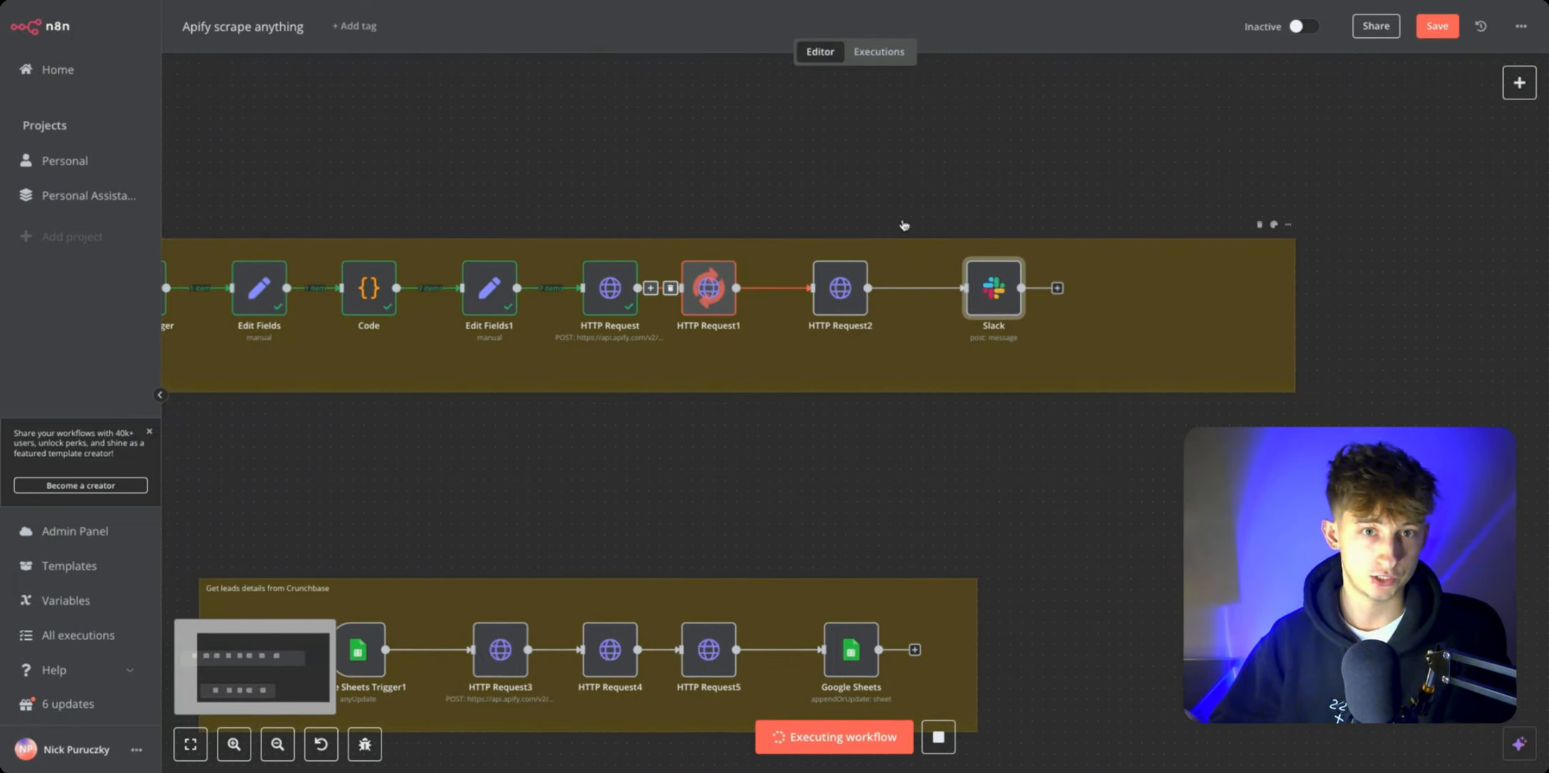
scroll(904, 224, right, 2)
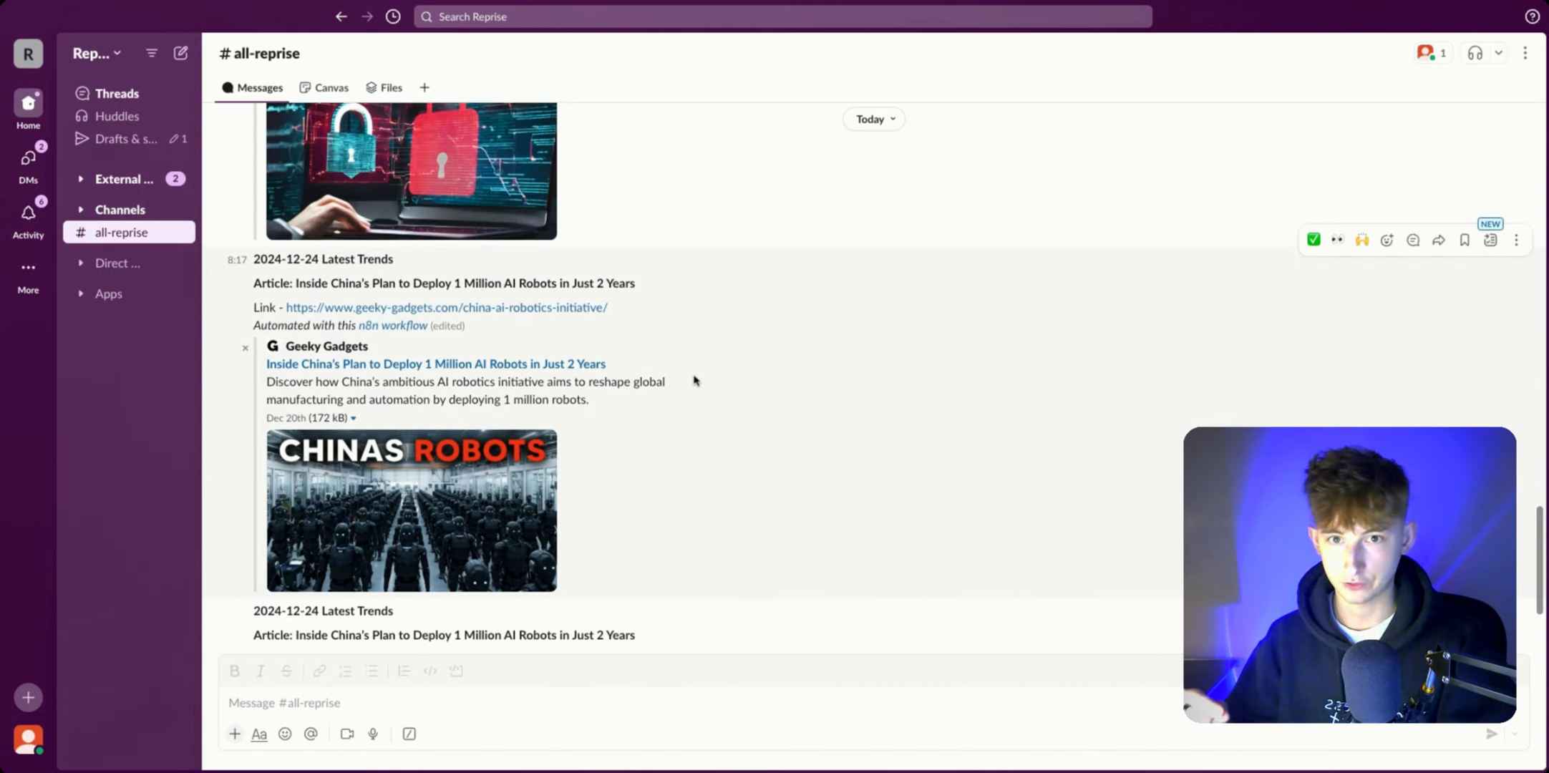
Step: Review the 2024-12-24 Latest Trends article posts in Slack's all-reprise channel
scroll(687, 381, down, 1)
scroll(637, 393, up, 1)
scroll(521, 326, up, 1)
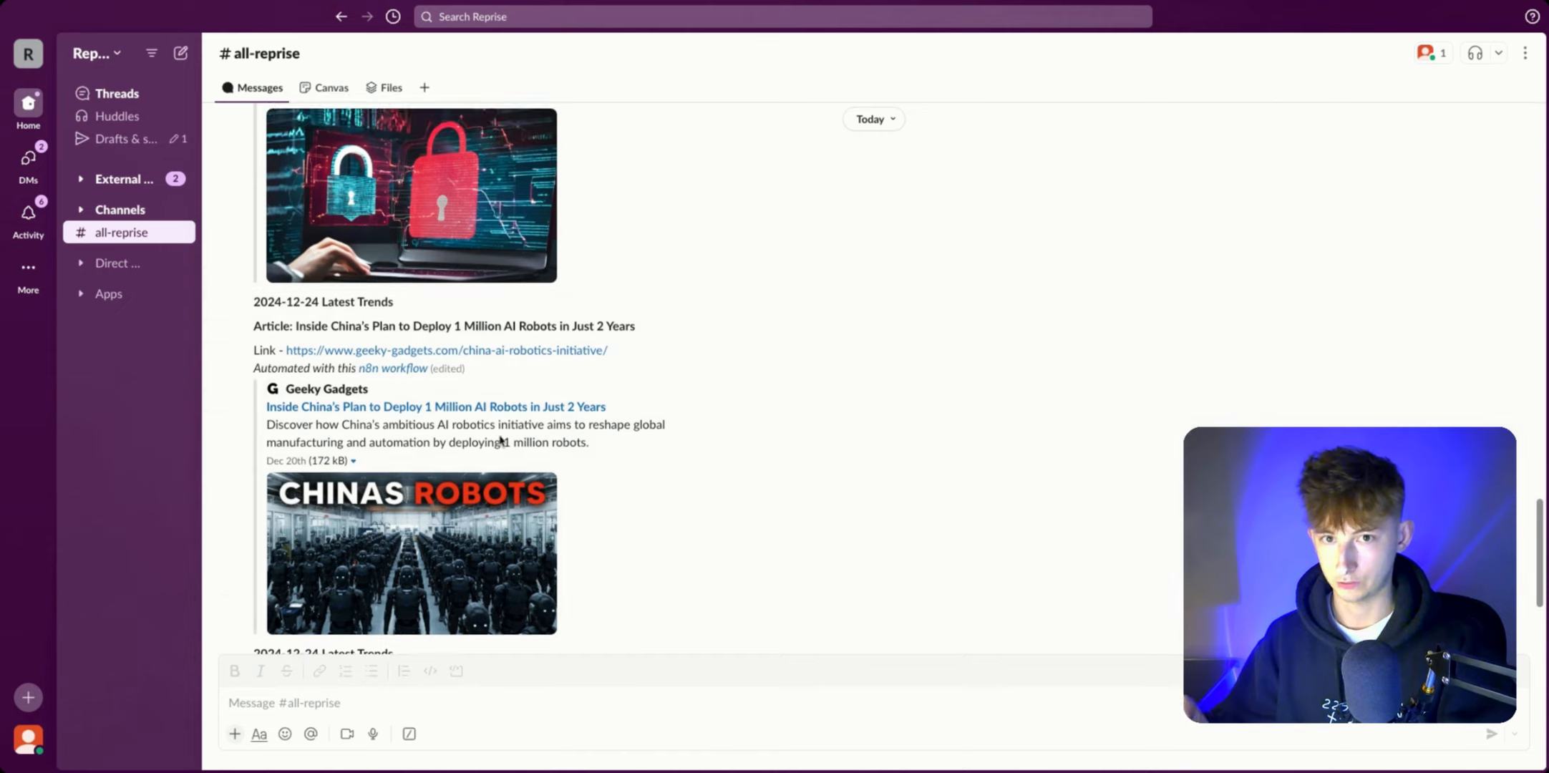
scroll(520, 326, up, 7)
scroll(386, 395, up, 1)
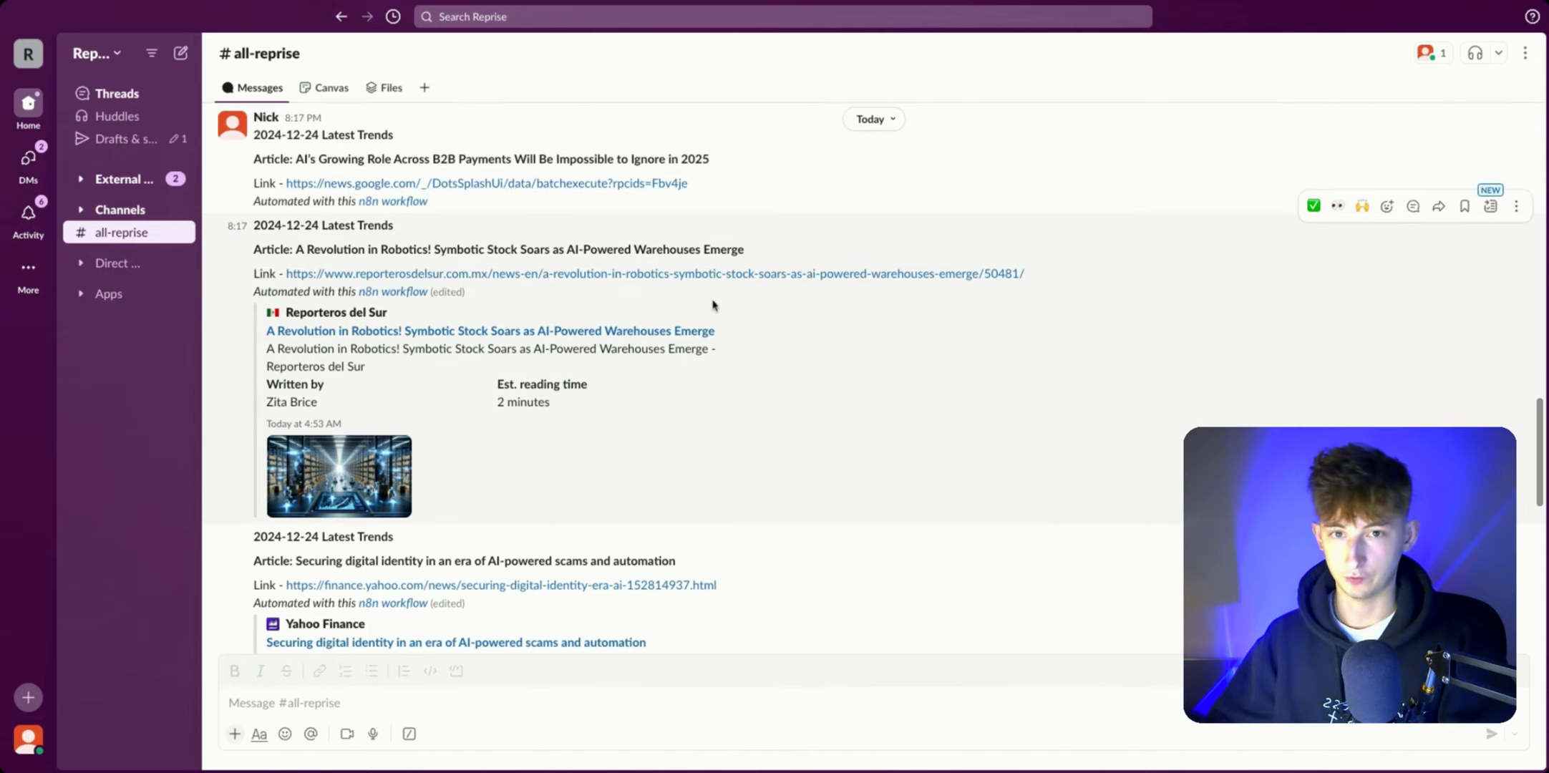
scroll(418, 246, down, 1)
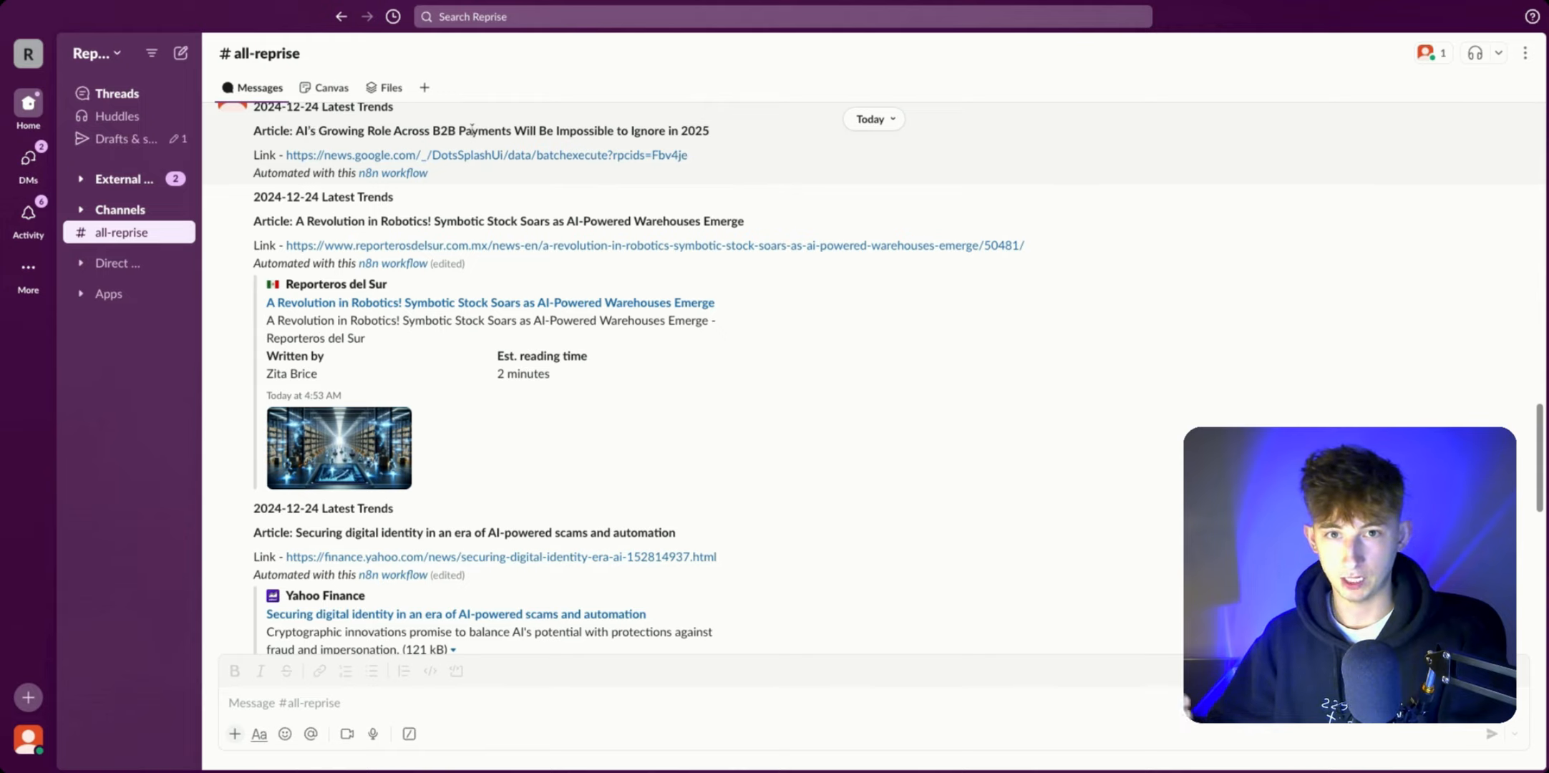
scroll(615, 356, down, 2)
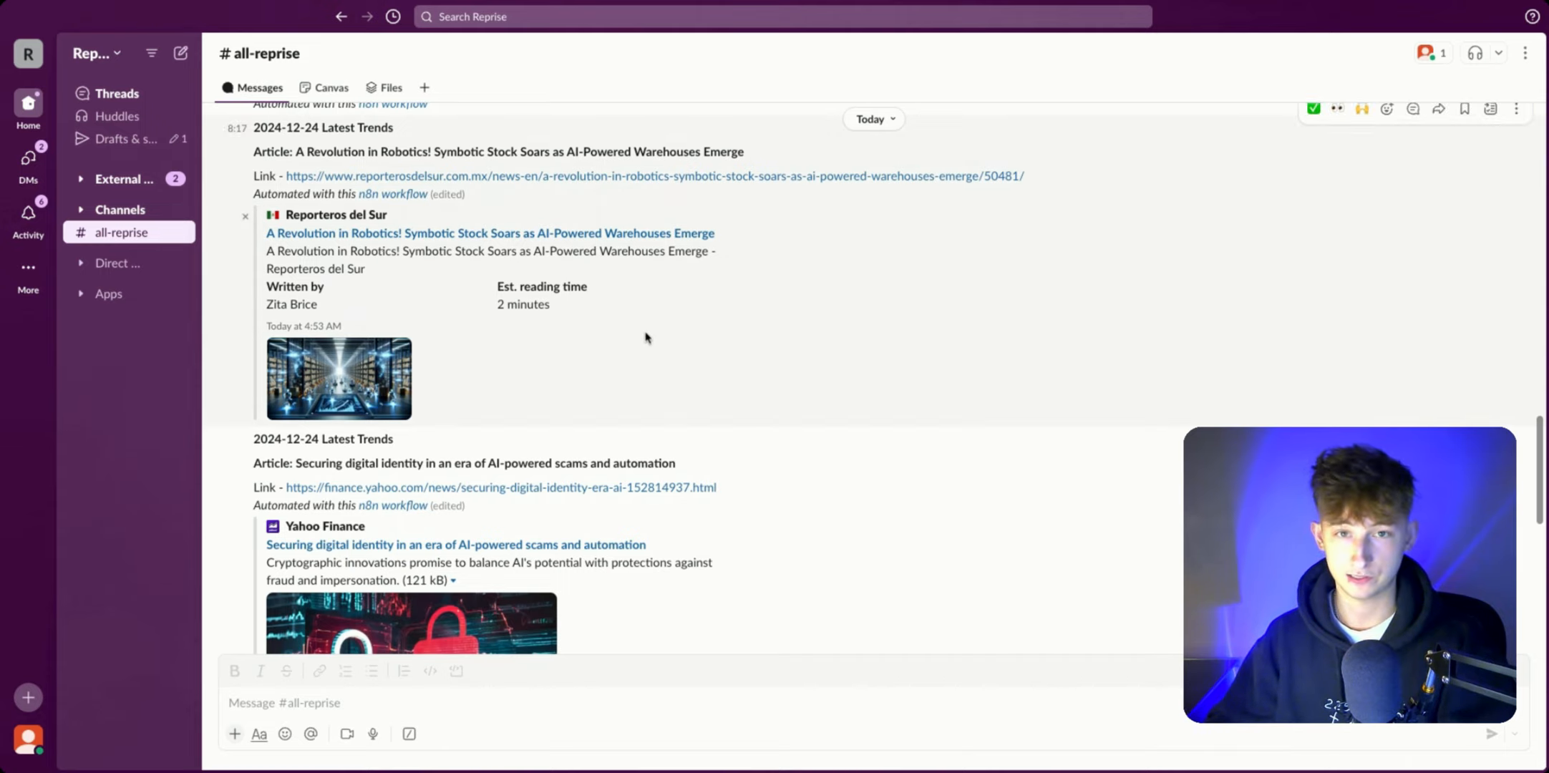
scroll(548, 390, down, 5)
scroll(748, 404, down, 11)
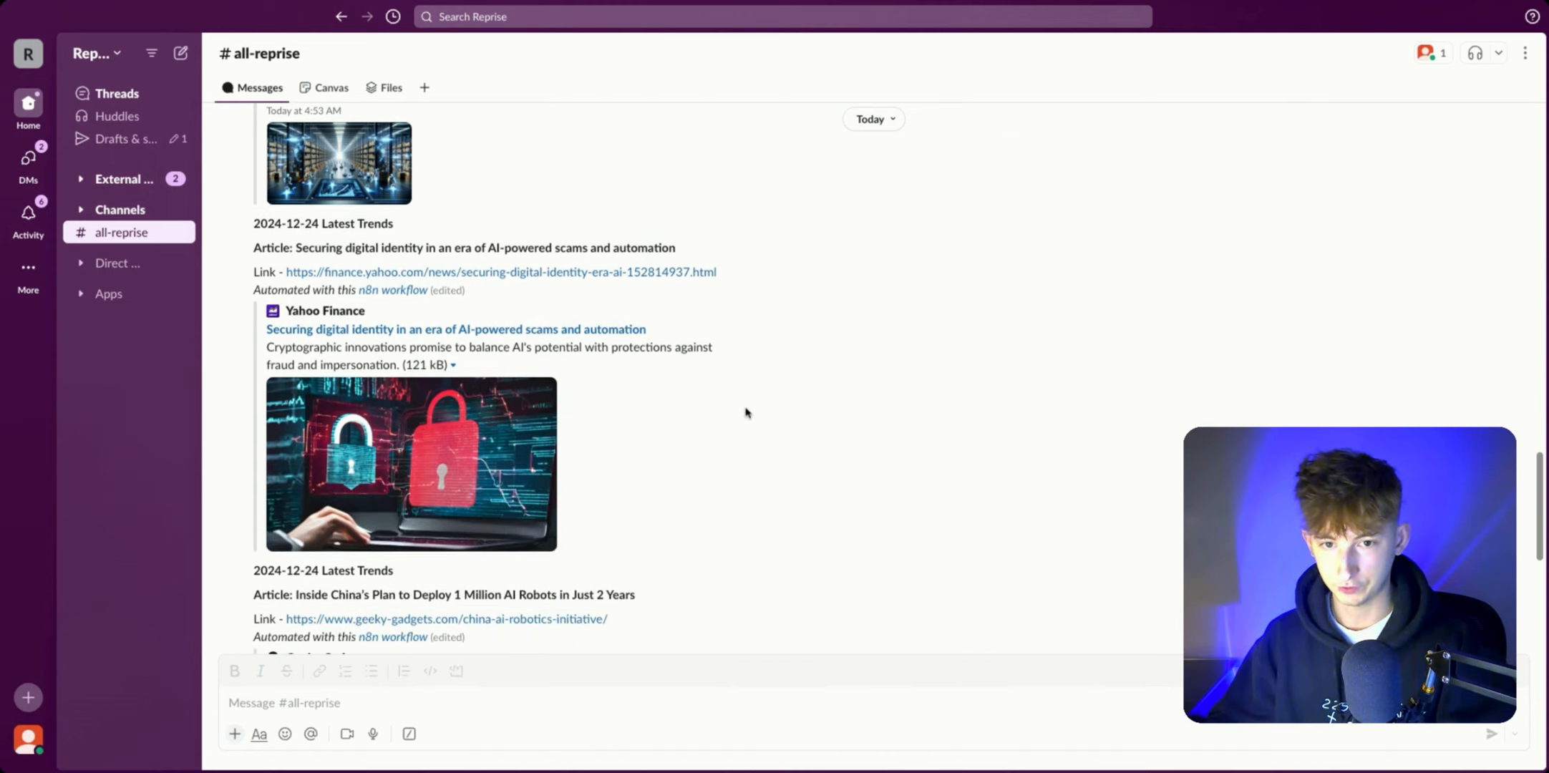
scroll(760, 392, down, 2)
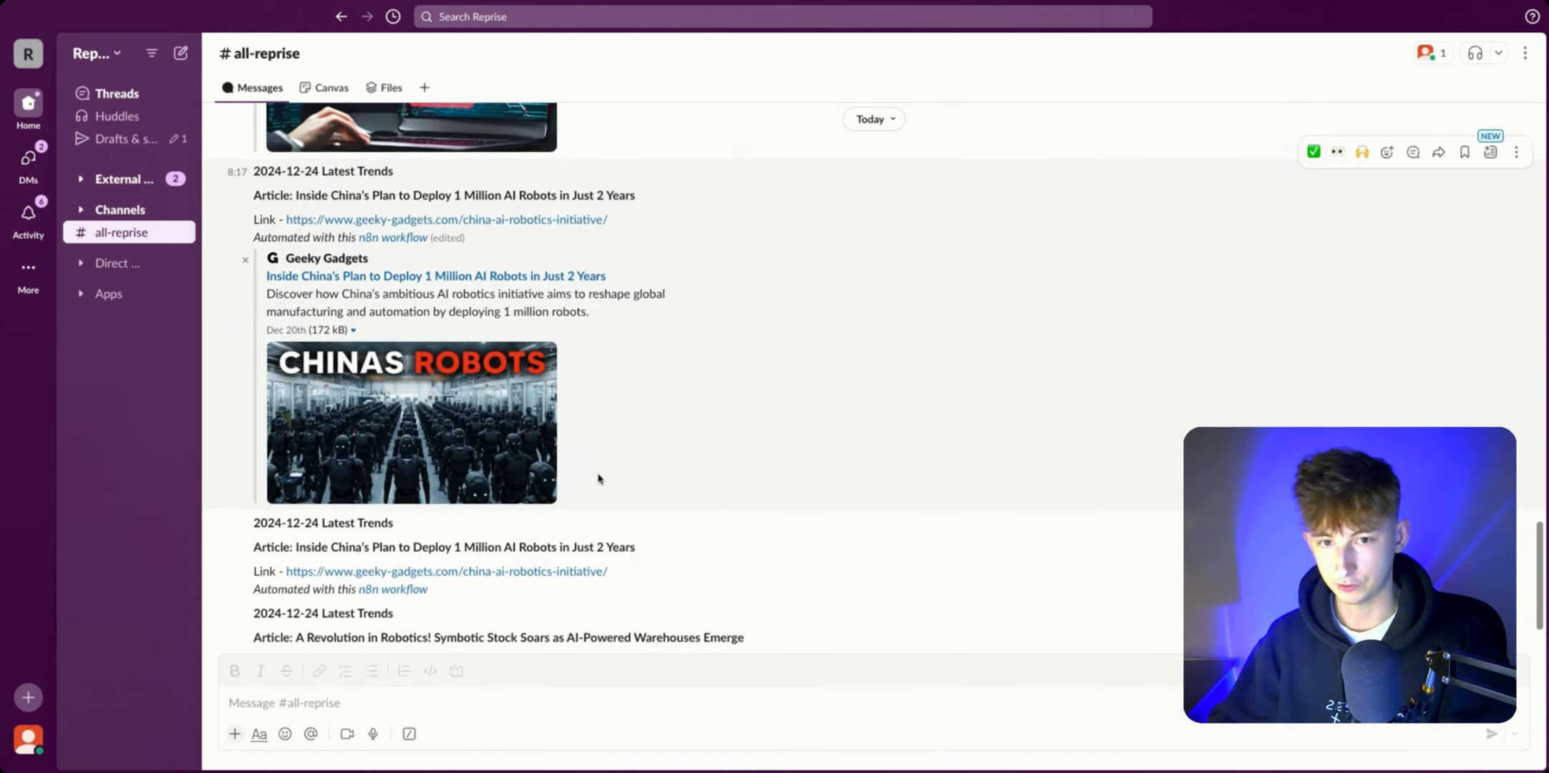
scroll(599, 474, down, 2)
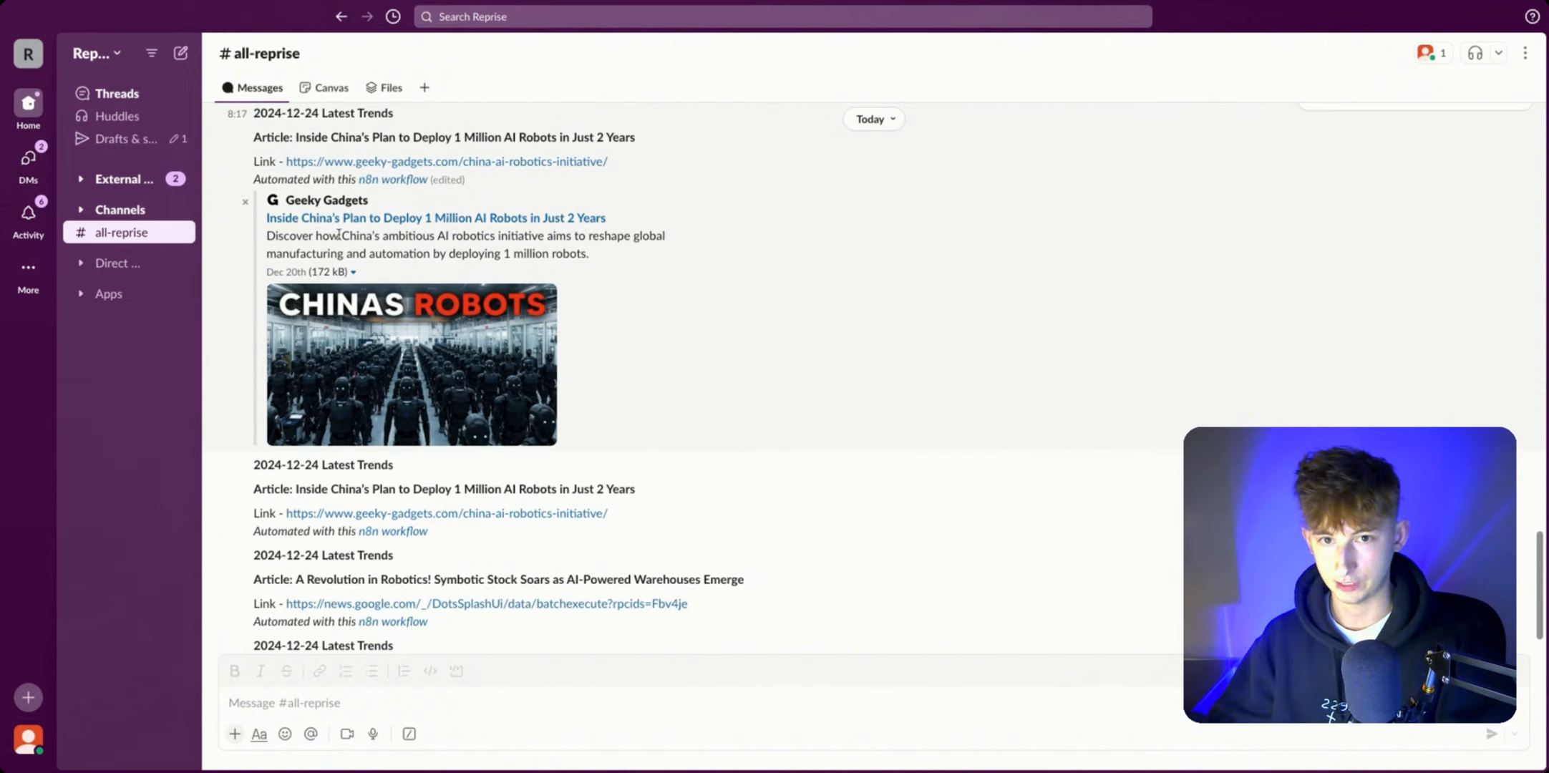
Step: Open the Geeky Gadgets article on China's plan to deploy 1 million AI robots from its Slack post and skim it
click(440, 223)
scroll(657, 436, down, 10)
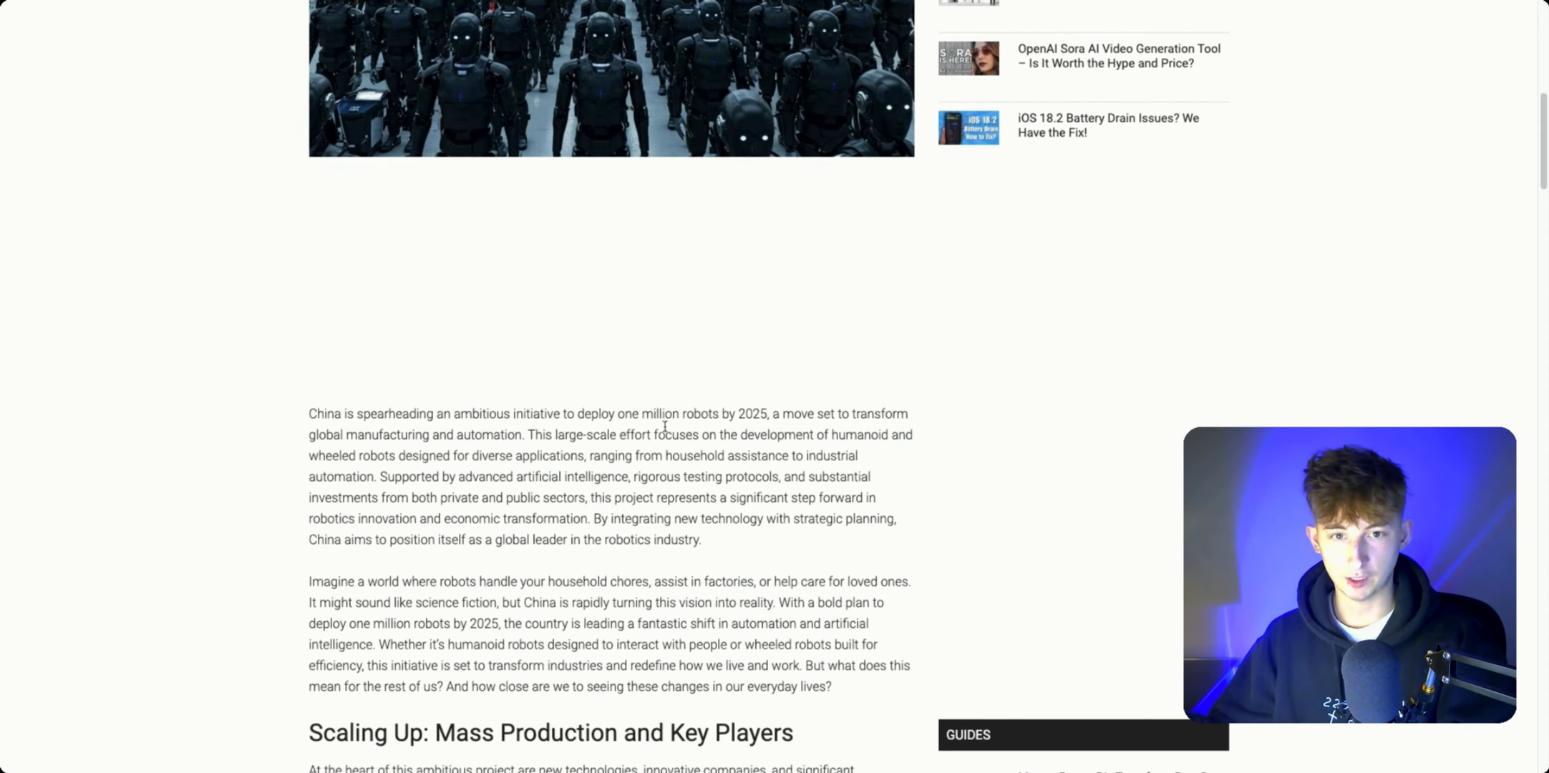
scroll(657, 437, down, 15)
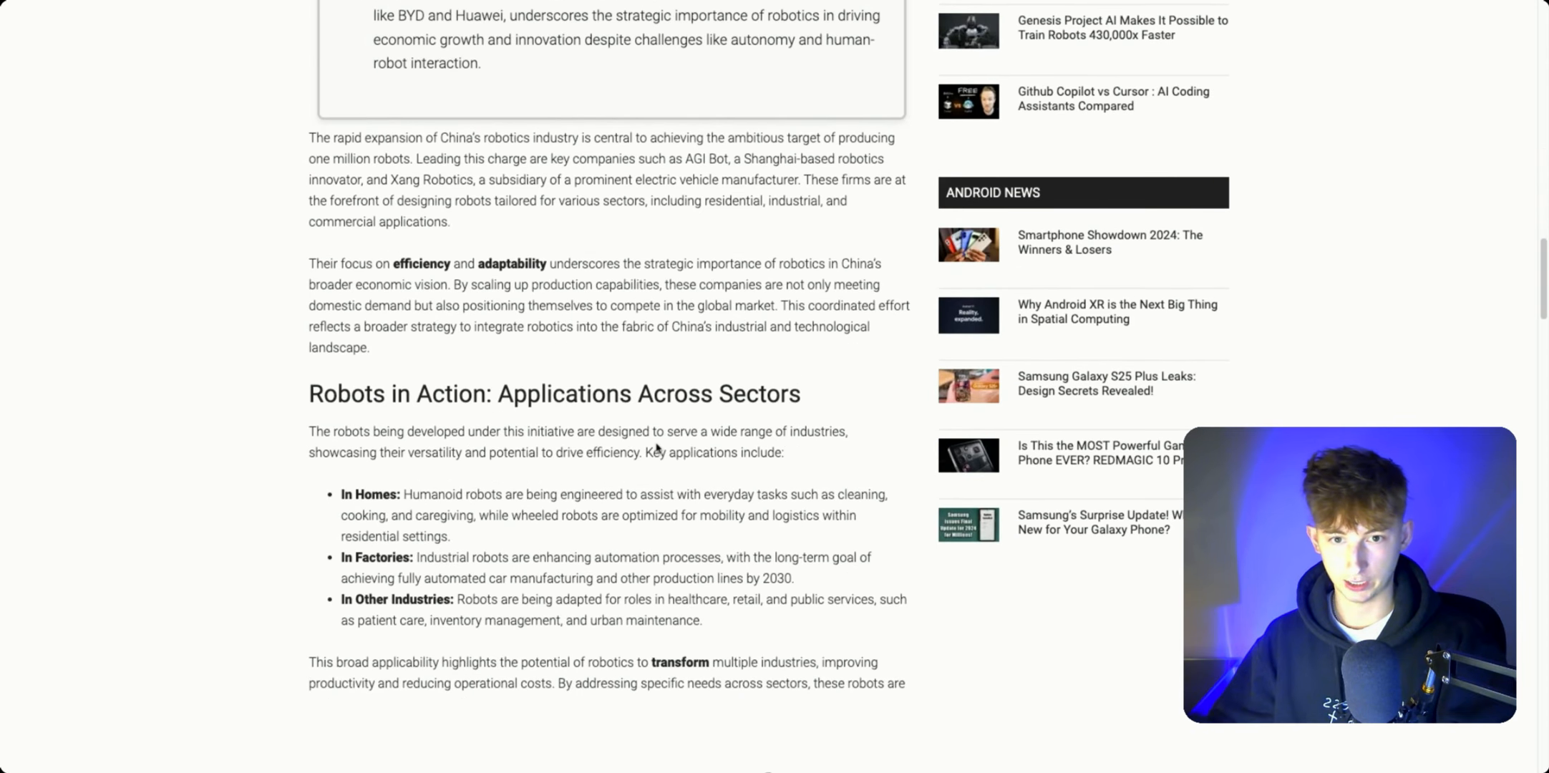
scroll(657, 448, down, 6)
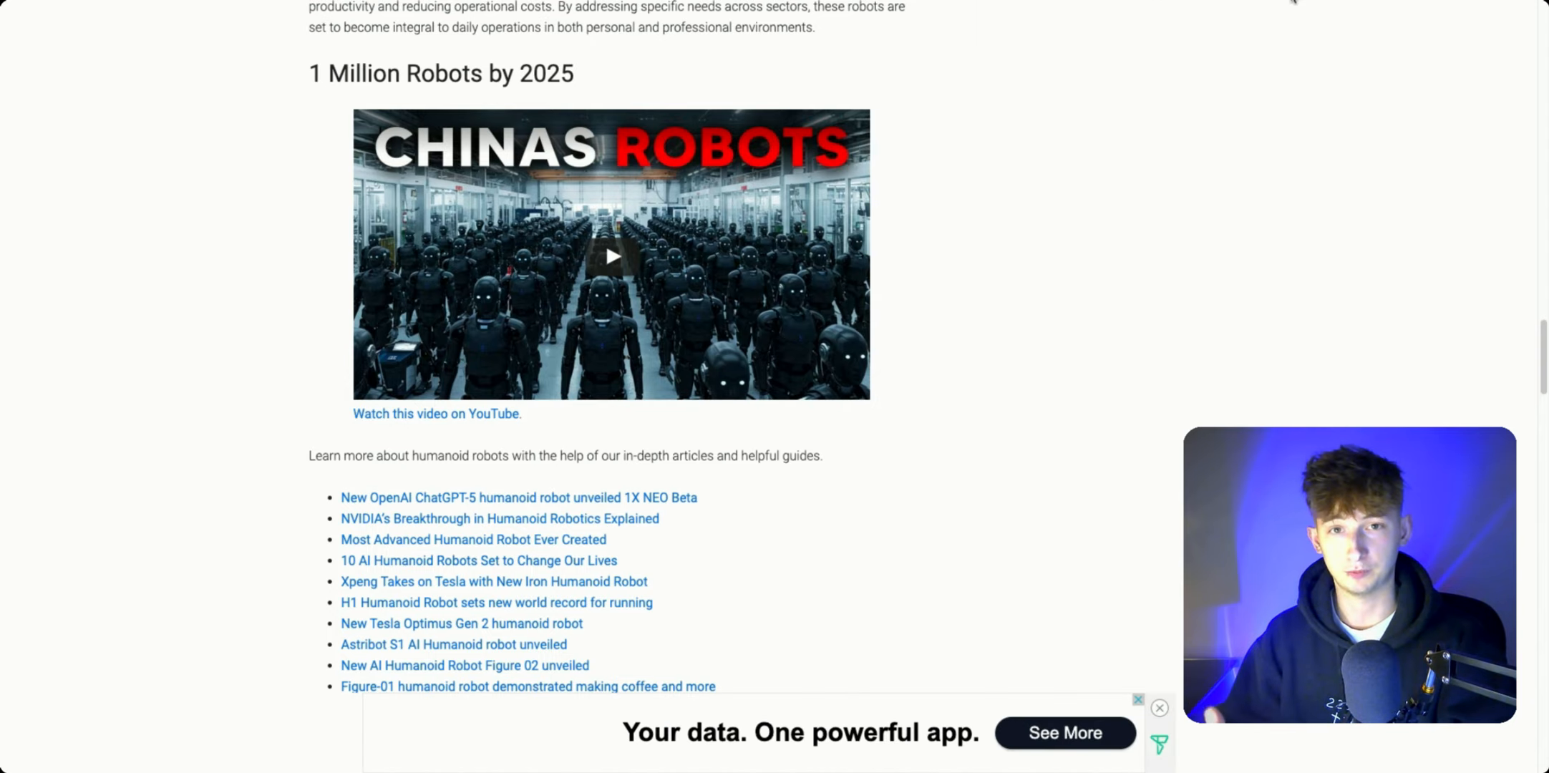
scroll(1132, 312, up, 20)
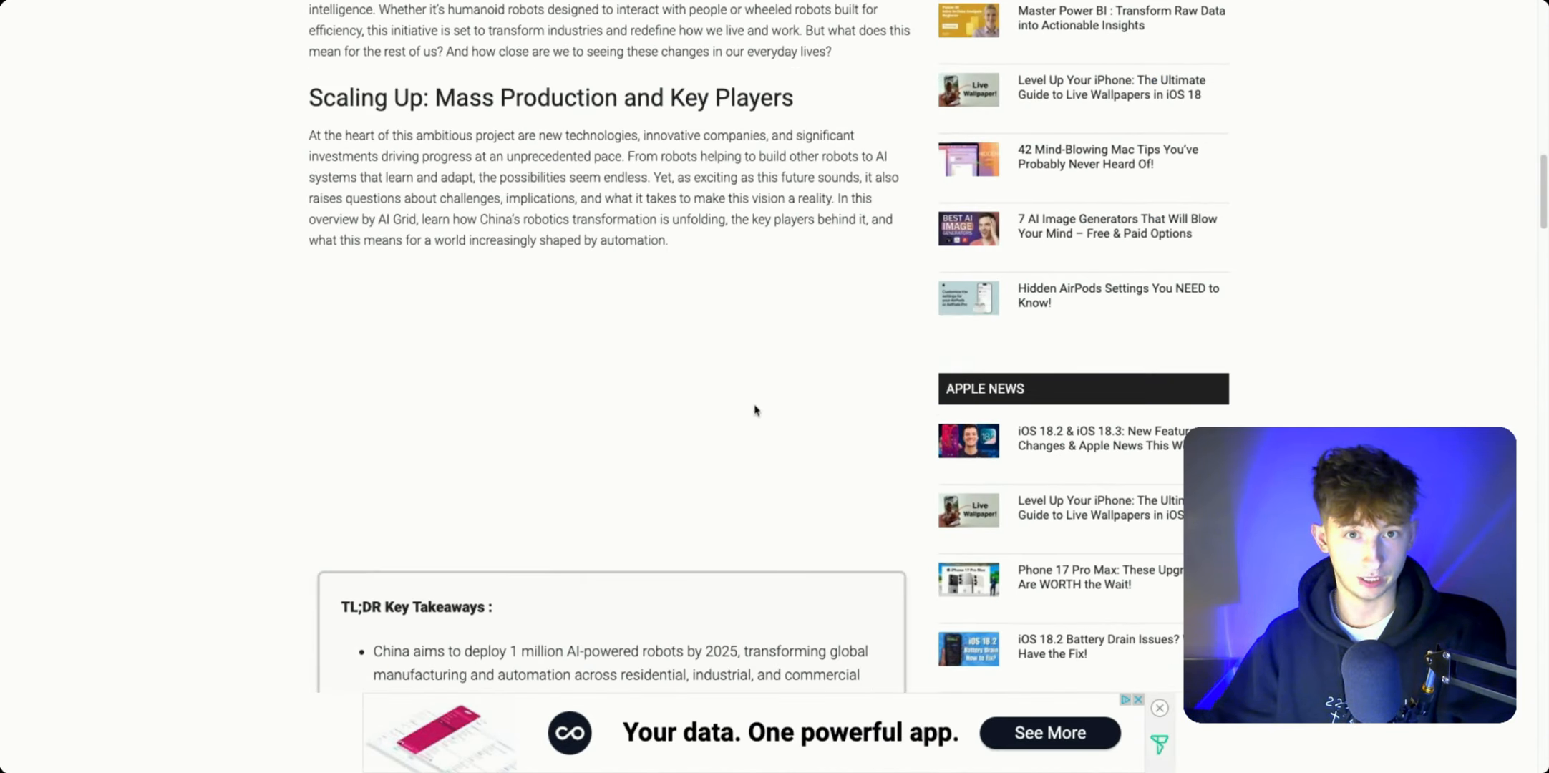
Step: Return to the China robots article's headline, switch back to n8n, and look over the "Get daily news on AI Agents" workflow
scroll(619, 256, up, 8)
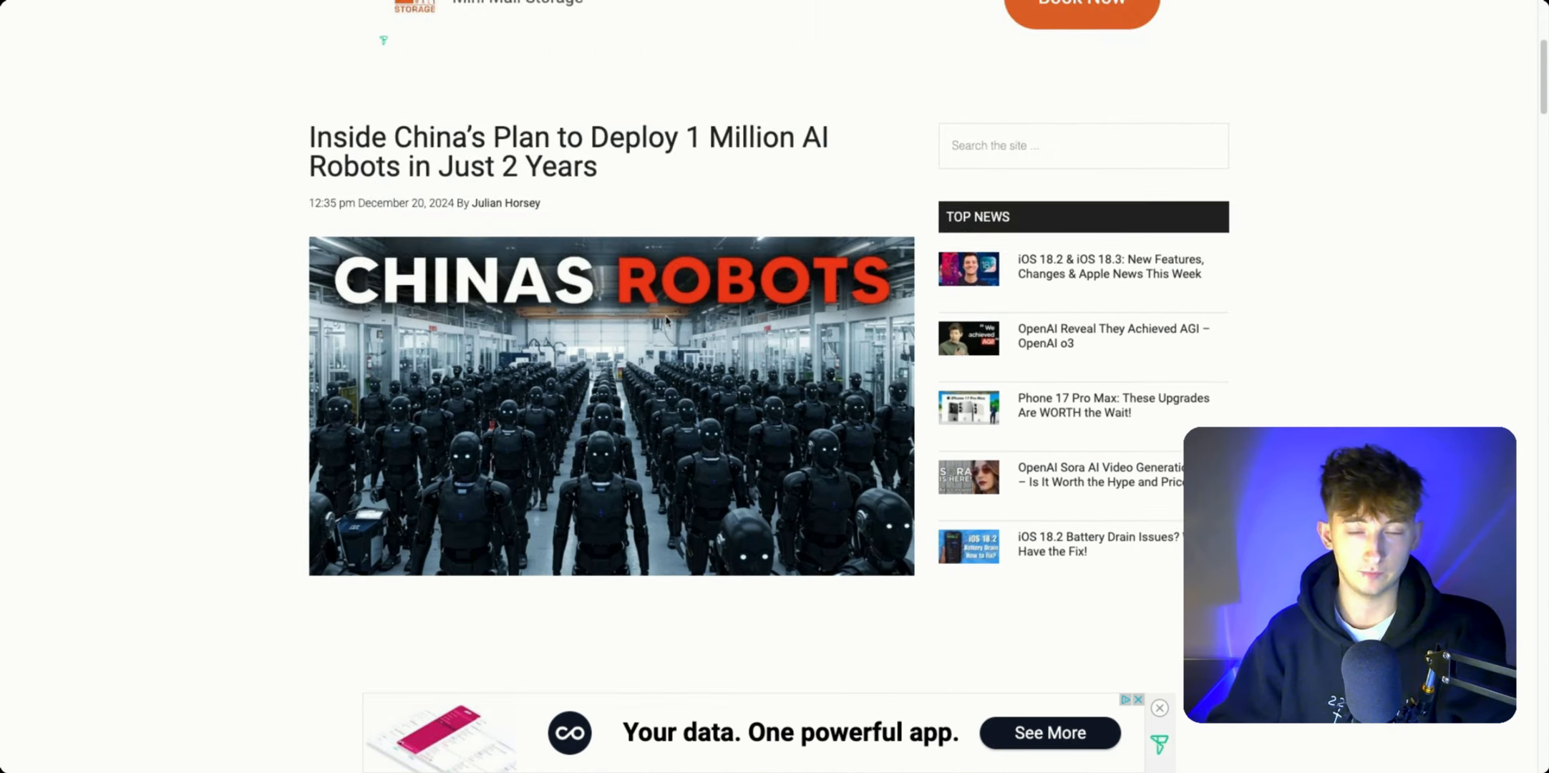
scroll(481, 239, up, 5)
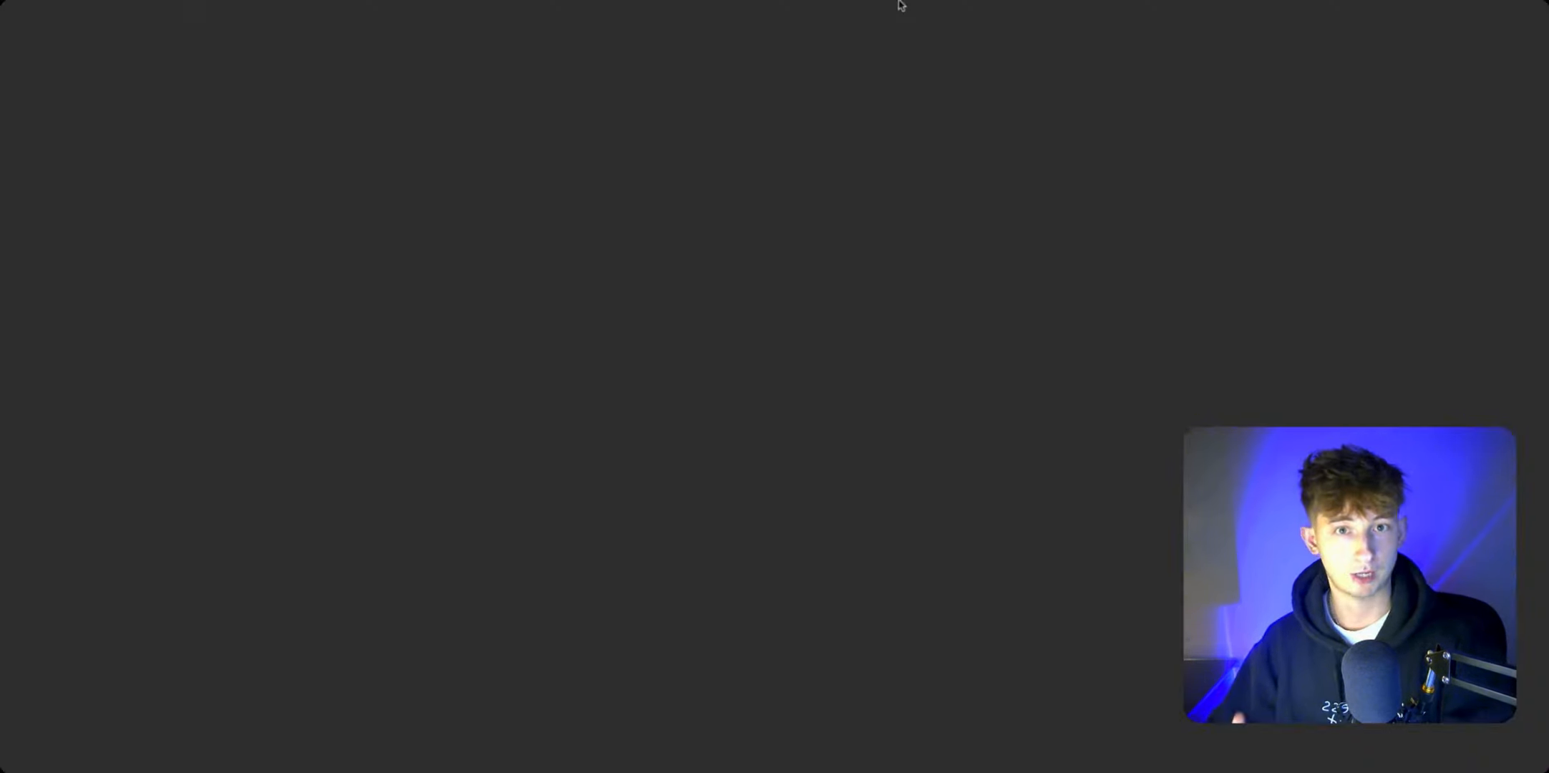
scroll(708, 188, left, 3)
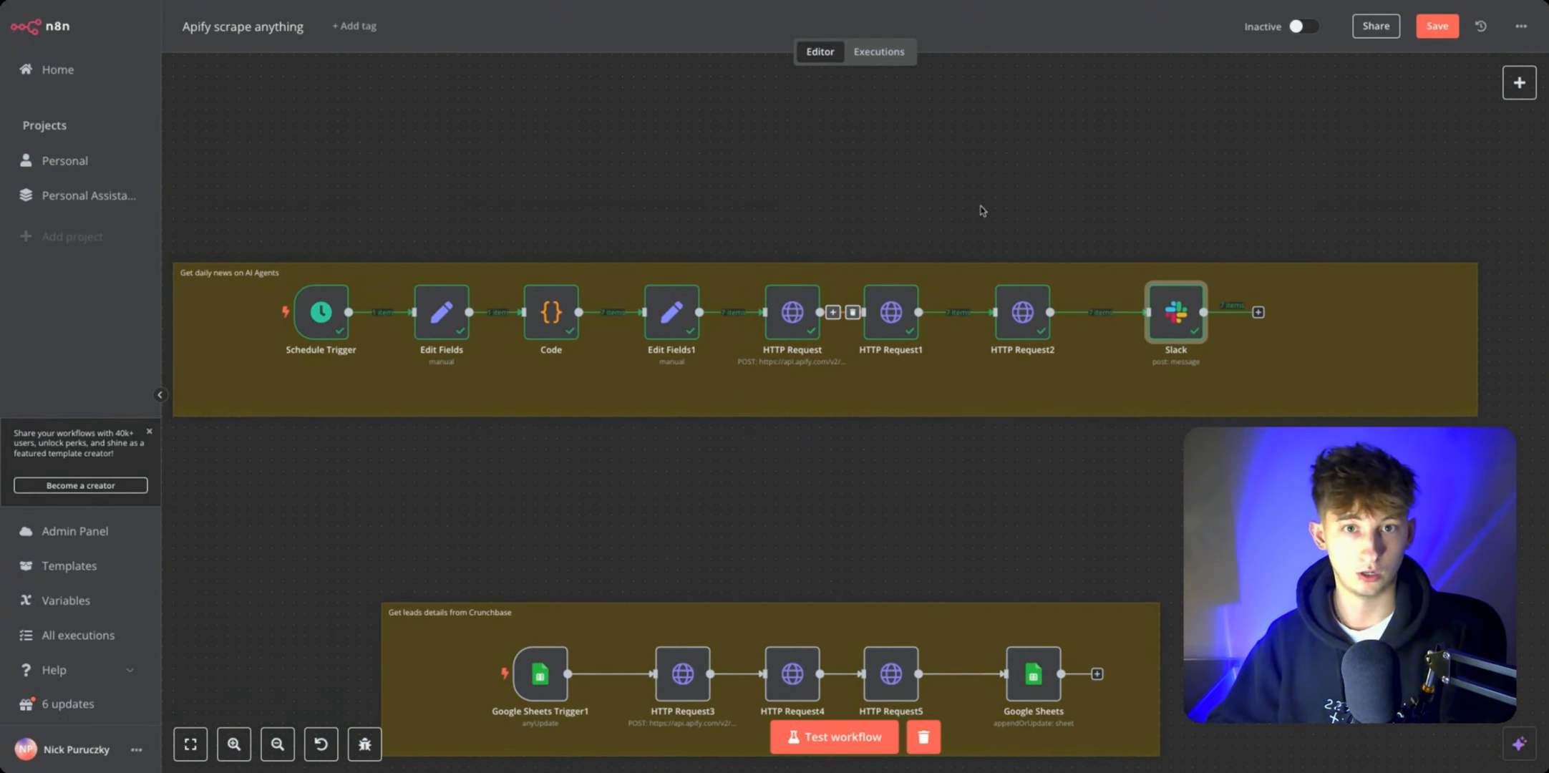
scroll(1288, 198, right, 3)
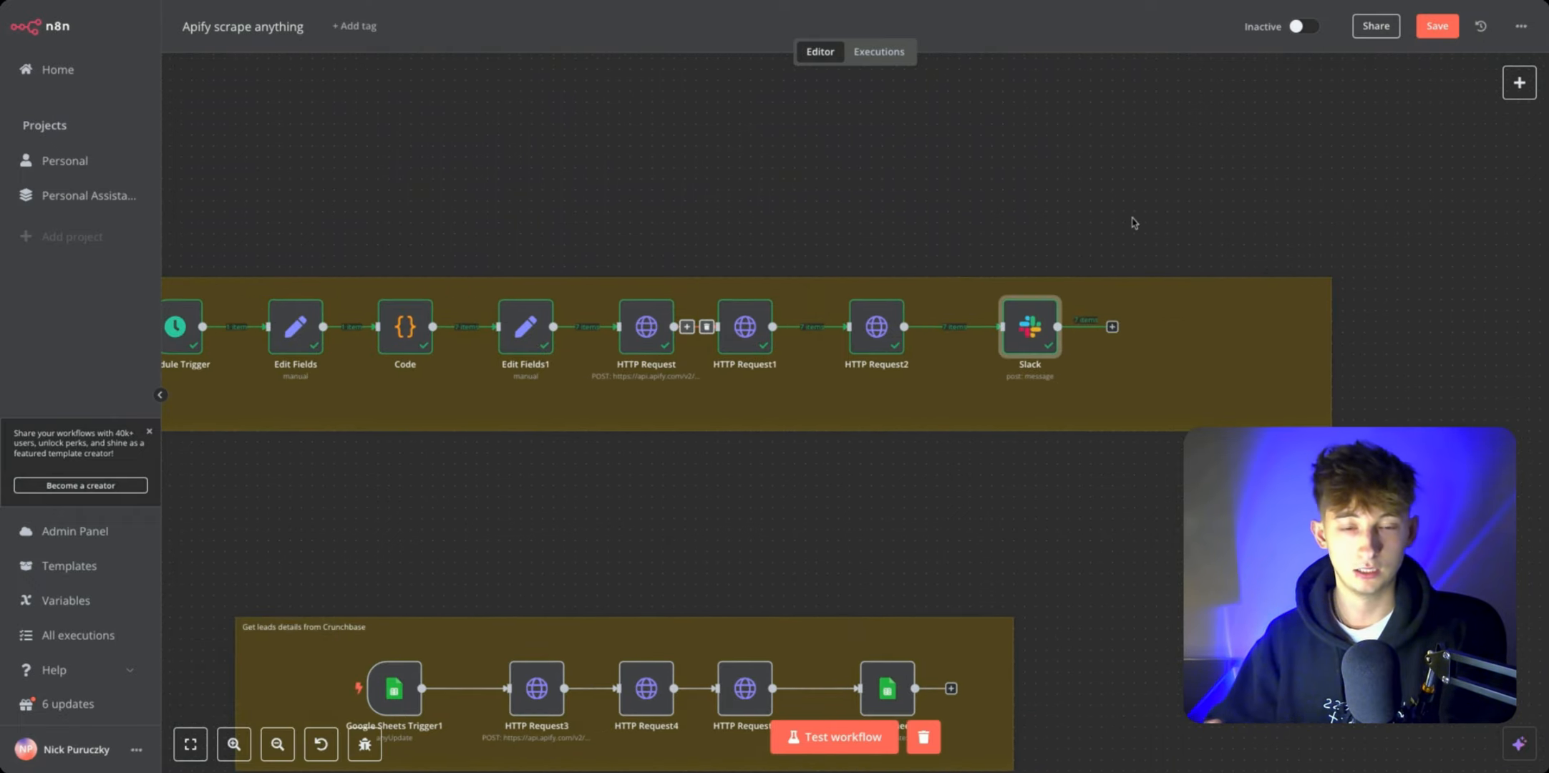
scroll(1229, 204, right, 2)
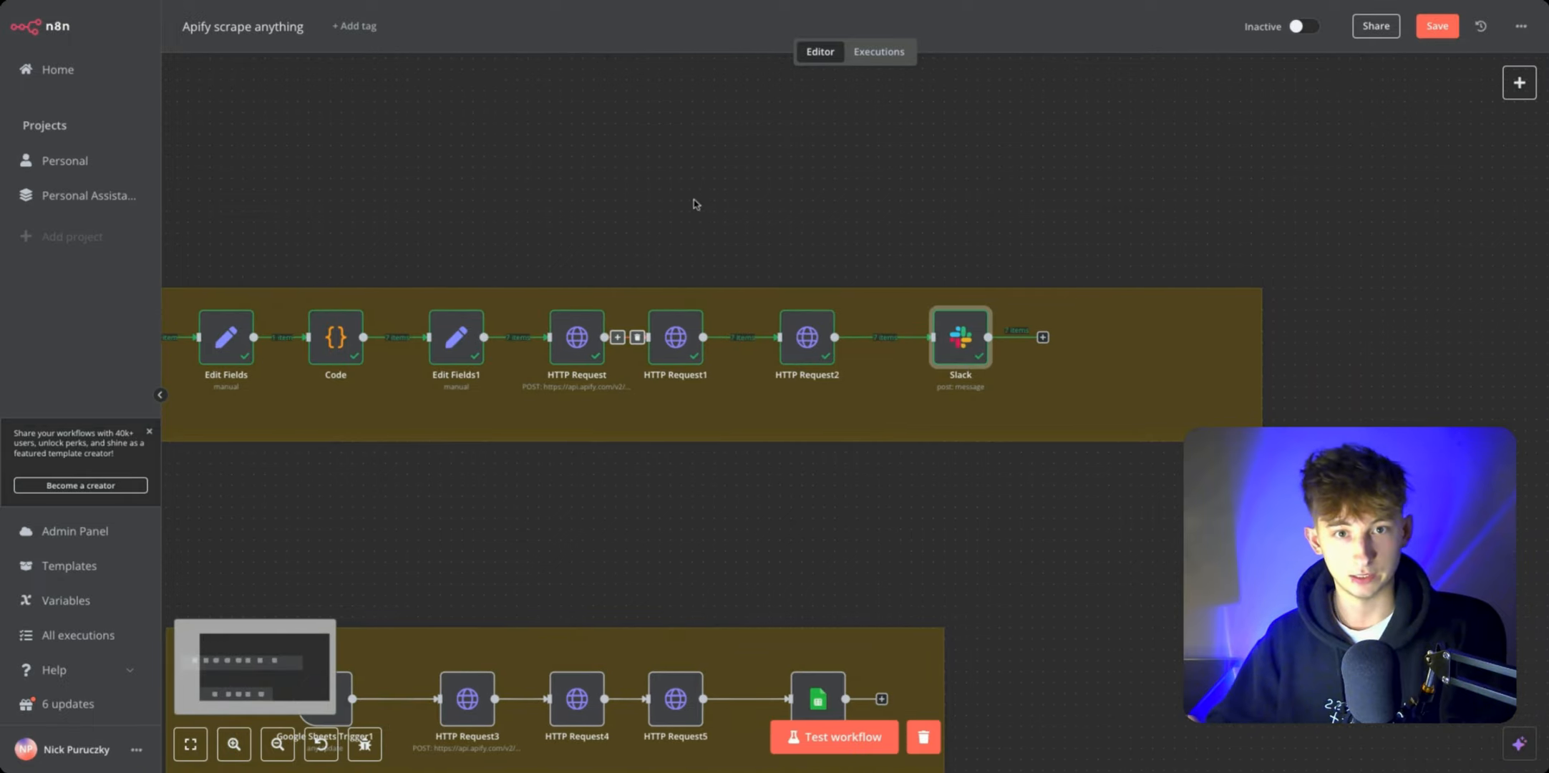
scroll(709, 204, left, 2)
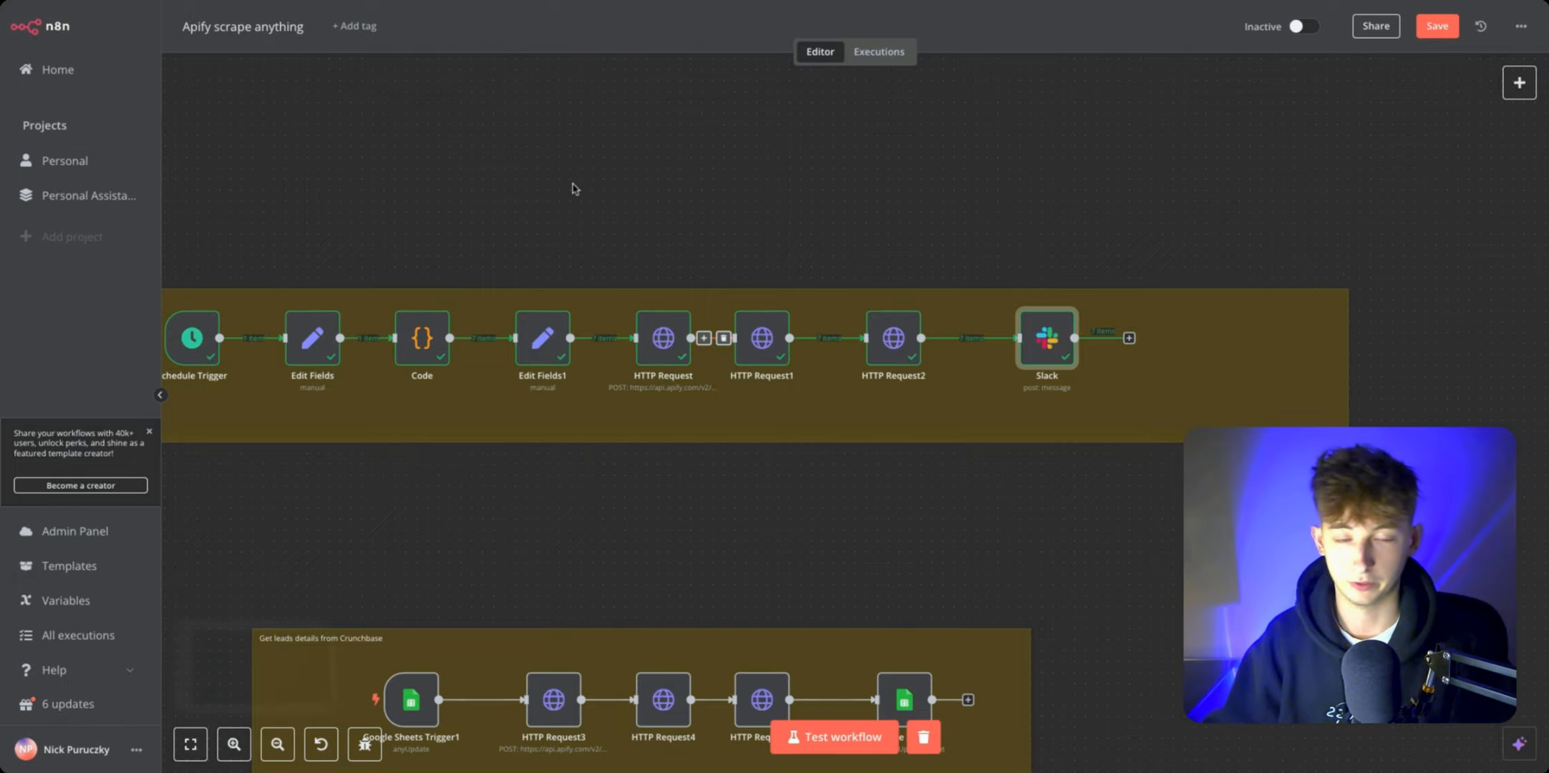
key(1)
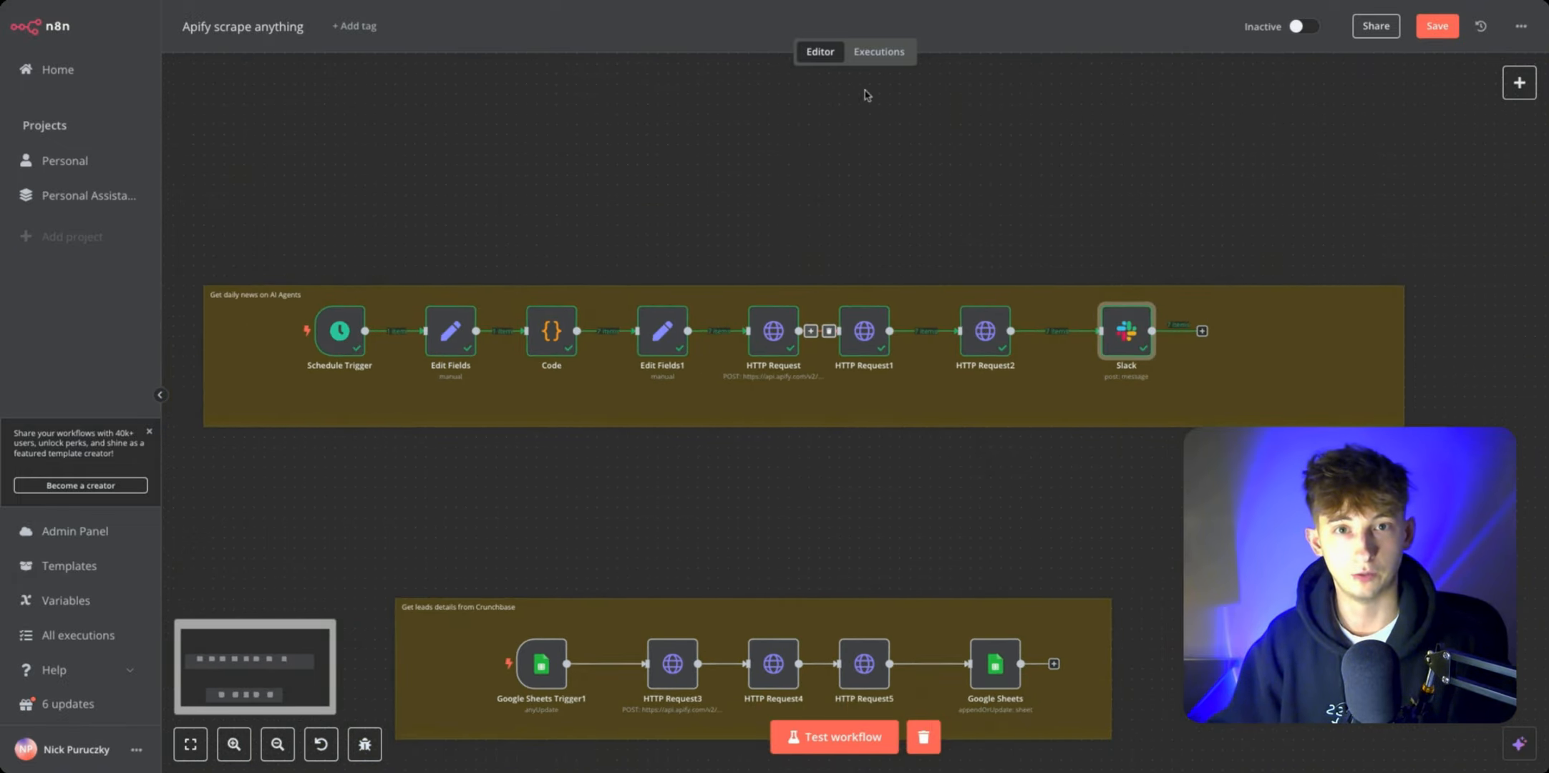
Step: Switch to the Miro board on scraping with Apify and n8n and read its "what is it you need to happen?" box
click(631, 2)
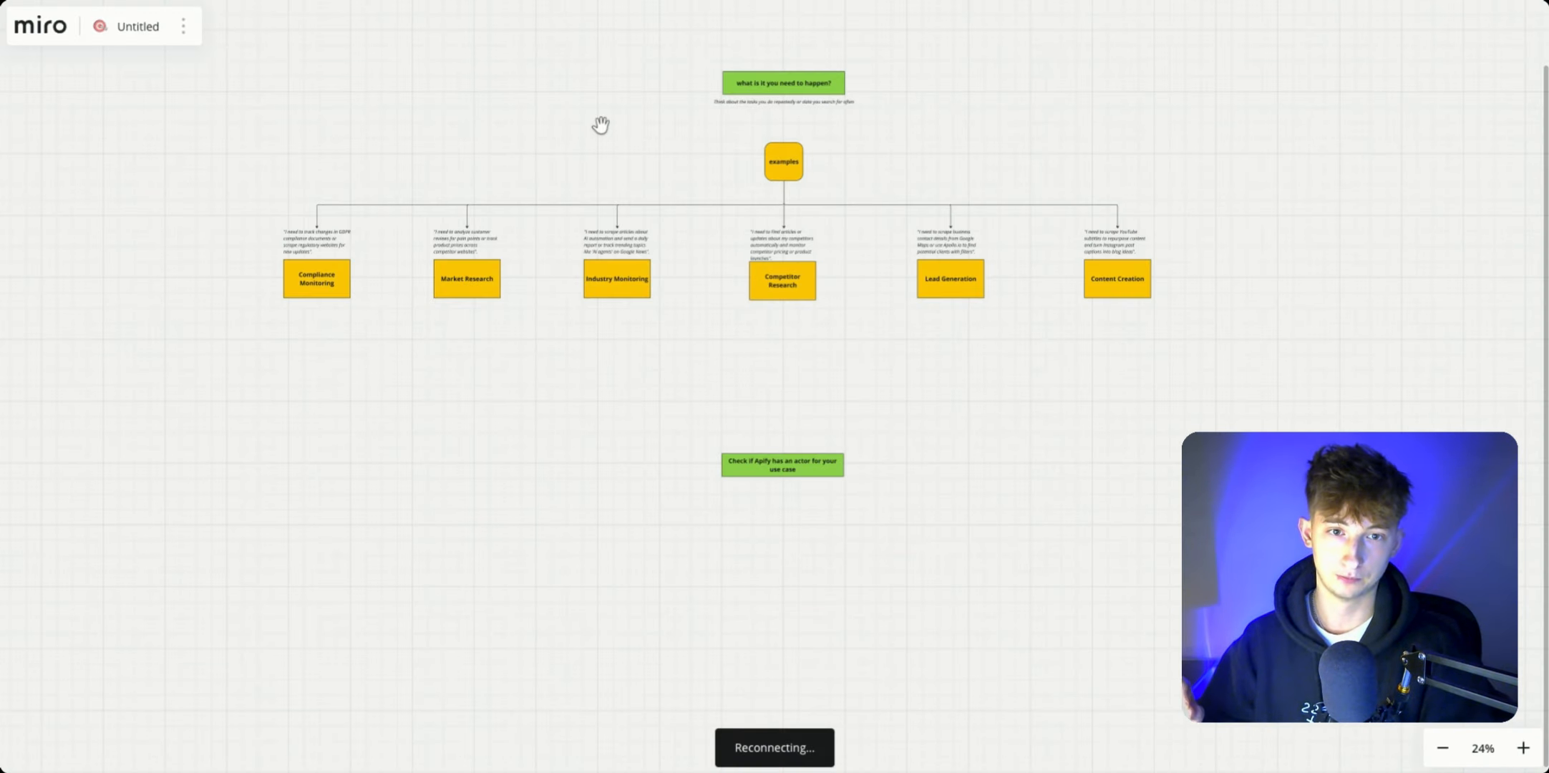
scroll(584, 254, down, 3)
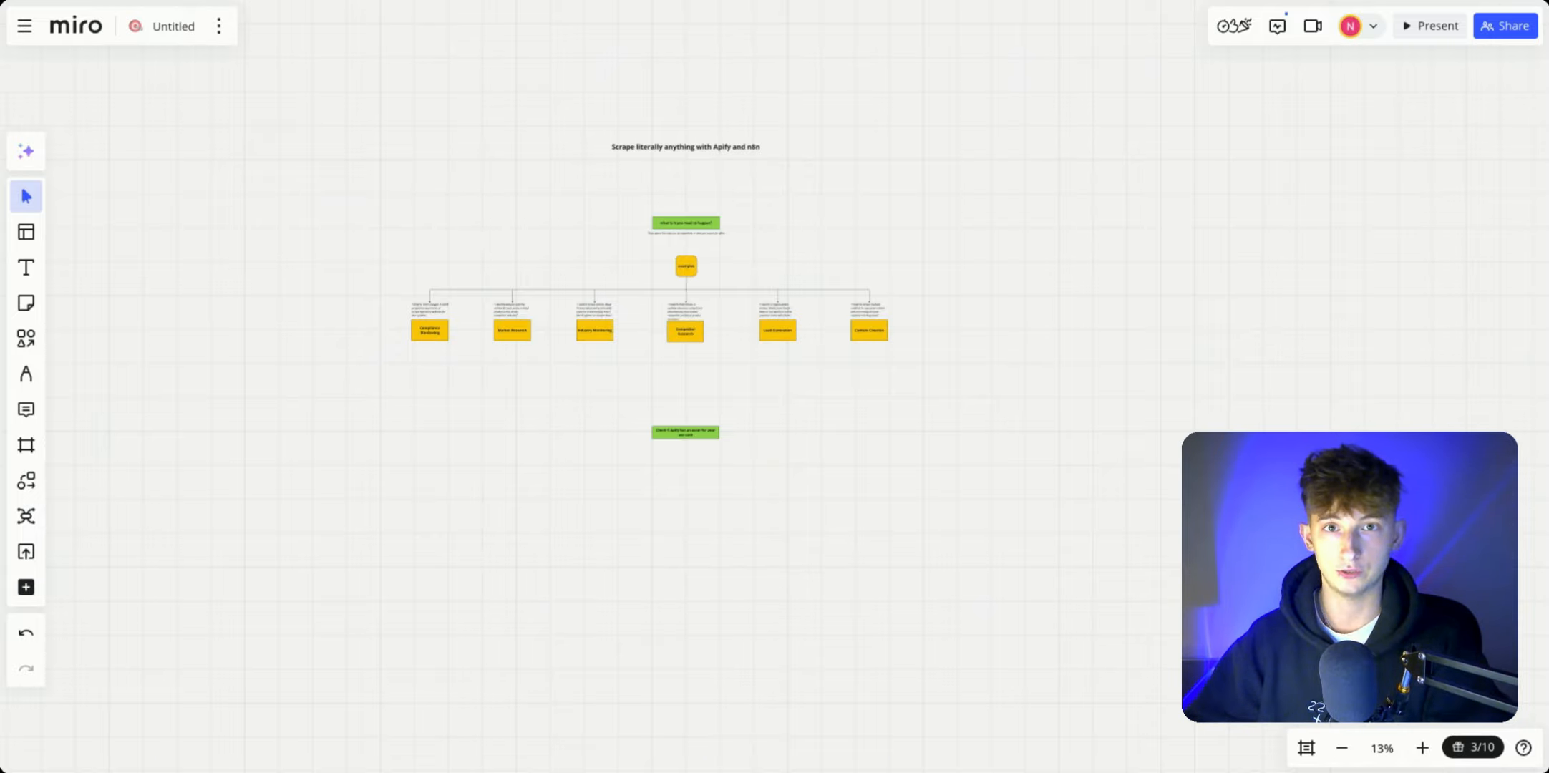
scroll(648, 231, left, 1)
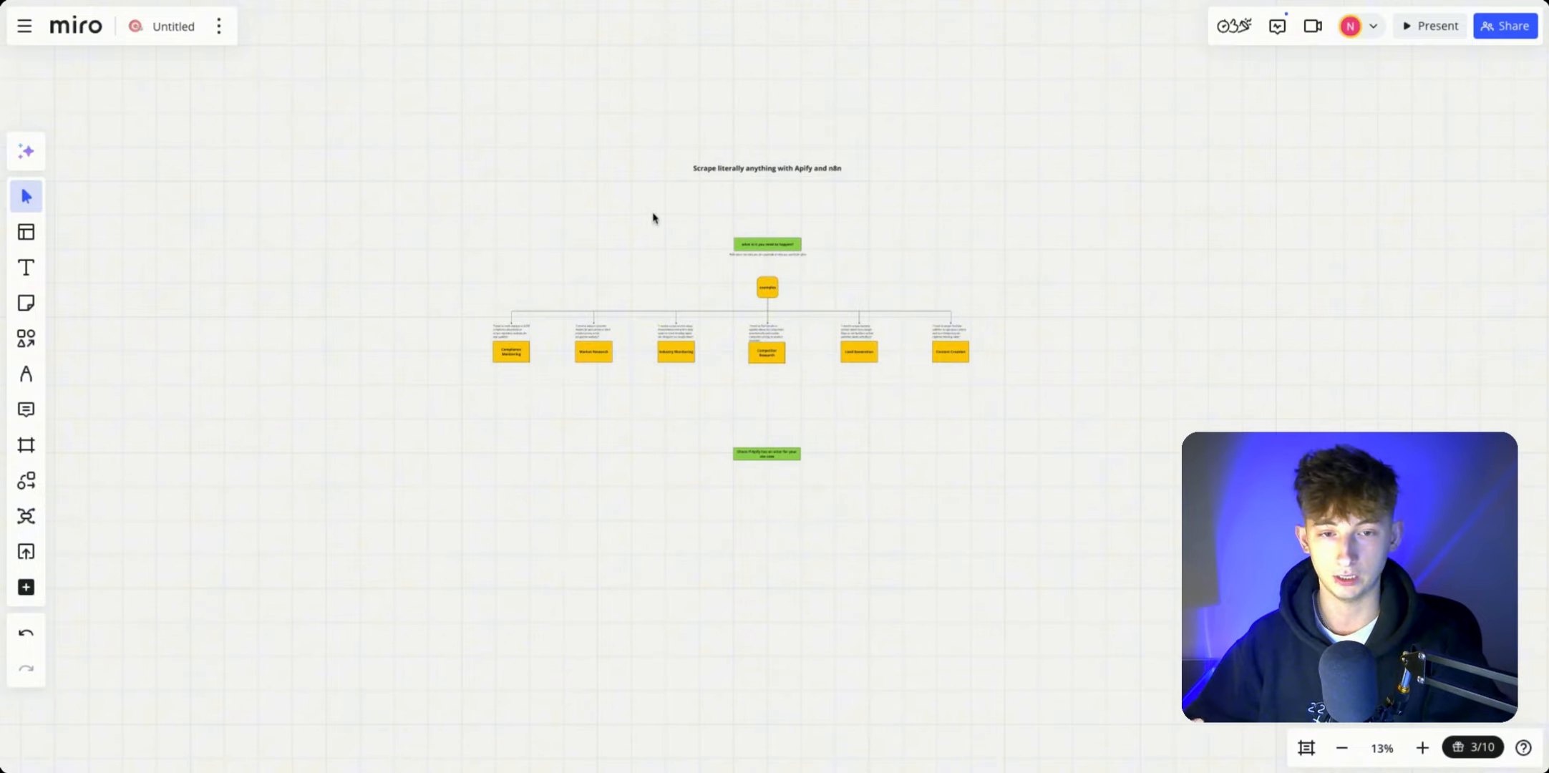
scroll(750, 203, up, 1)
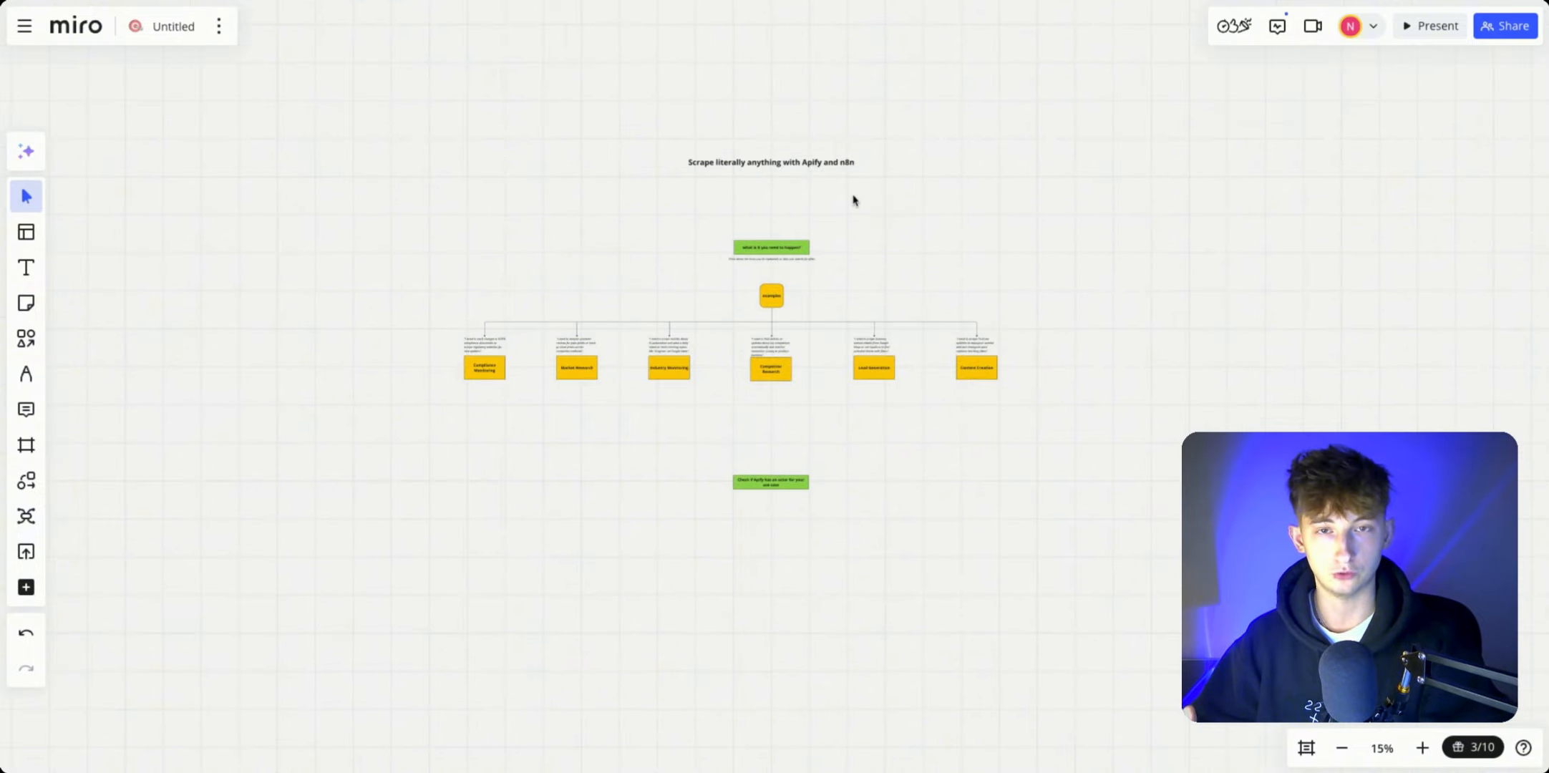
scroll(925, 228, right, 1)
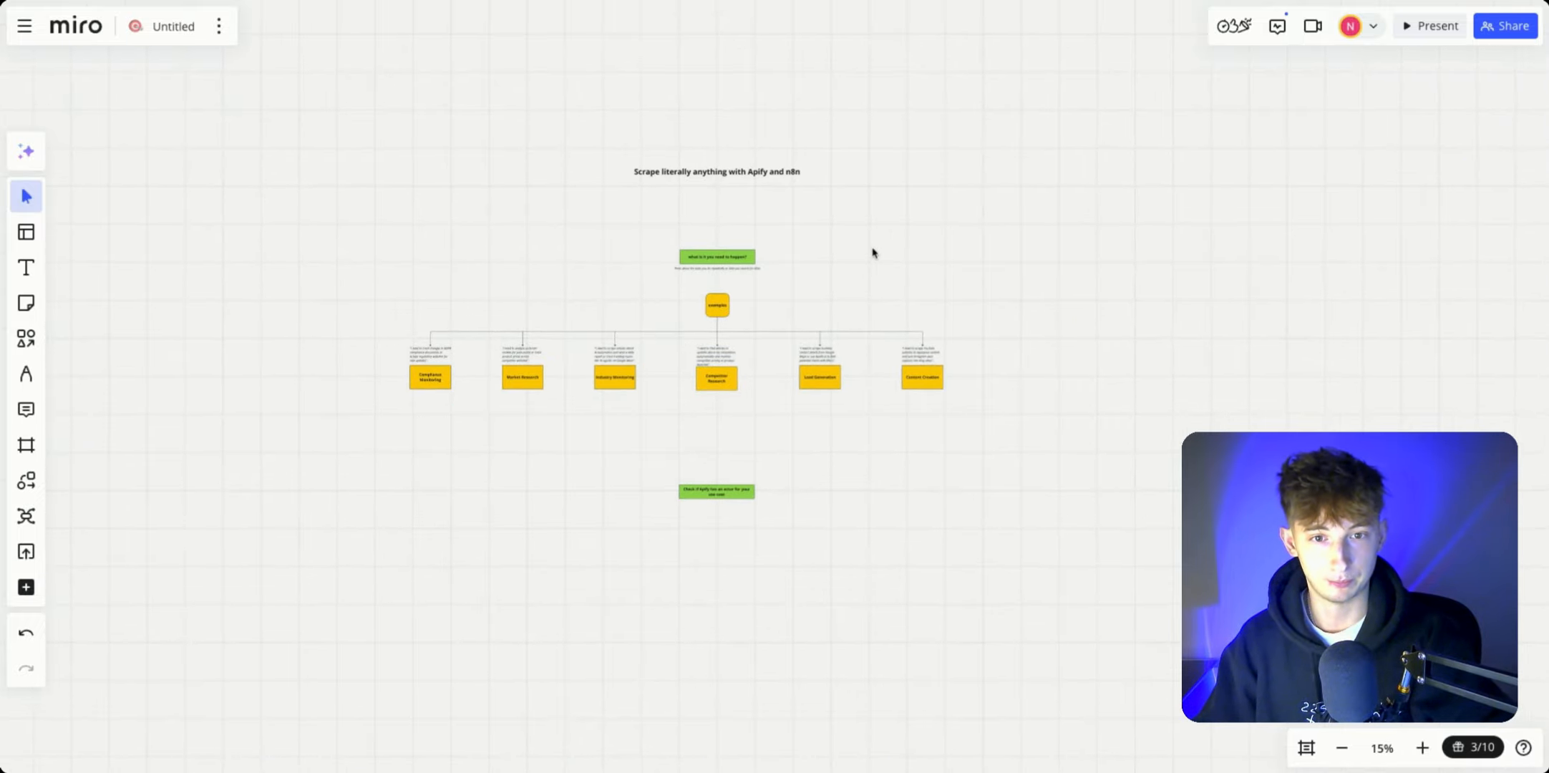
scroll(732, 267, up, 1)
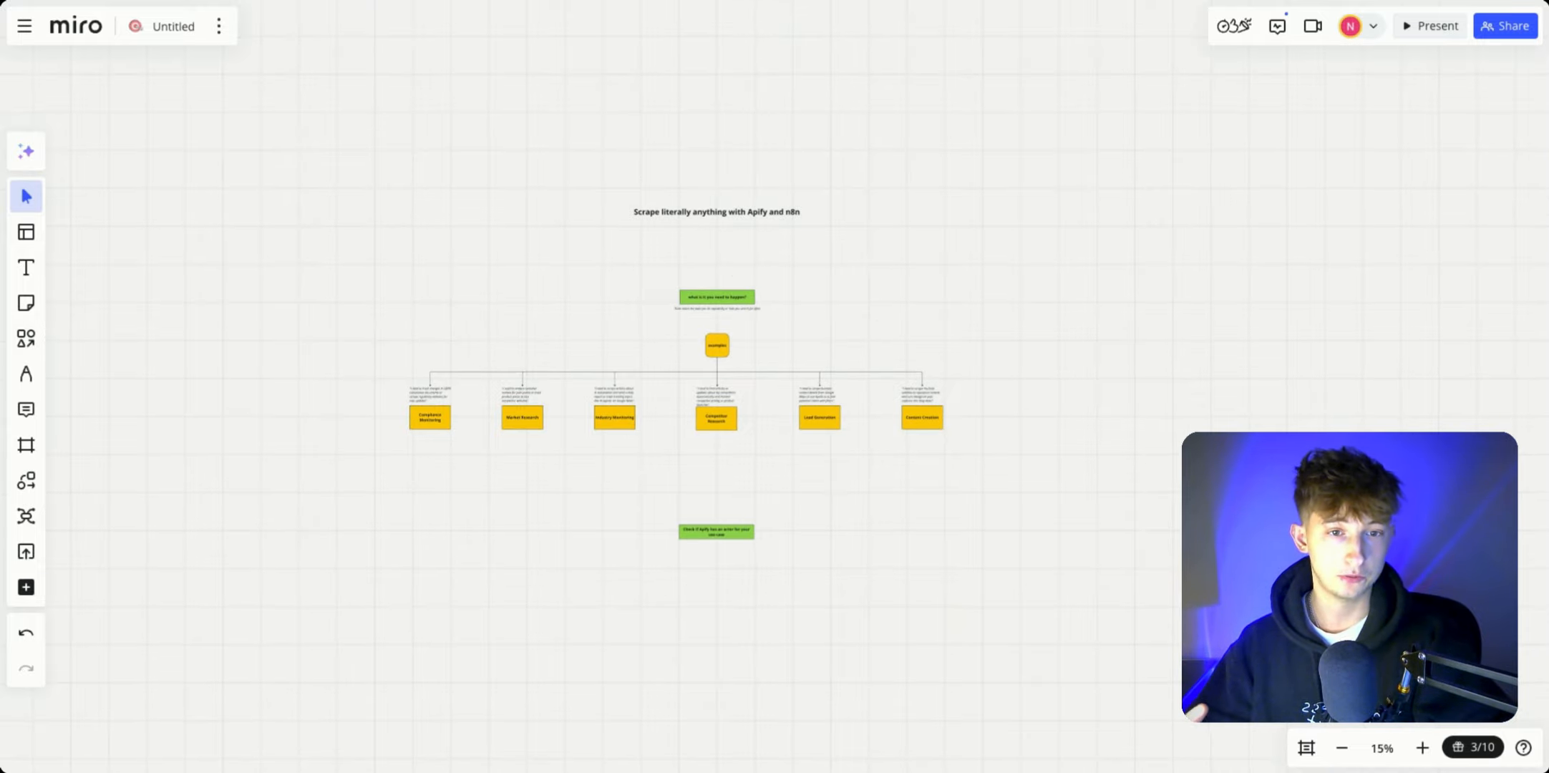
scroll(716, 283, up, 5)
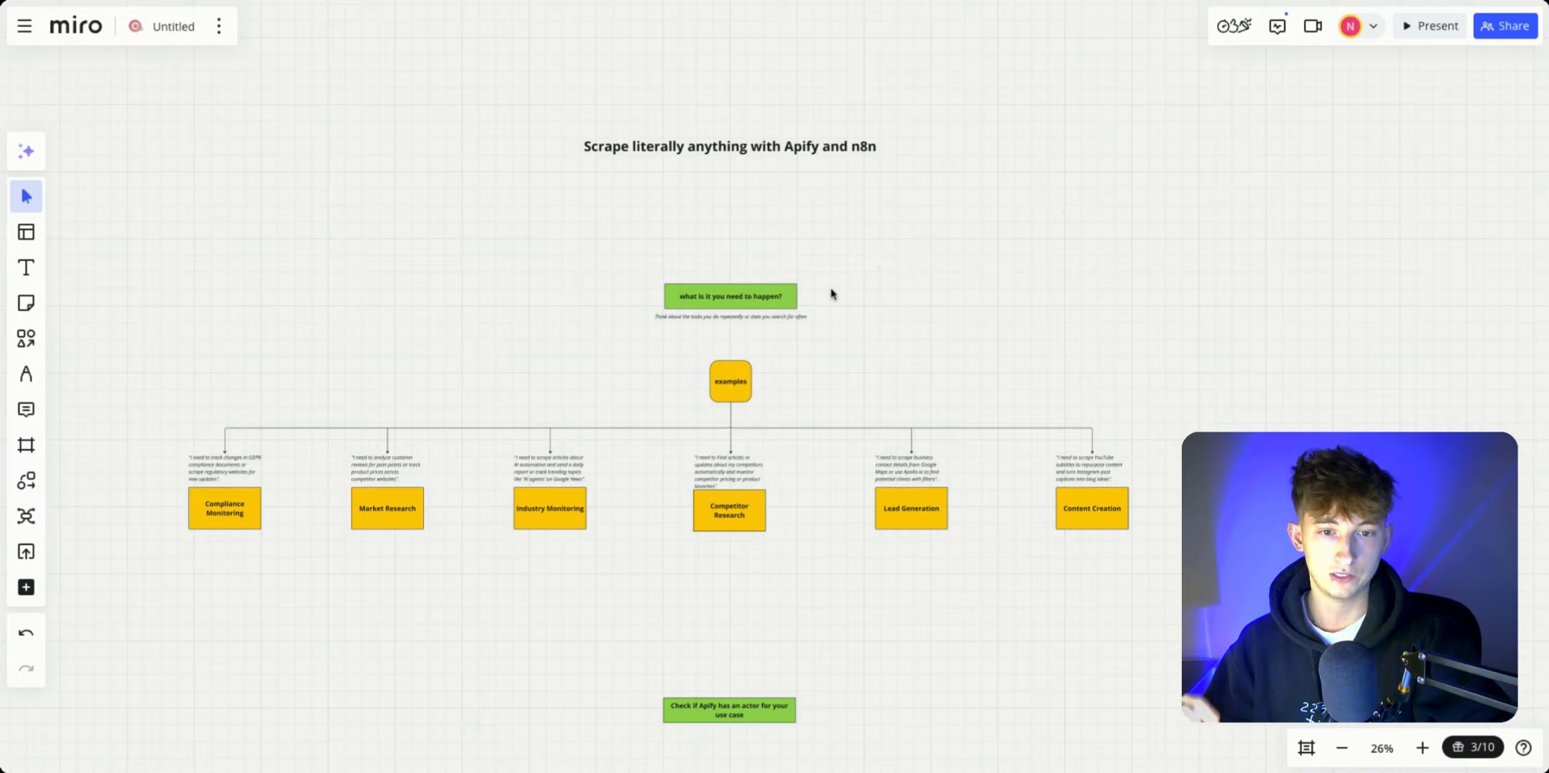
scroll(770, 329, up, 5)
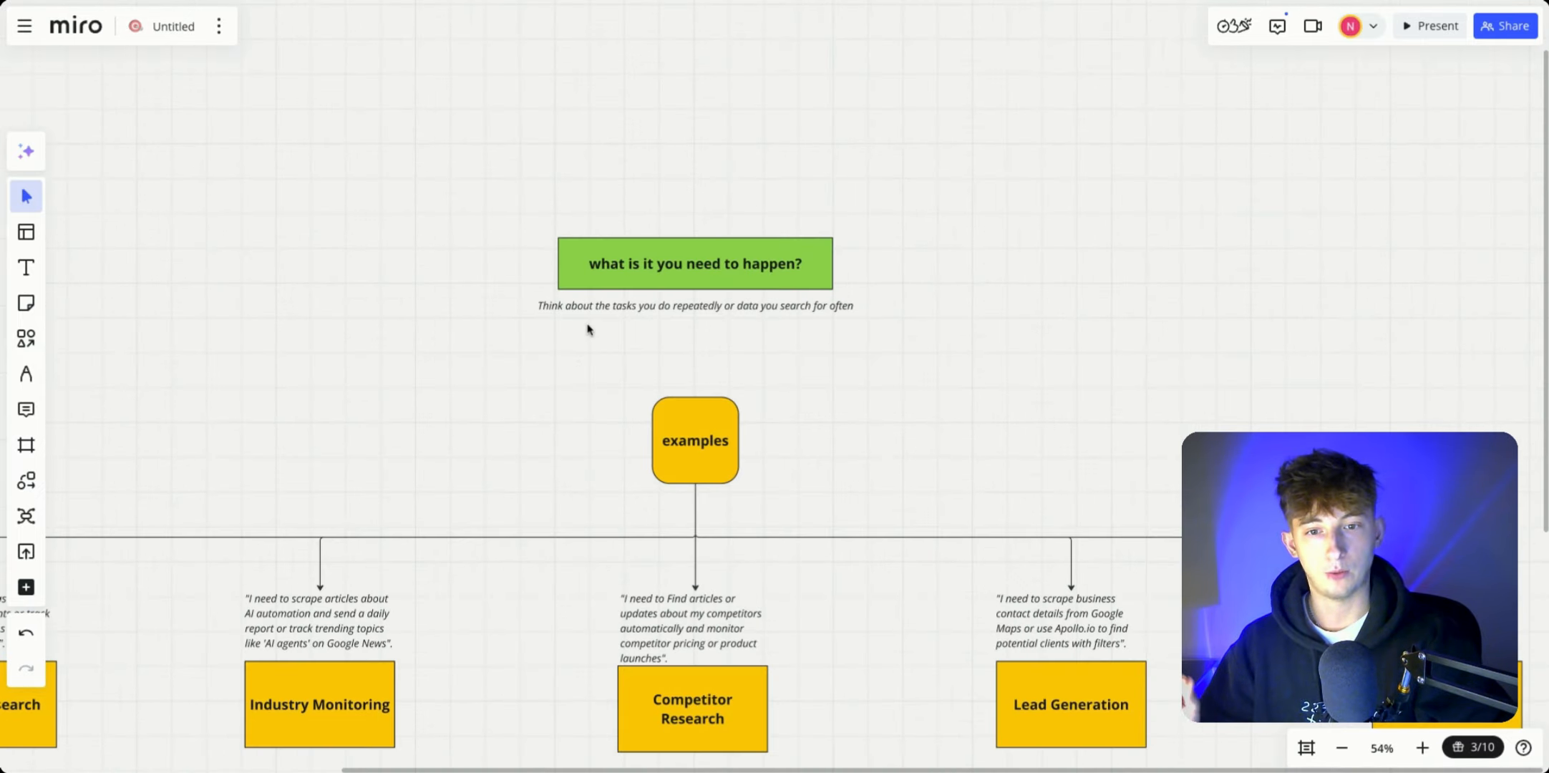
scroll(587, 328, up, 2)
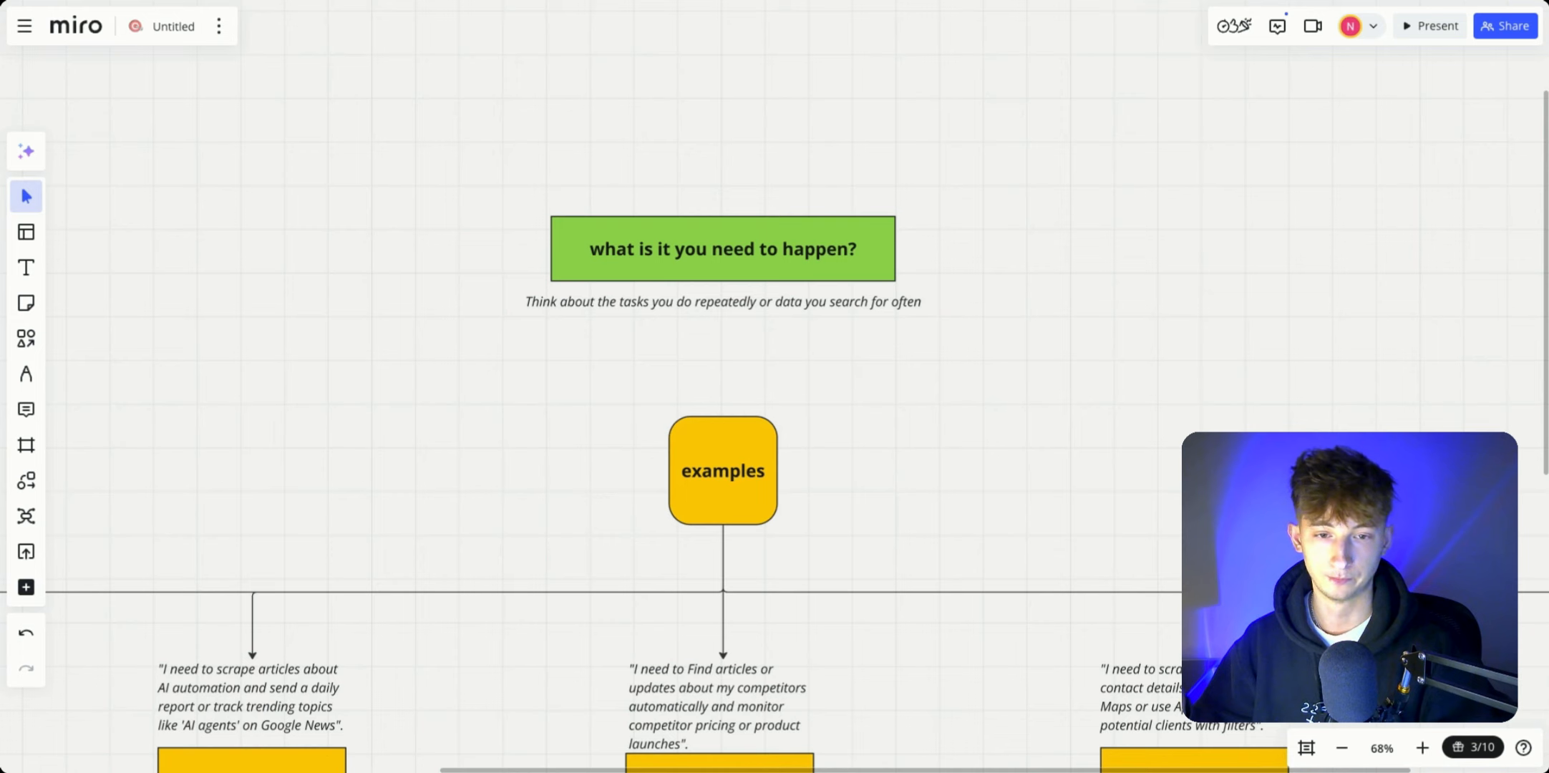
Step: Review the example use cases on the board, from Compliance Monitoring and Market Research through to Lead Generation and Content Creation
scroll(508, 398, down, 3)
scroll(508, 398, left, 10)
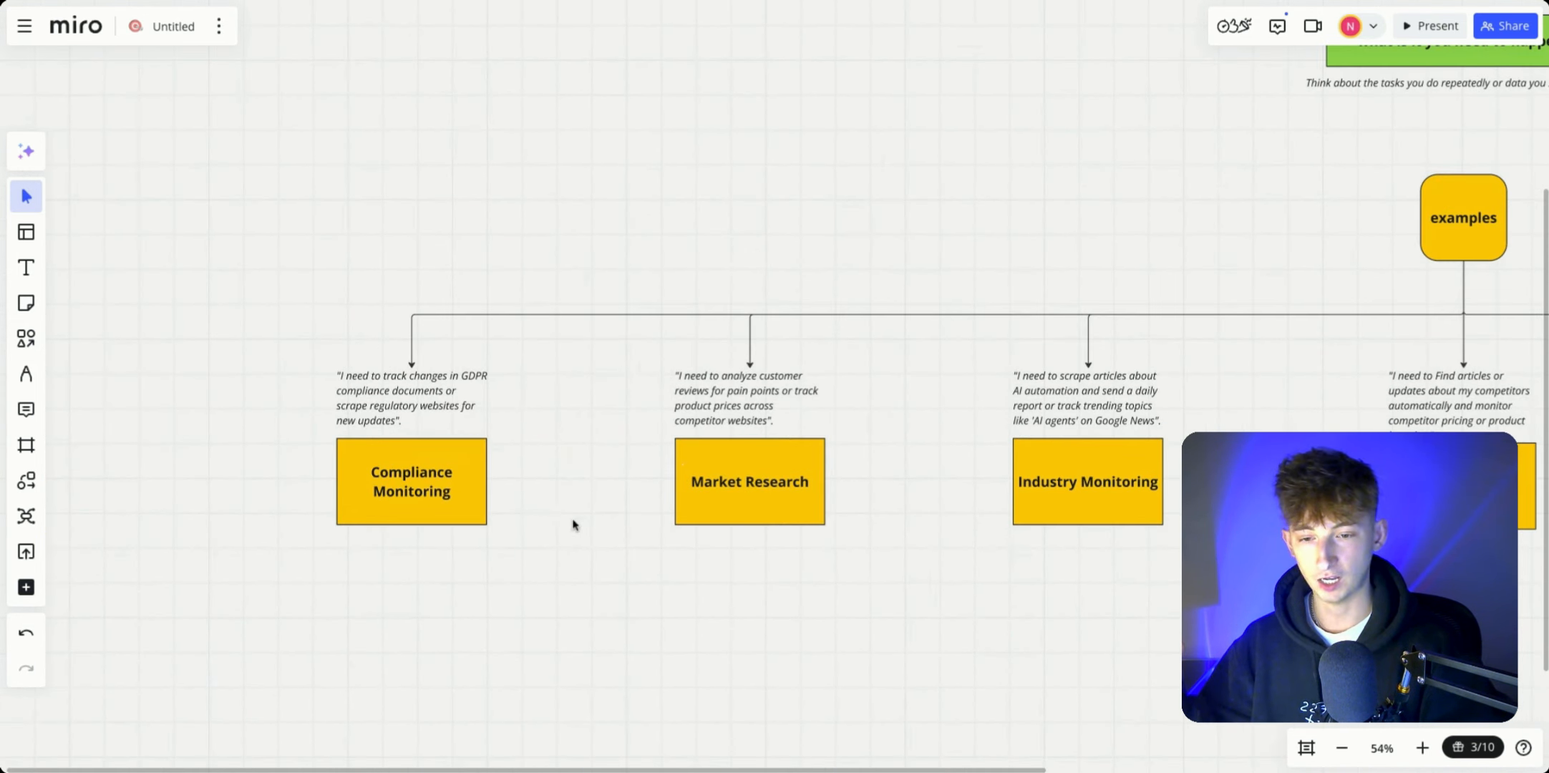
scroll(595, 512, right, 5)
scroll(595, 511, down, 3)
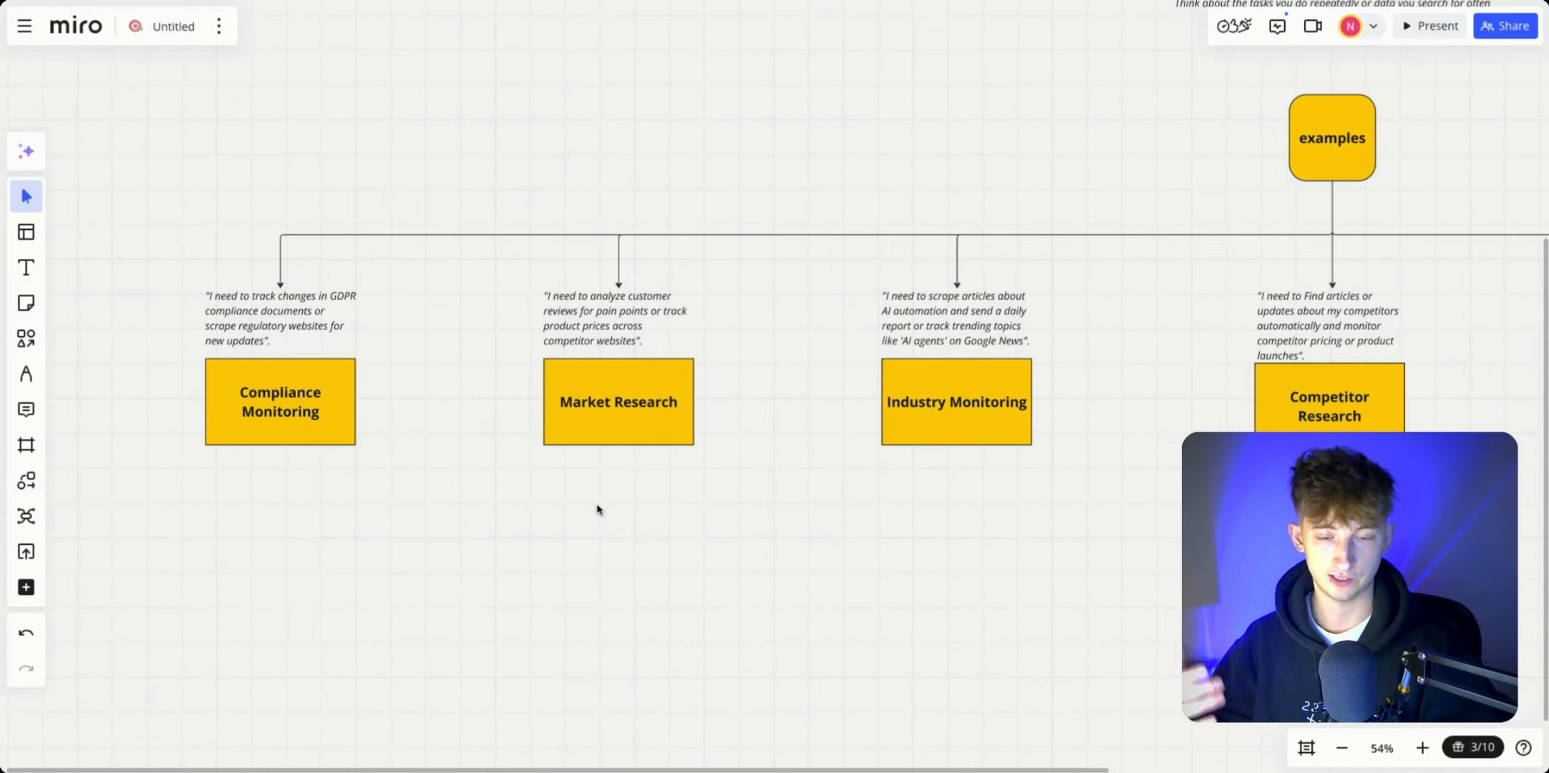
scroll(836, 495, left, 1)
scroll(349, 439, right, 5)
scroll(349, 439, down, 2)
scroll(356, 433, left, 5)
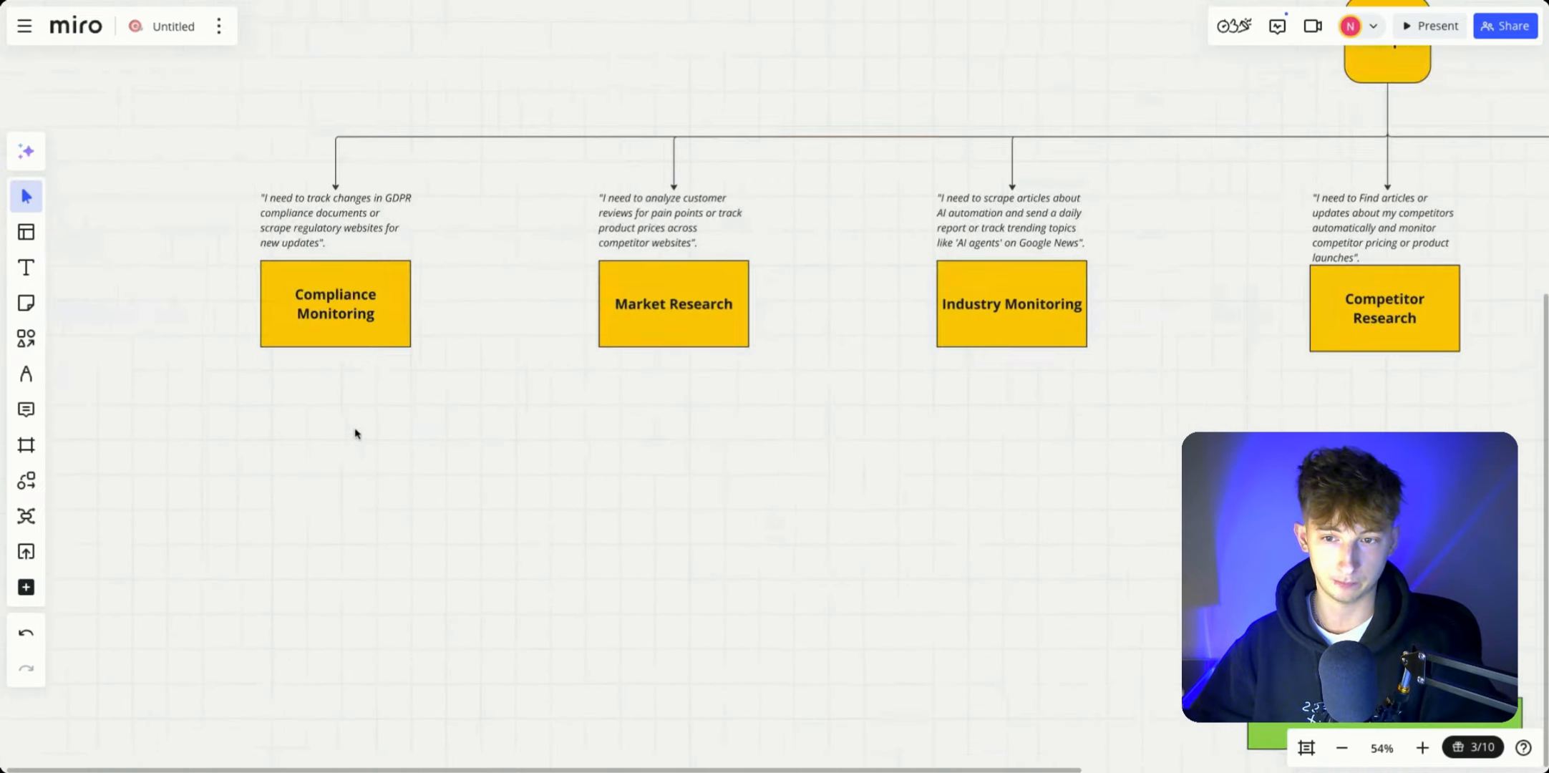
scroll(356, 434, right, 2)
scroll(999, 432, right, 10)
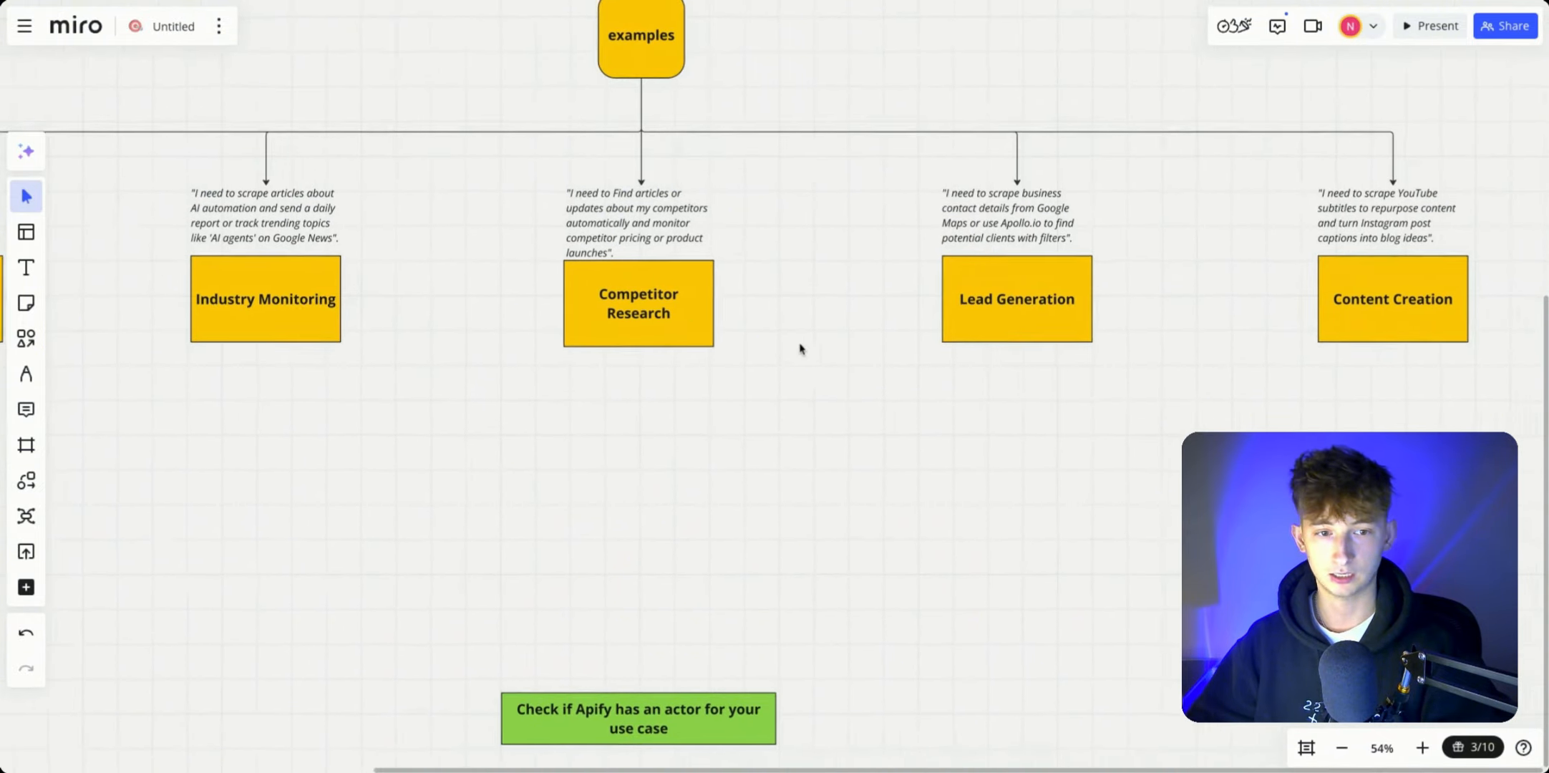
scroll(800, 349, right, 7)
scroll(890, 332, up, 1)
scroll(473, 334, left, 1)
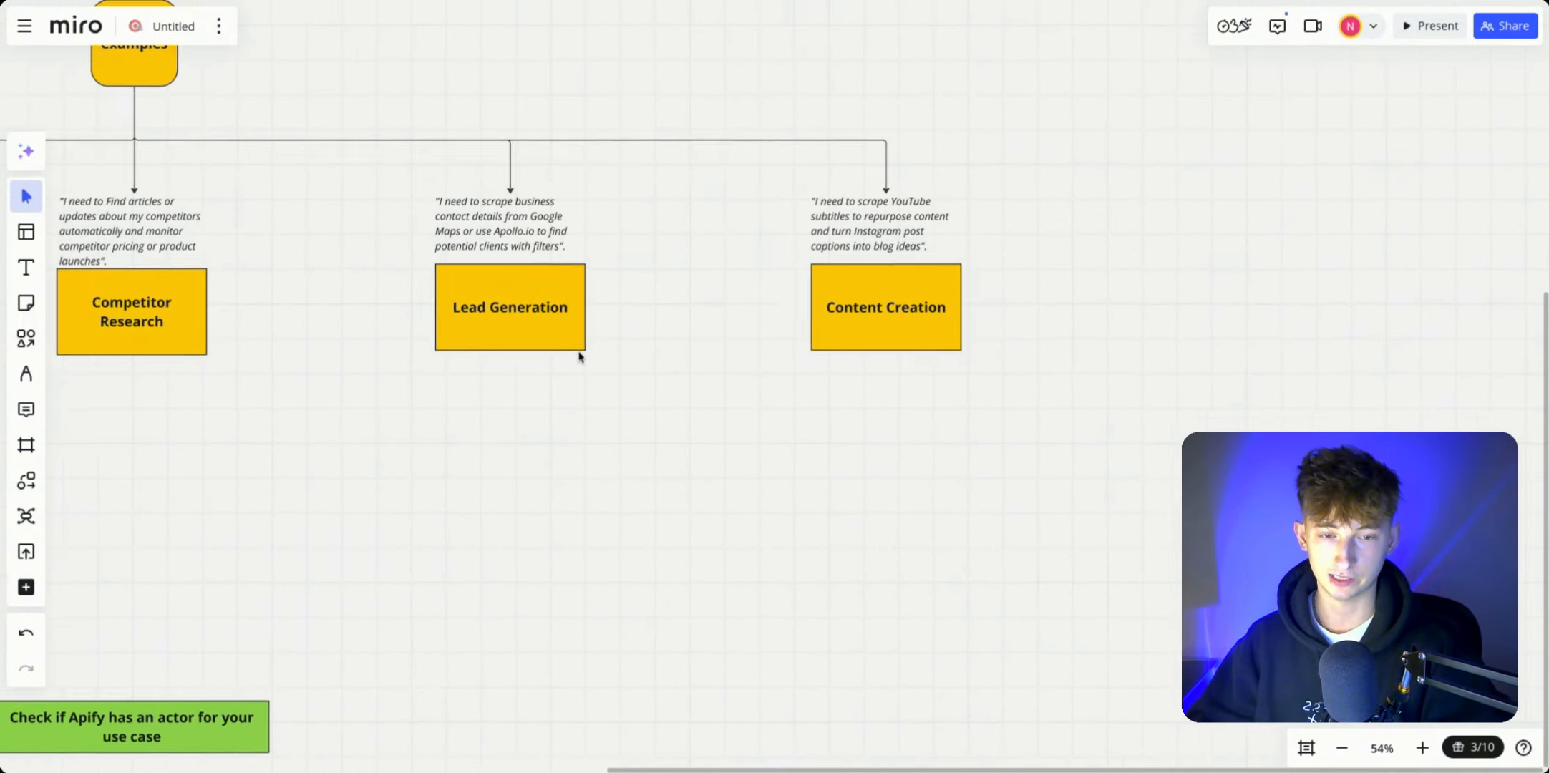
scroll(580, 356, left, 5)
Step: Look over the full row of examples together with the "Check if Apify has an actor for your use case" box
scroll(619, 373, down, 5)
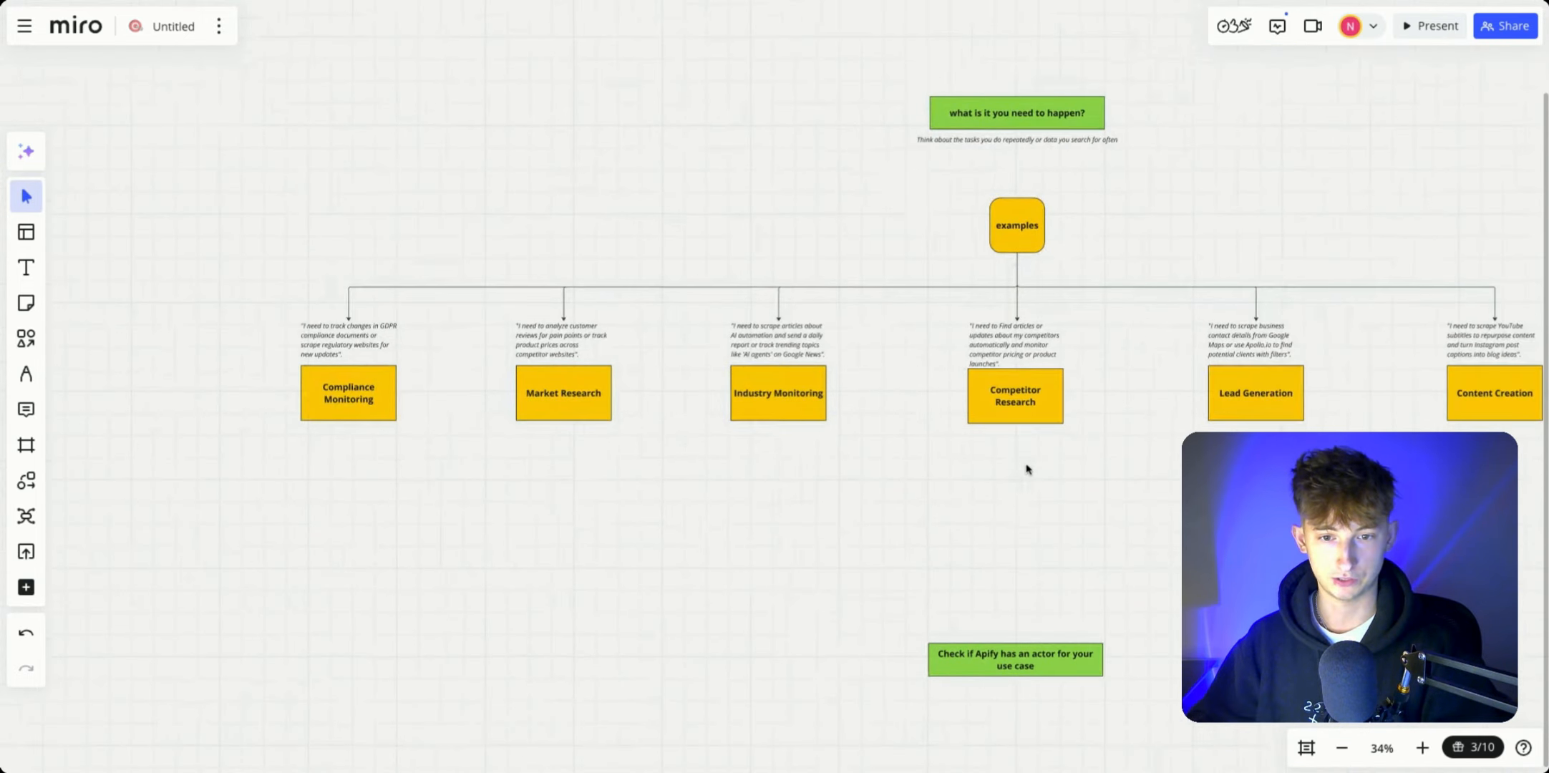
scroll(1027, 469, right, 3)
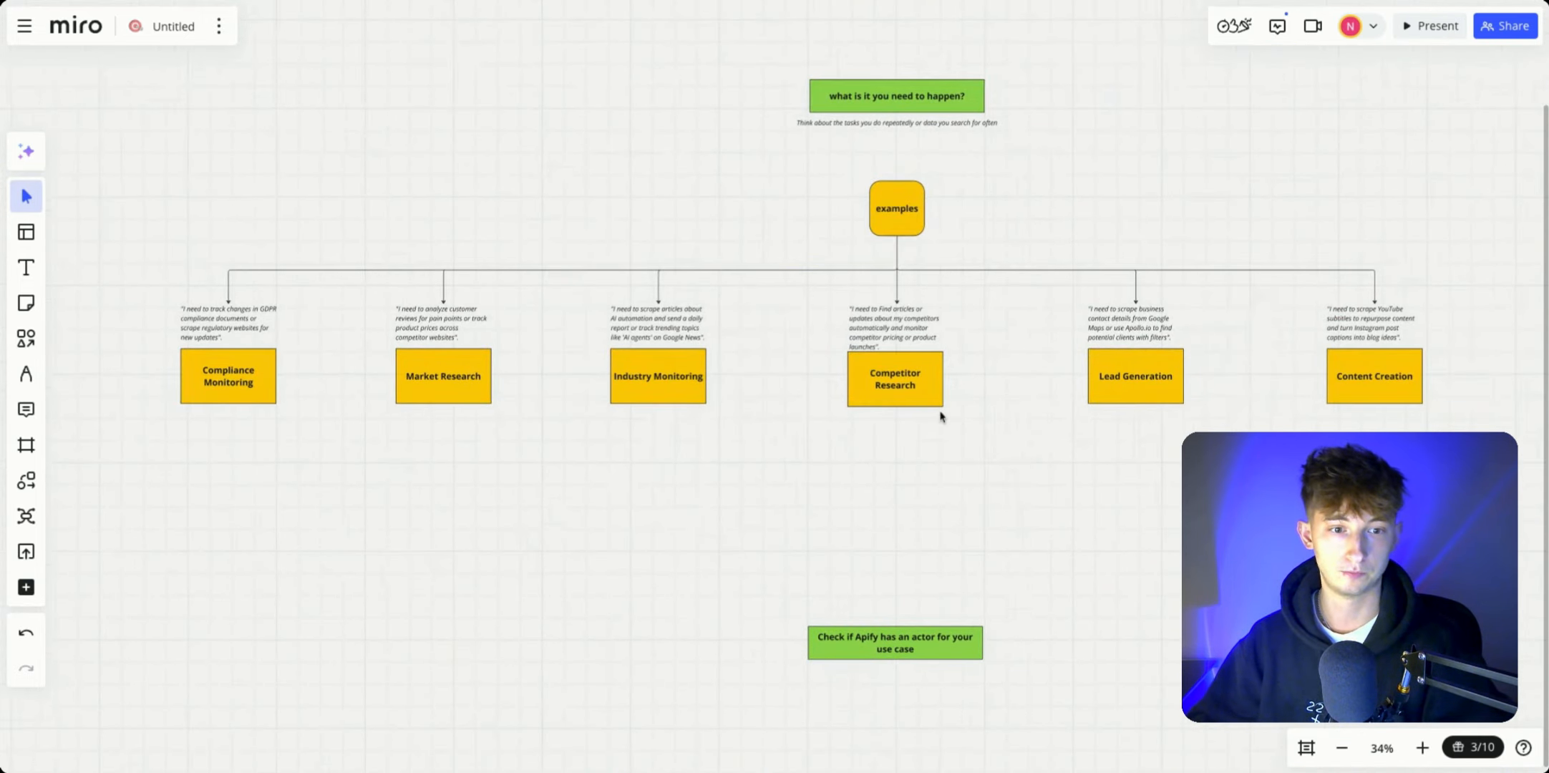
scroll(766, 466, left, 2)
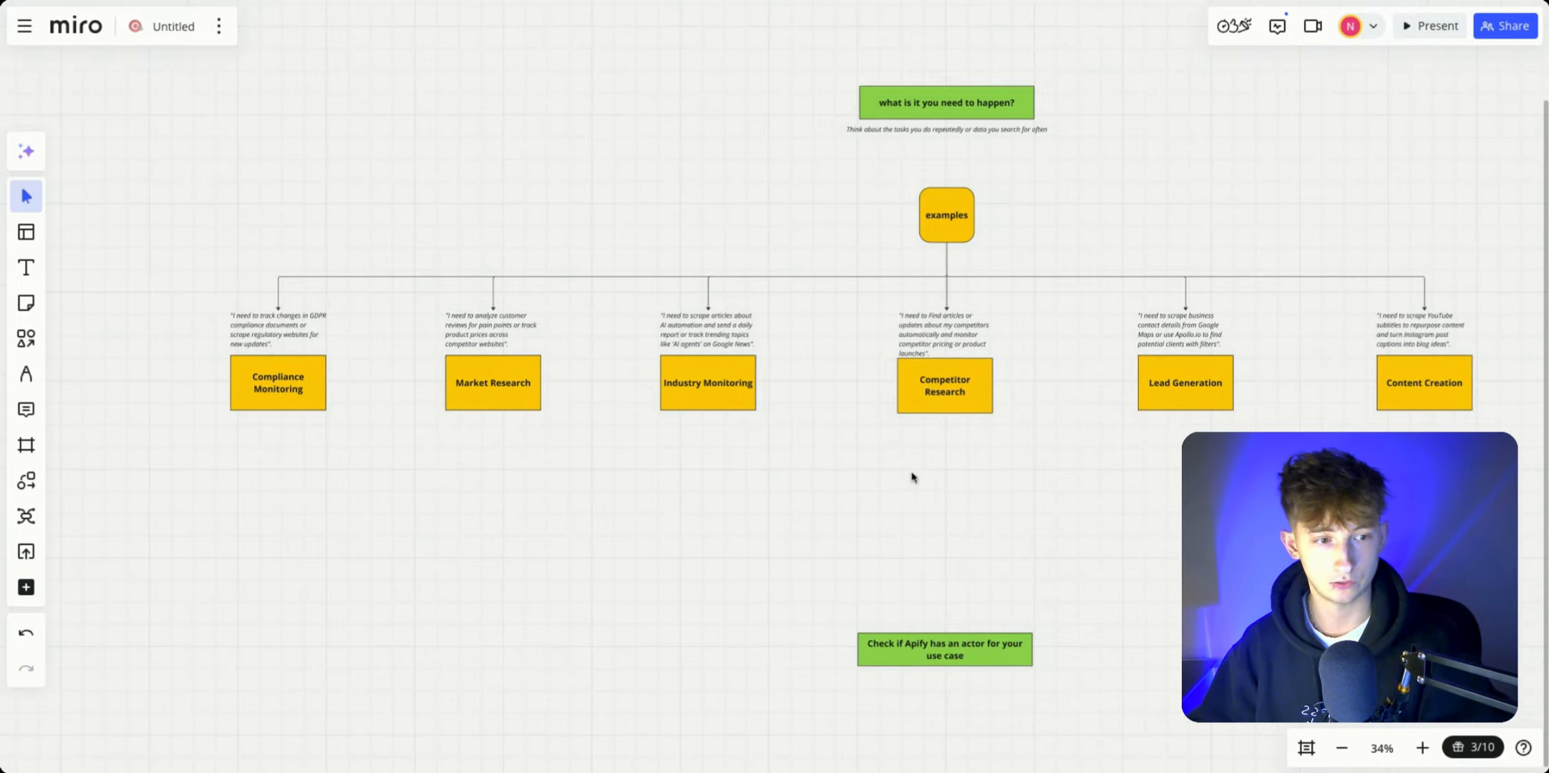
scroll(1027, 473, right, 3)
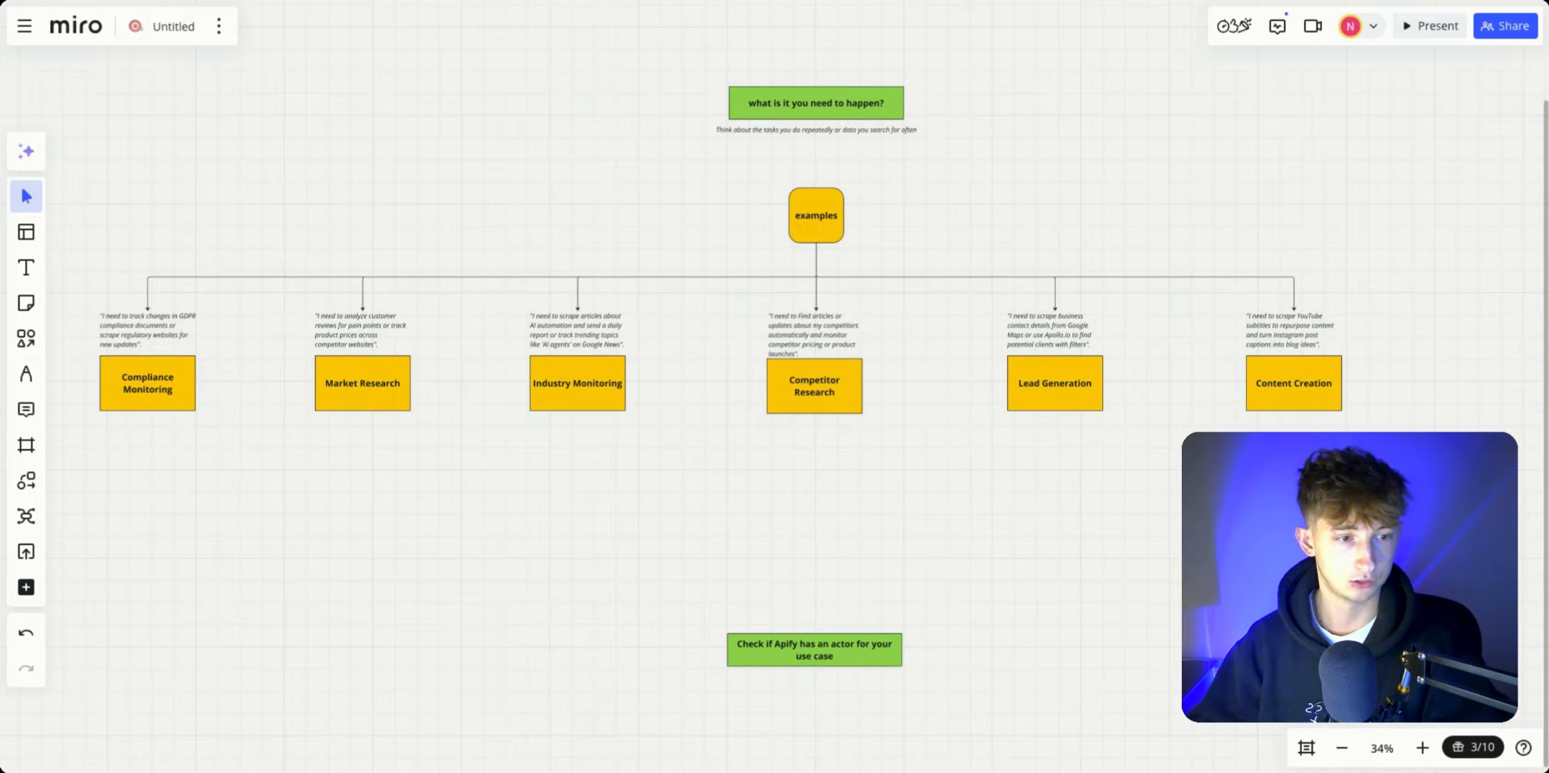
scroll(888, 429, right, 6)
scroll(498, 449, left, 3)
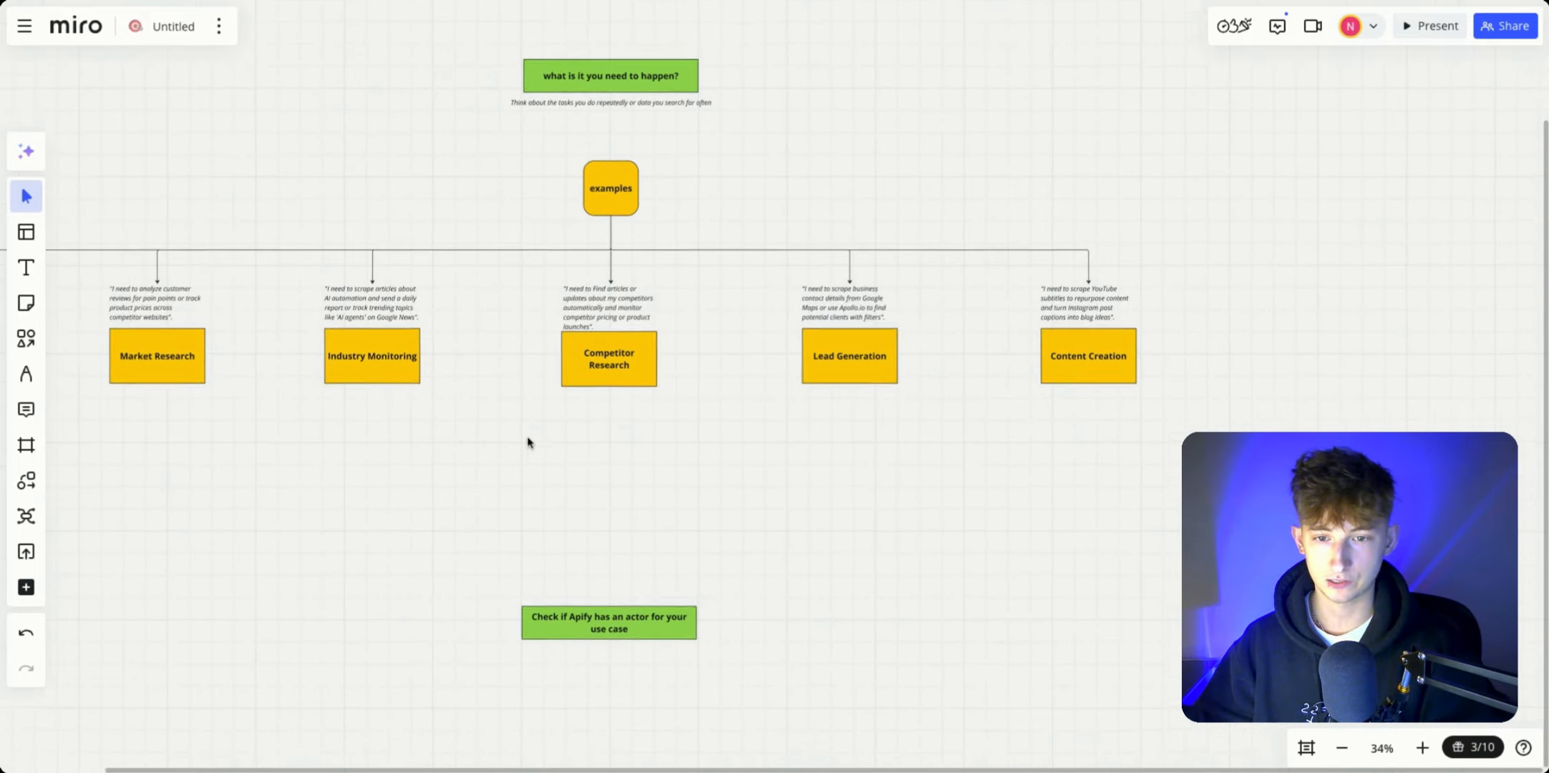
Step: Read the Competitor Research example's note on finding competitor articles and monitoring pricing or product launches
scroll(594, 343, up, 6)
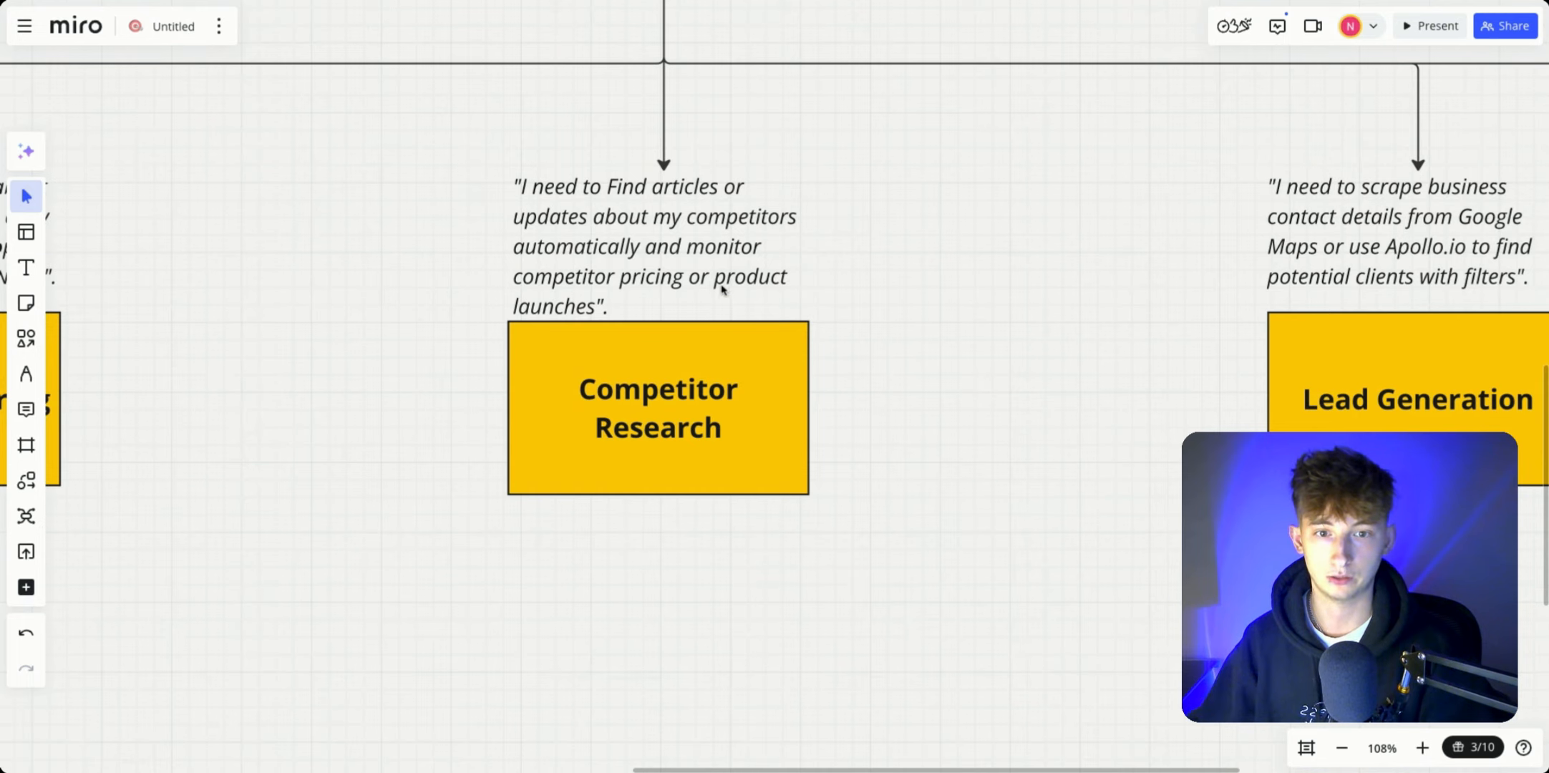
scroll(670, 290, left, 2)
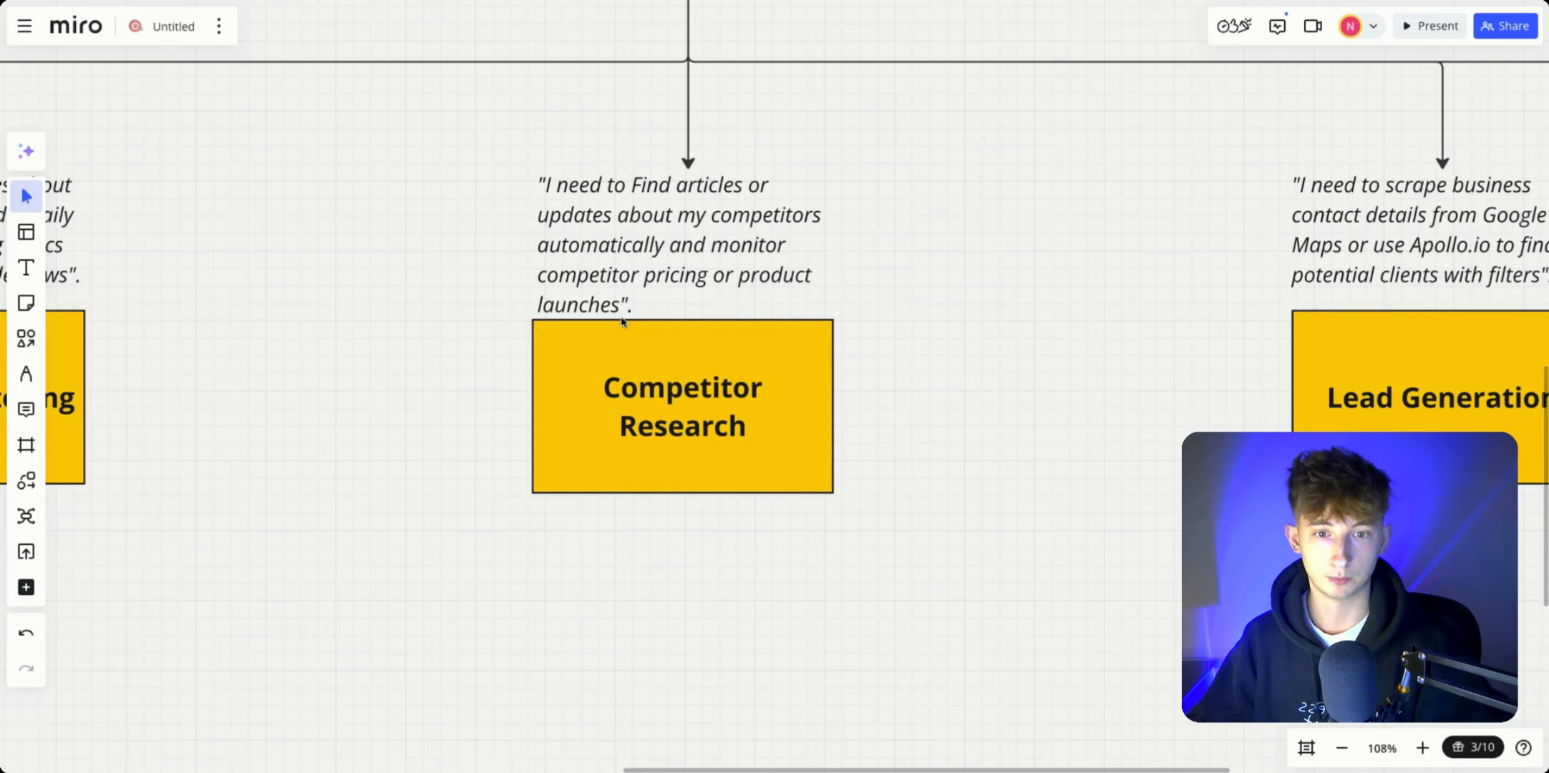
scroll(895, 379, down, 3)
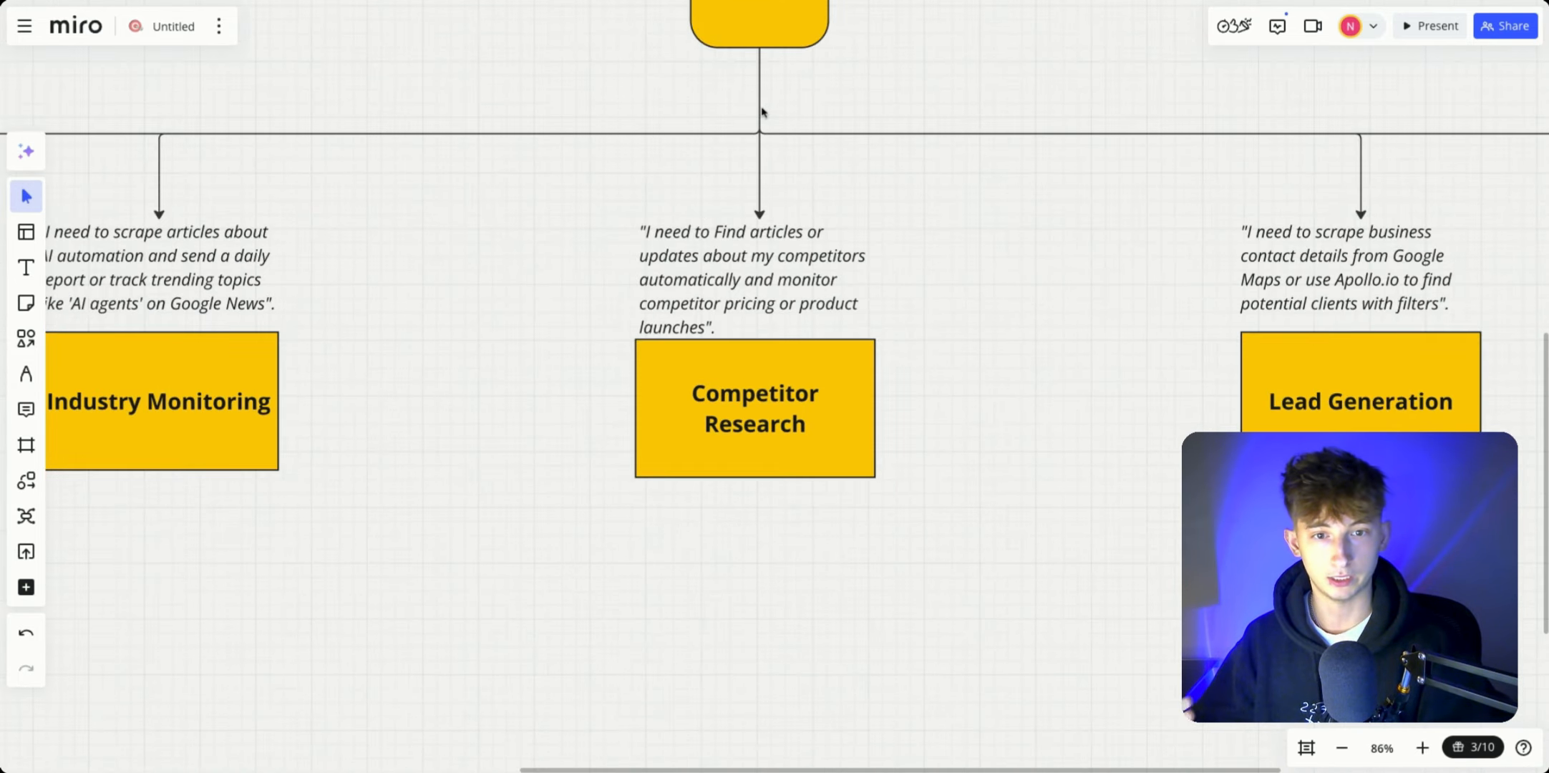
scroll(785, 304, up, 1)
scroll(785, 303, down, 2)
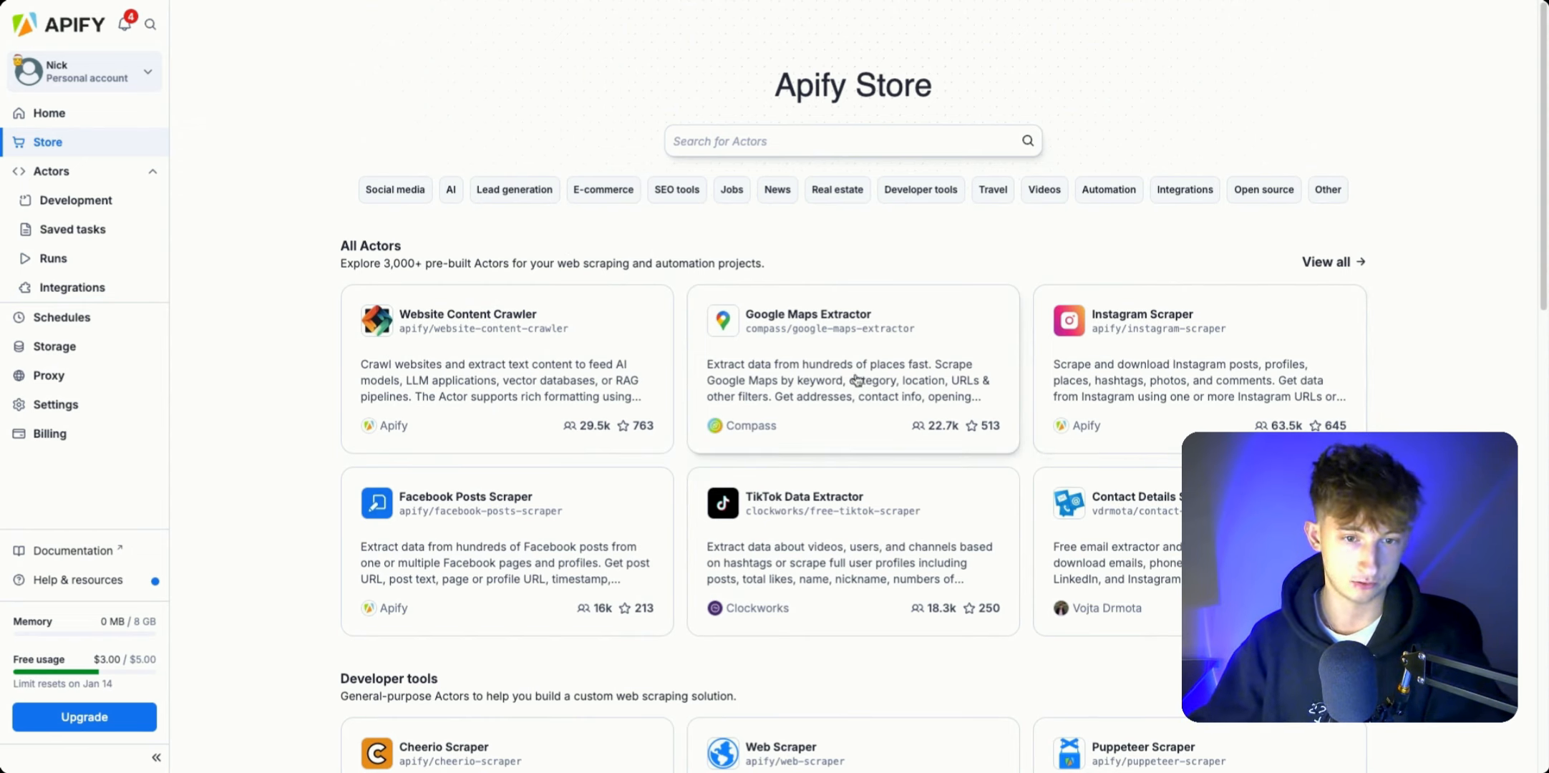
Step: Search the Apify Store for "google search" Actors and browse the results
click(751, 143)
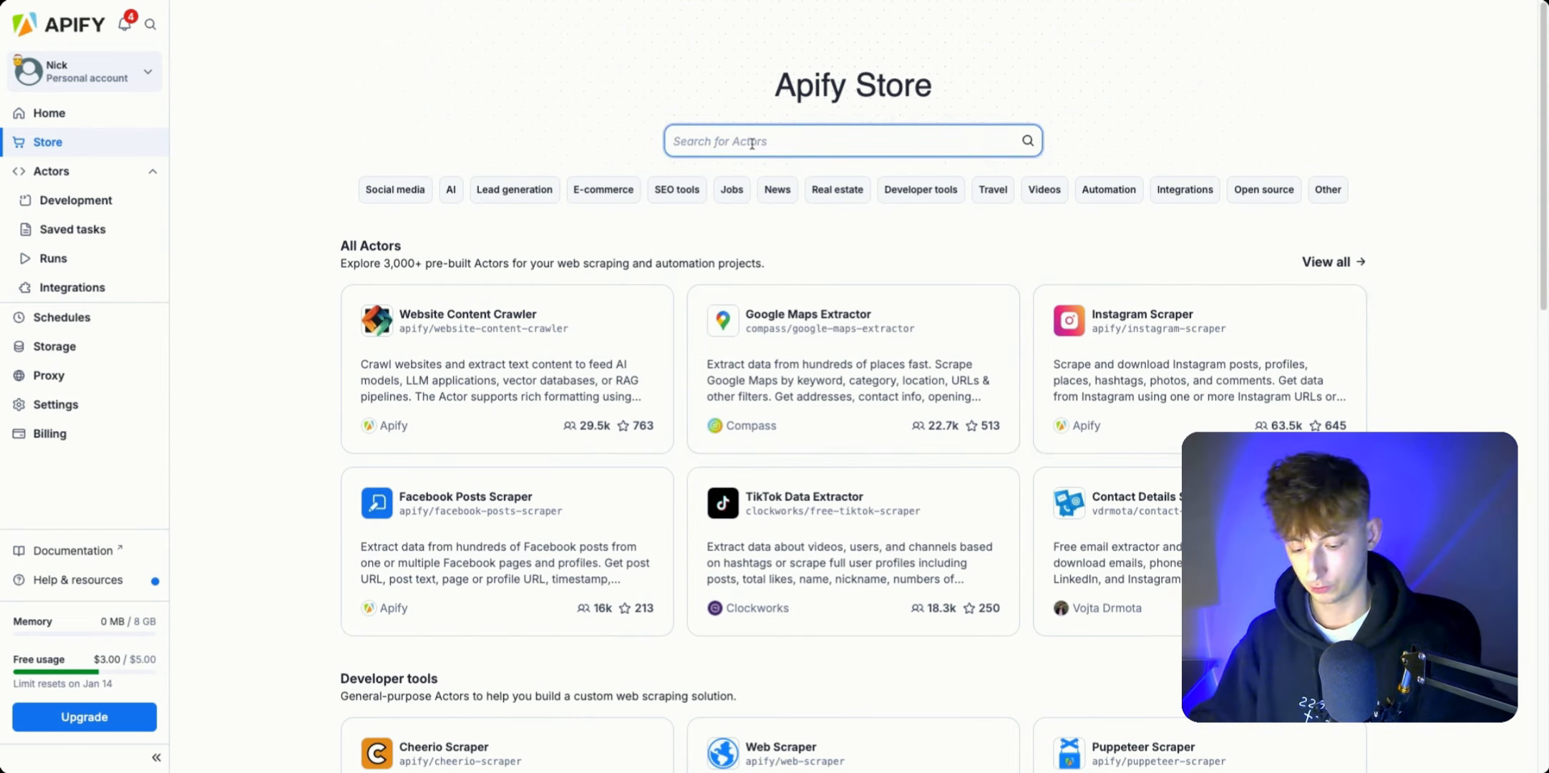
text(google search)
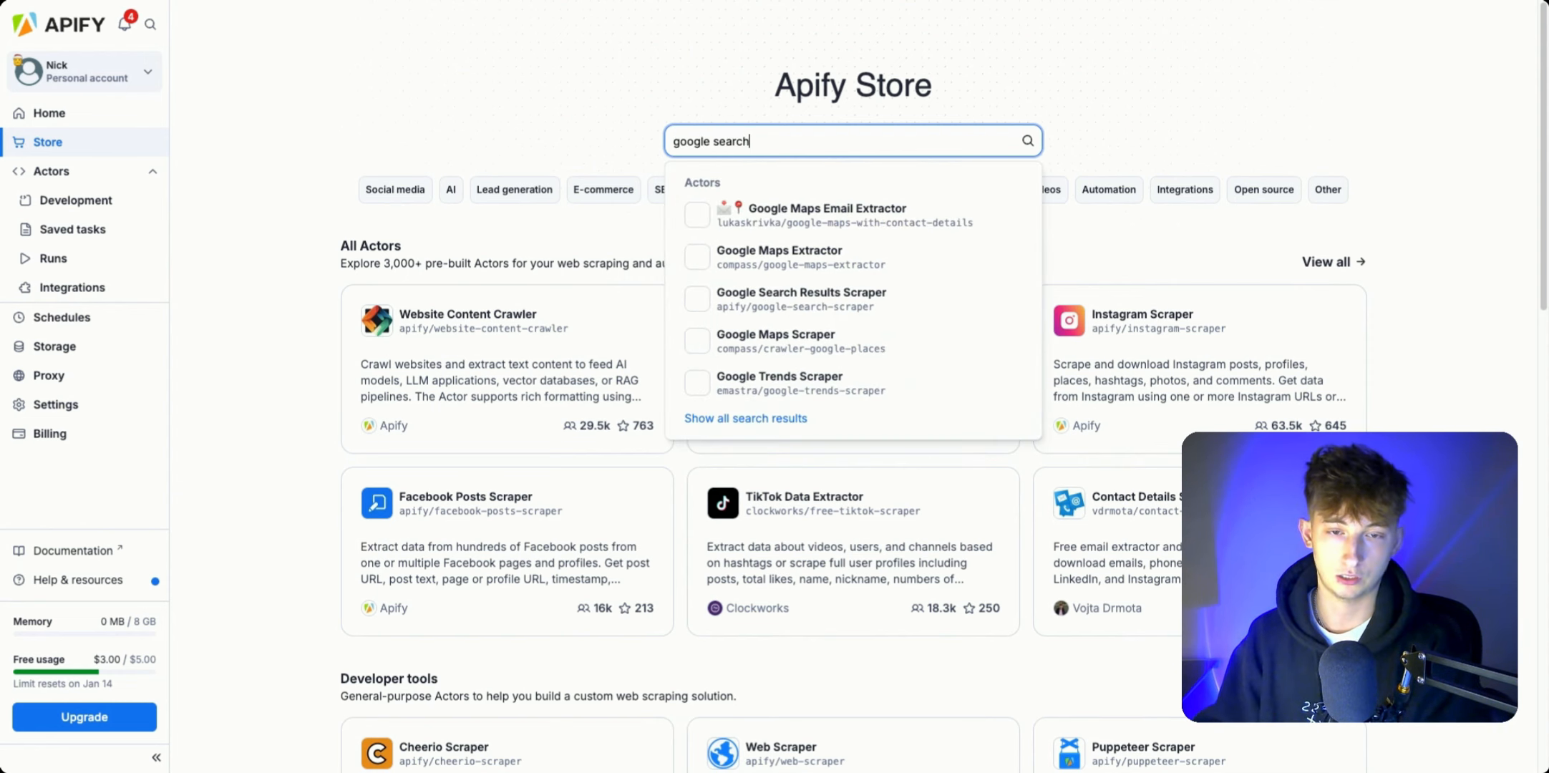
key(Return)
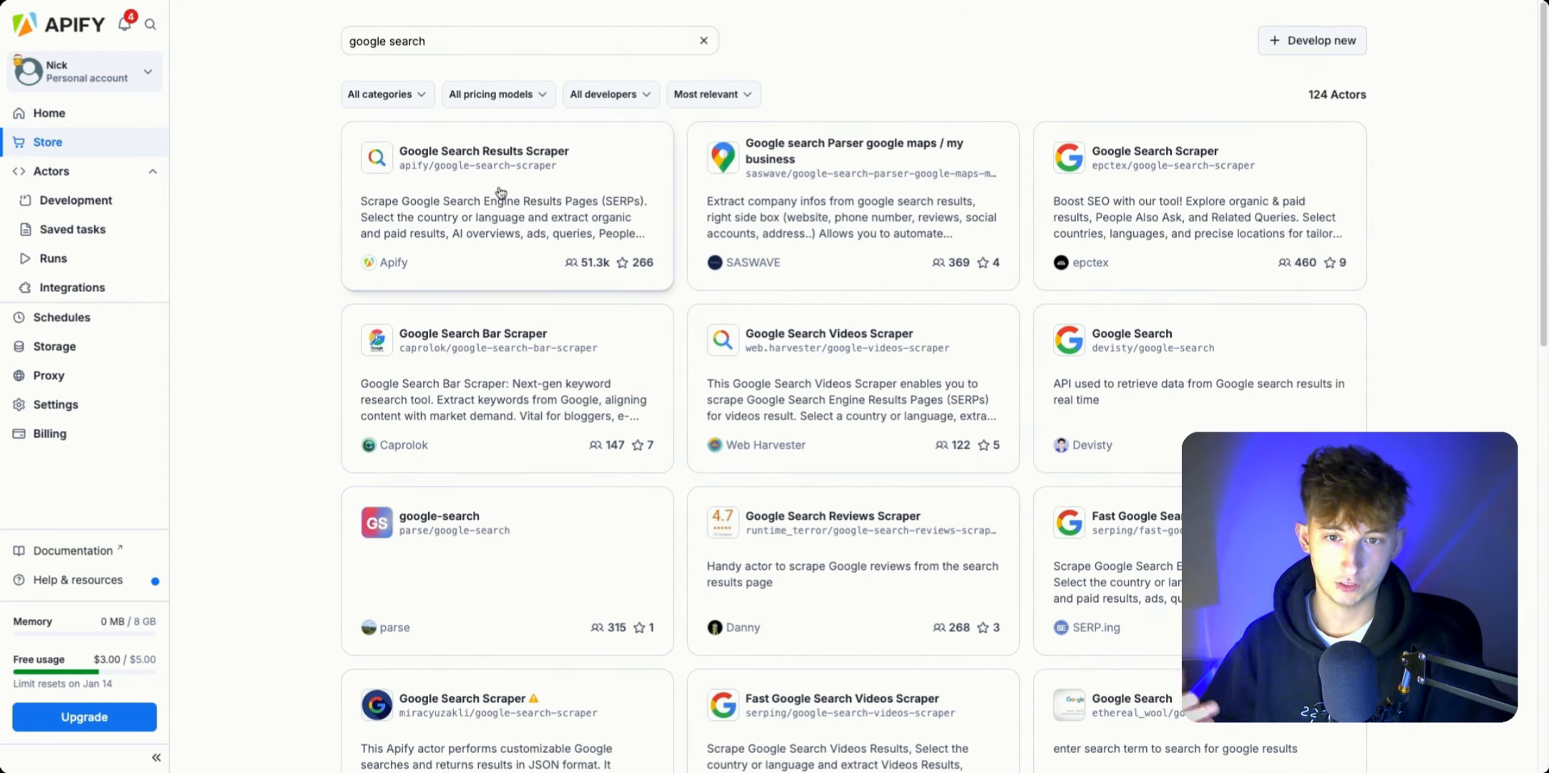
scroll(1189, 276, down, 3)
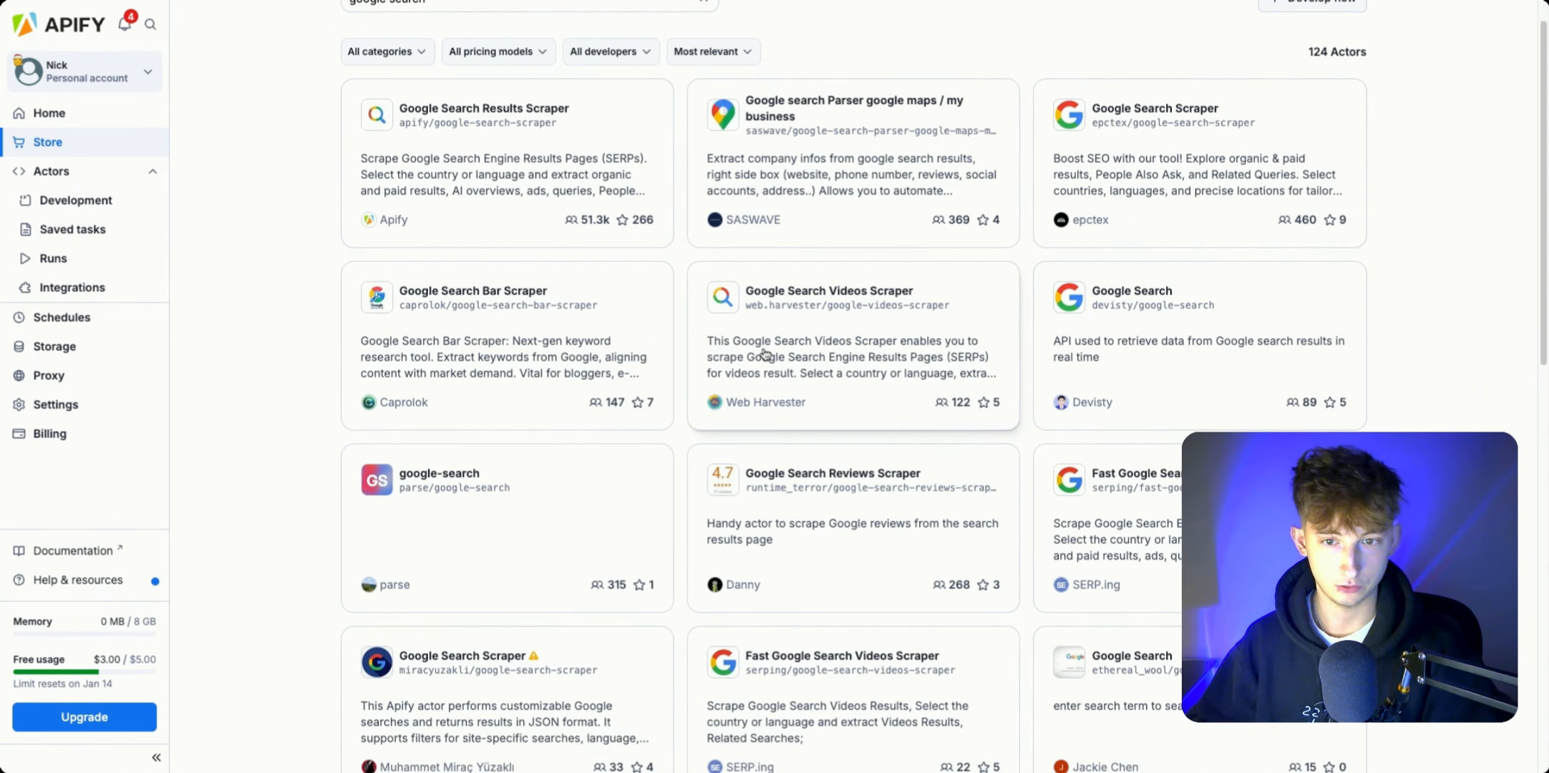
scroll(598, 426, down, 5)
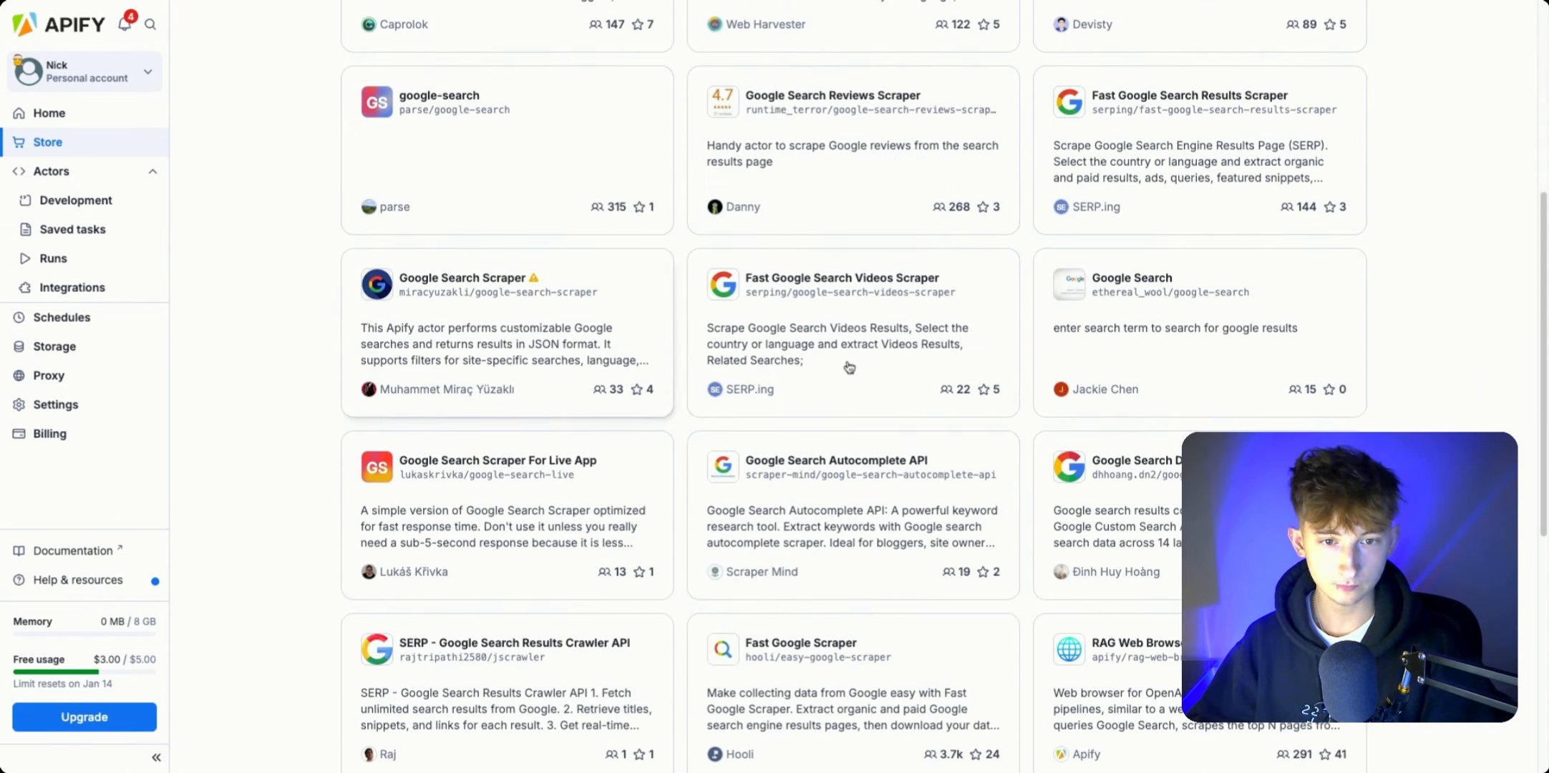
Step: Browse the remaining "google search" results and open Apify's Google Search Results Scraper Actor
scroll(476, 390, down, 3)
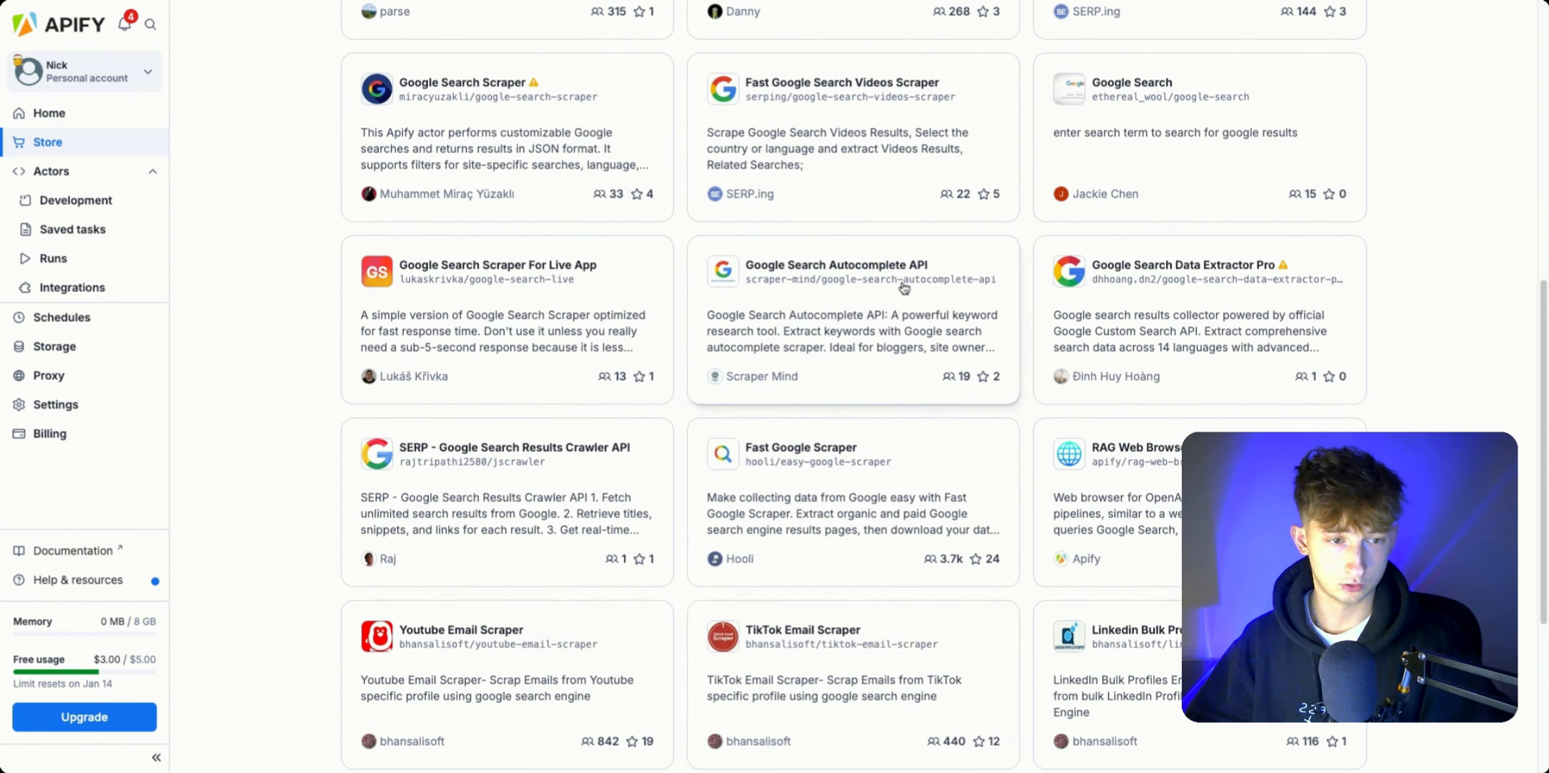
scroll(945, 386, down, 1)
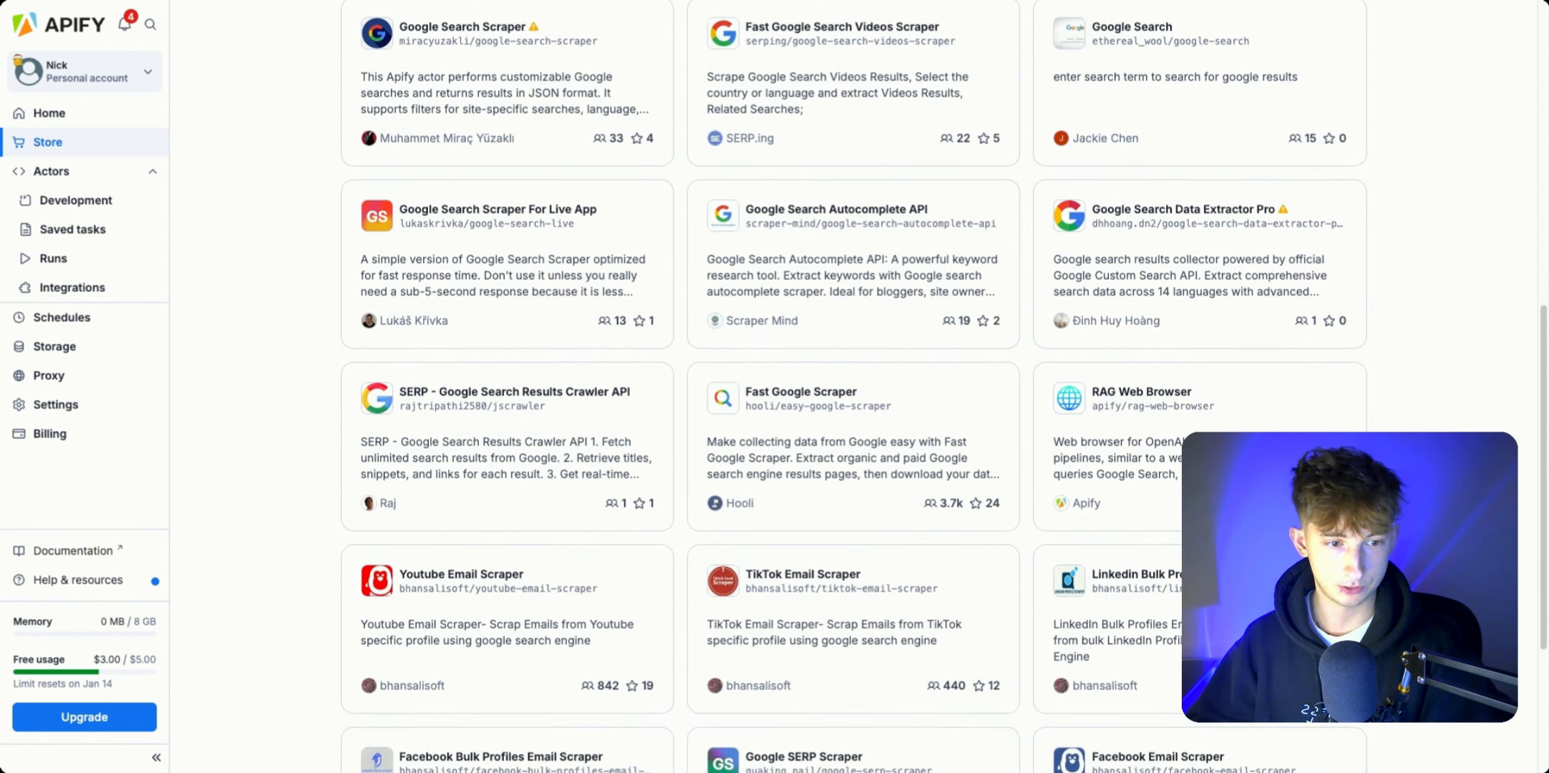
scroll(515, 272, up, 10)
click(511, 215)
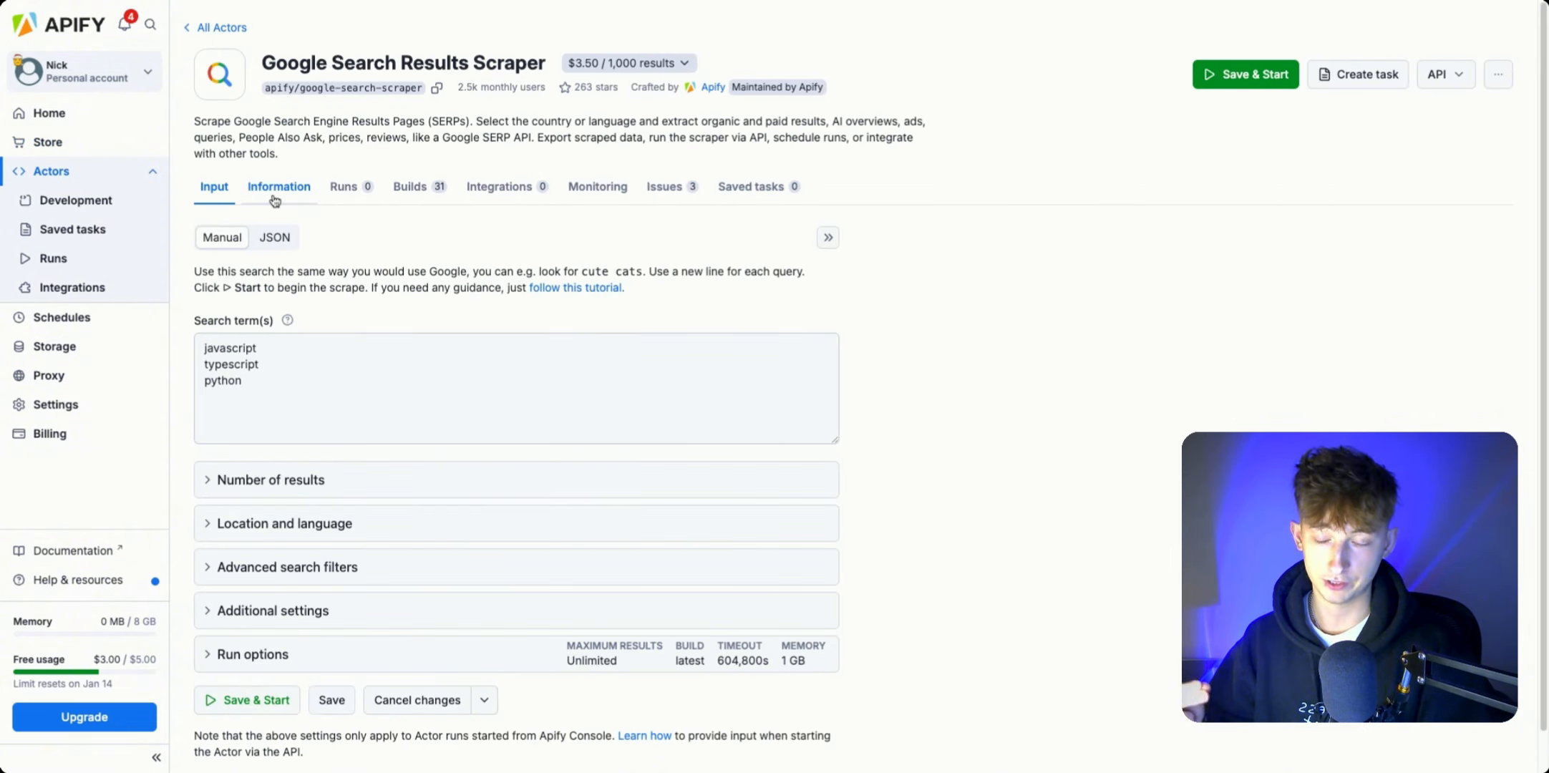
Step: Replace the Google Search Results Scraper's default search terms with "amazon" and "walmart" on separate lines
scroll(328, 356, down, 1)
key(ctrl+a)
key(BackSpace)
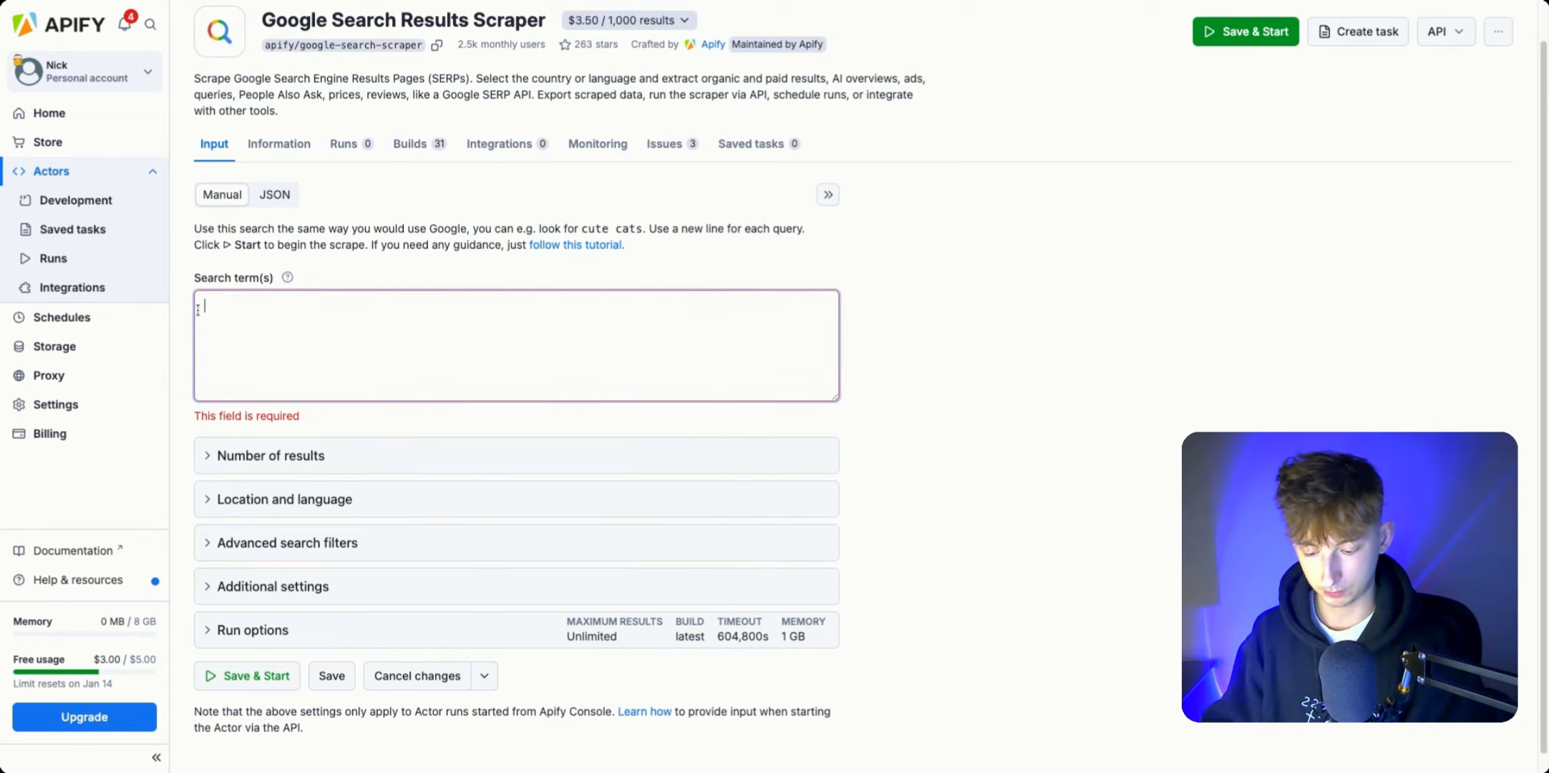
text(amazon)
key(Return)
text(walk)
key(BackSpace)
text(mart)
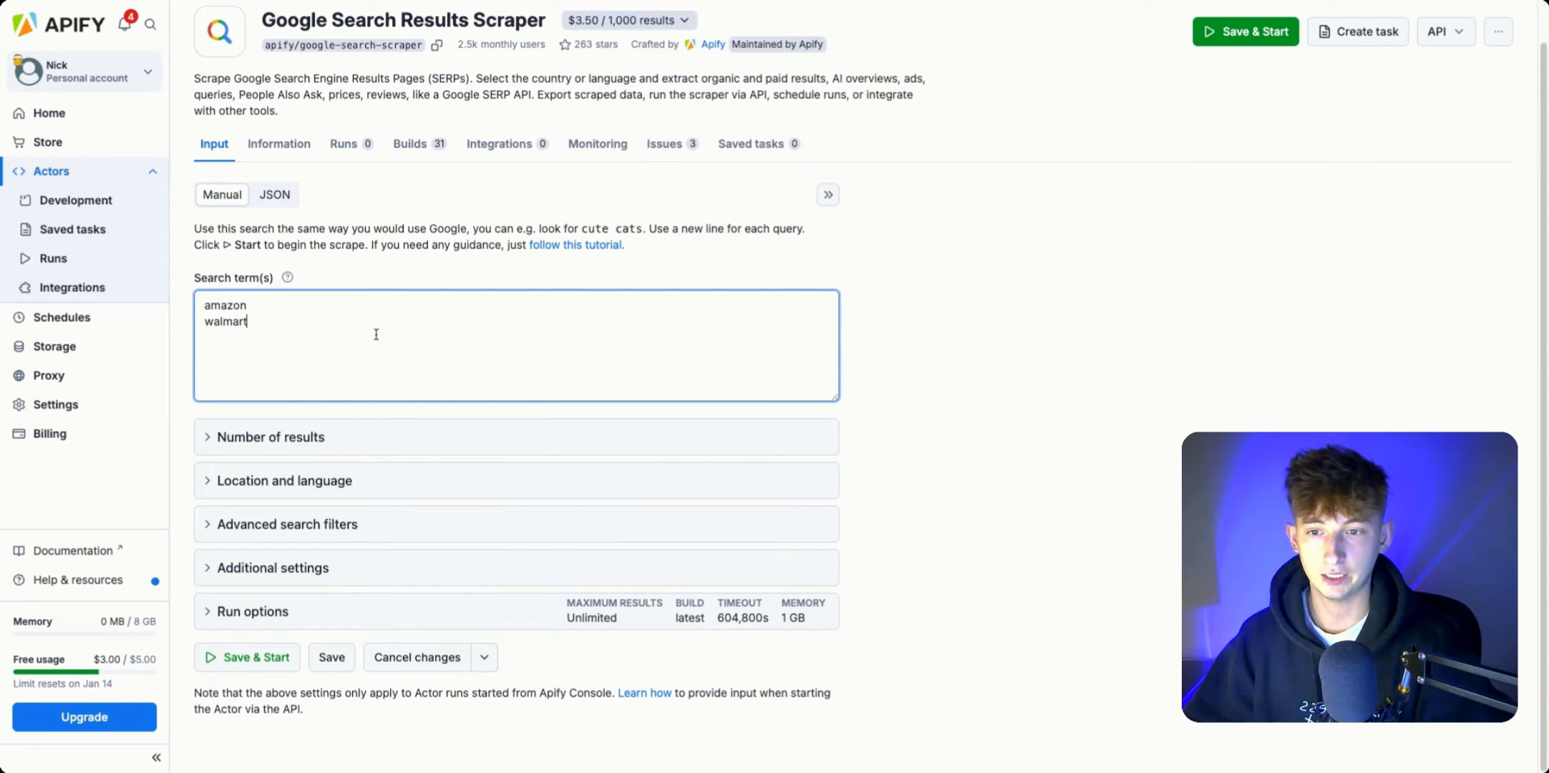
click(977, 343)
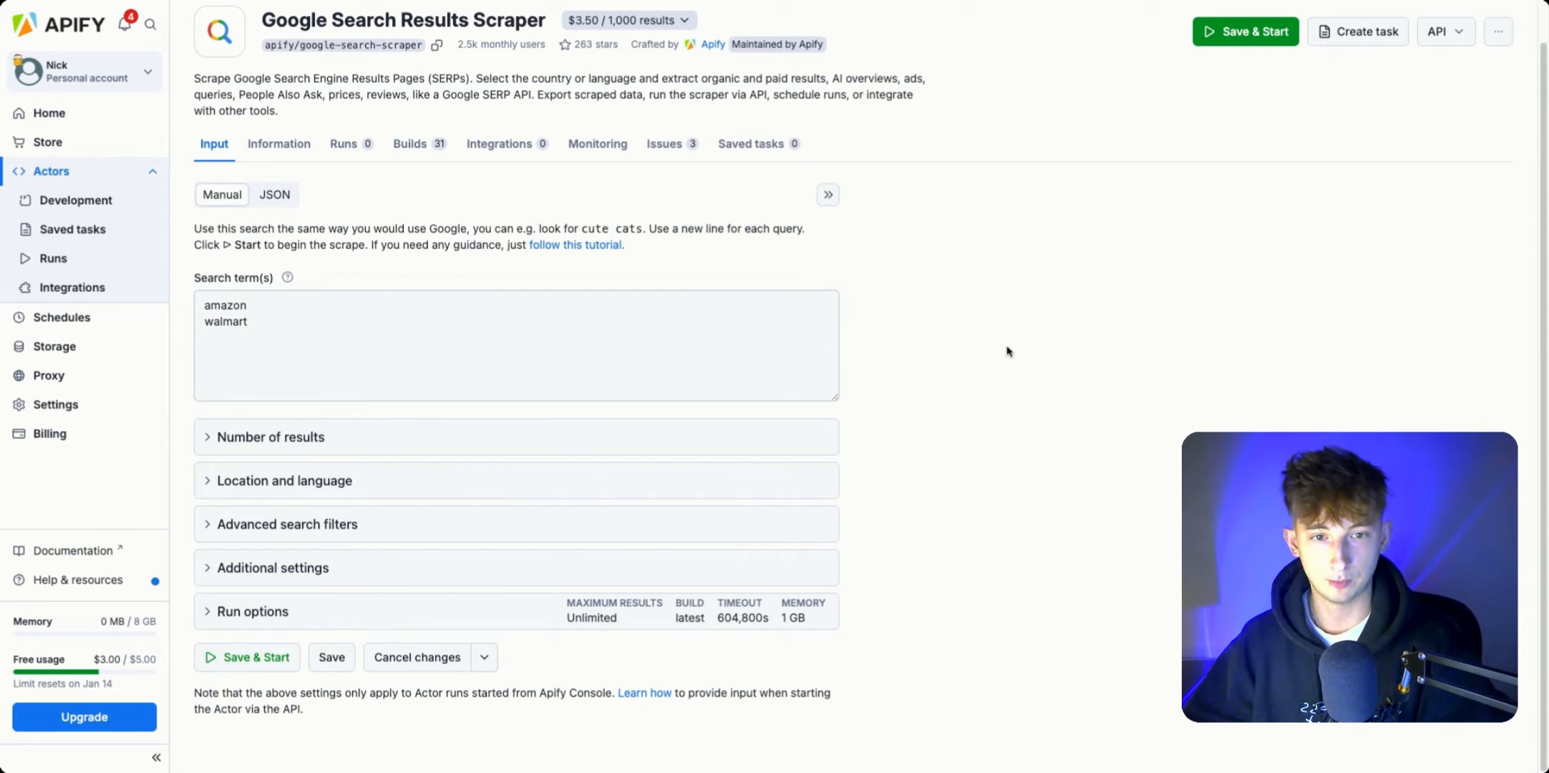
scroll(1051, 363, up, 1)
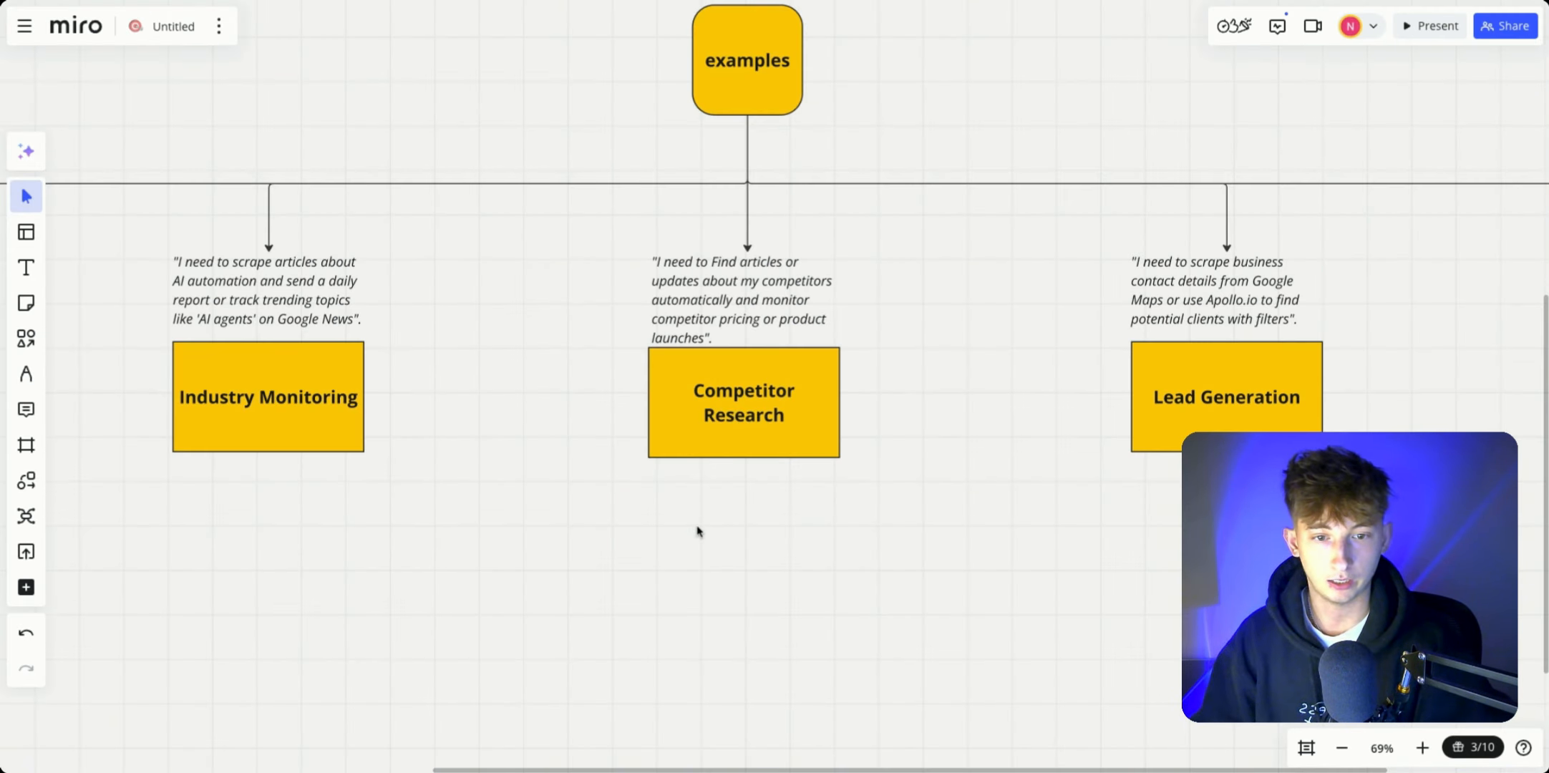
Step: Review the Industry Monitoring and Market Research examples and their notes on the Miro board
scroll(601, 514, left, 3)
scroll(602, 514, up, 1)
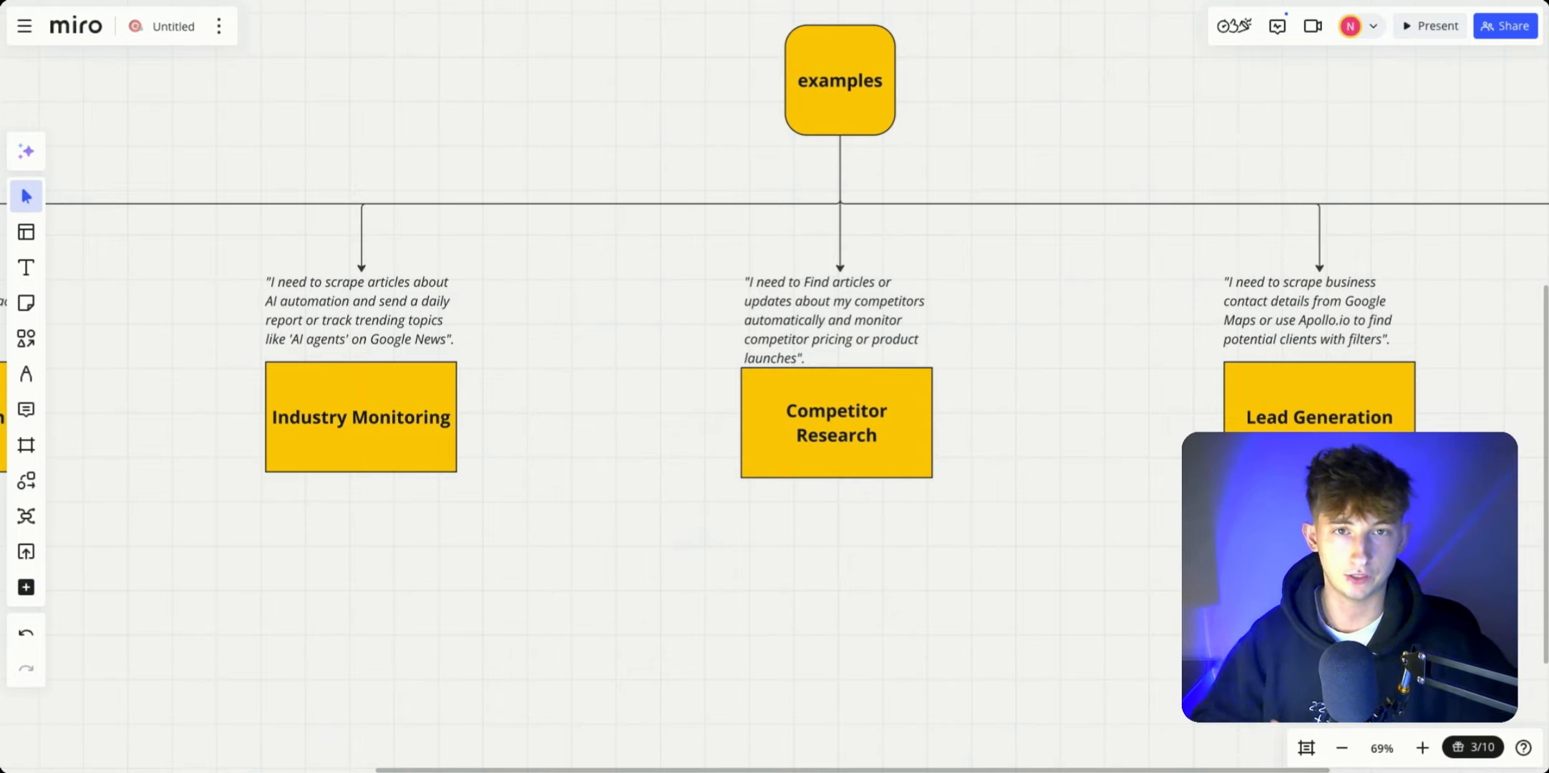
scroll(625, 543, left, 8)
scroll(625, 543, down, 2)
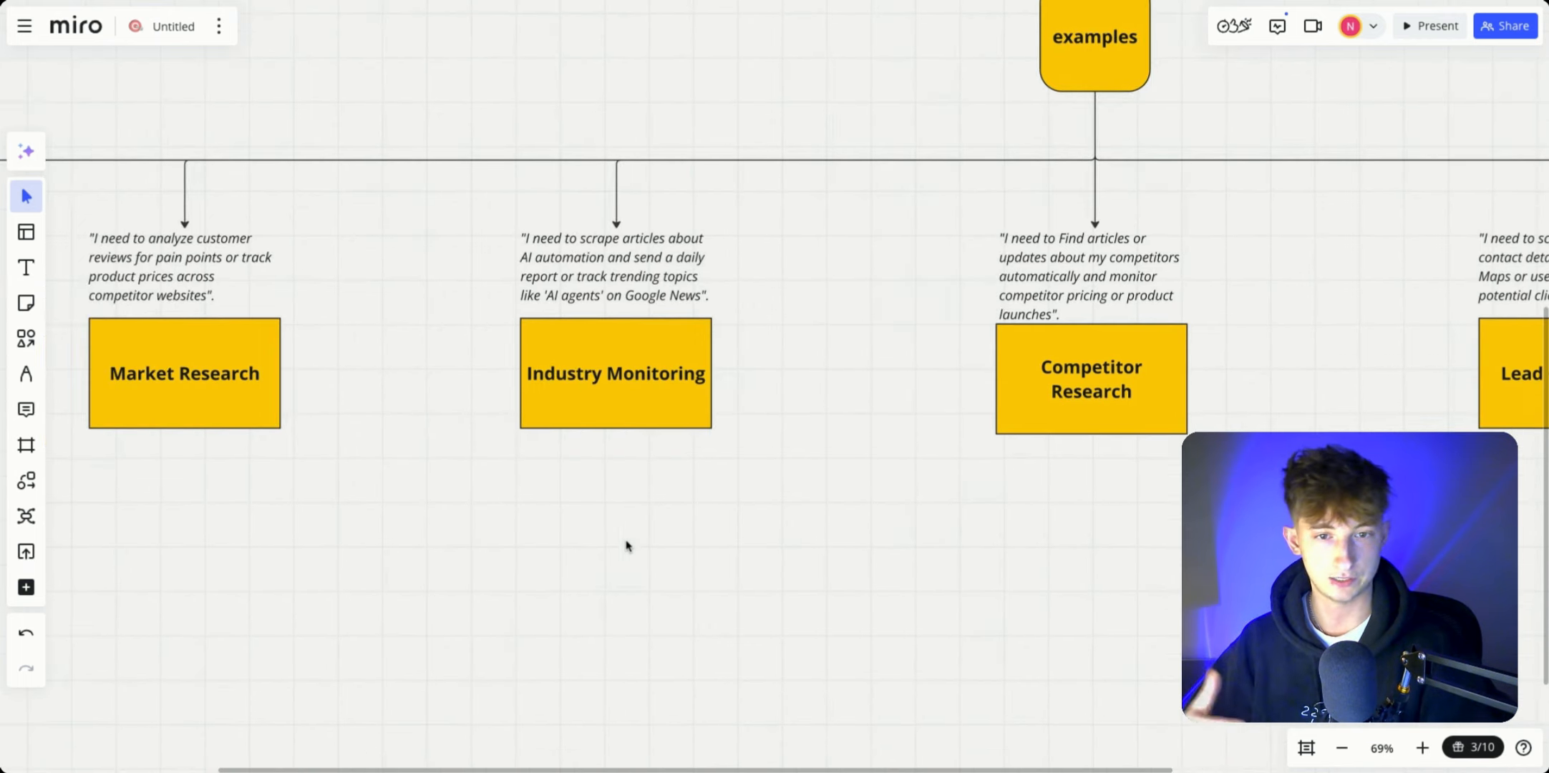
scroll(625, 545, left, 3)
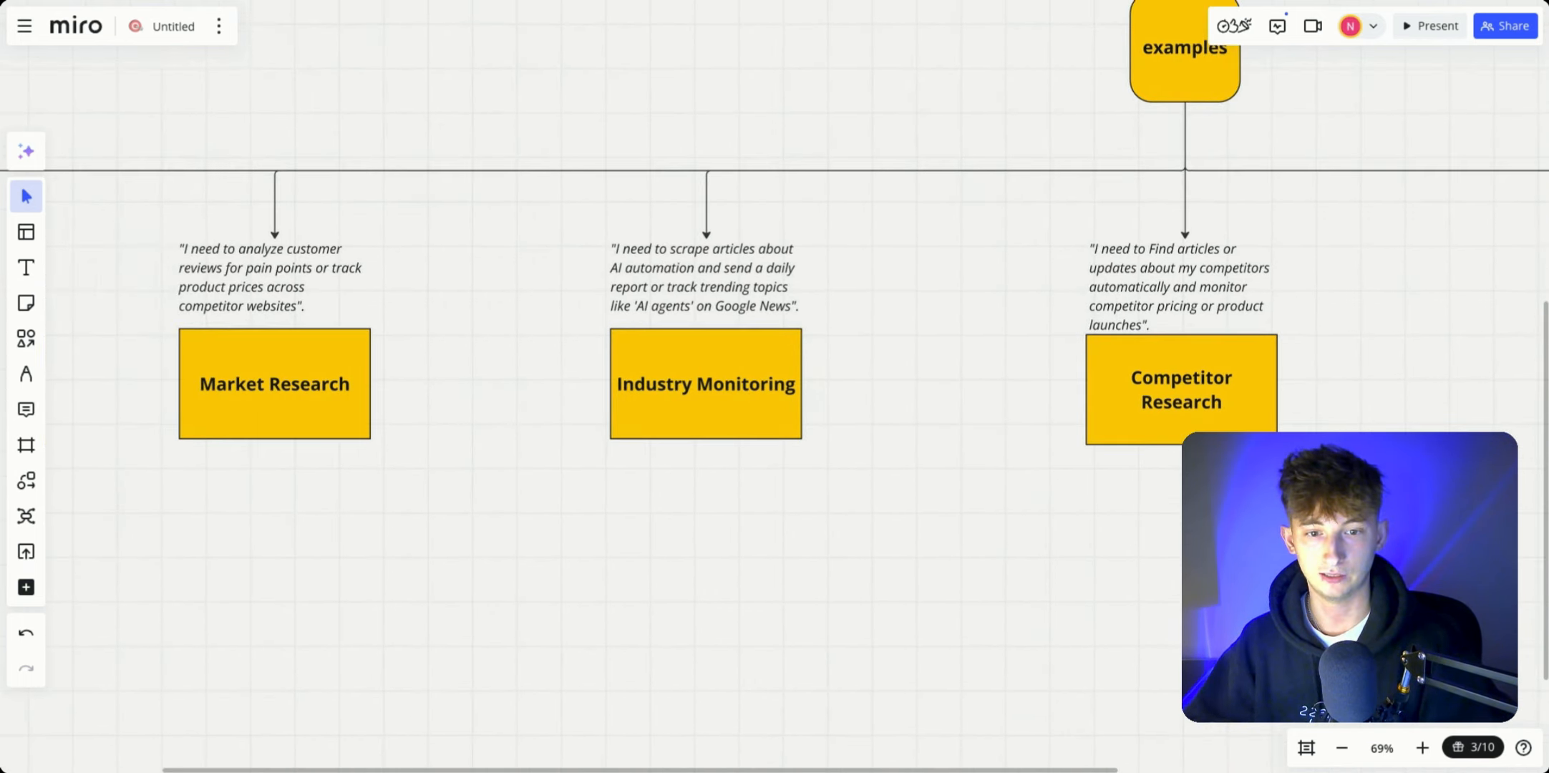
scroll(751, 478, left, 2)
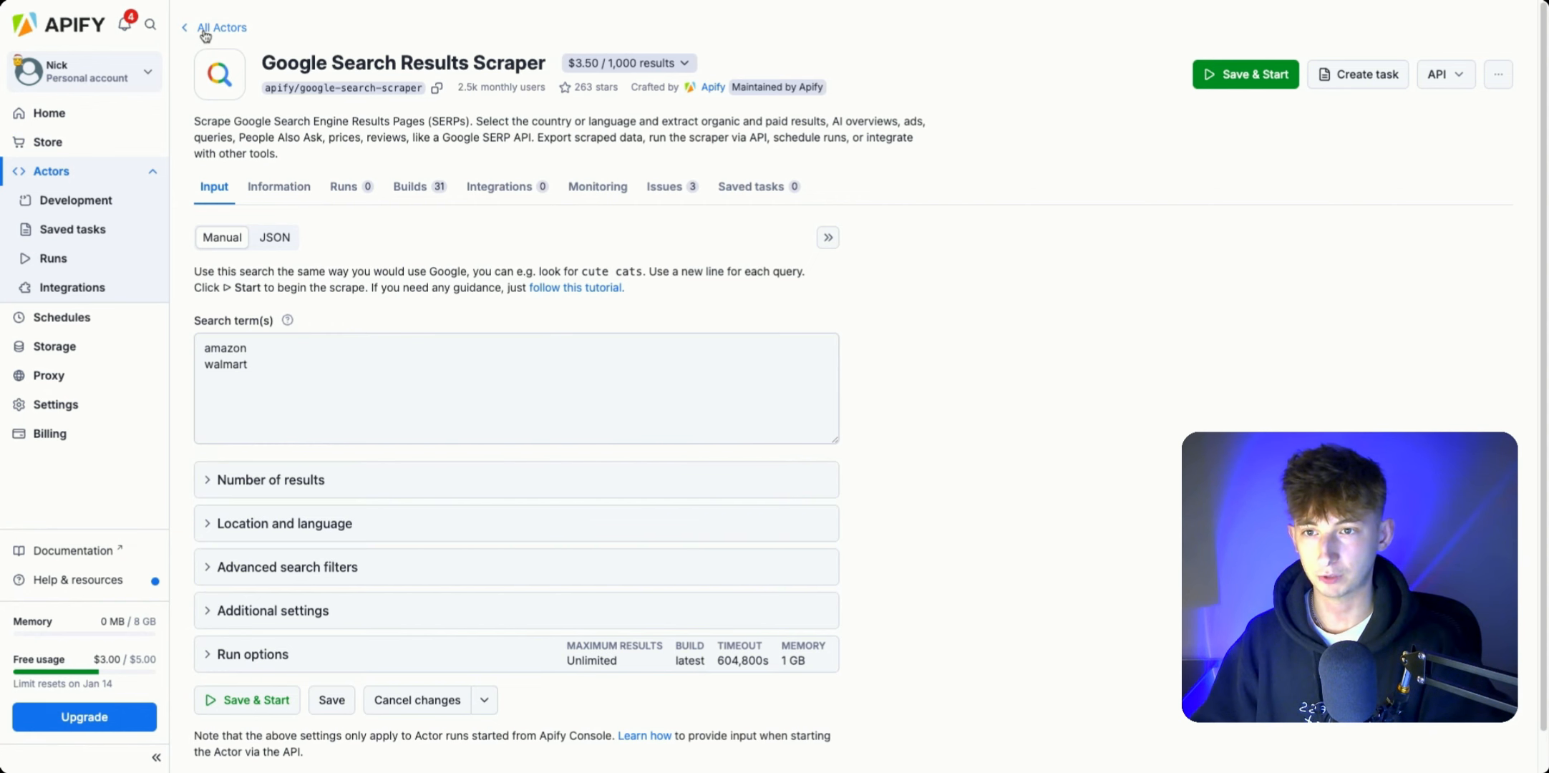
Step: Return to the Apify Store and search for "google news" Actors
click(208, 28)
click(443, 48)
key(ctrl+a)
text(go)
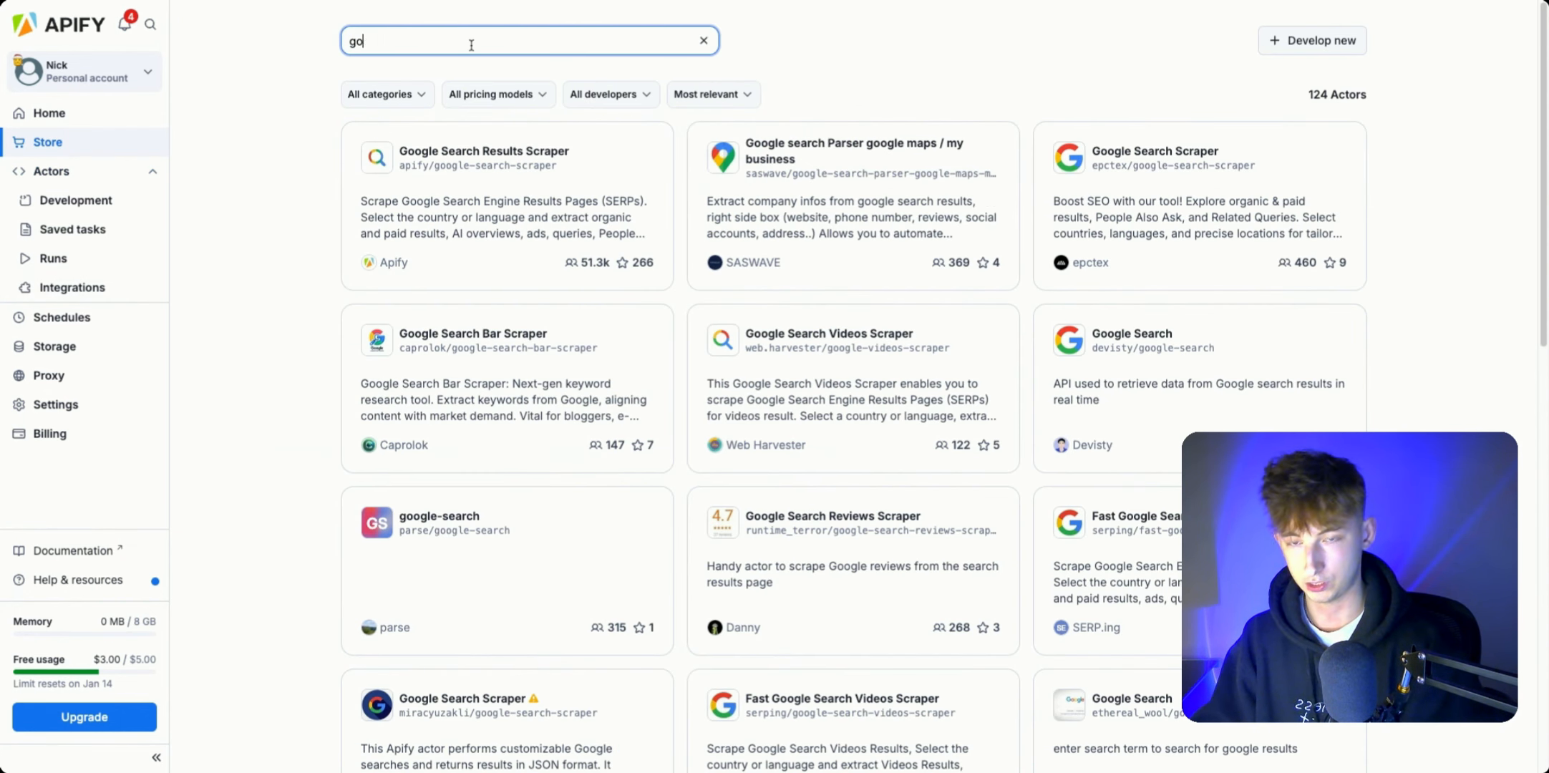
text(olgle news)
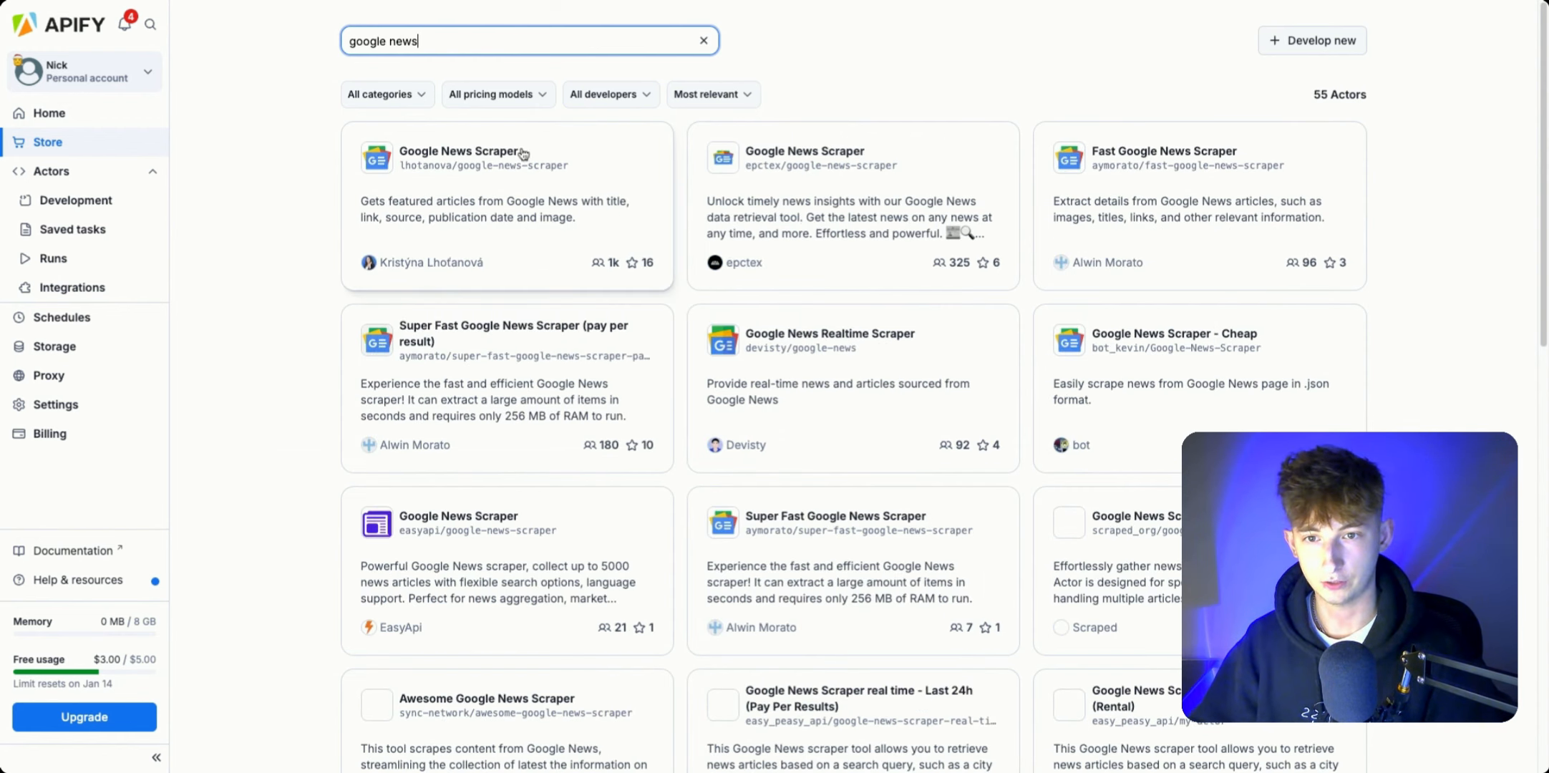
Step: Open the first Google News Scraper Actor and look over its input settings
scroll(366, 269, down, 1)
click(430, 200)
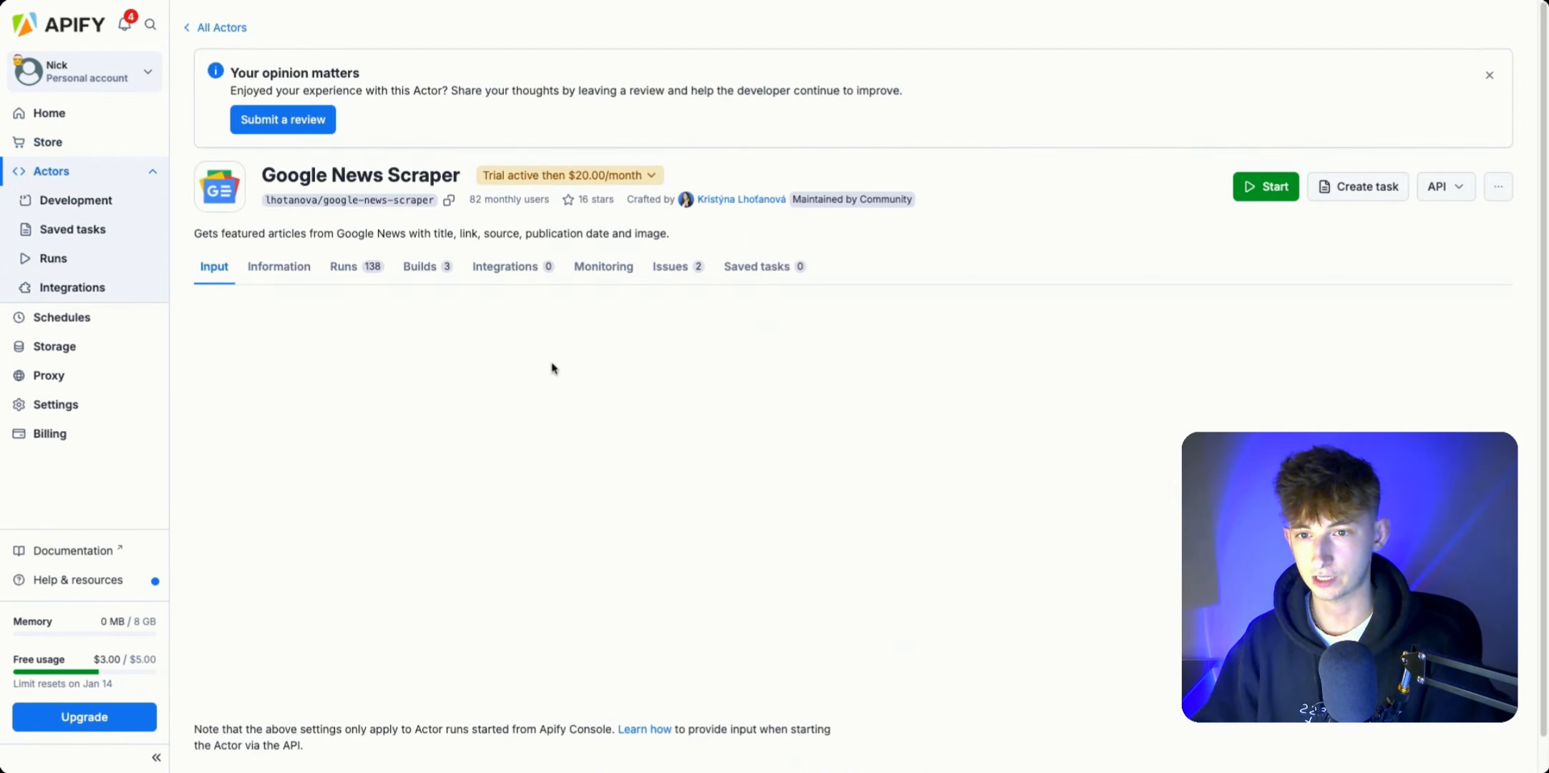
scroll(467, 345, down, 1)
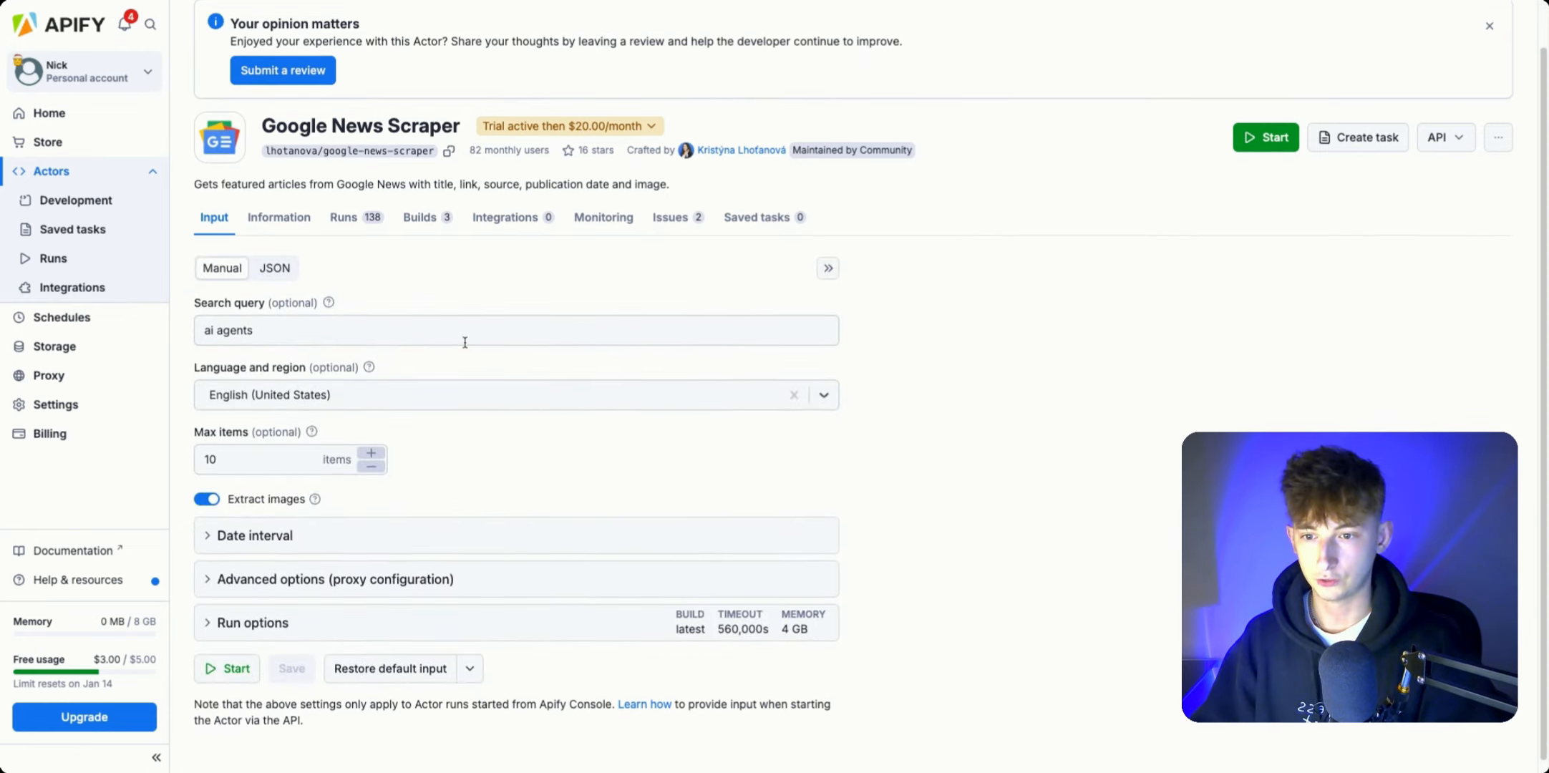
scroll(521, 407, up, 1)
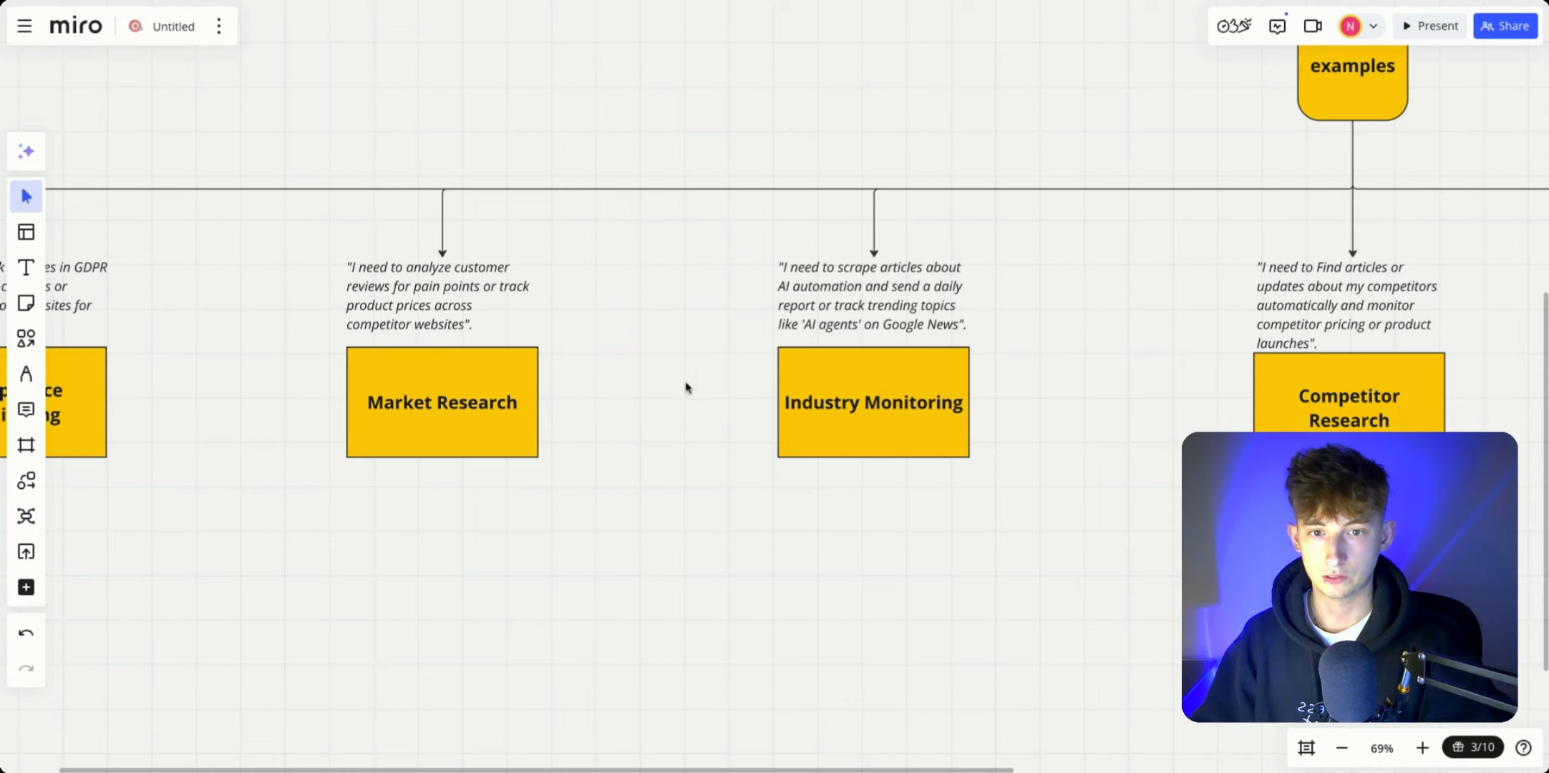
Step: Read the Market Research and Compliance Monitoring examples on the Miro board
scroll(685, 383, left, 5)
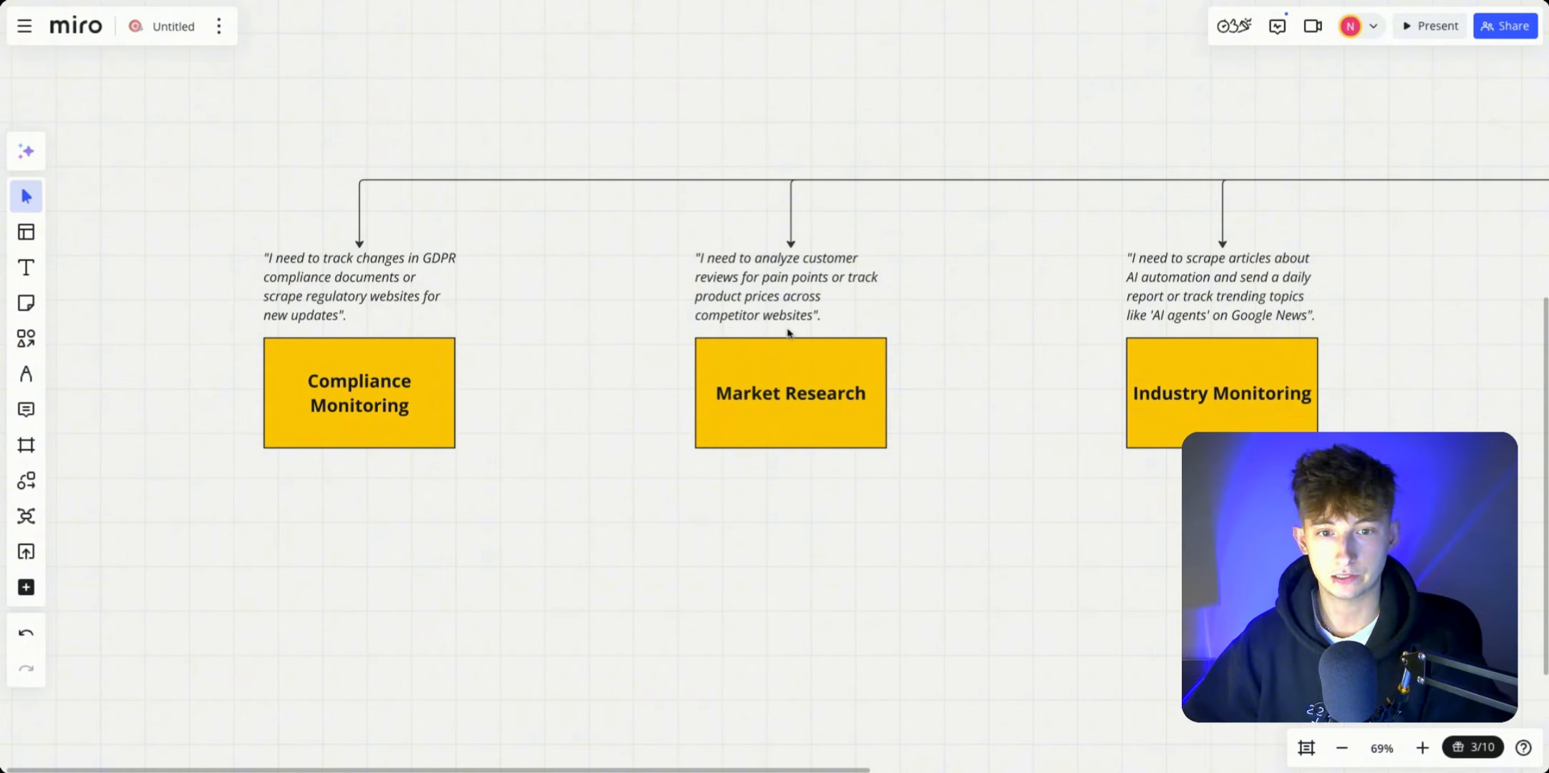
scroll(808, 385, down, 5)
scroll(809, 385, right, 2)
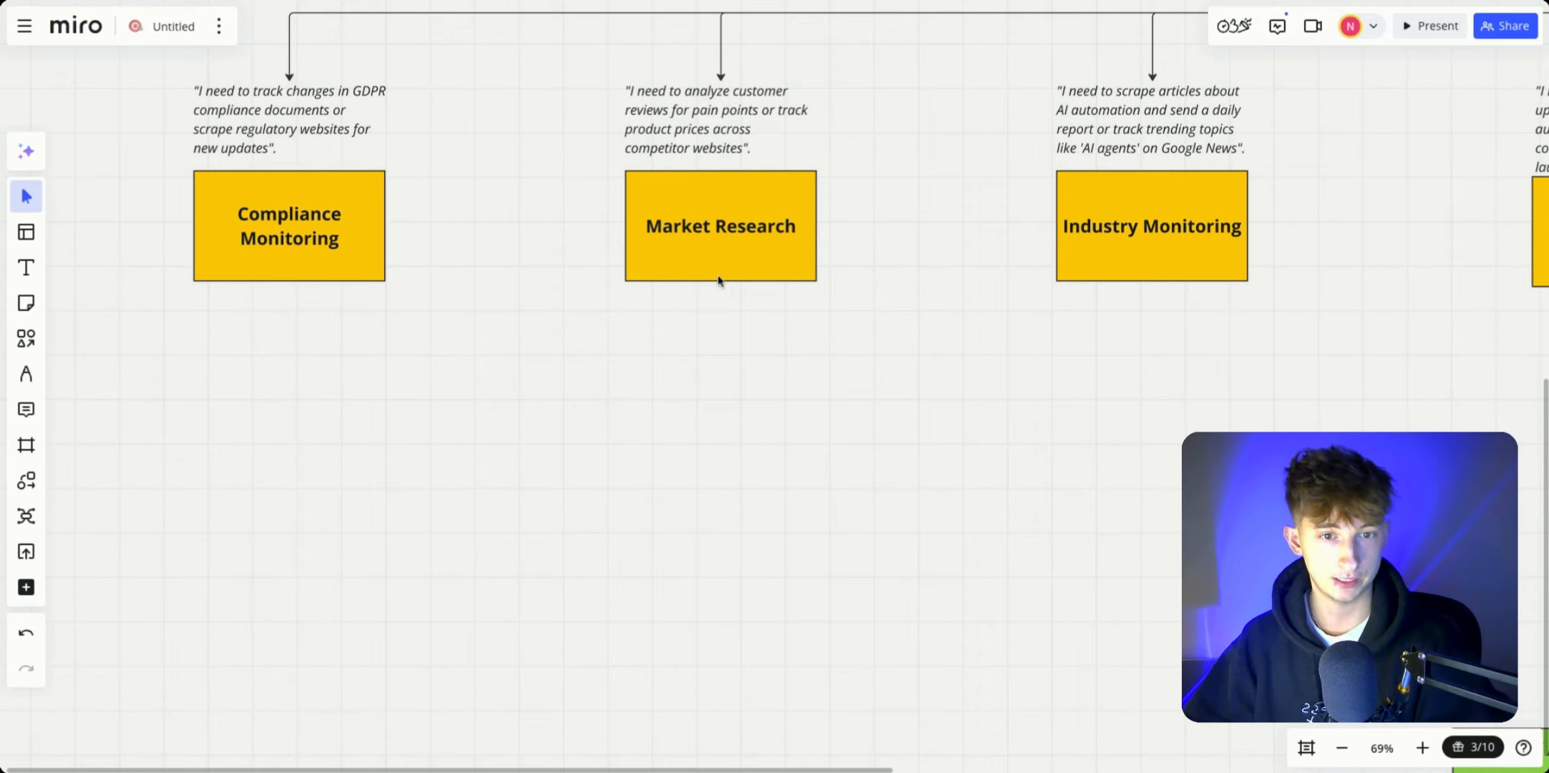
scroll(718, 274, down, 2)
scroll(405, 165, left, 1)
scroll(405, 164, left, 1)
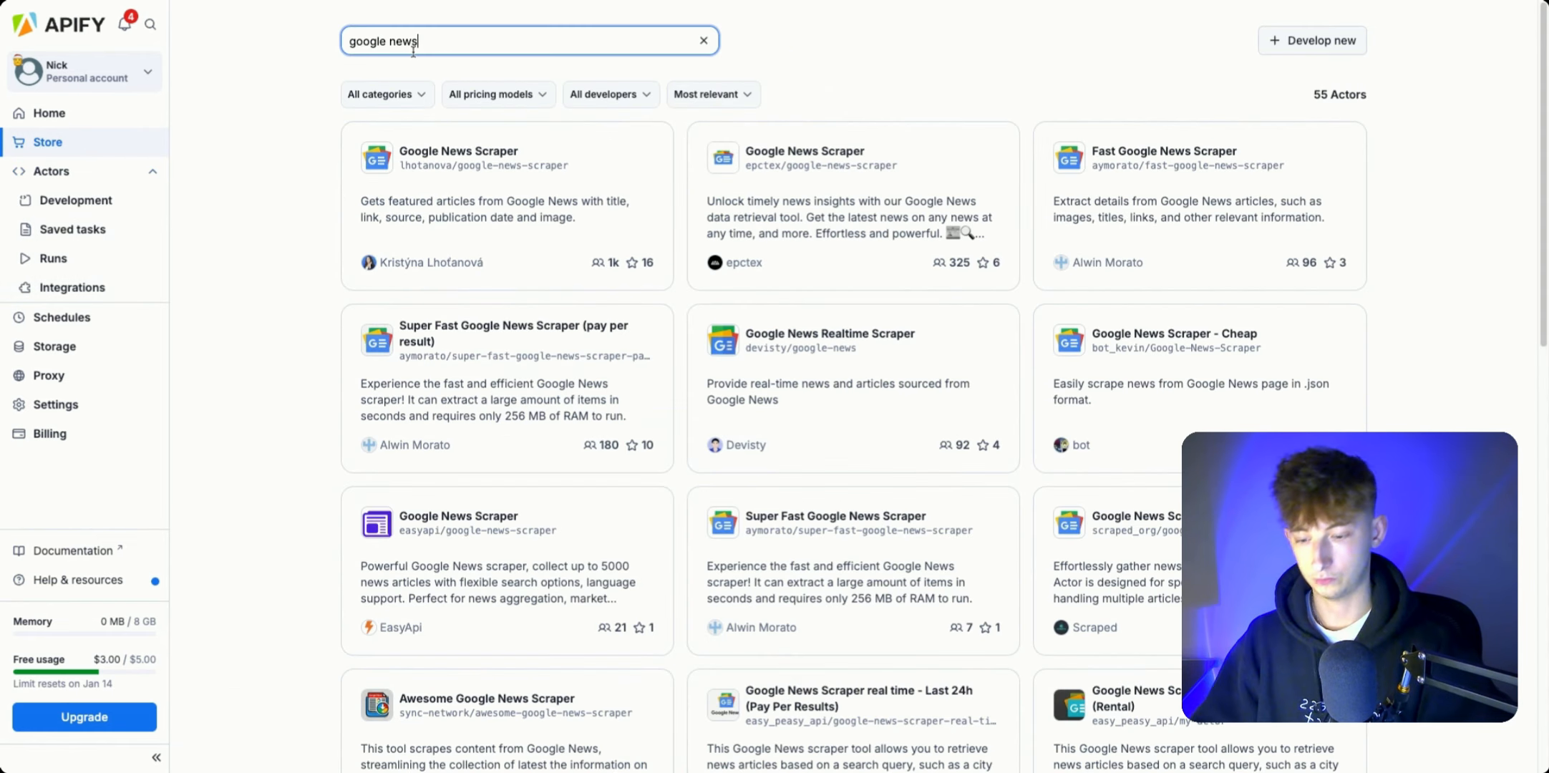
Step: Search the Apify Store for "regulation" Actors and browse the results
triple_click(412, 48)
text(reu)
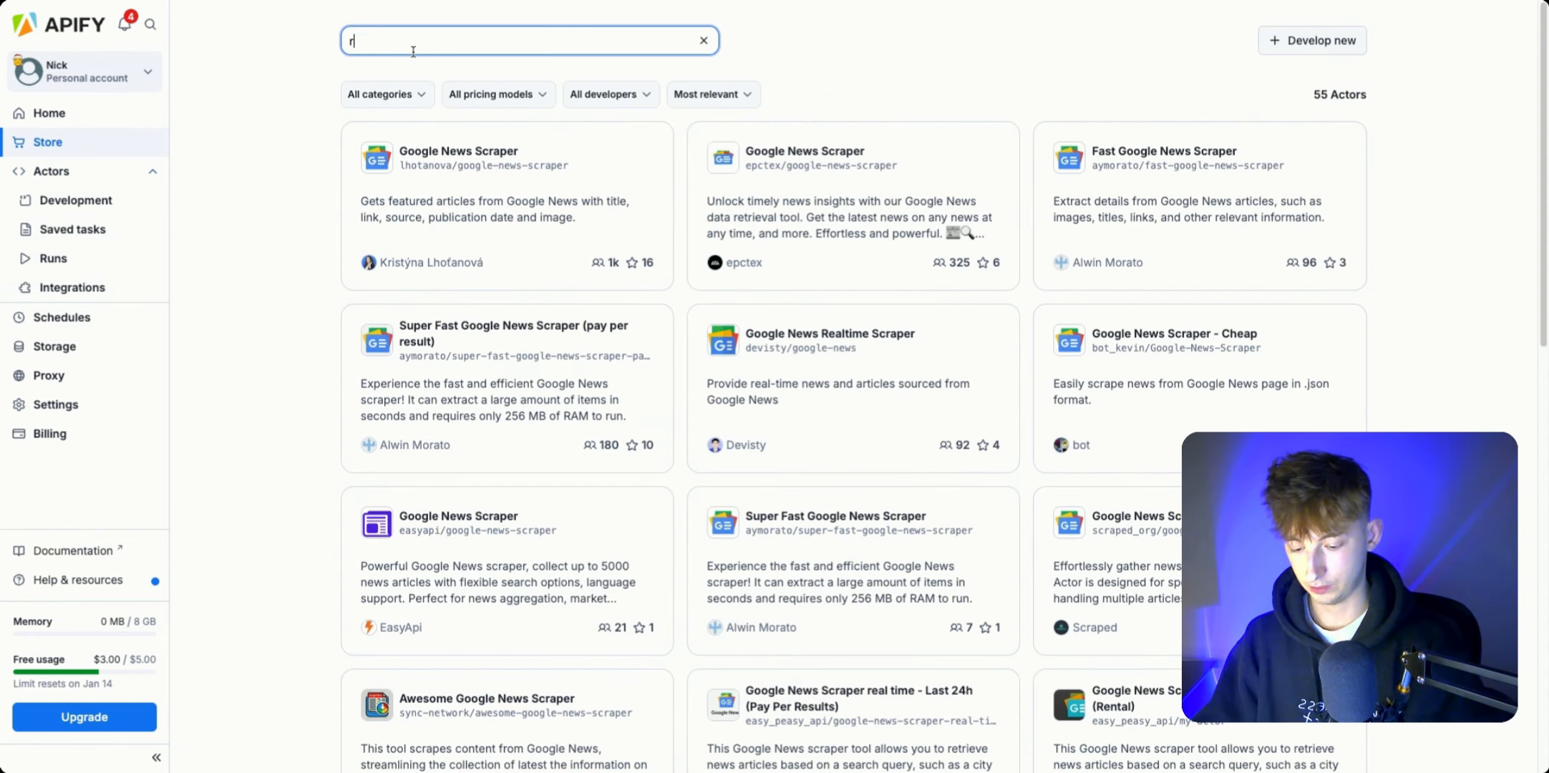
key(BackSpace)
key(BackSpace)
key(BackSpace)
text(reg)
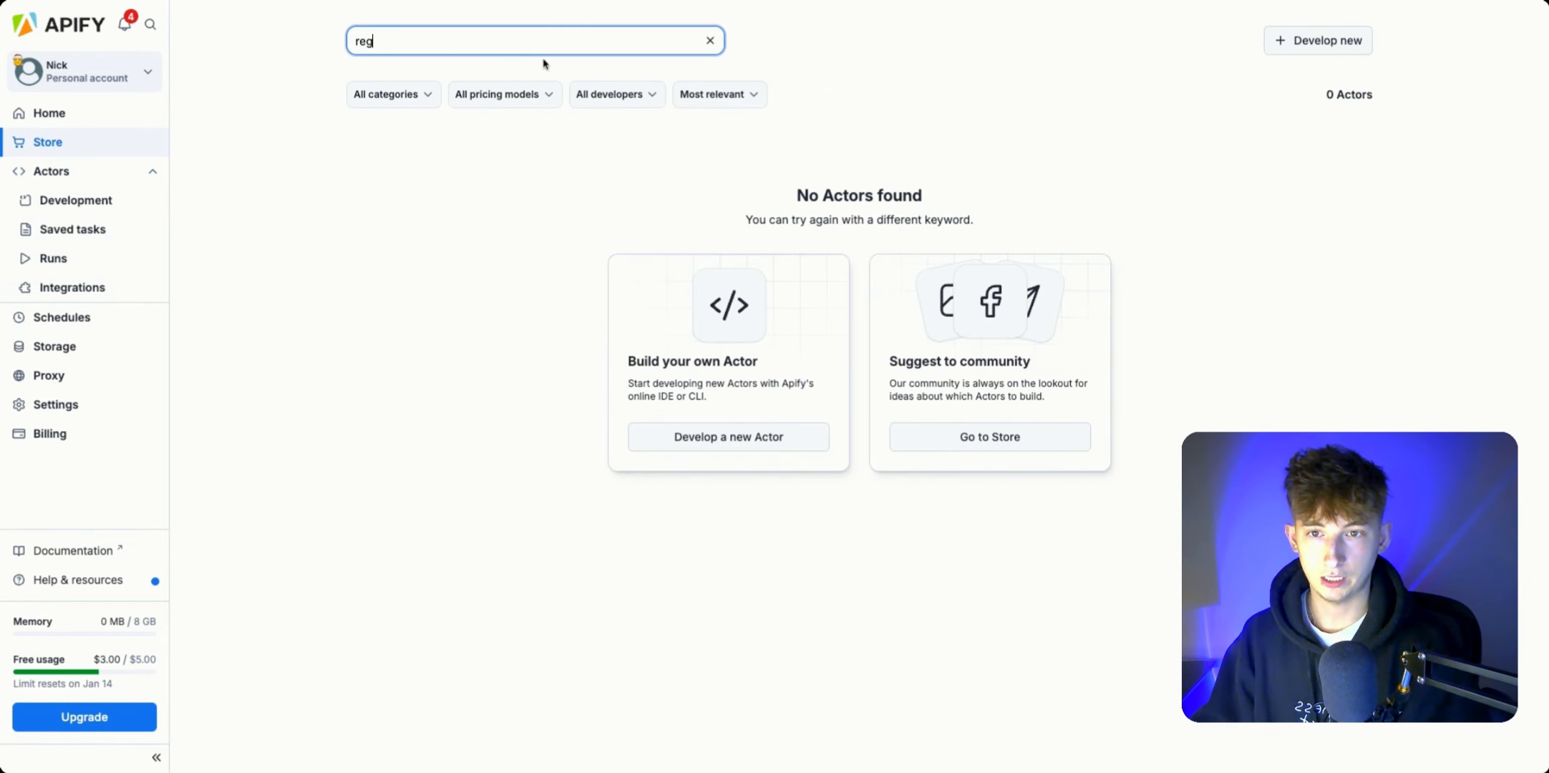
text(ulation)
scroll(343, 419, down, 5)
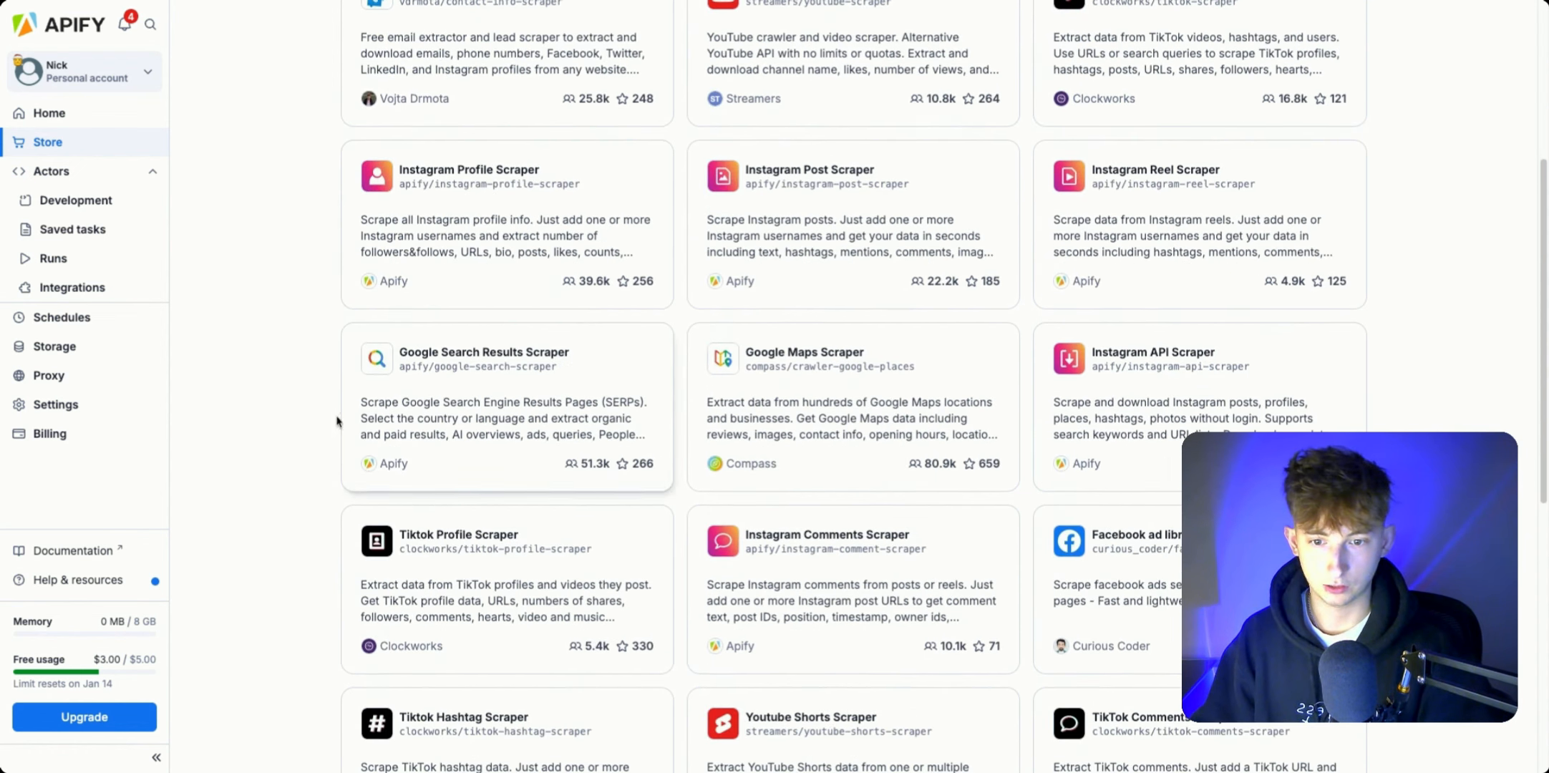
scroll(284, 401, up, 5)
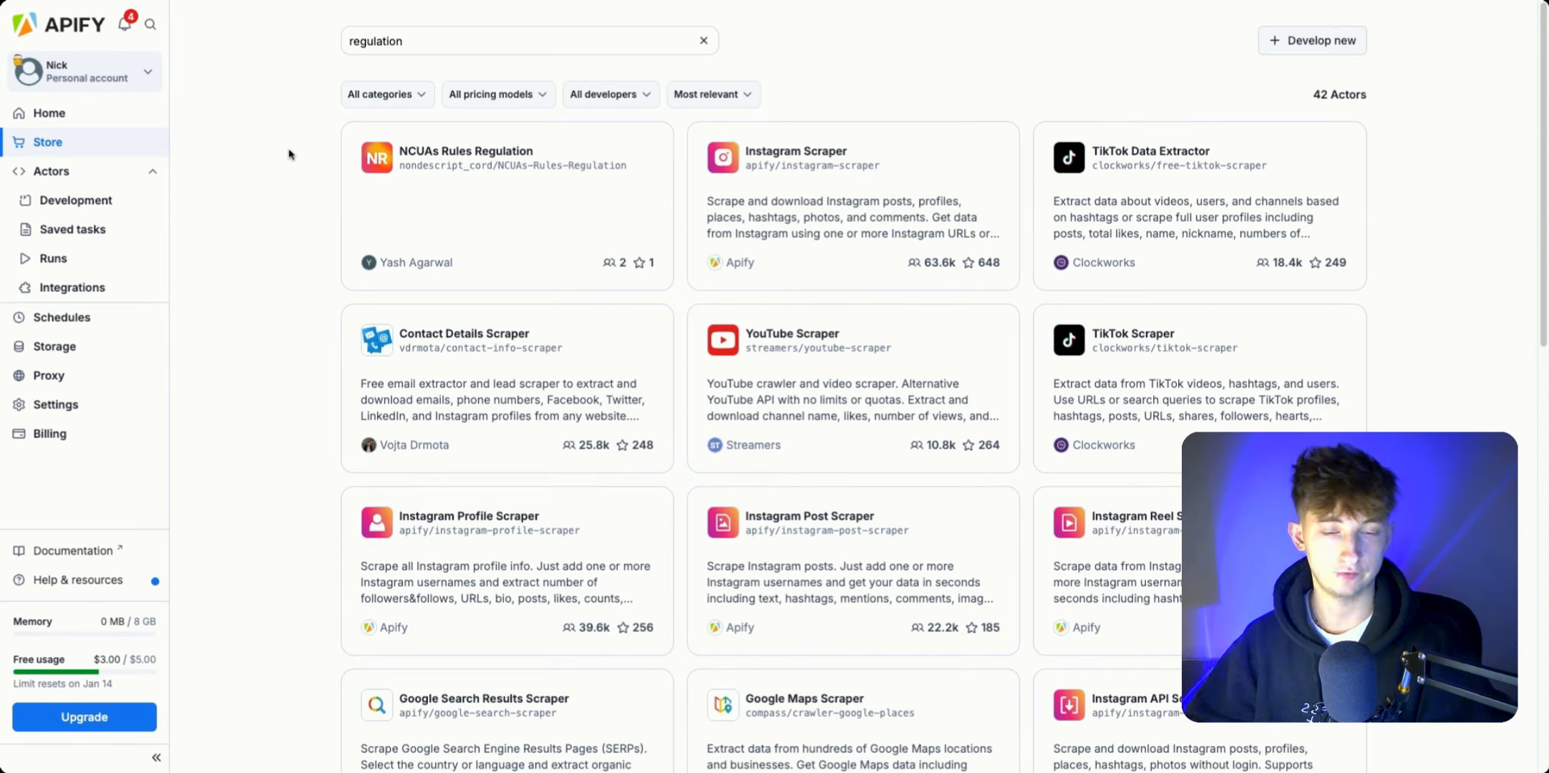
click(1227, 1)
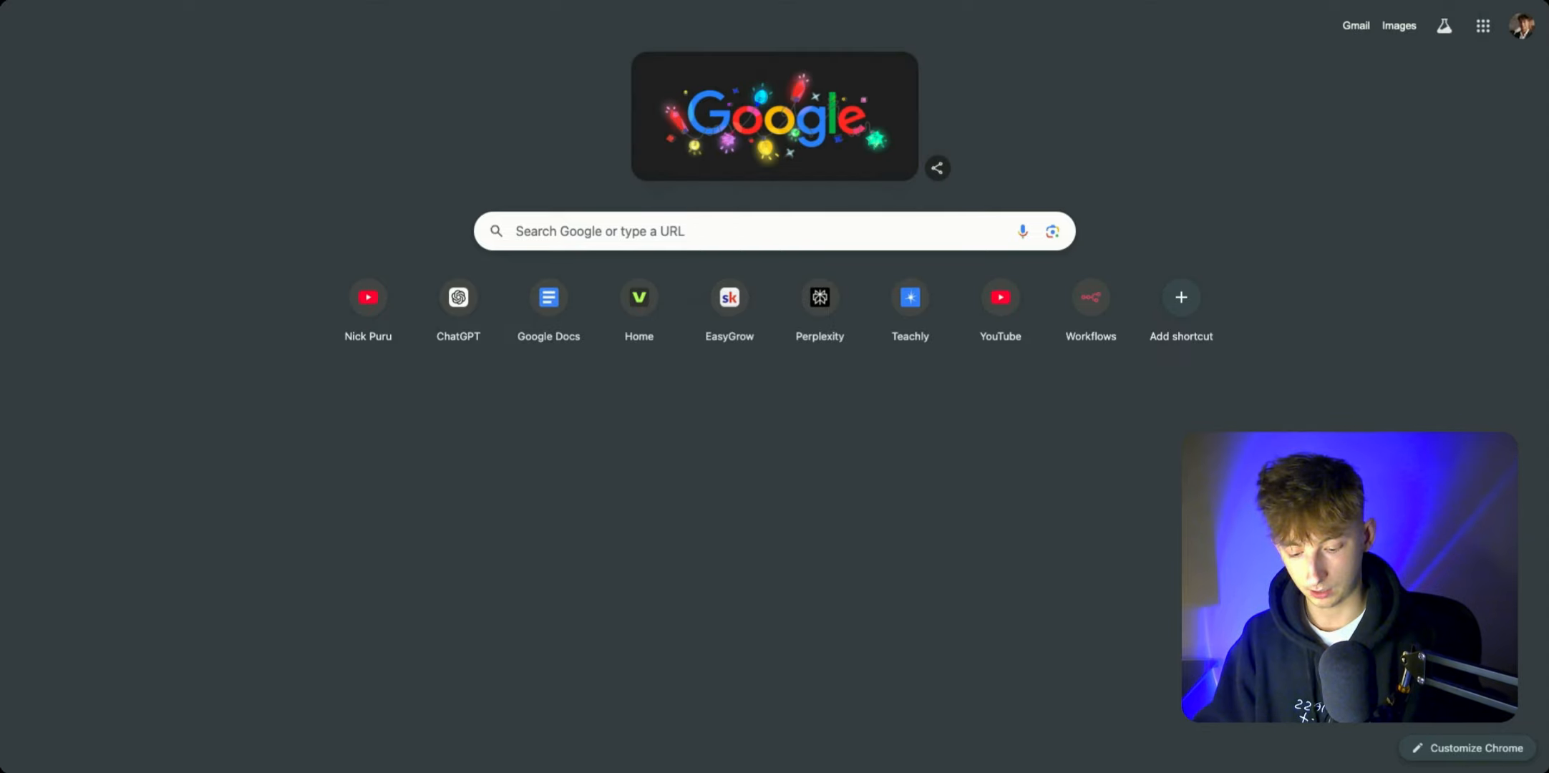
click(1110, 1)
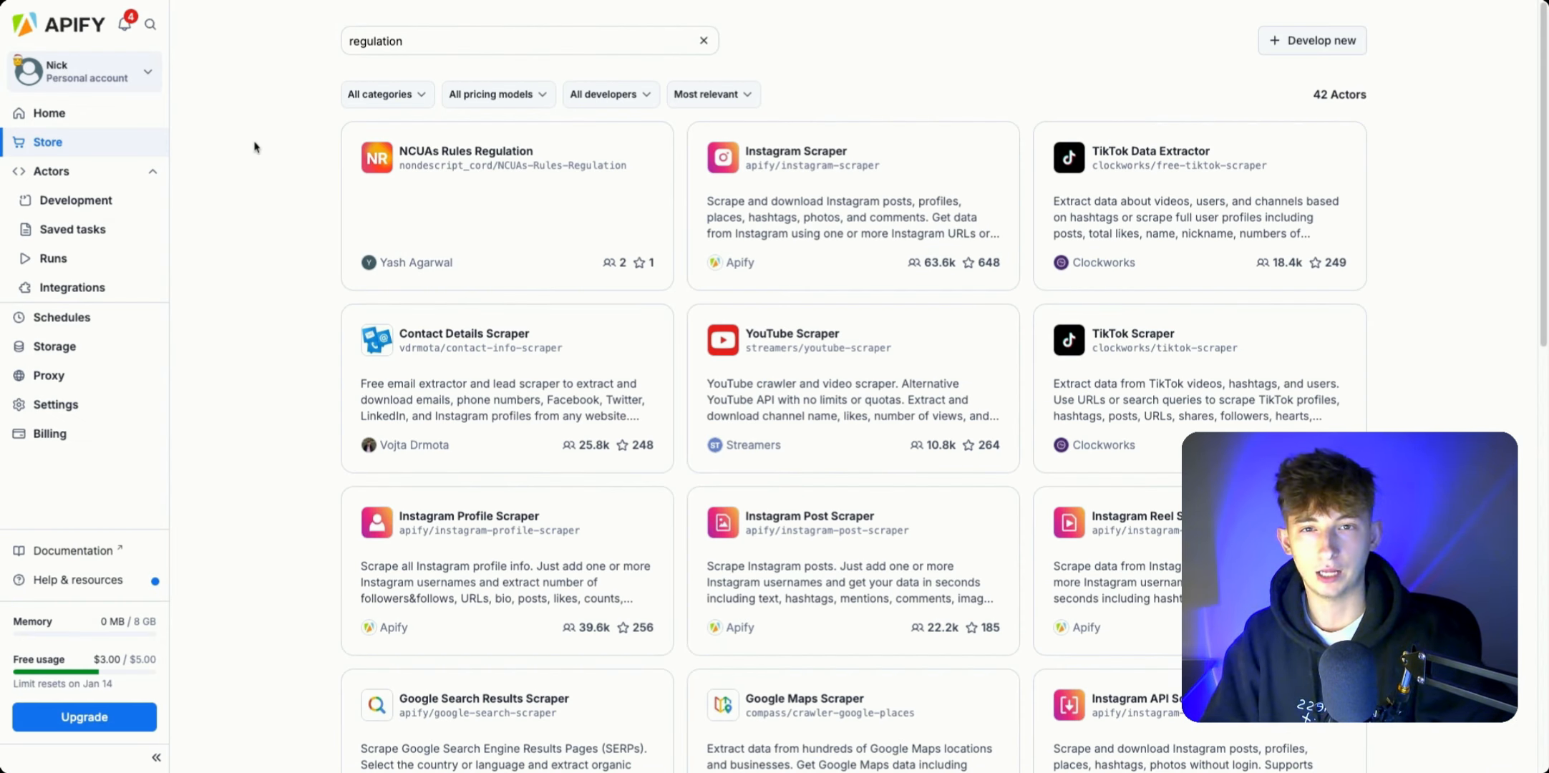
scroll(279, 168, down, 1)
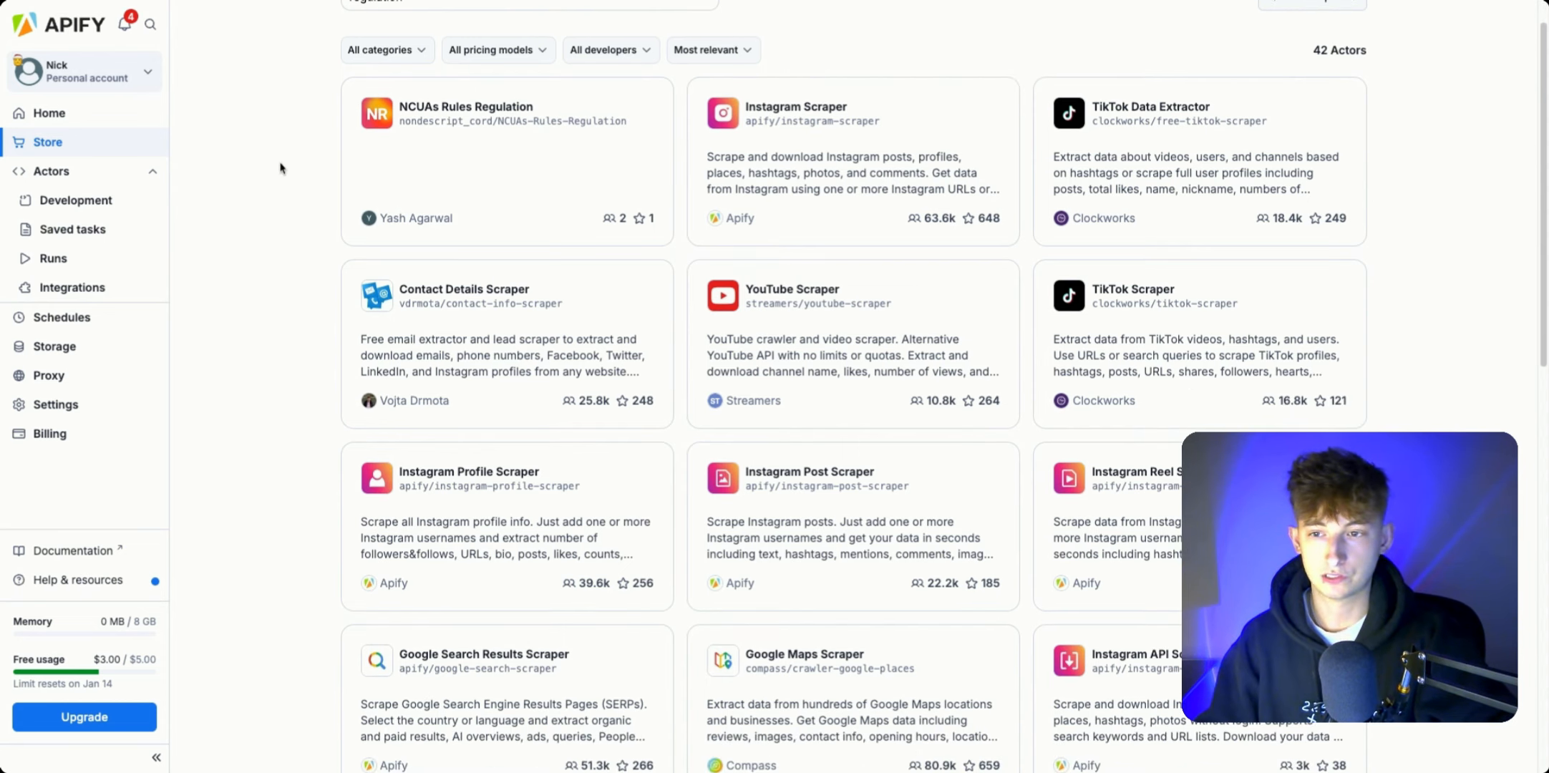
scroll(283, 164, down, 1)
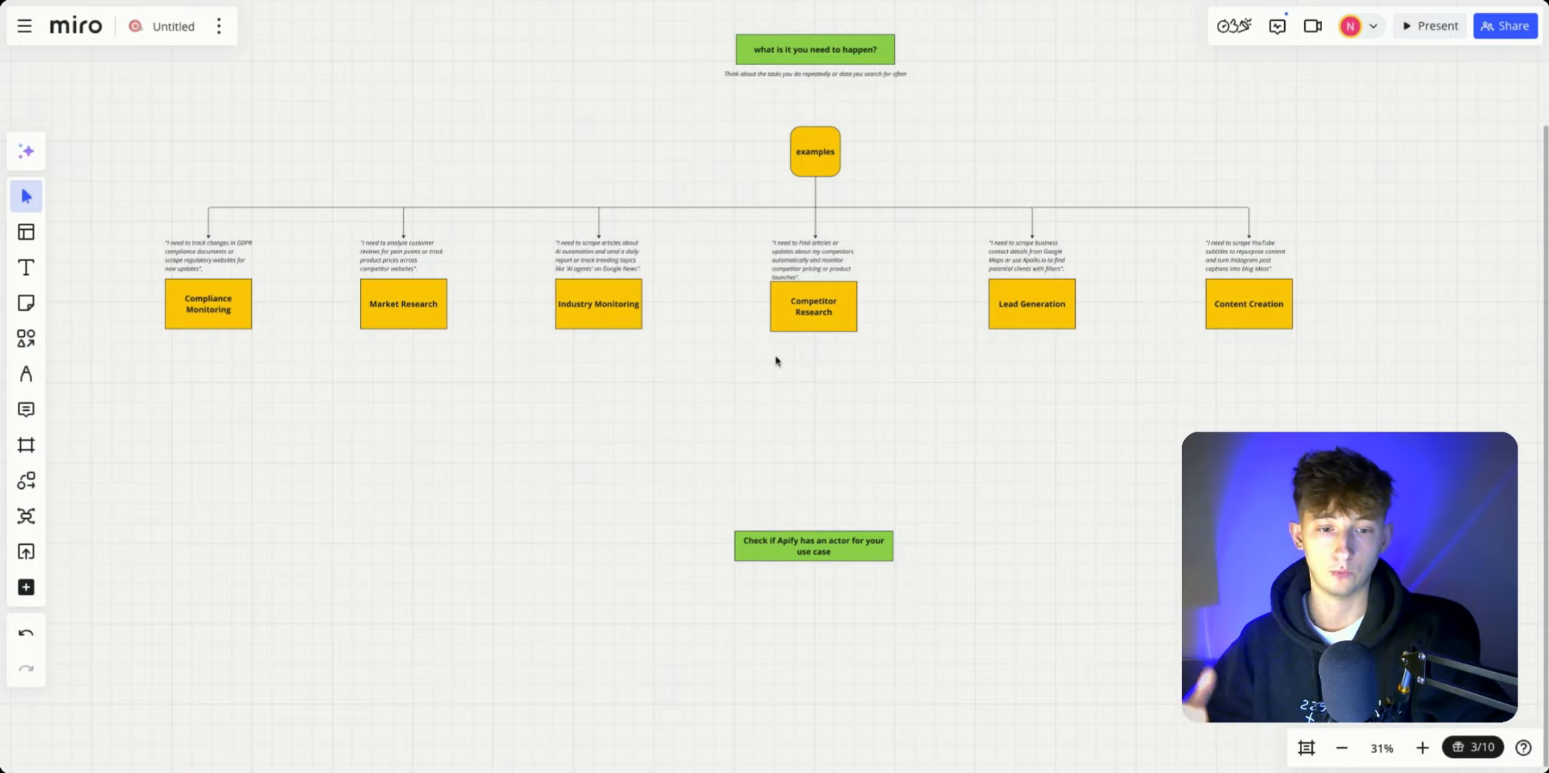
Step: Look over the example use cases and the Actor-check box on the Miro board, and return to Apify's Actors section
scroll(699, 433, down, 5)
scroll(650, 379, up, 2)
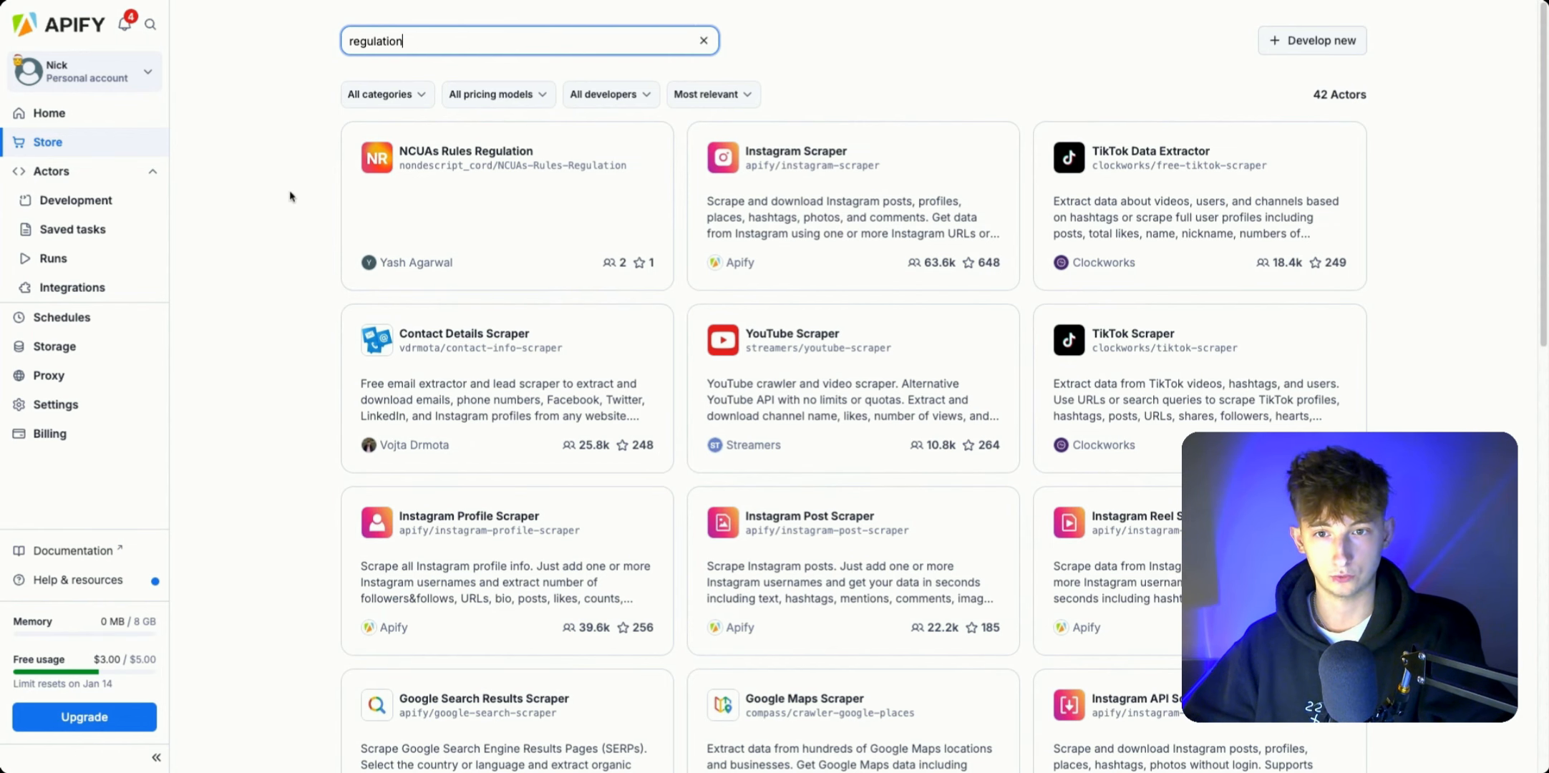
scroll(309, 207, down, 1)
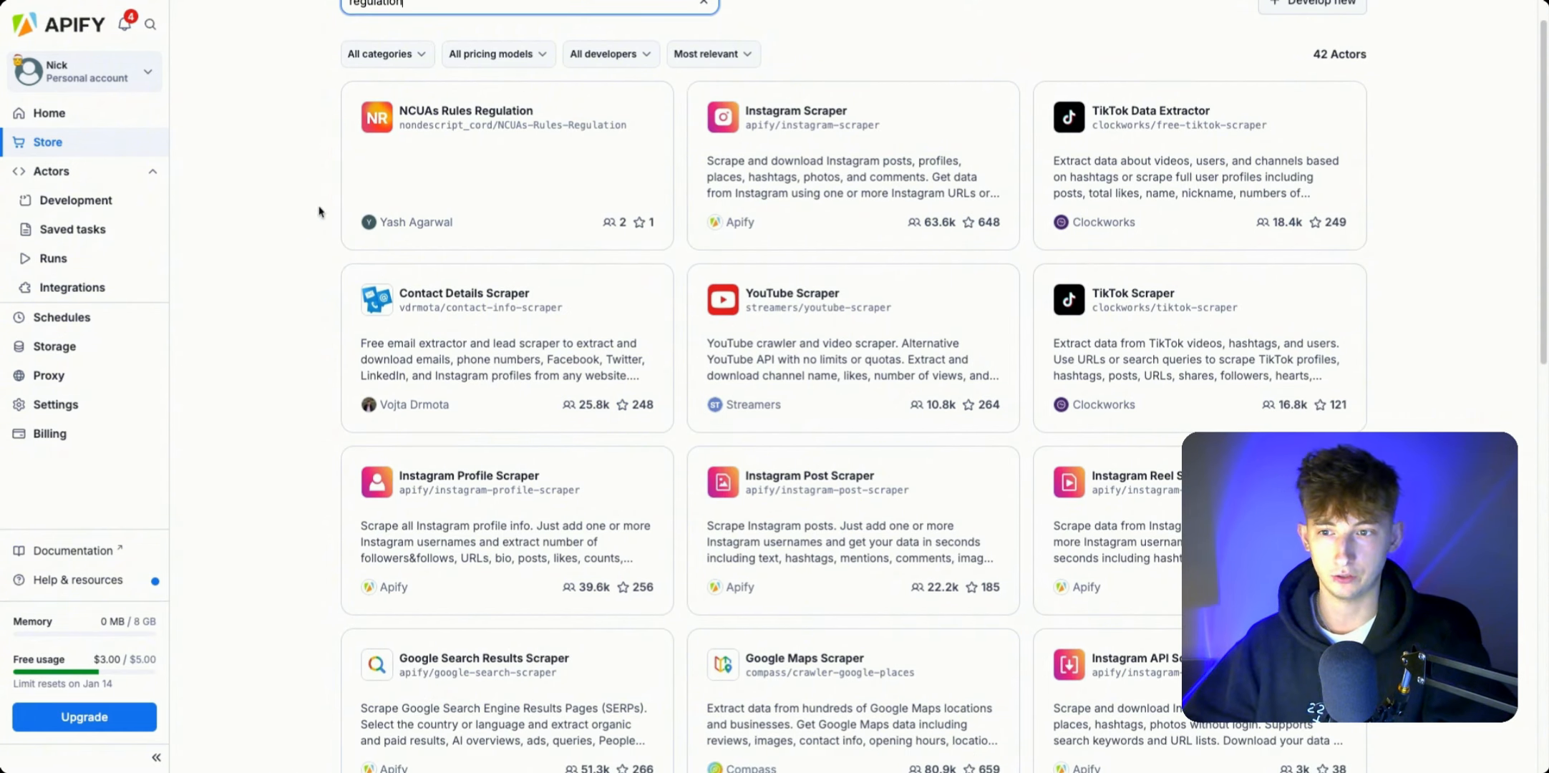
click(71, 170)
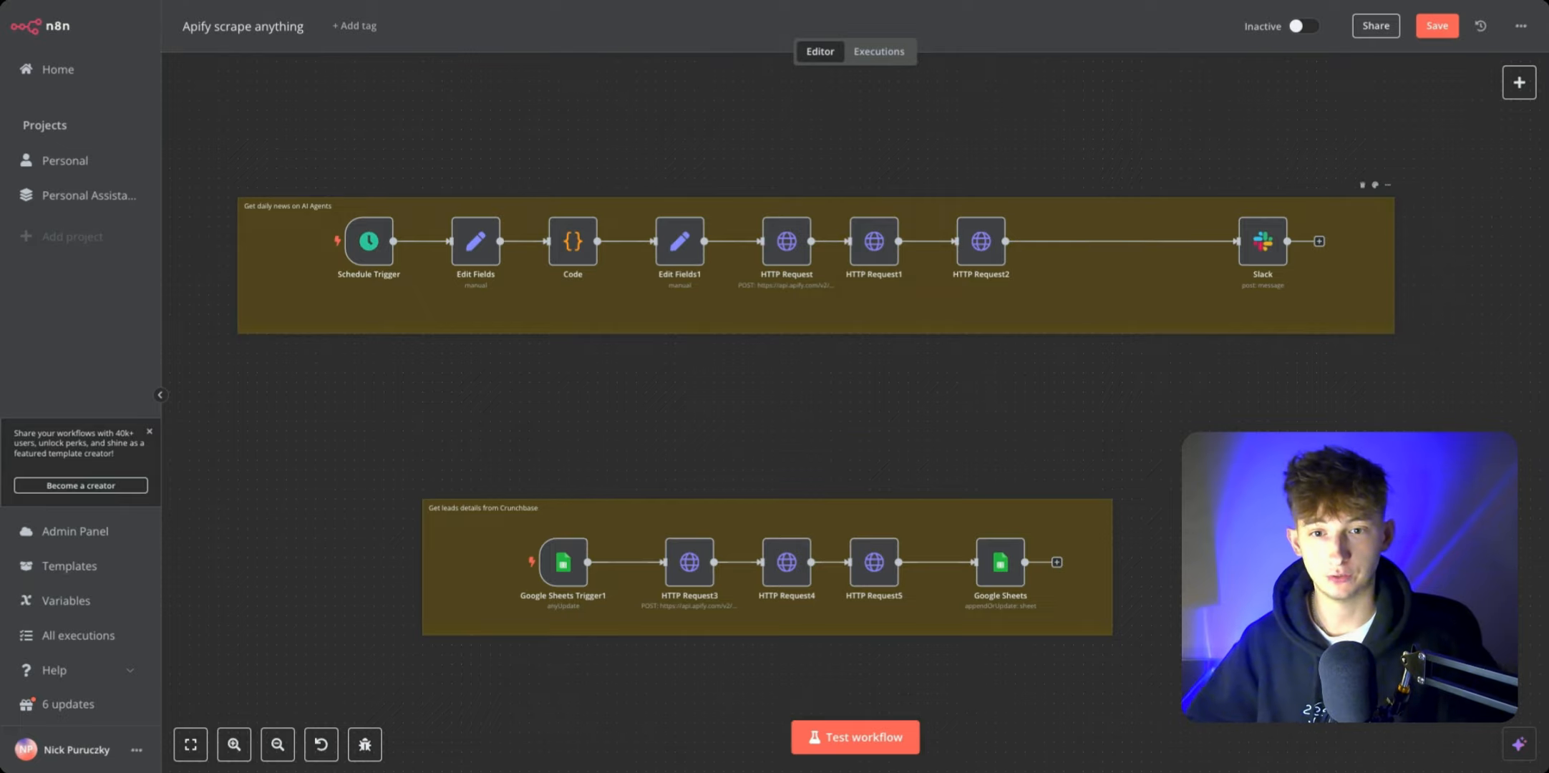
Step: Search the available n8n nodes for "apify" in the "Apify scrape anything" workflow, and close the search without adding one
scroll(719, 167, right, 1)
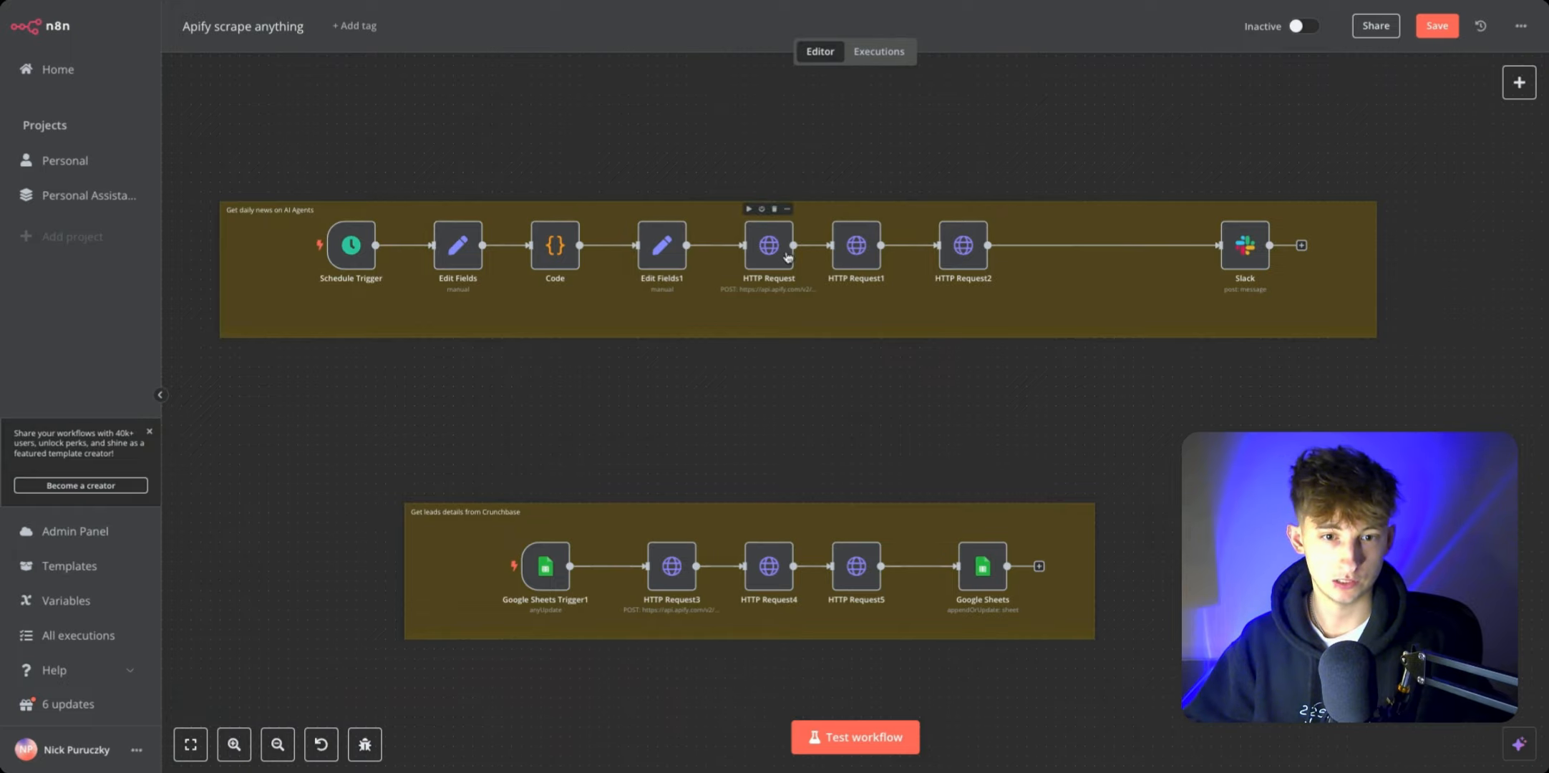
right_click(692, 137)
click(737, 162)
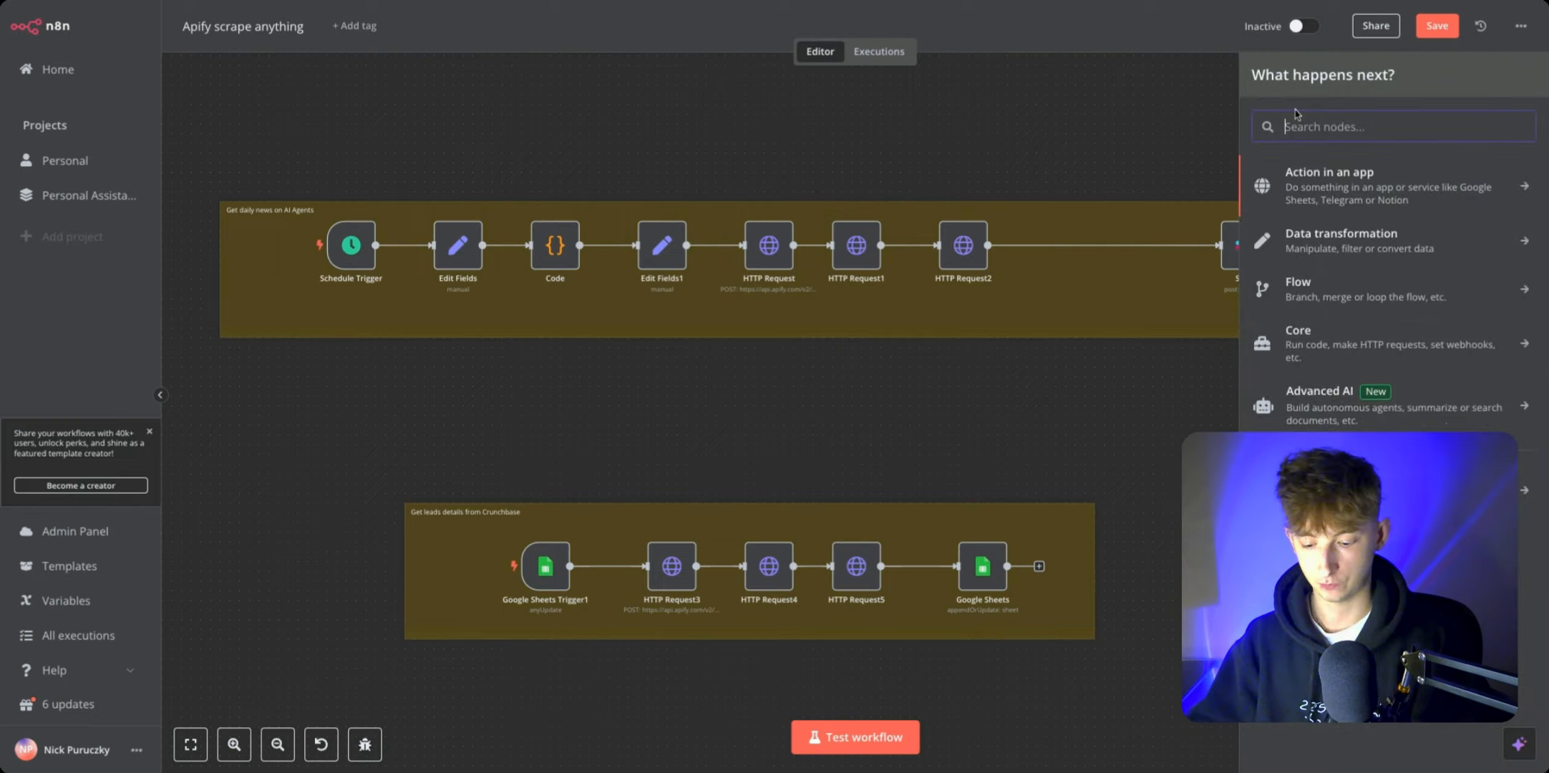
text(apify)
key(super+BackSpace)
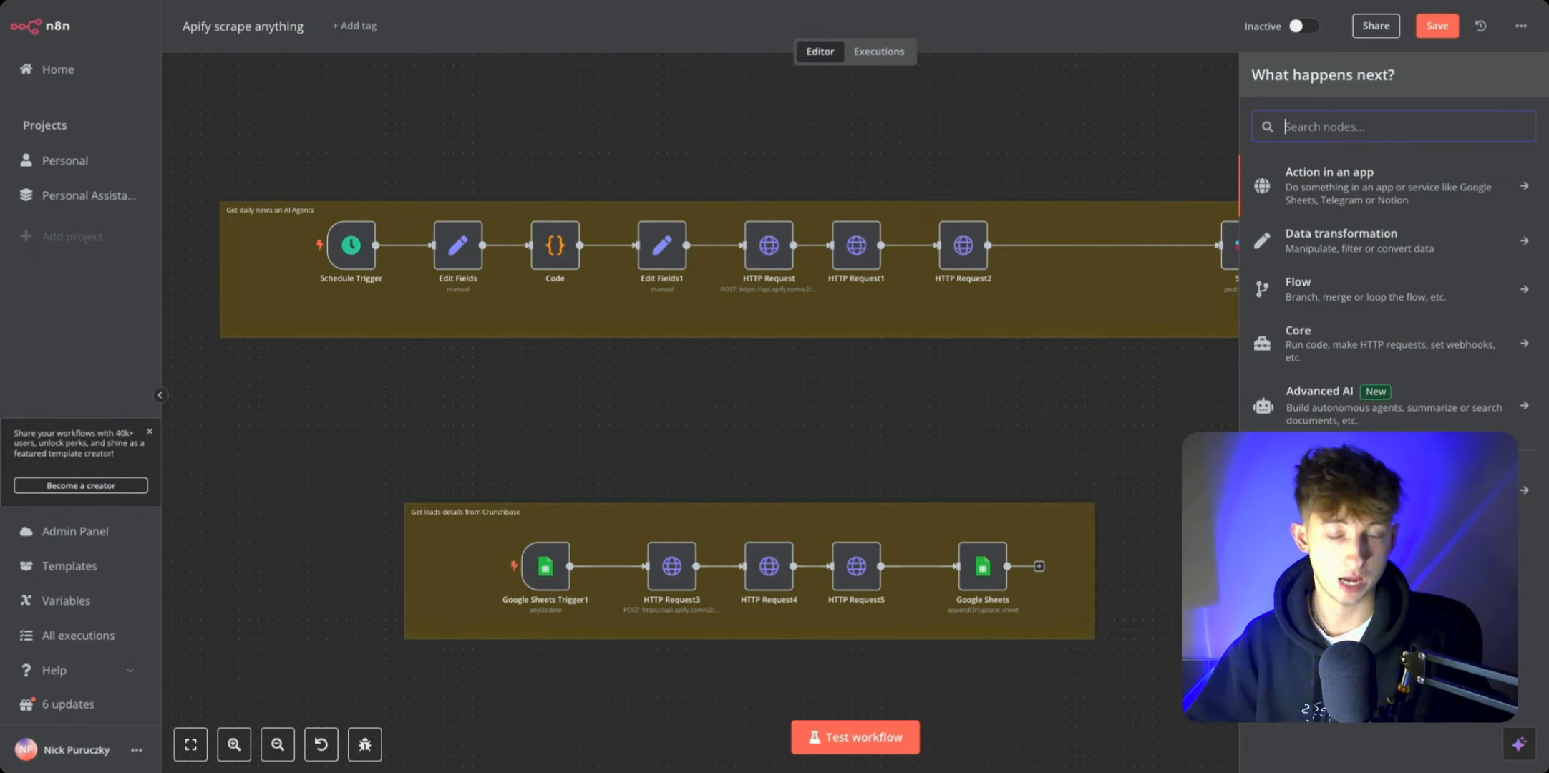
key(Escape)
scroll(847, 142, left, 1)
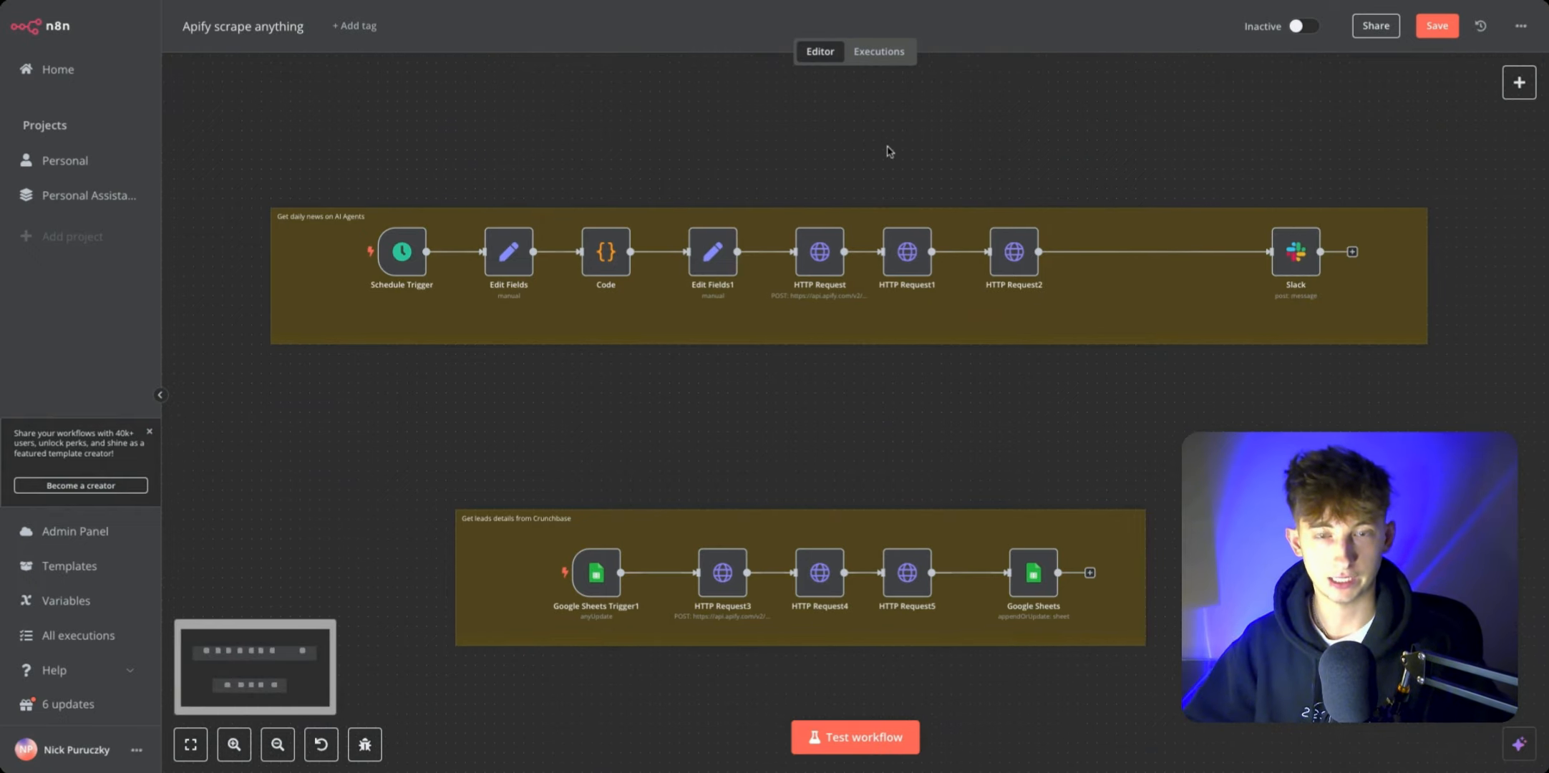
scroll(826, 156, up, 2)
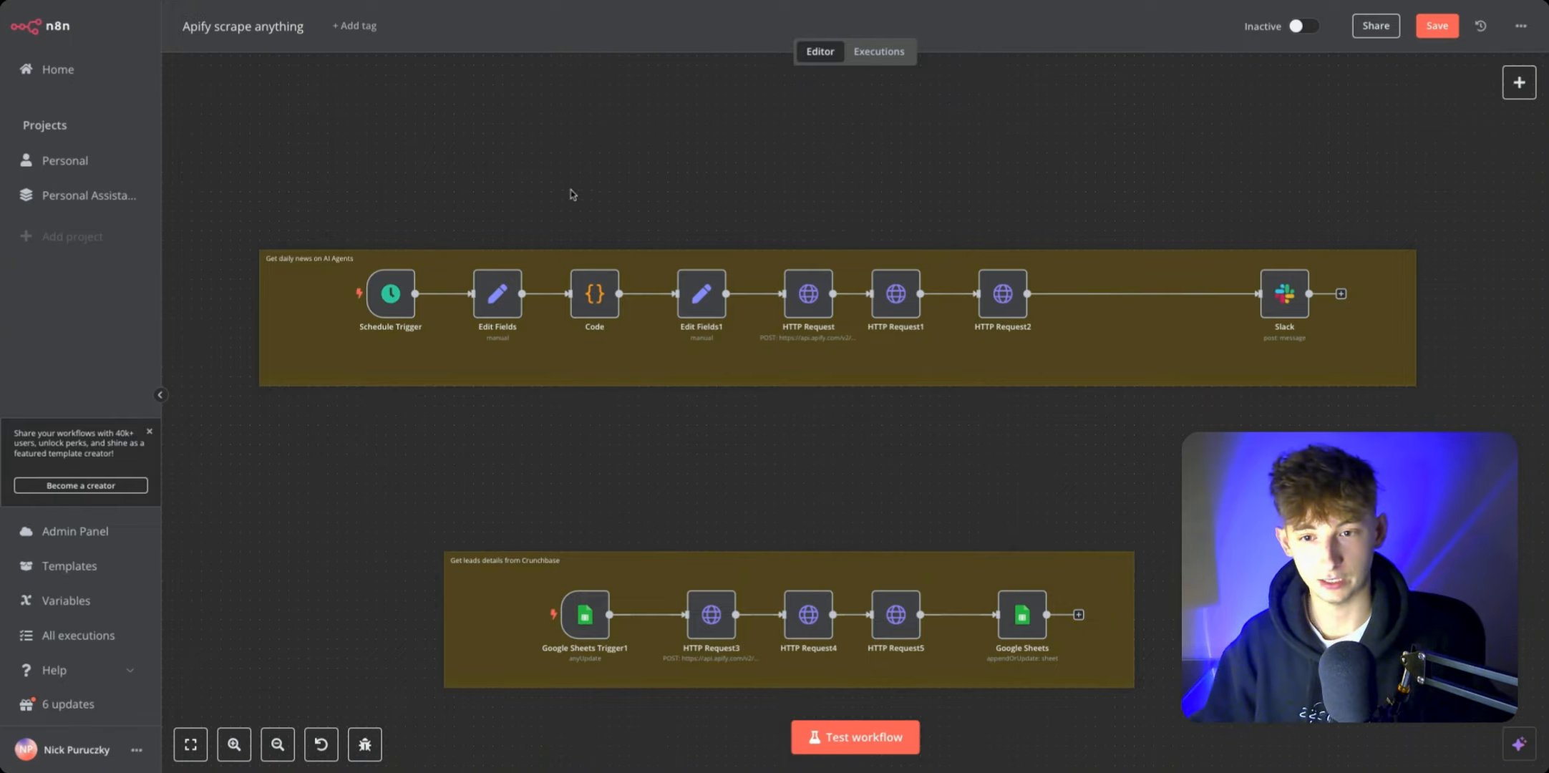
Step: Set the query in the JSON body of the daily news row's first HTTP Request node to "emerging ai technologies" and close the node
scroll(527, 275, right, 1)
scroll(544, 223, left, 2)
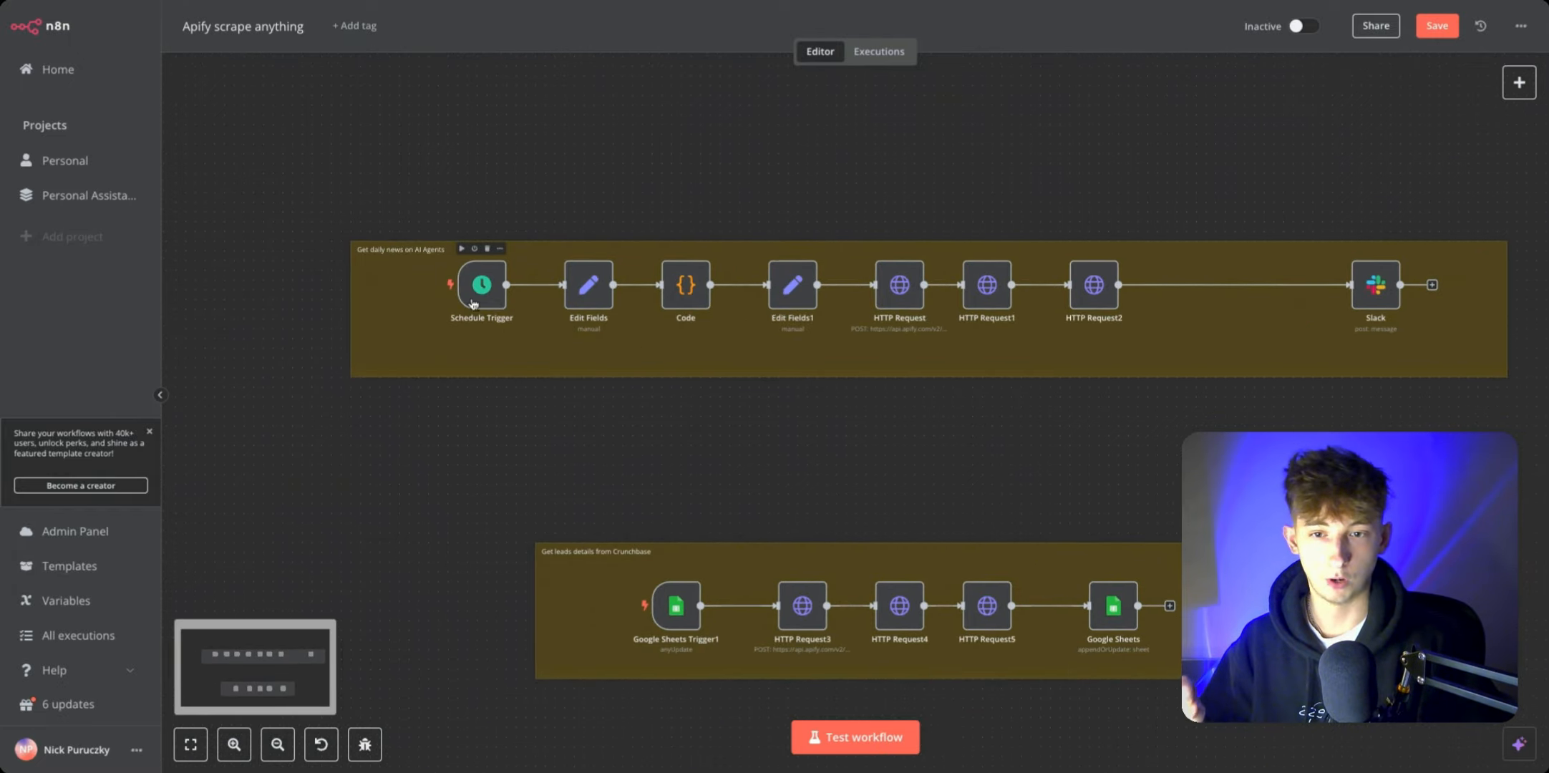
scroll(487, 238, up, 2)
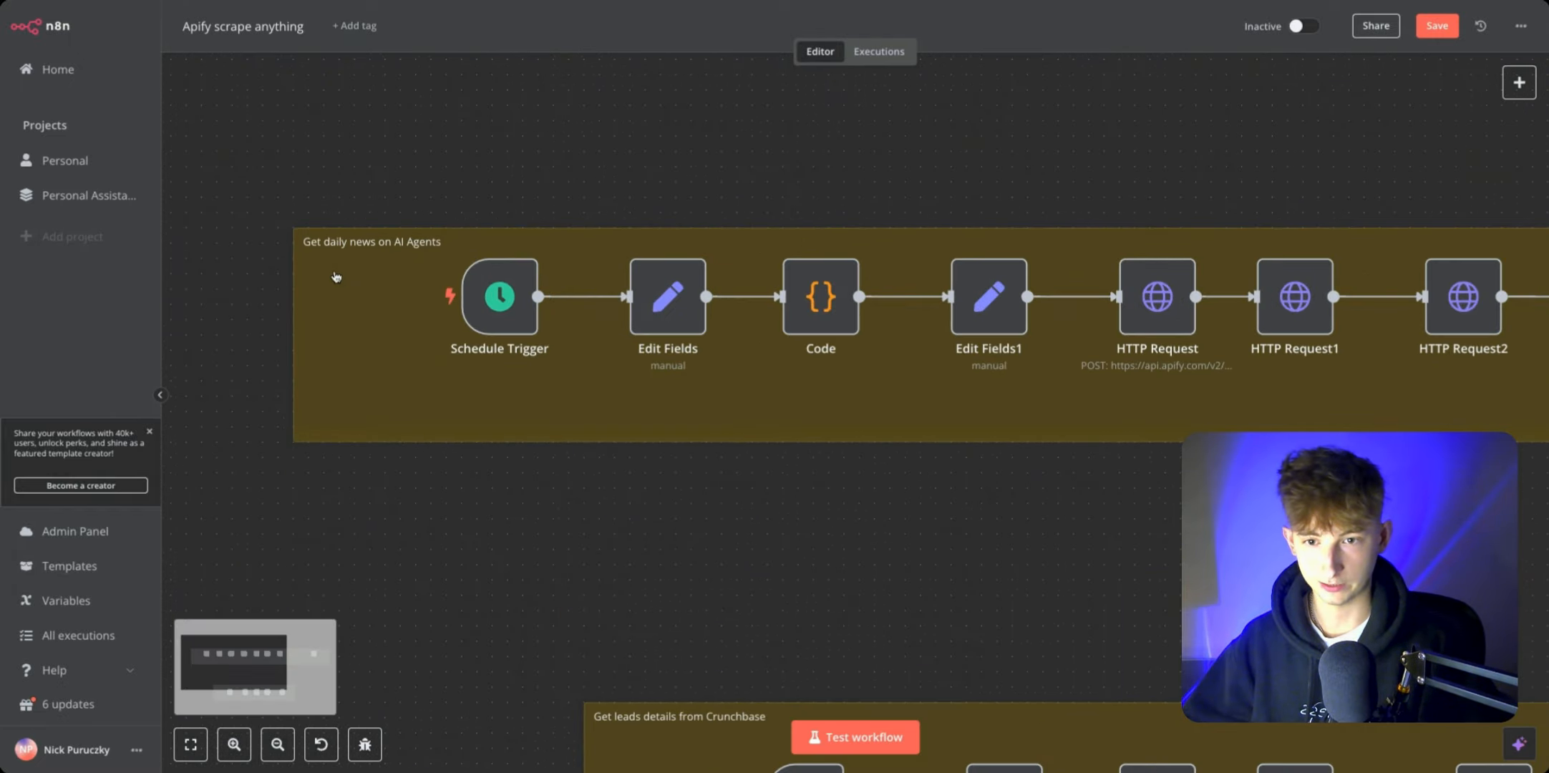
scroll(539, 510, right, 1)
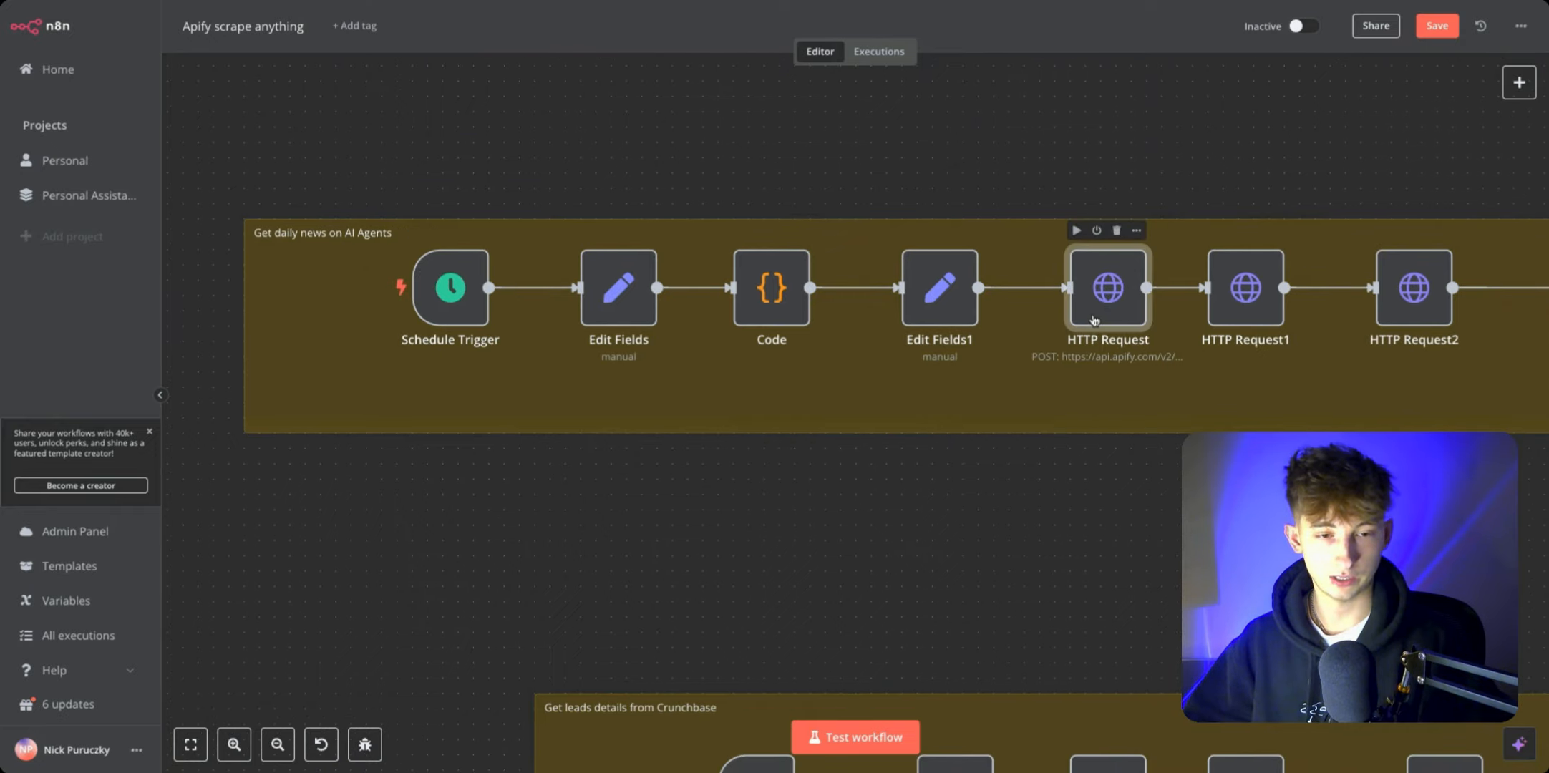
double_click(1098, 315)
scroll(806, 629, down, 5)
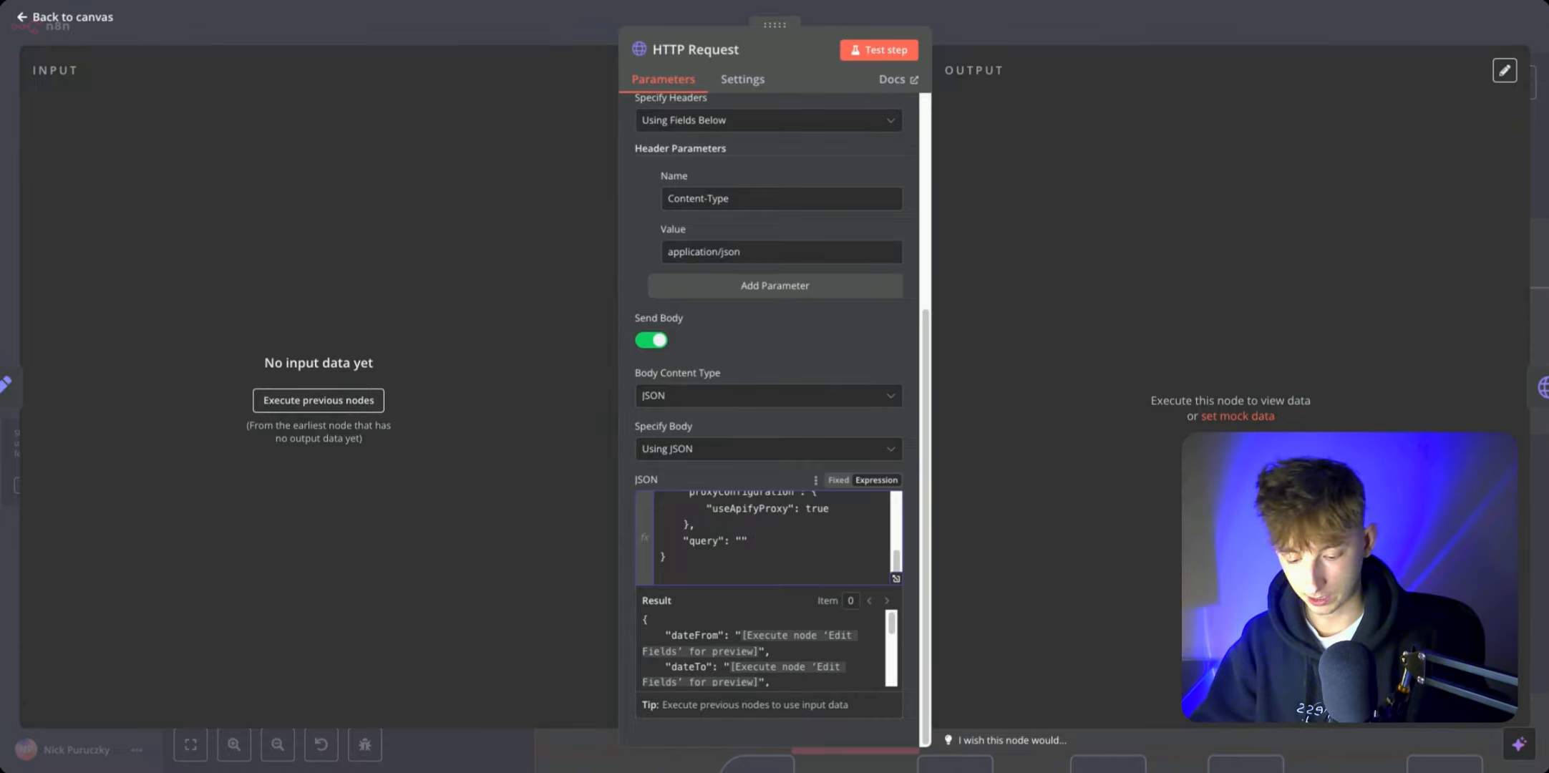
text(emerging ai technologies)
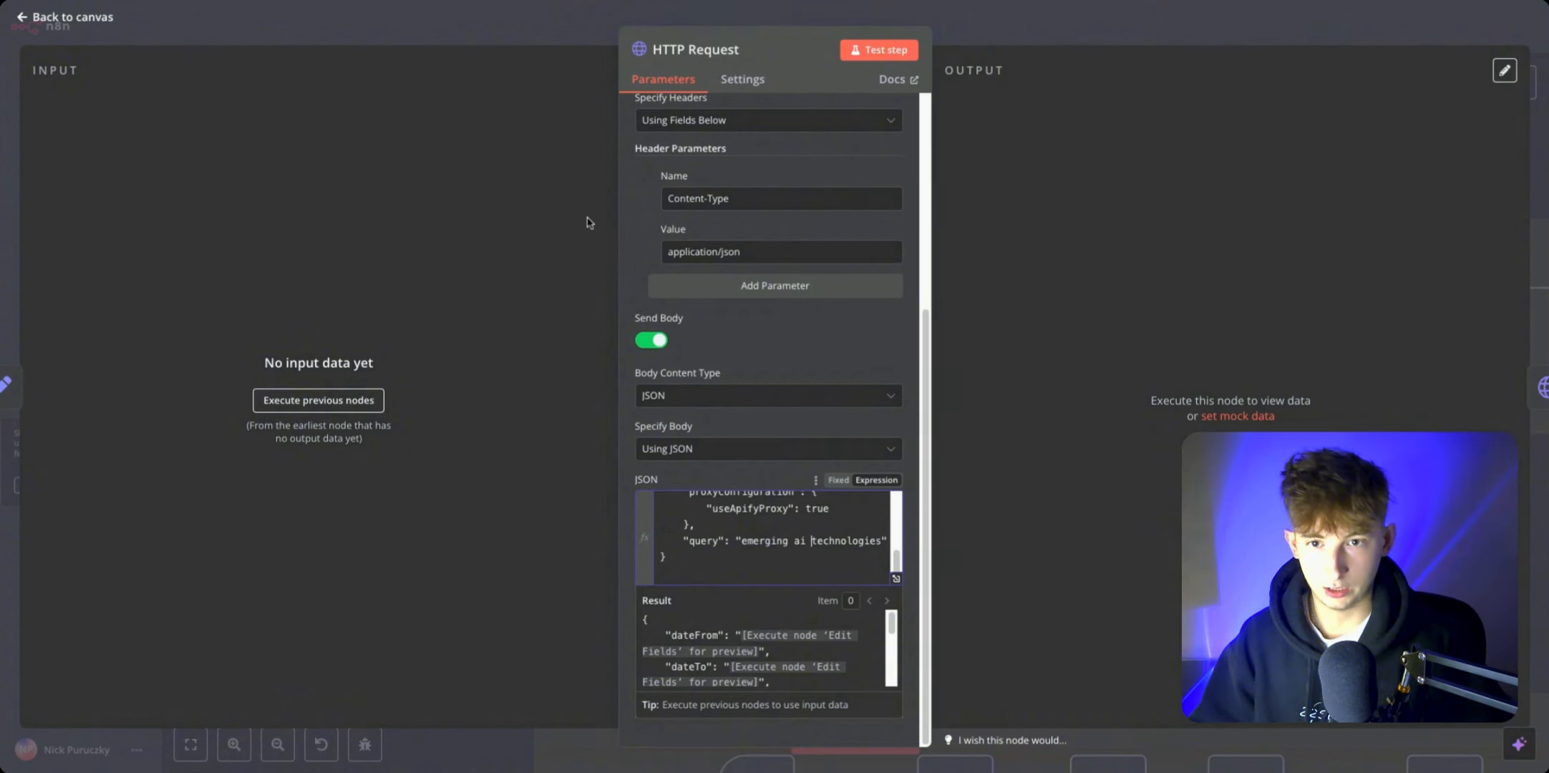
click(489, 24)
Step: Review the Schedule Trigger's rules in the "Get daily news on AI Agents" workflow, and open the Edit Fields node
click(722, 557)
scroll(724, 557, left, 1)
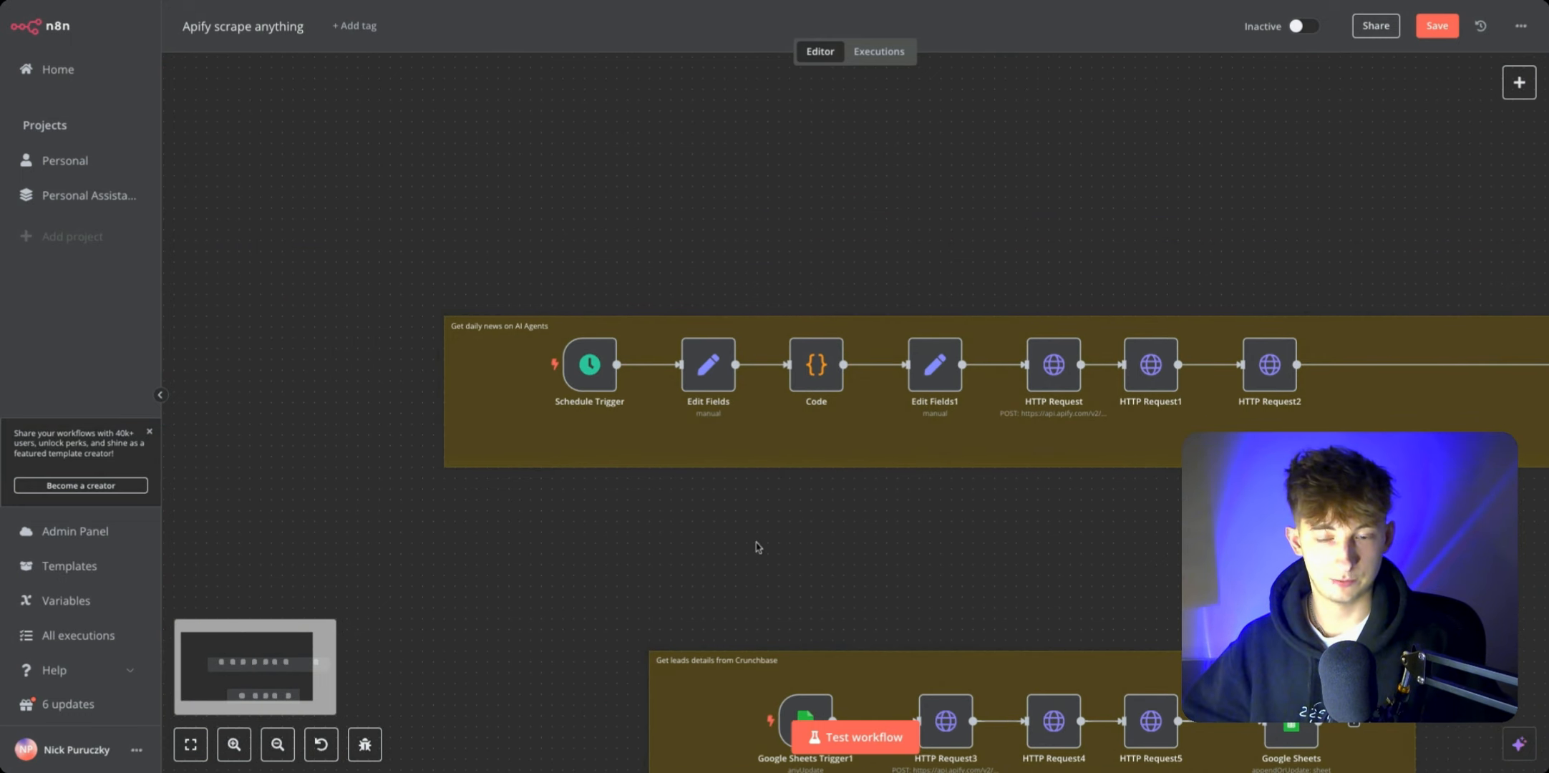
double_click(589, 378)
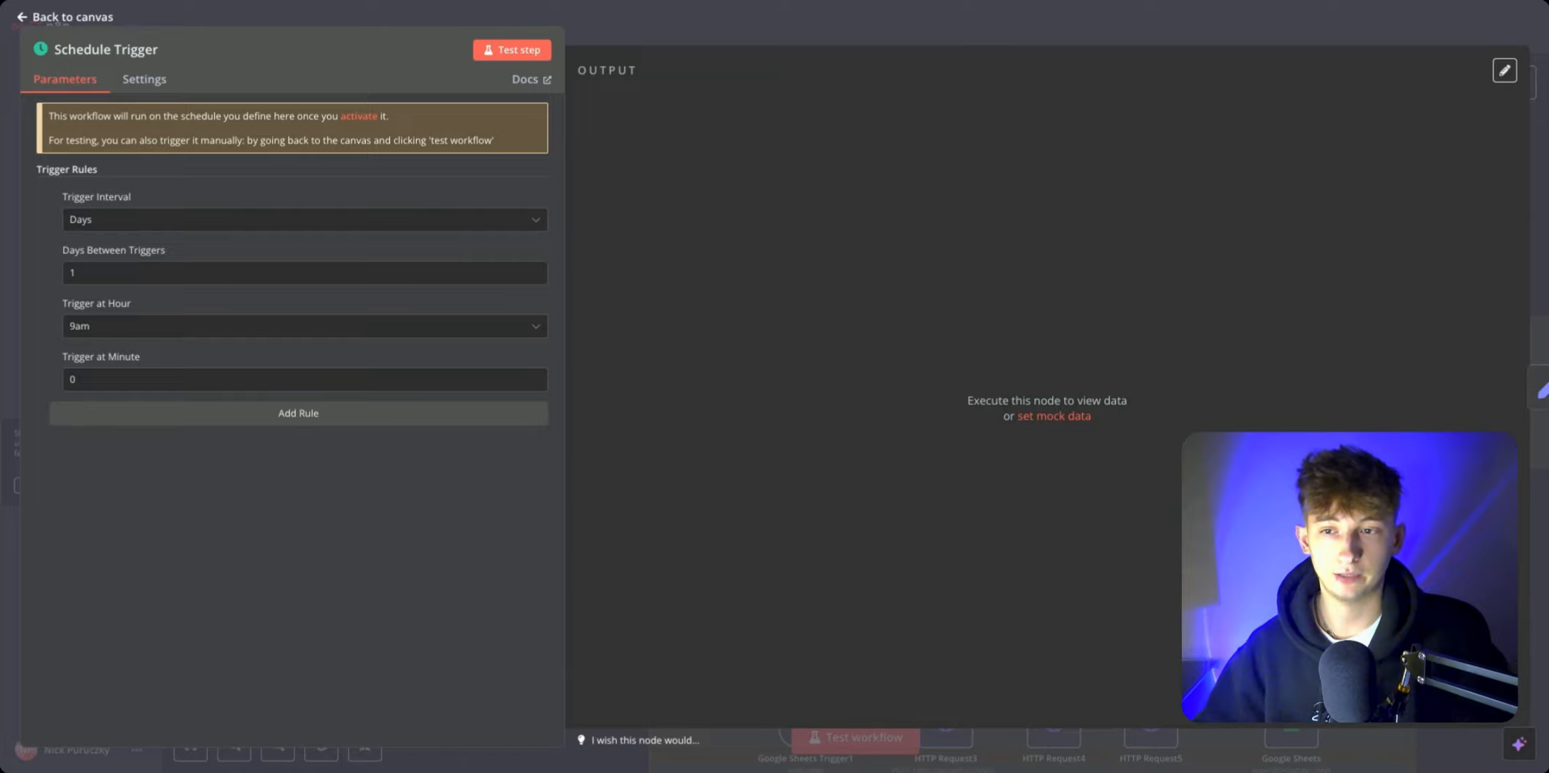
click(342, 19)
scroll(644, 362, right, 3)
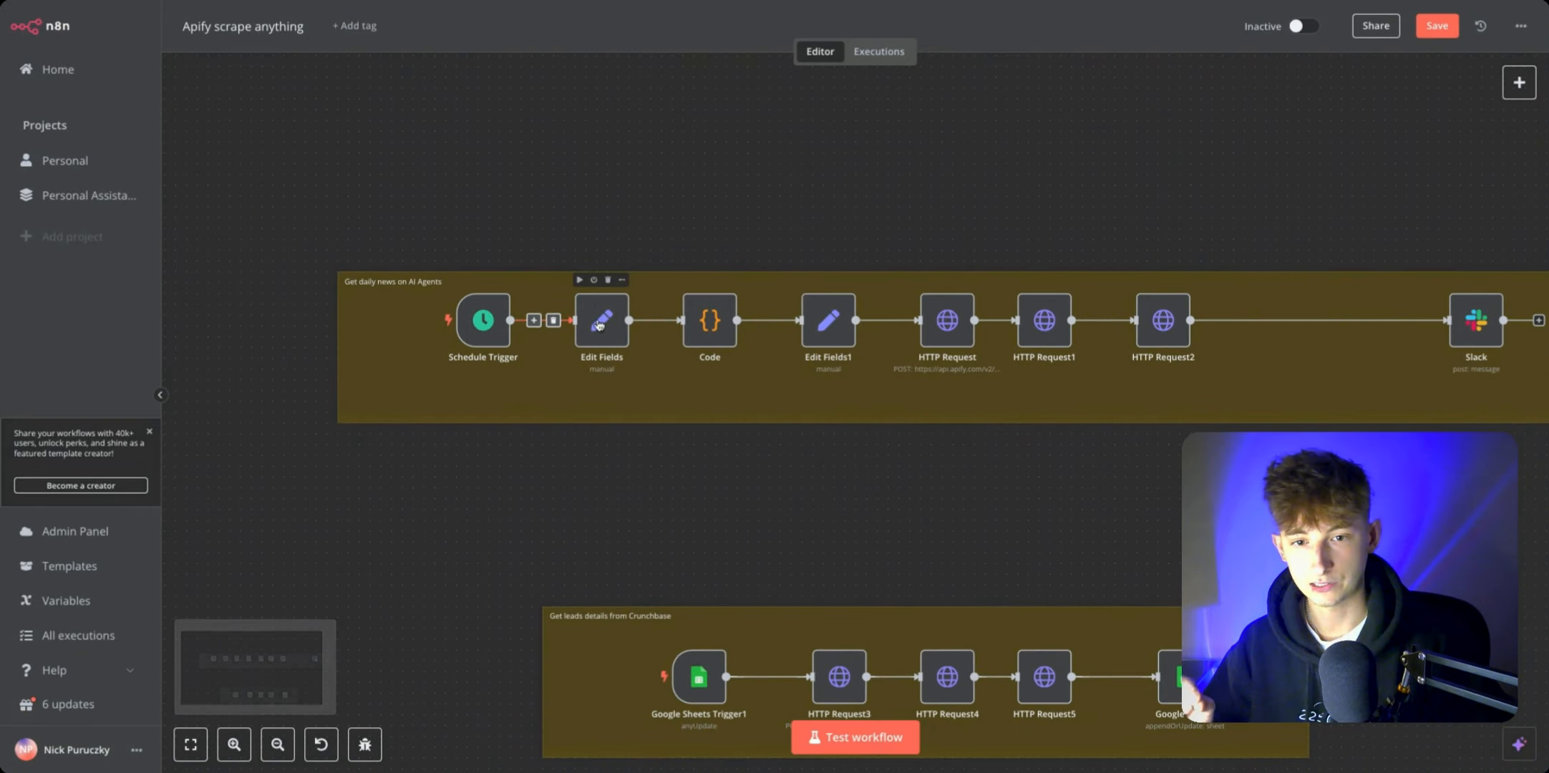
double_click(601, 315)
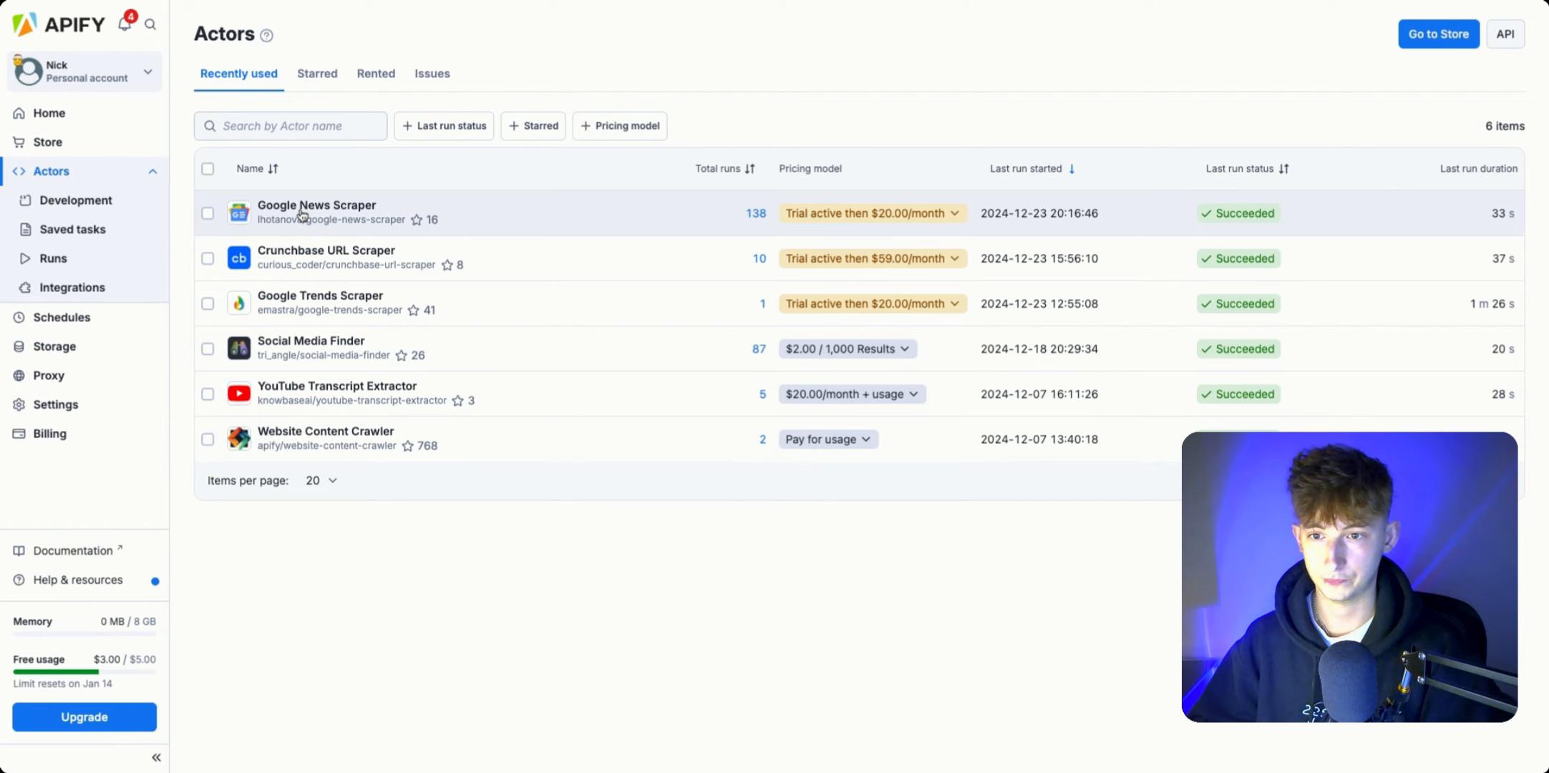
Step: Switch to Apify, open the Google News Scraper Actor, and look over its search inputs and expanded run options
click(290, 208)
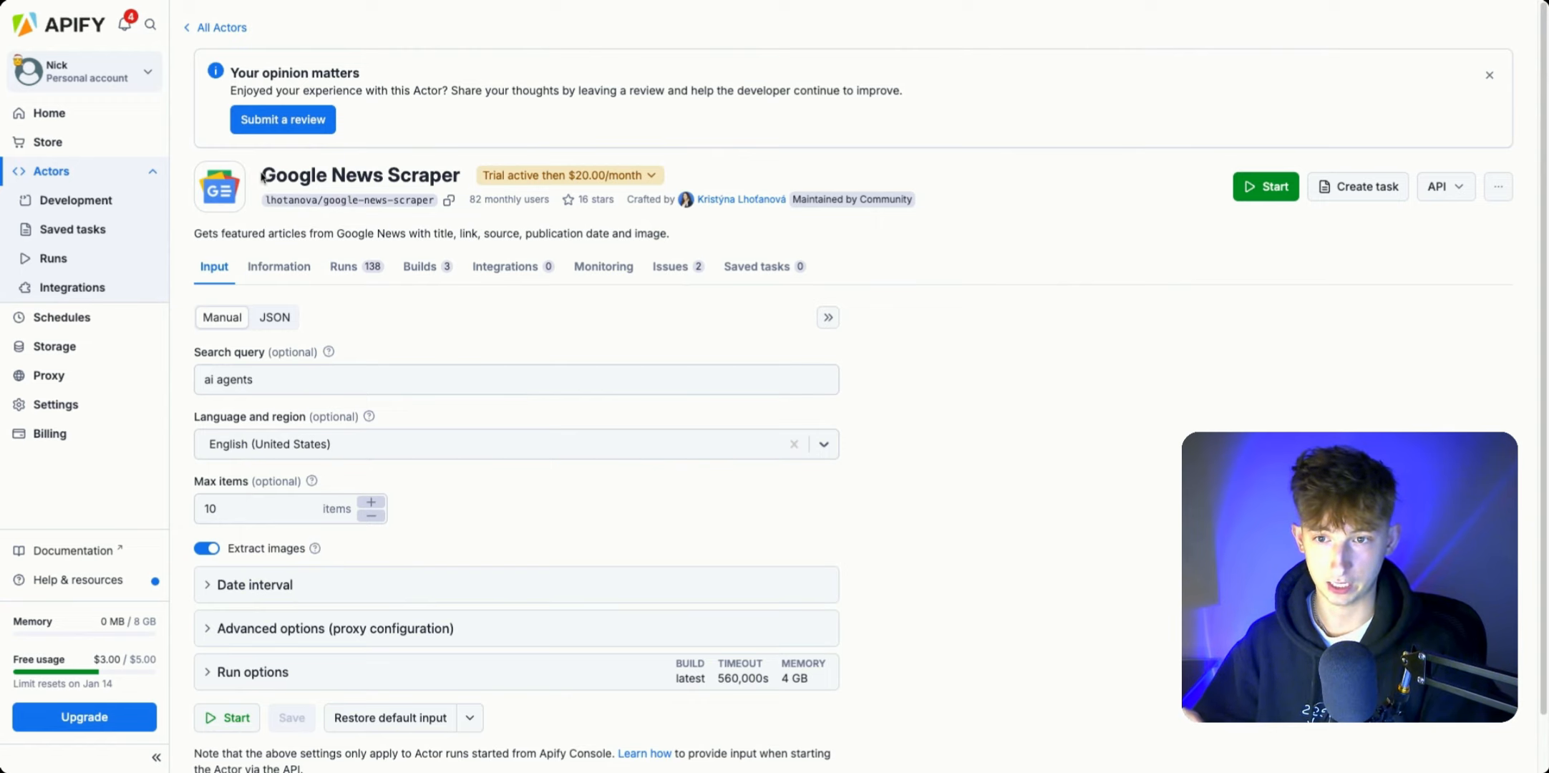
drag(261, 172, 462, 179)
click(461, 179)
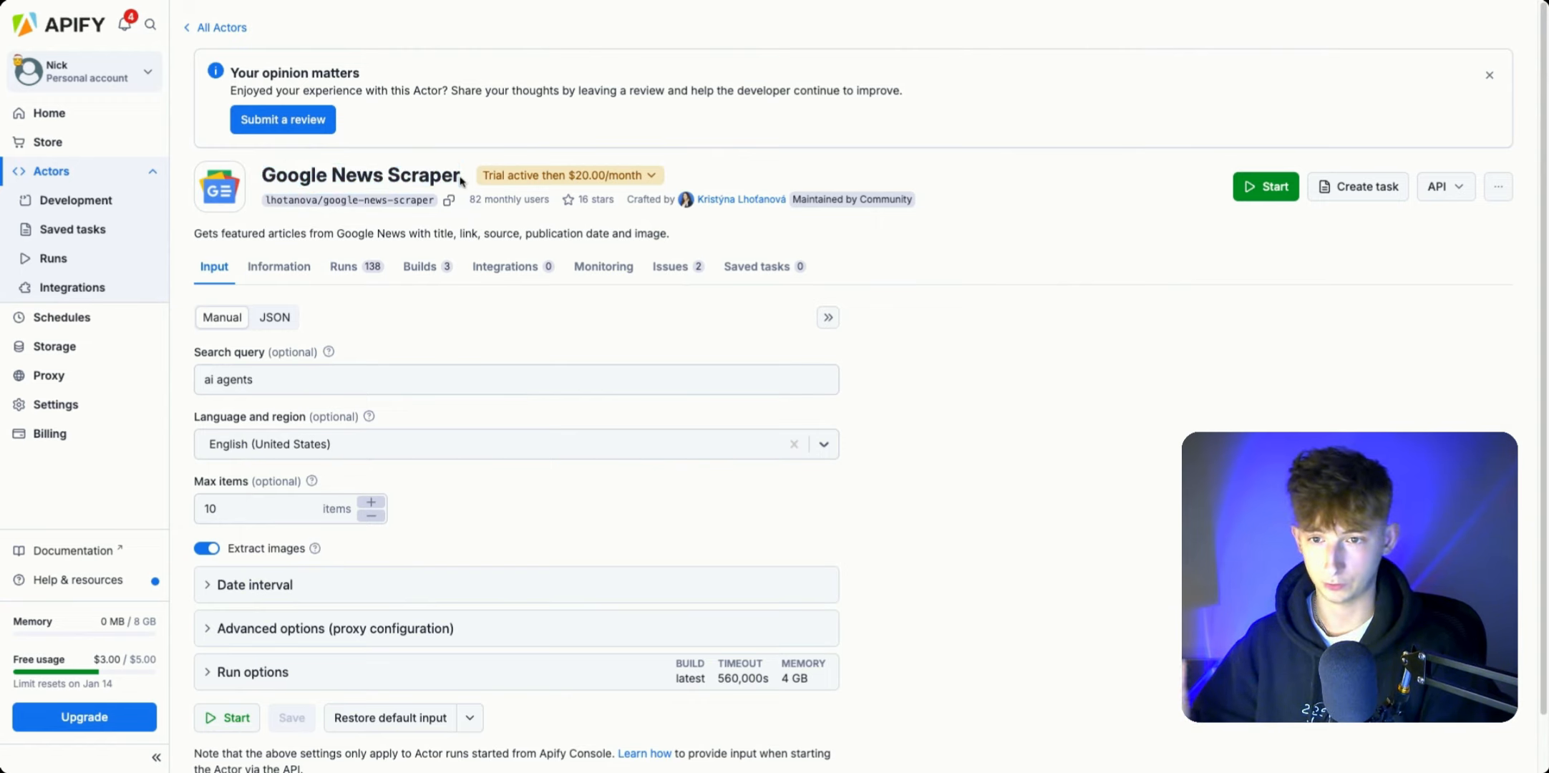
scroll(369, 252, down, 1)
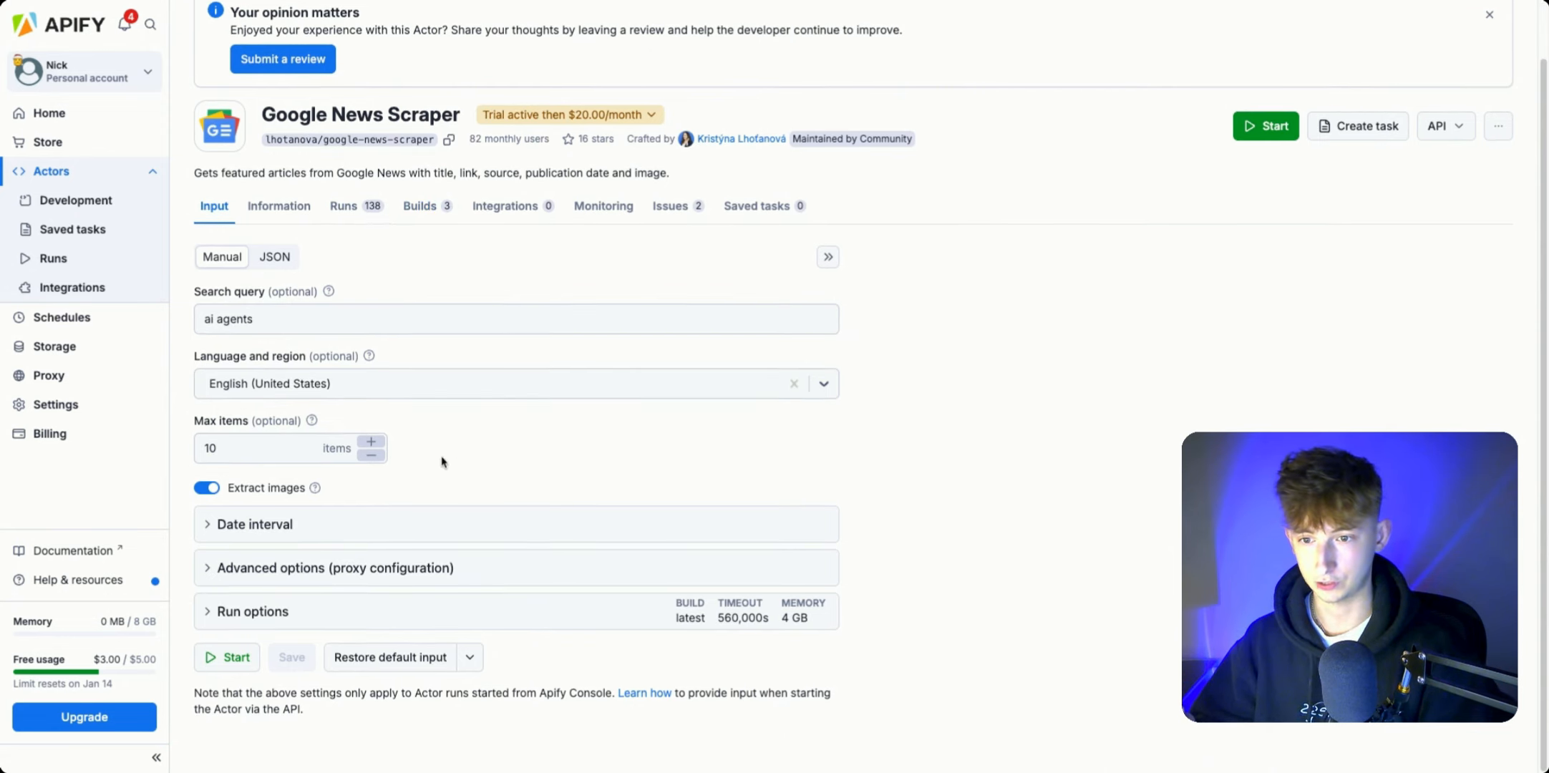
click(298, 329)
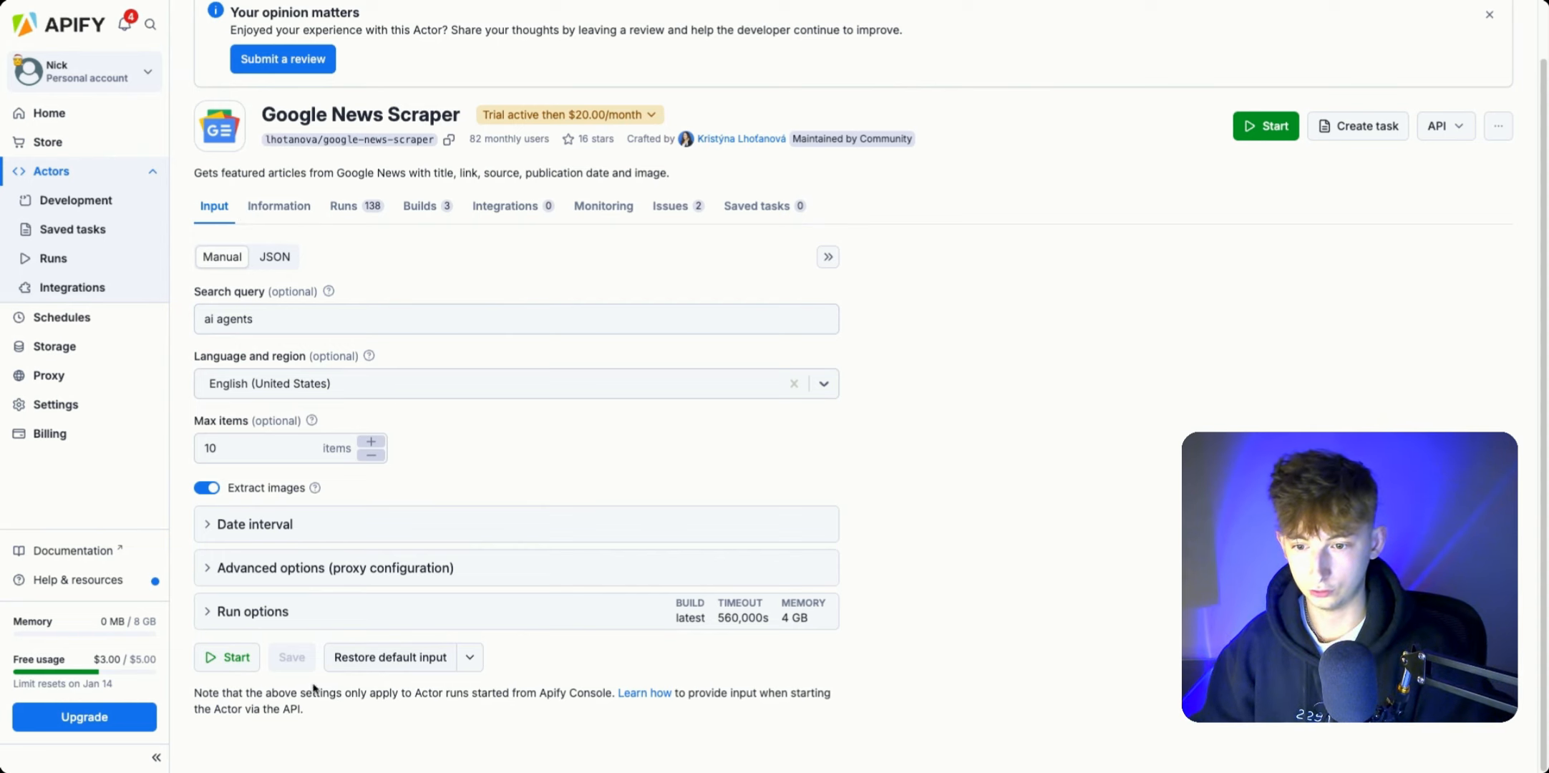
click(247, 614)
scroll(426, 605, down, 3)
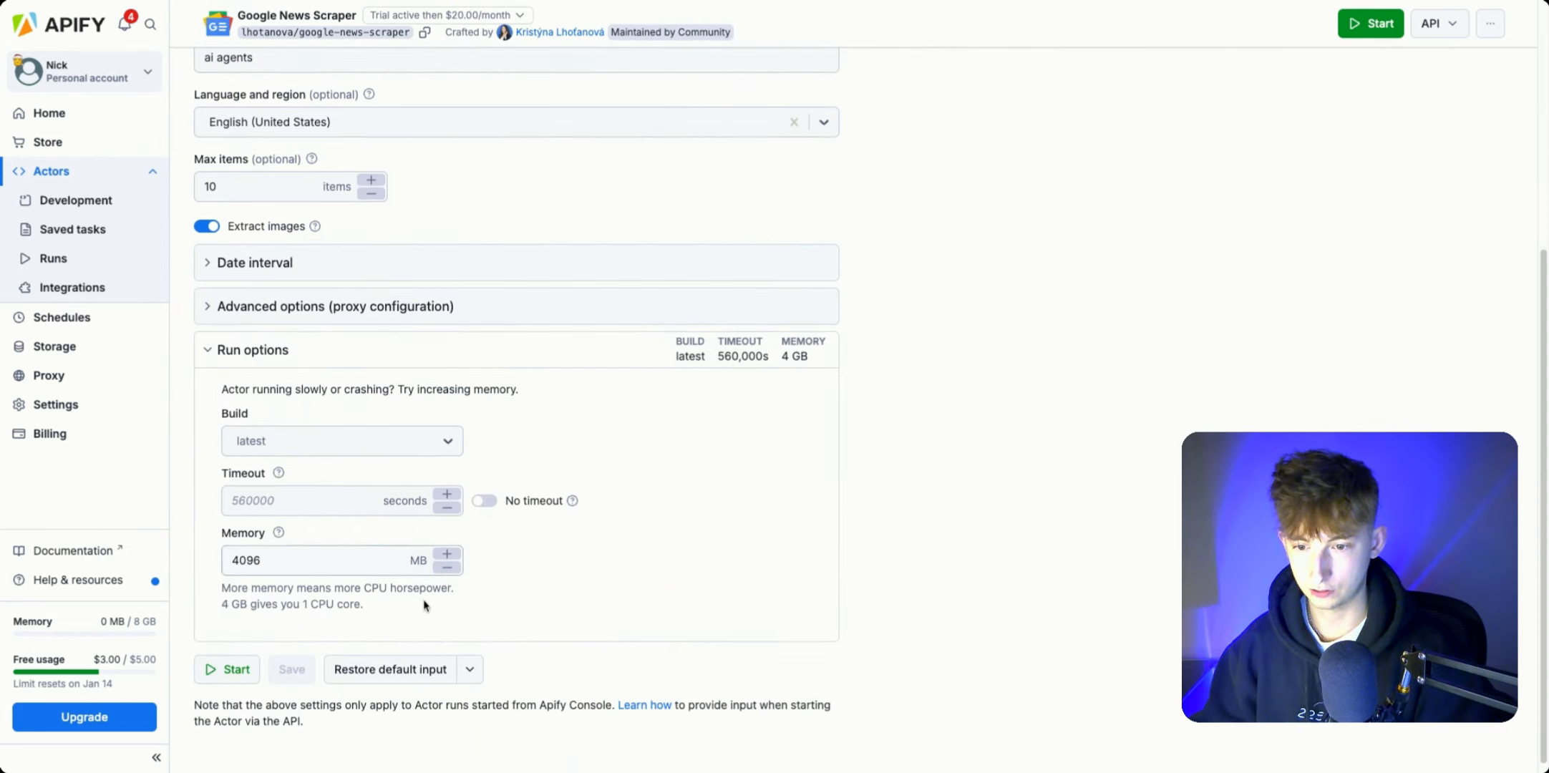
Step: Expand the Actor's date interval settings and inspect the Date from and Date to calendars without changing them
click(256, 251)
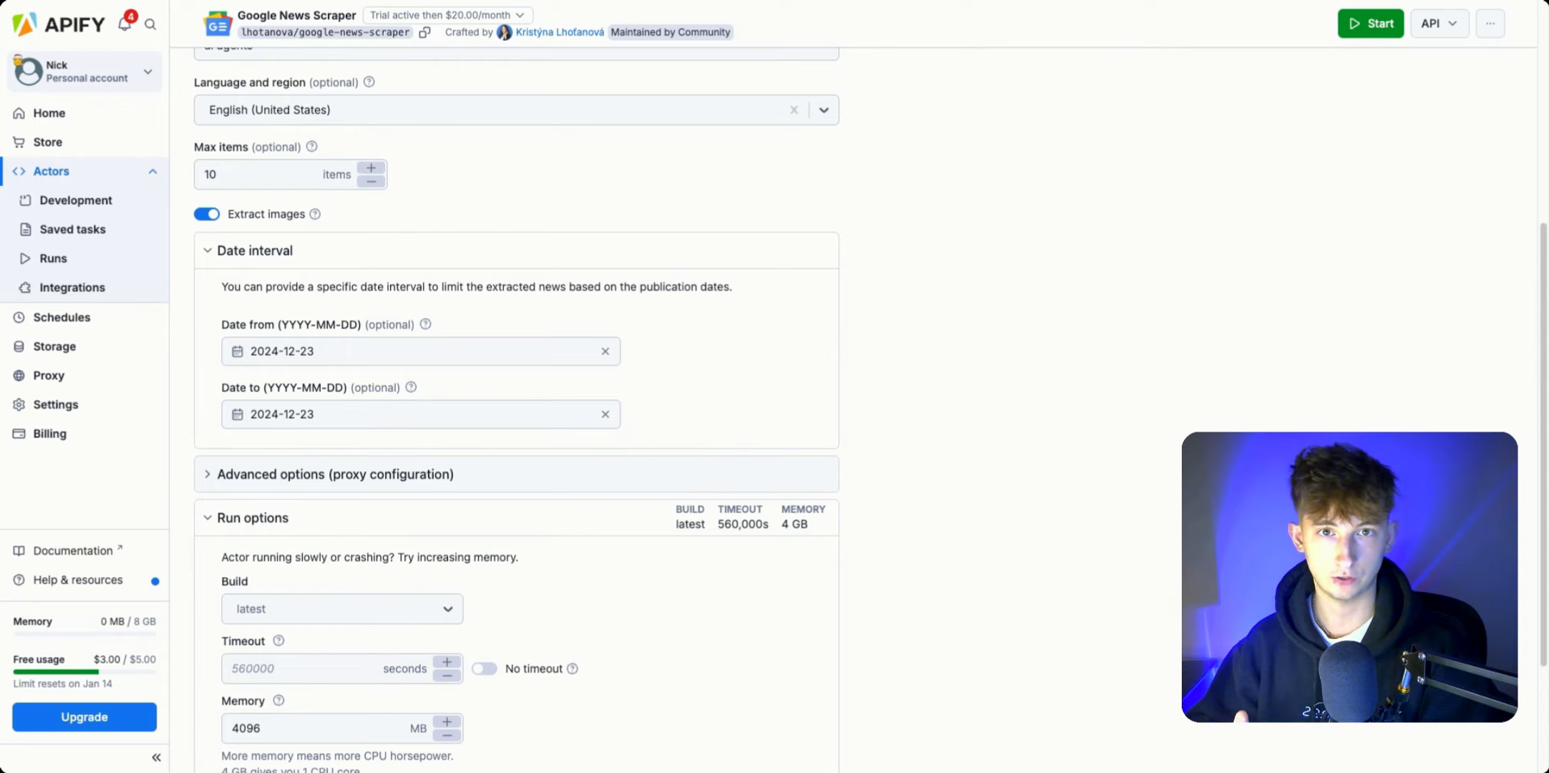
click(329, 416)
click(846, 413)
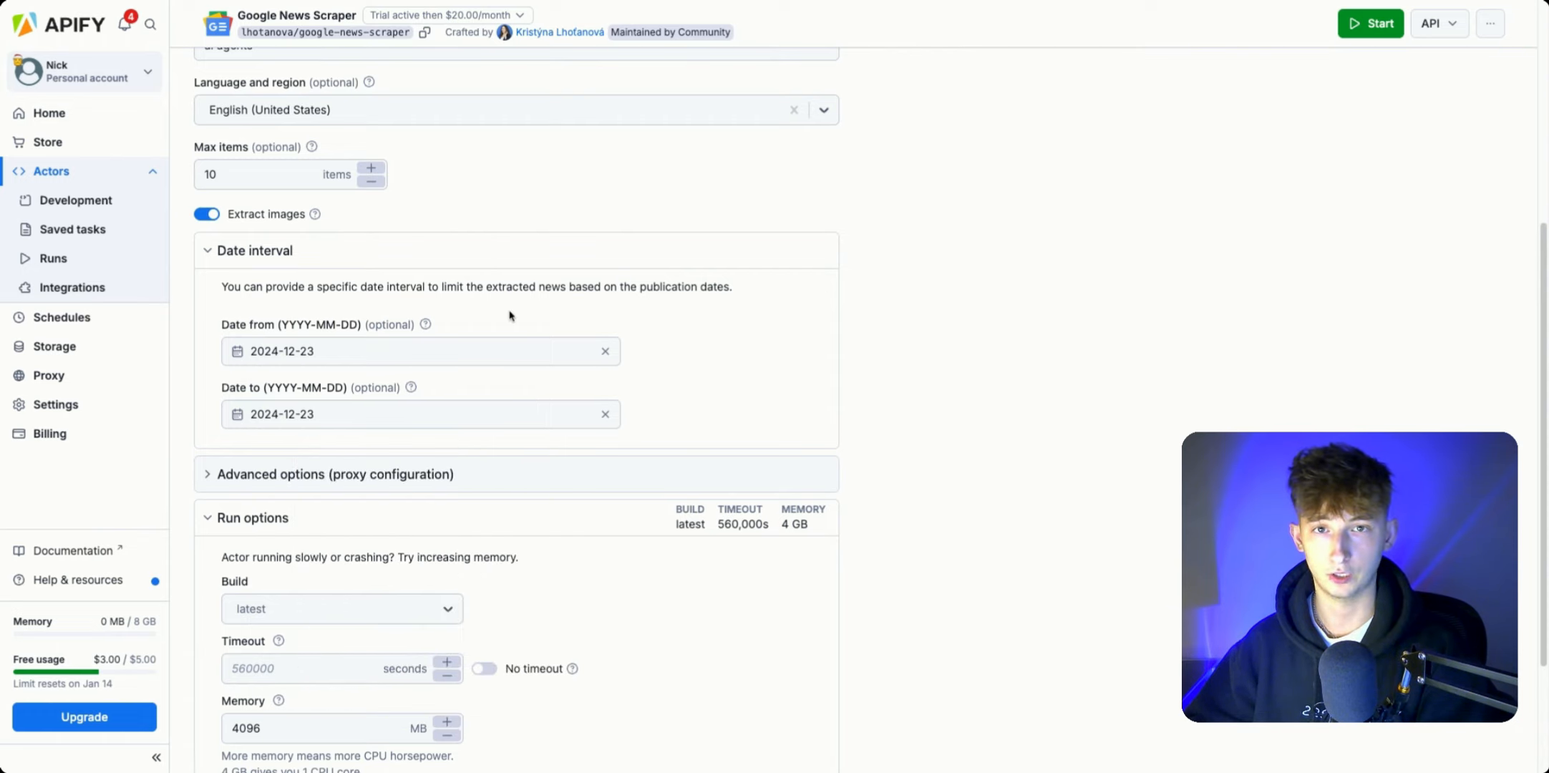
click(308, 434)
click(327, 356)
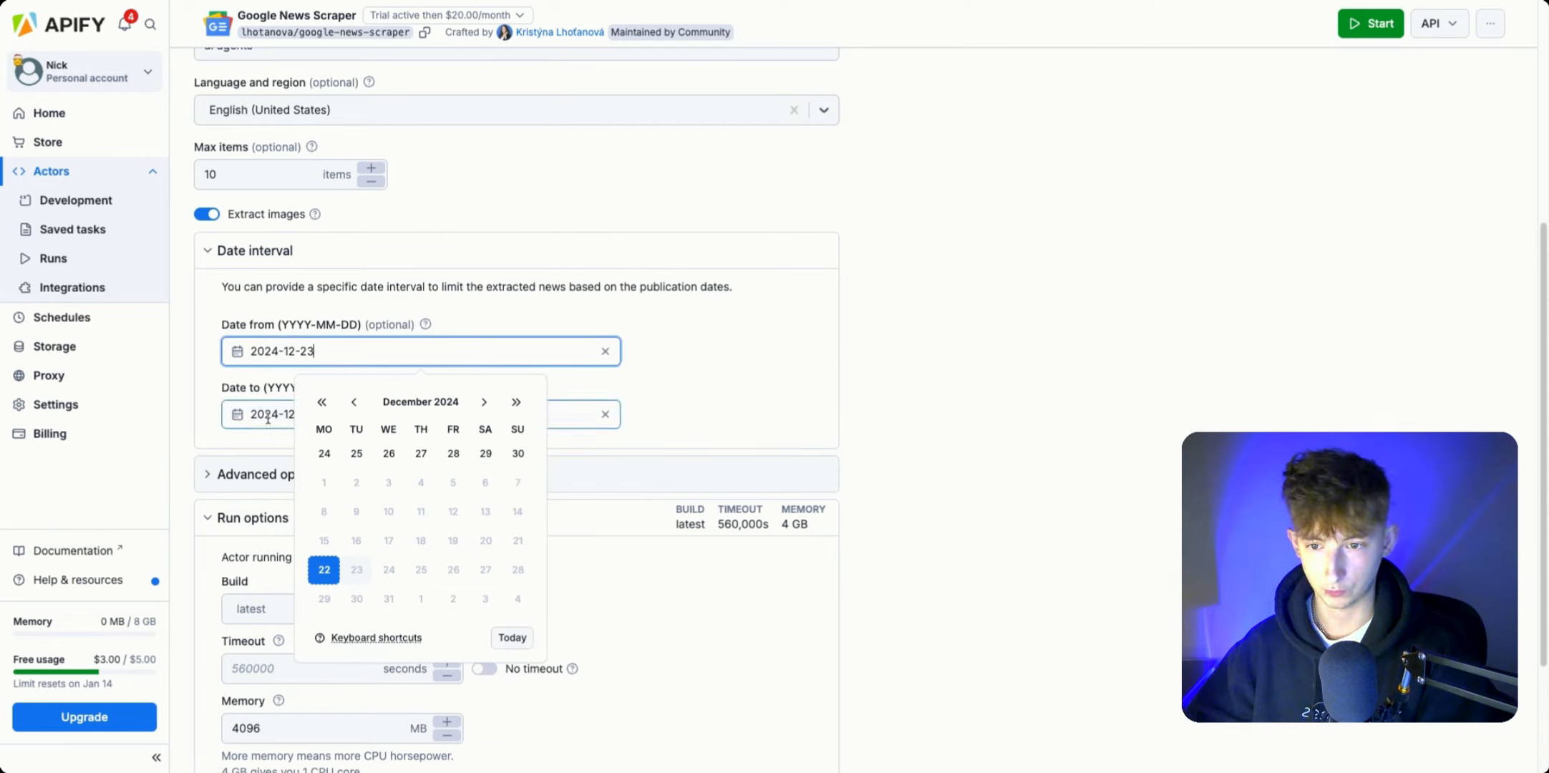
click(329, 416)
click(781, 428)
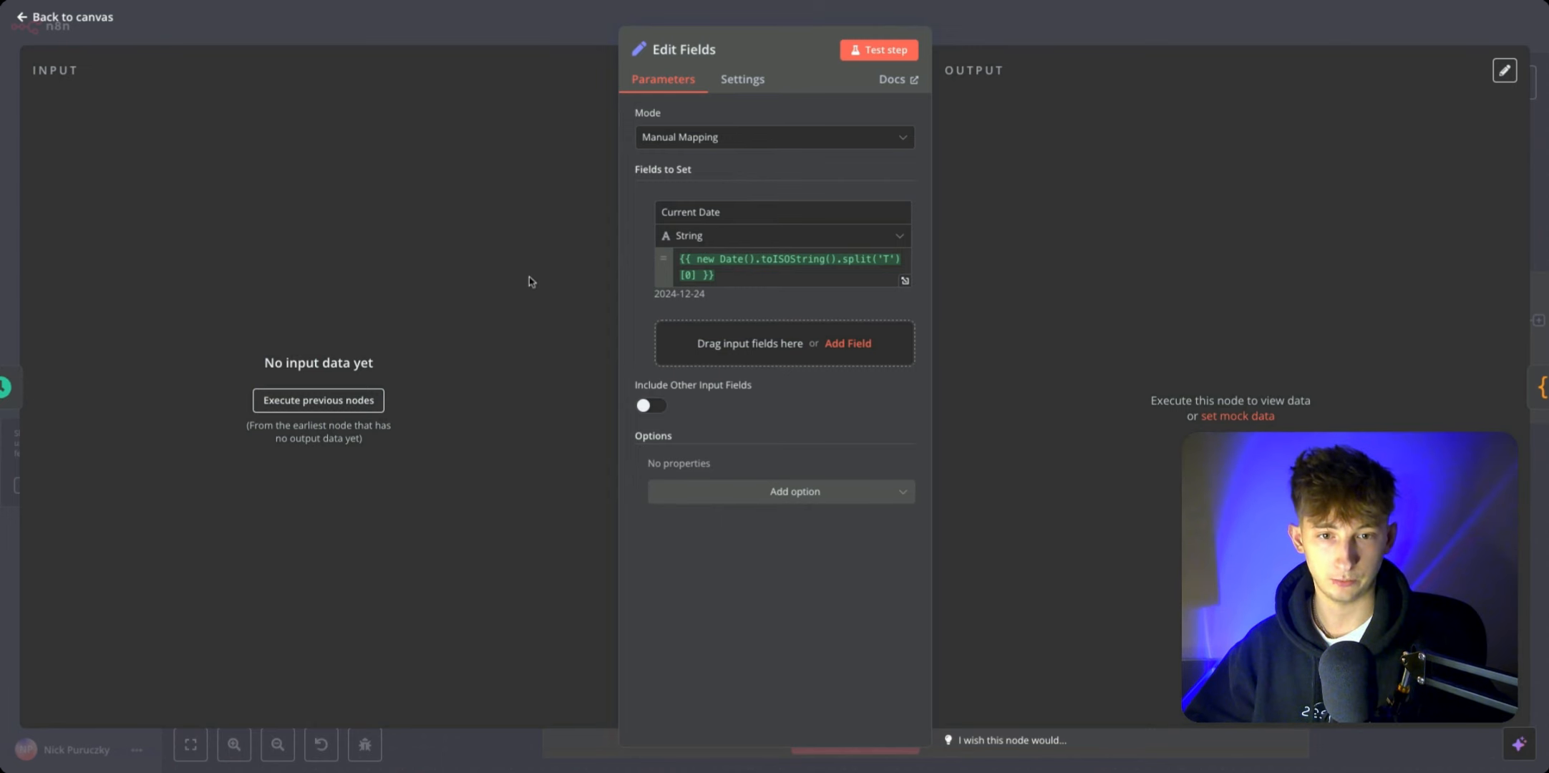
Step: Back in n8n, try {{ $now }} as the Current Date value in the Edit Fields node and examine the result's format
click(765, 280)
key(ctrl+a)
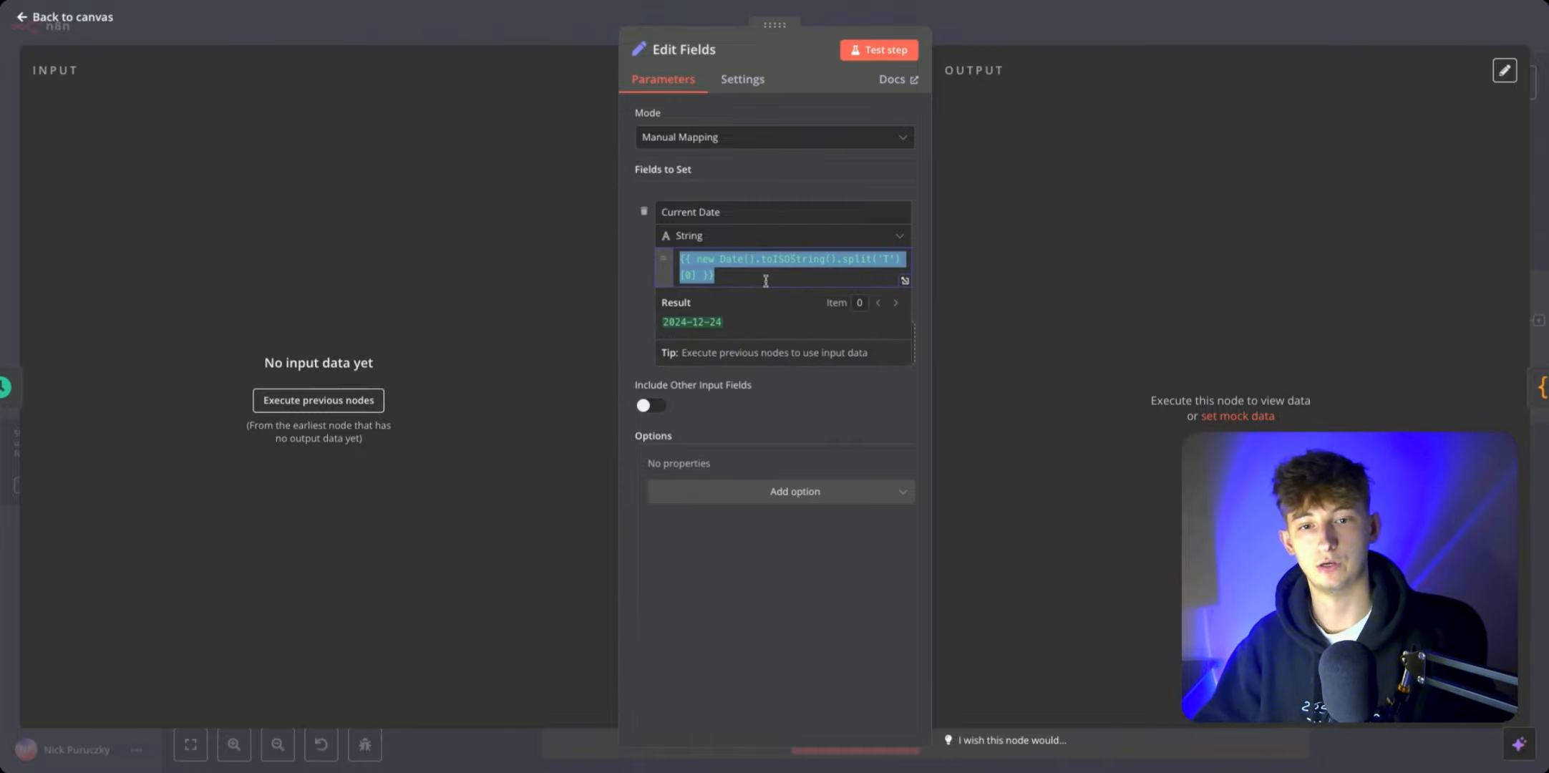
key(BackSpace)
text({{ $)
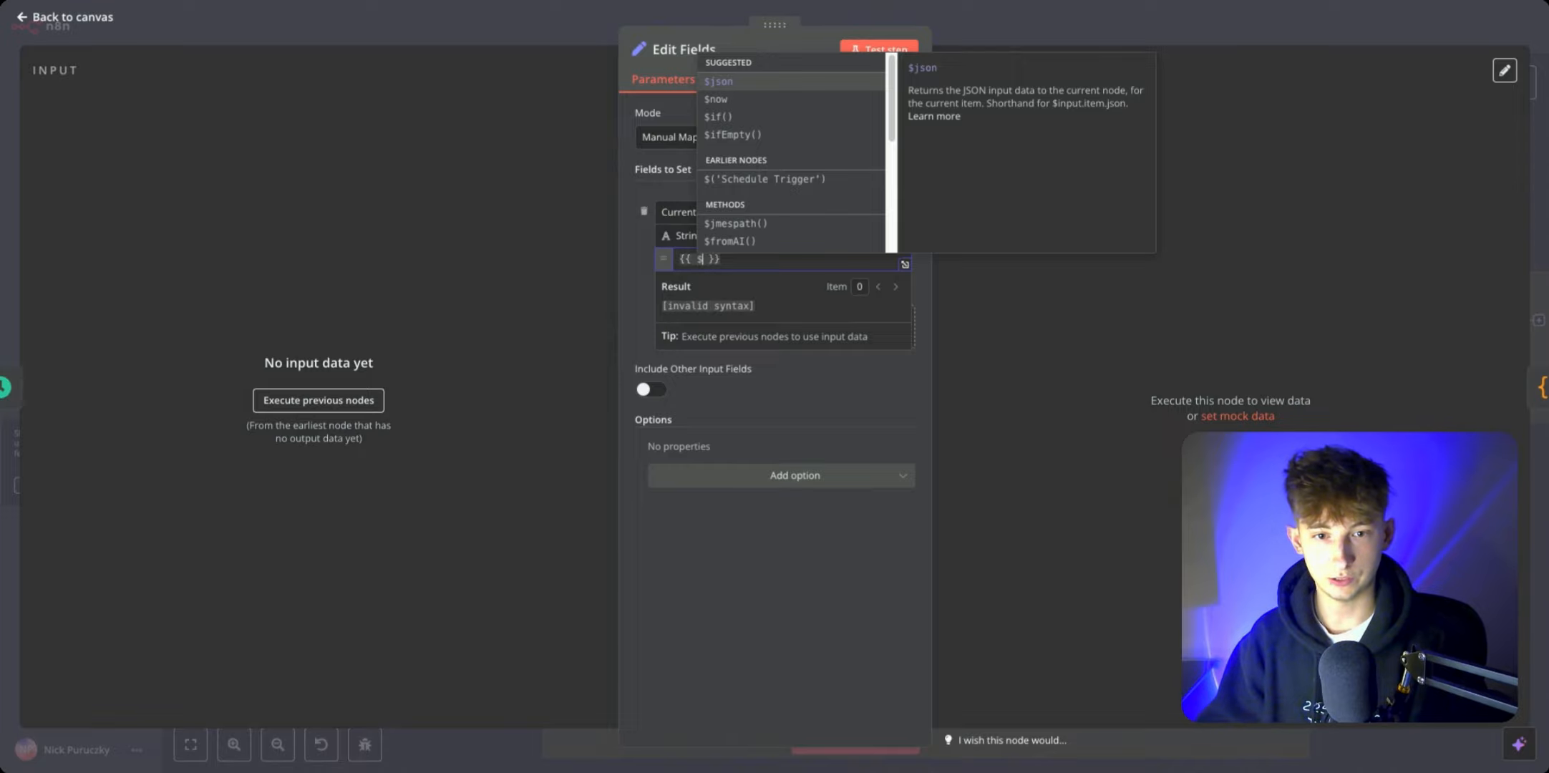
text(now)
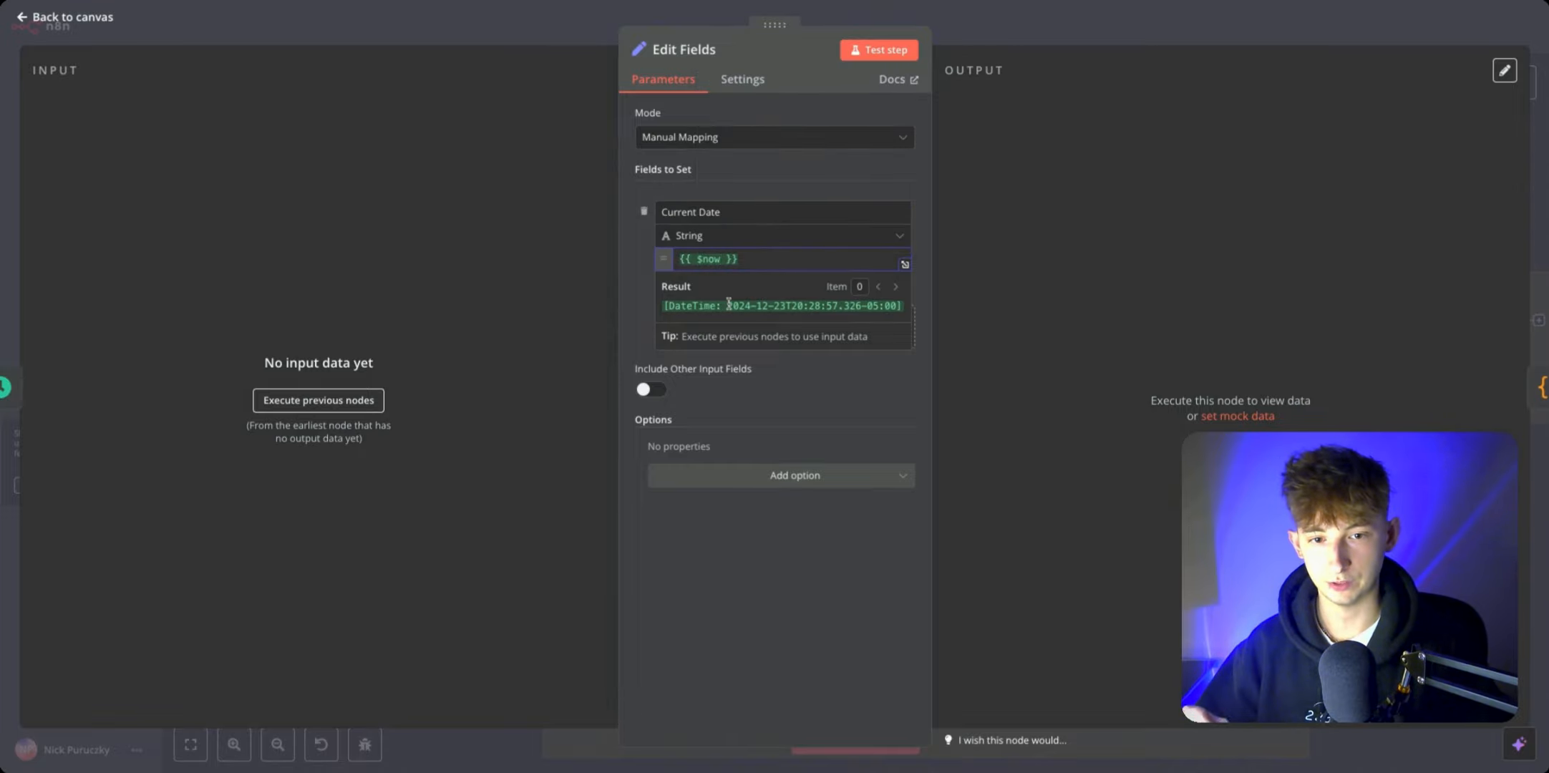
triple_click(726, 304)
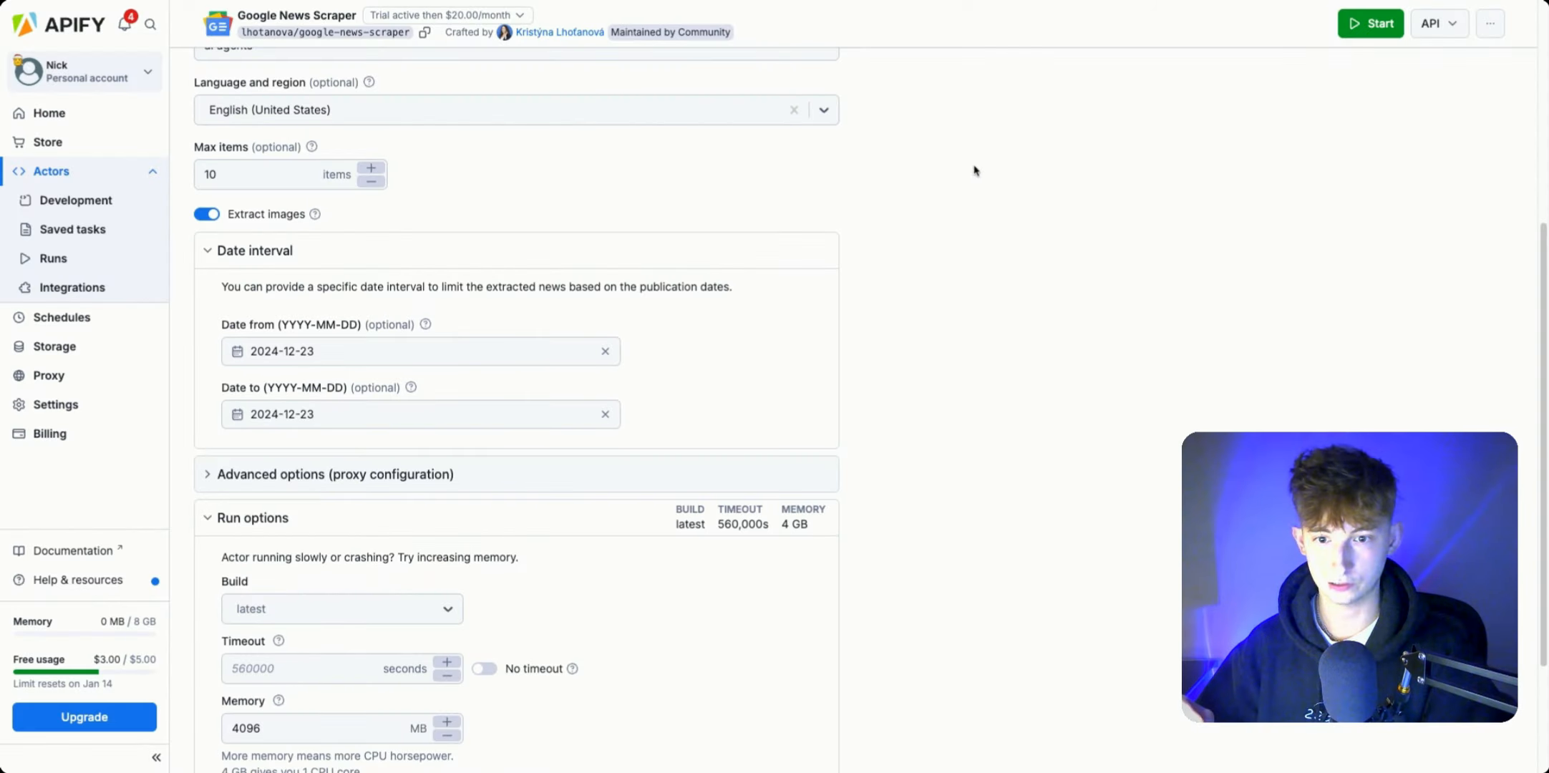
Step: Check the Date from format in Apify and restore the Current Date expression to {{ new Date().toISOString().split('T')[0] }} in n8n
triple_click(362, 332)
click(347, 329)
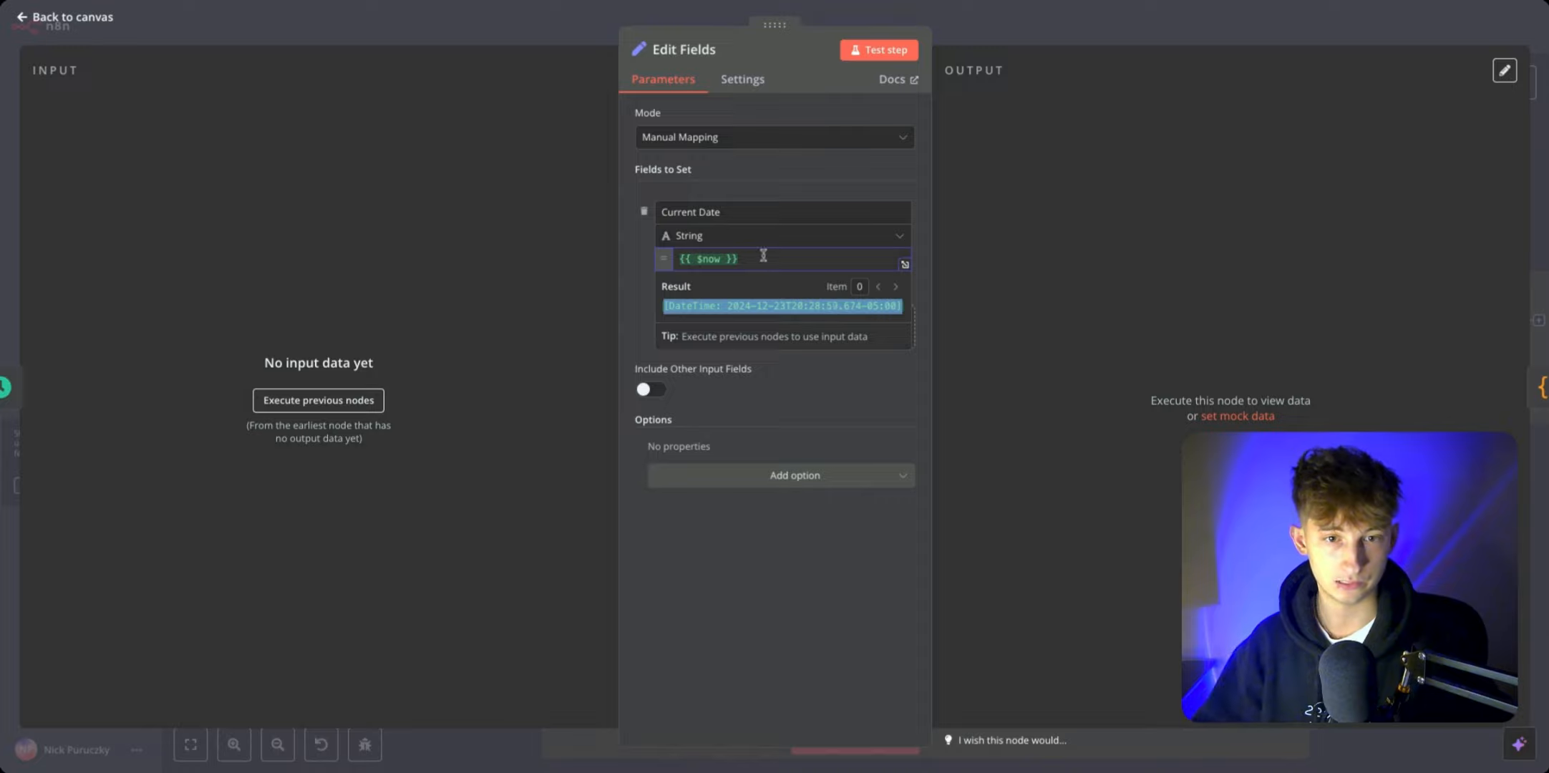
key(BackSpace)
text(new Date().toISOString().split('T')[0])
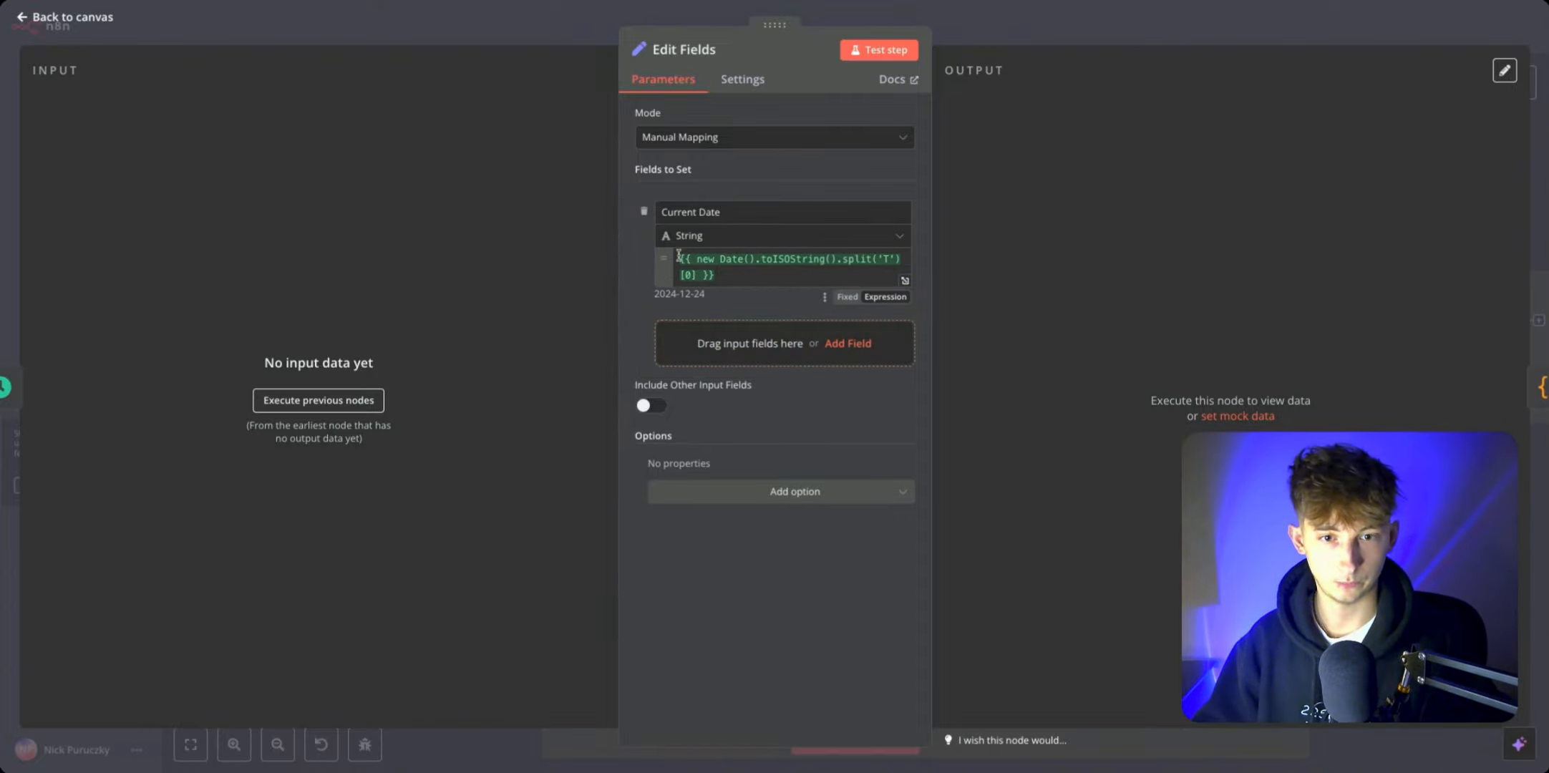
Step: Check the Current Date expression's preview, test the Edit Fields node, and return to the canvas
click(761, 434)
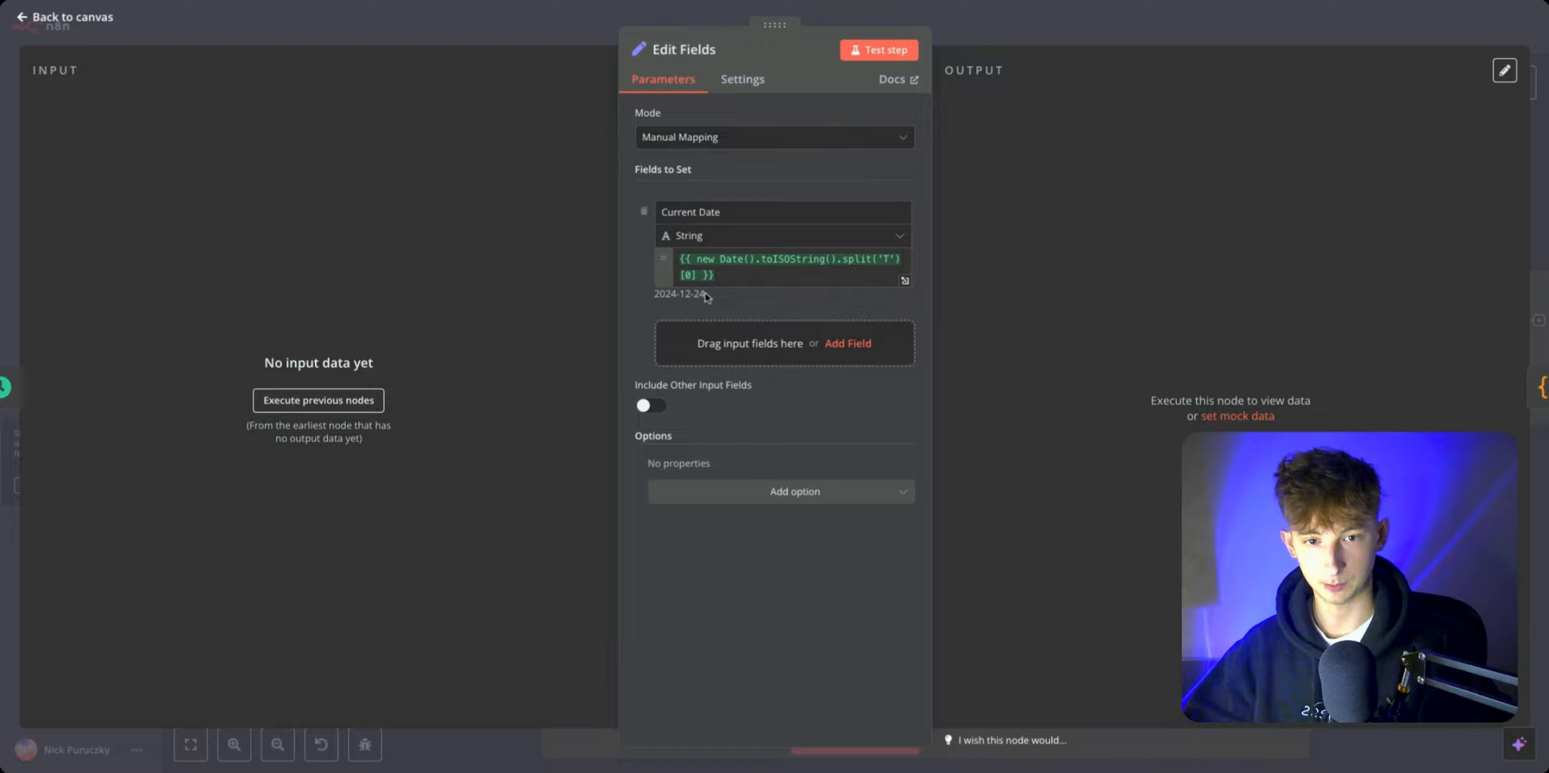
click(761, 278)
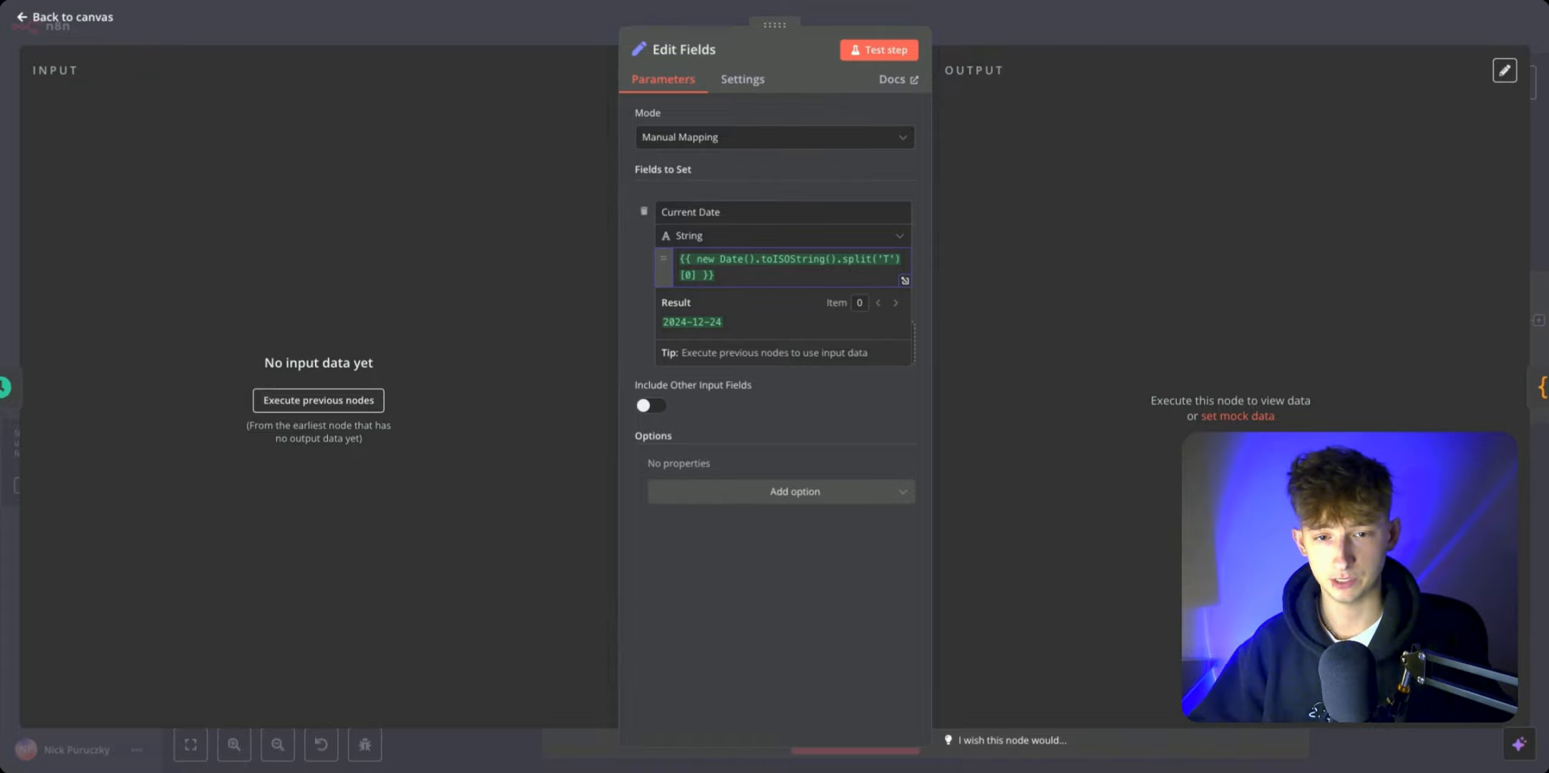
click(627, 350)
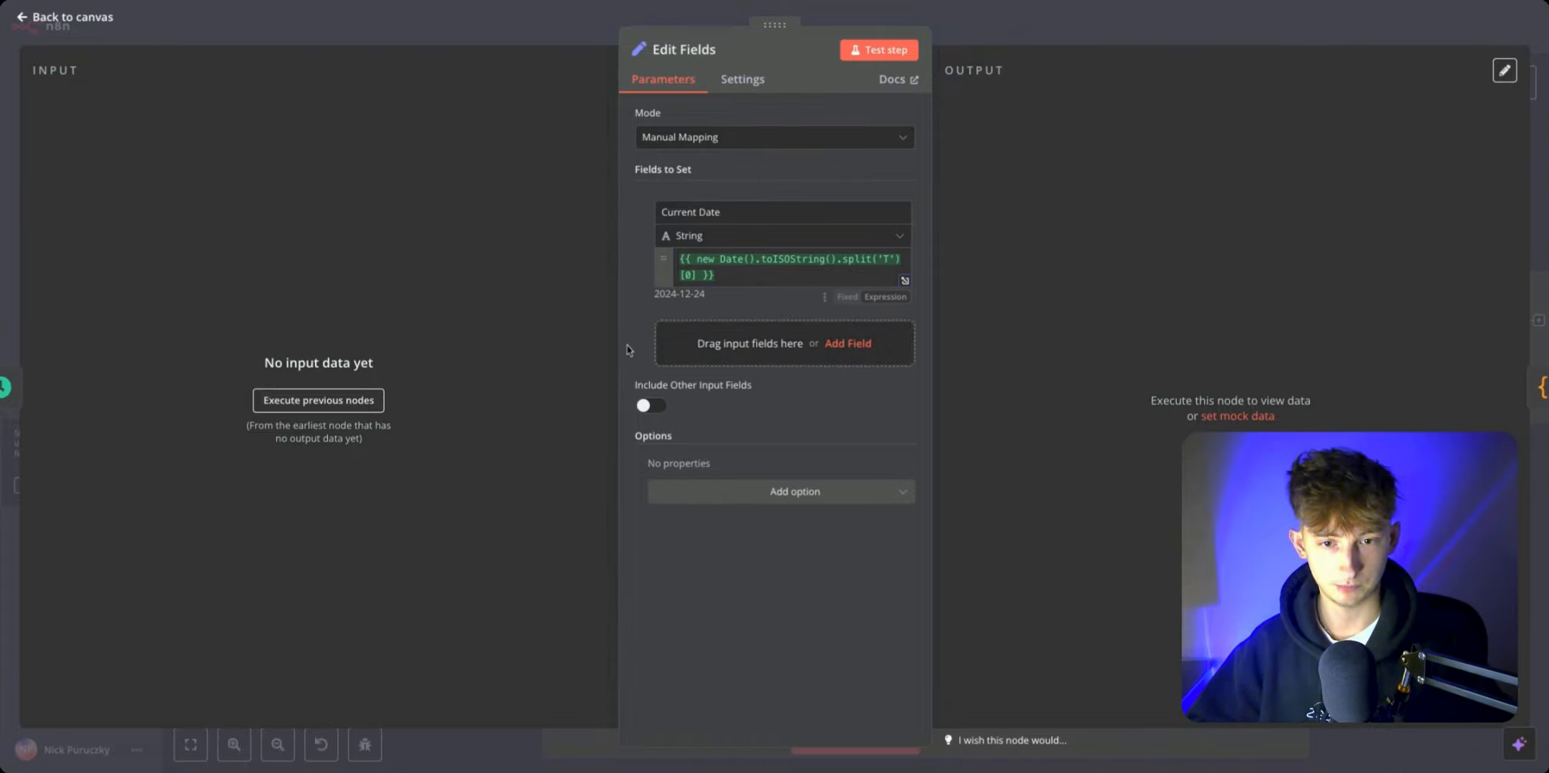
double_click(718, 299)
mouse_move(717, 295)
mouse_down()
mouse_move(699, 294)
mouse_move(711, 298)
mouse_up()
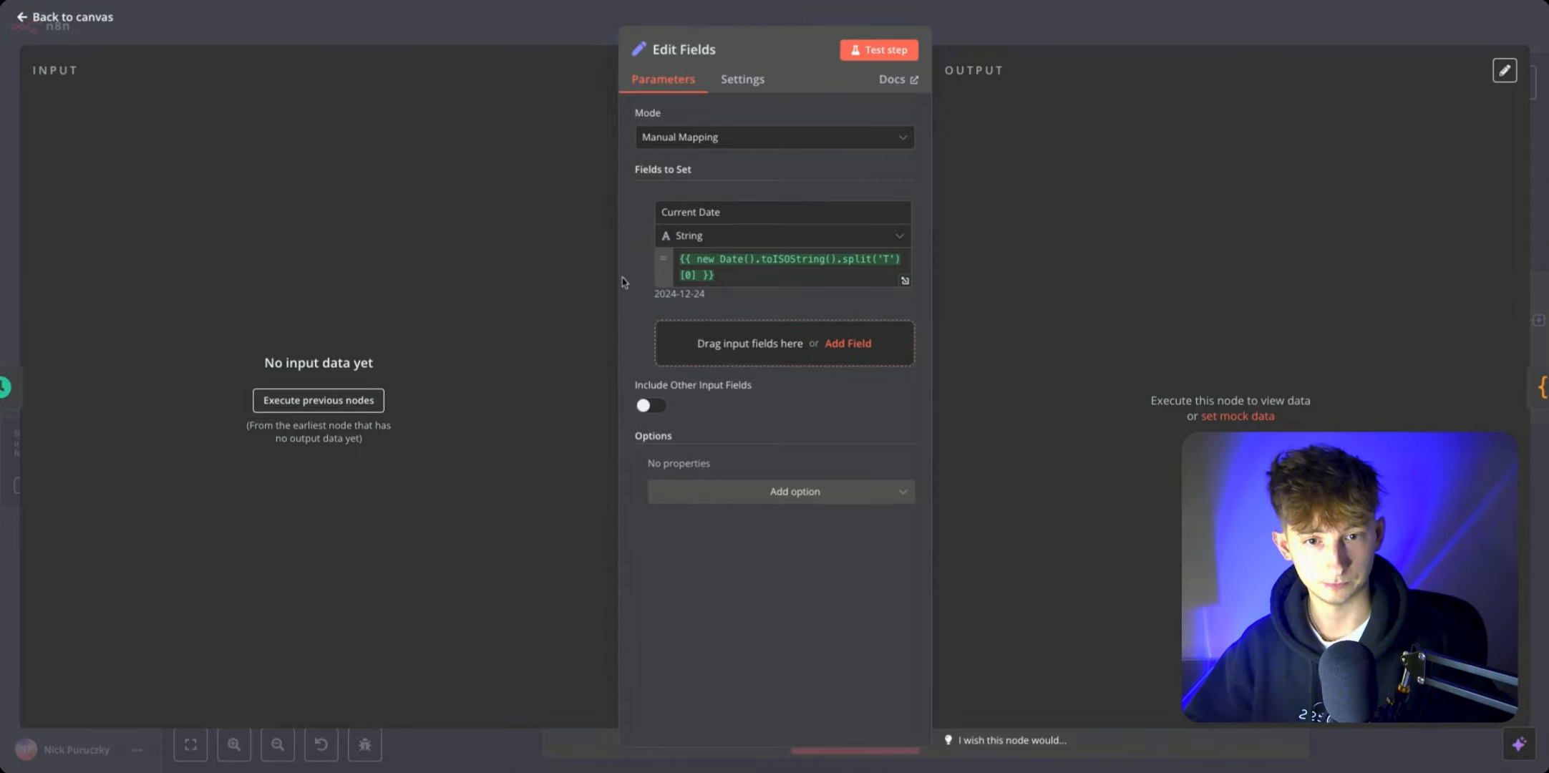
key(Escape)
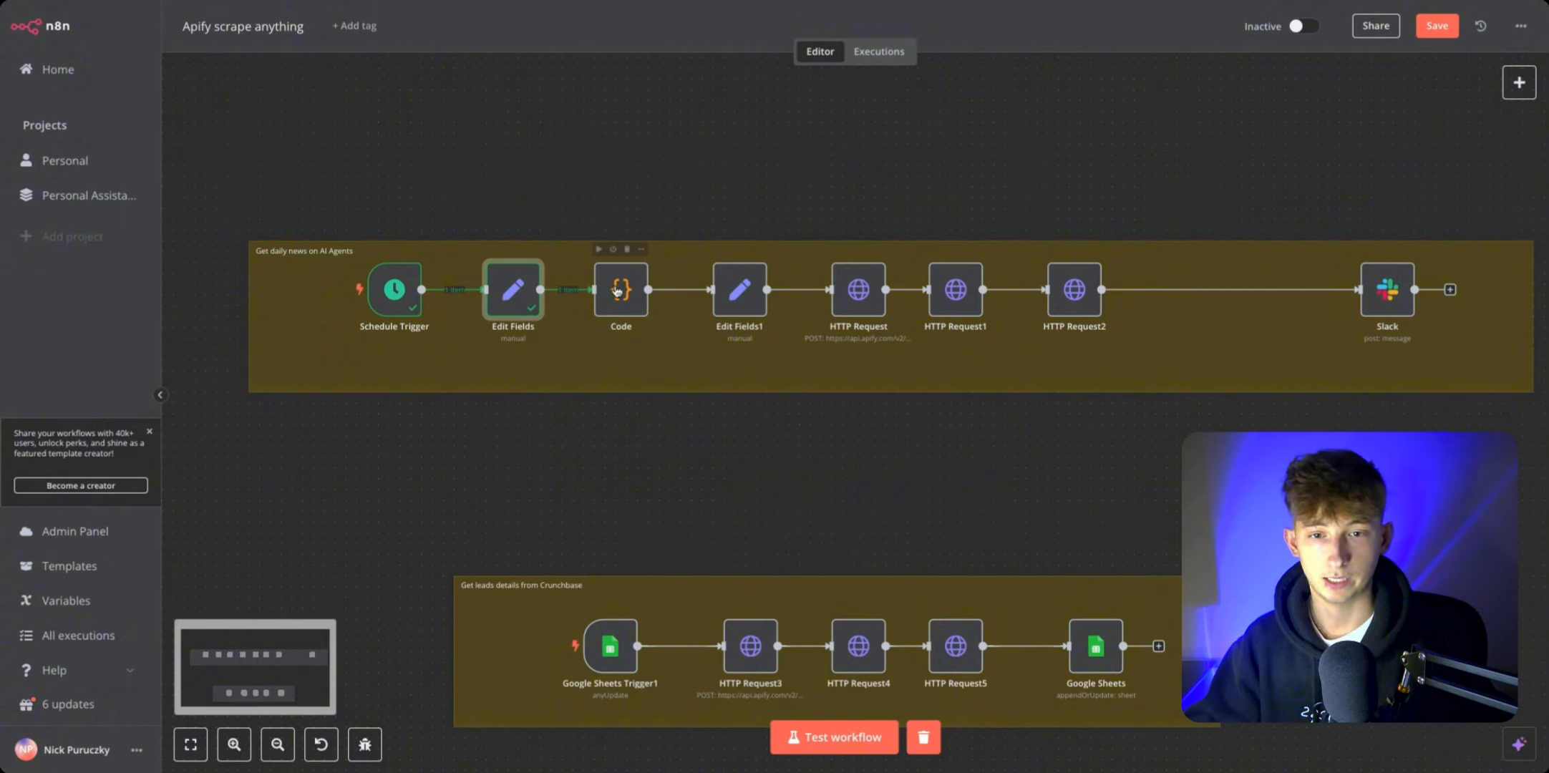
Step: Open the Code node and read through its JavaScript that generates past dates from the Current Date input
click(622, 290)
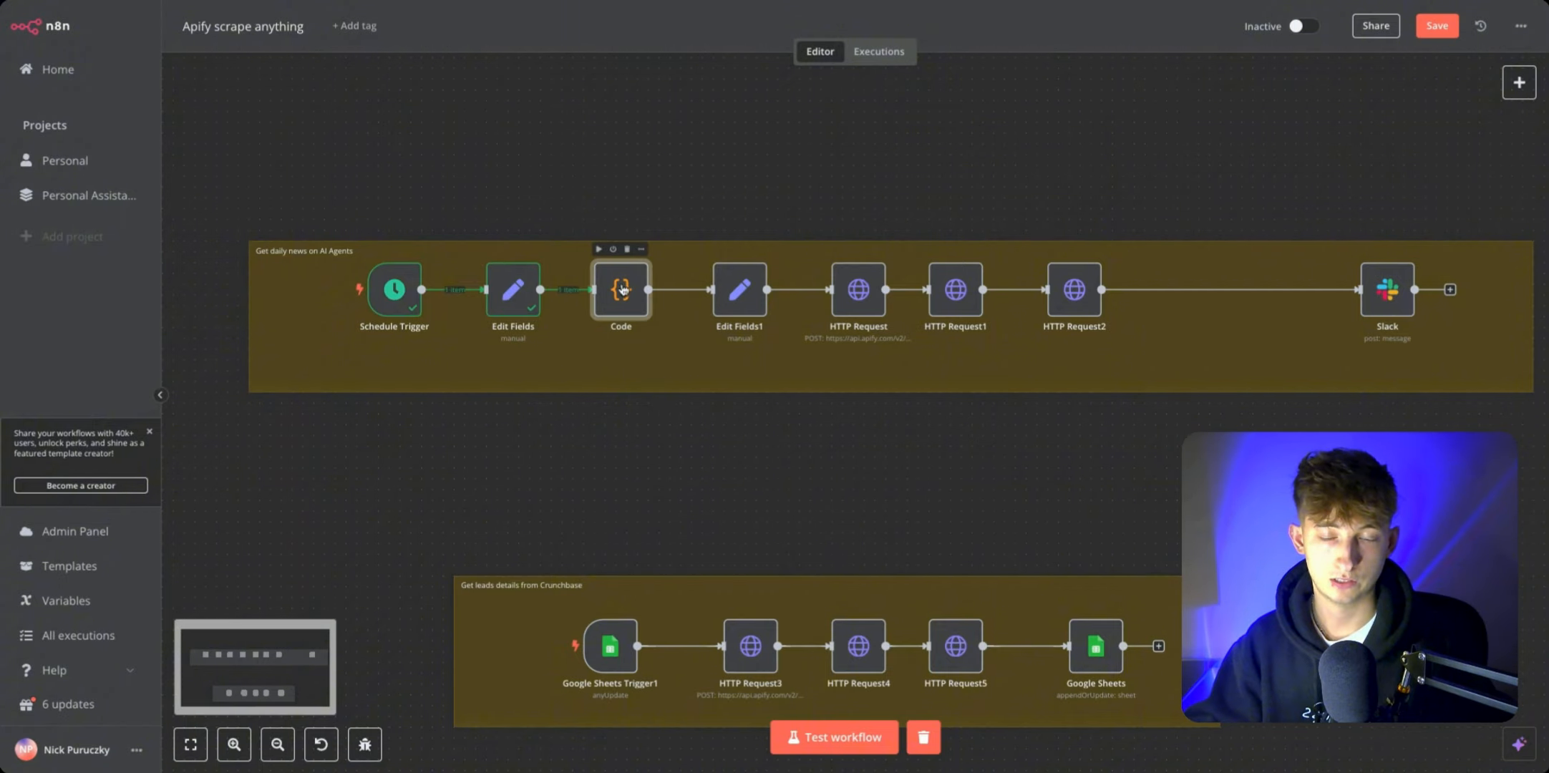
double_click(626, 306)
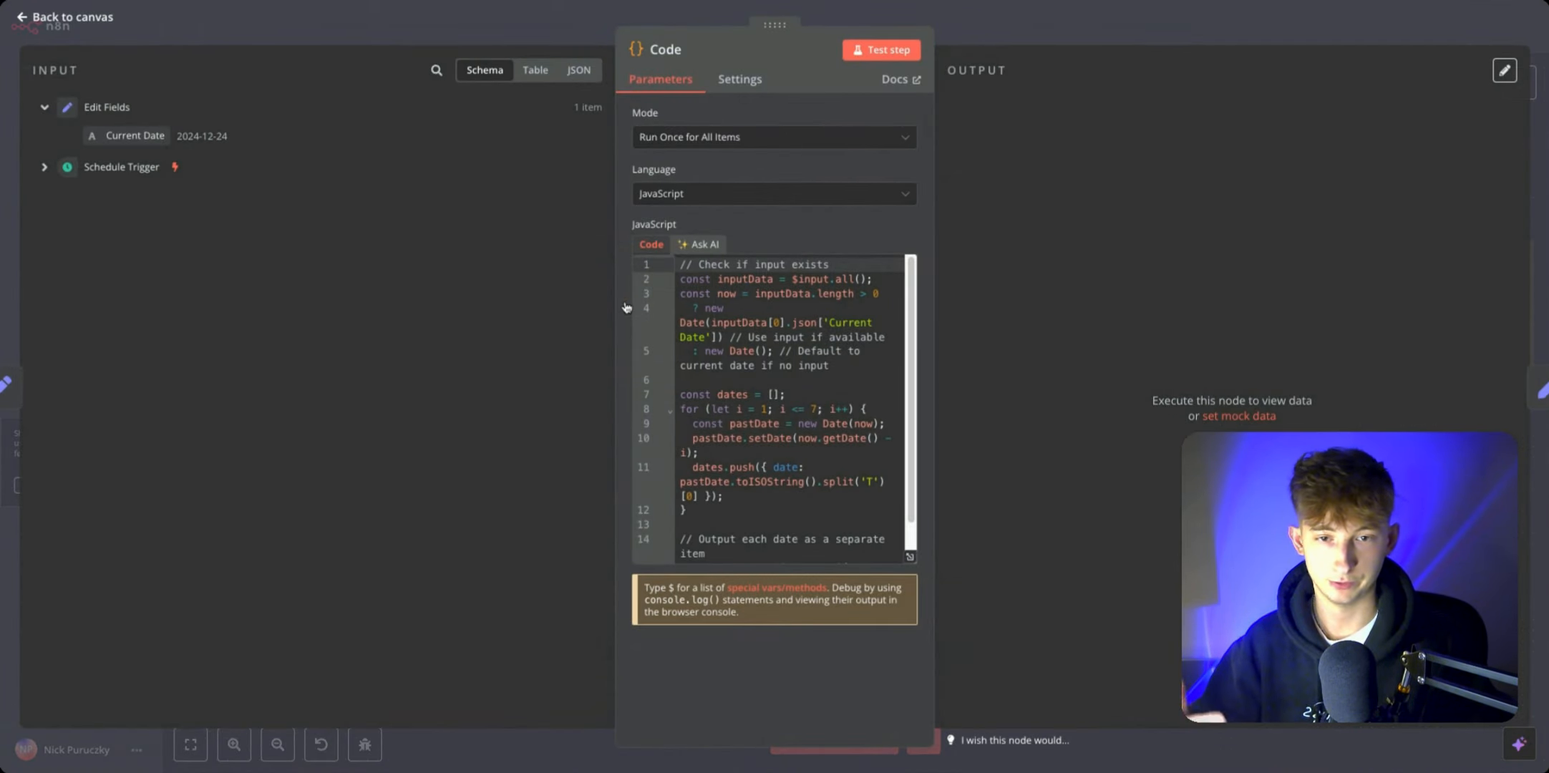
scroll(740, 364, down, 1)
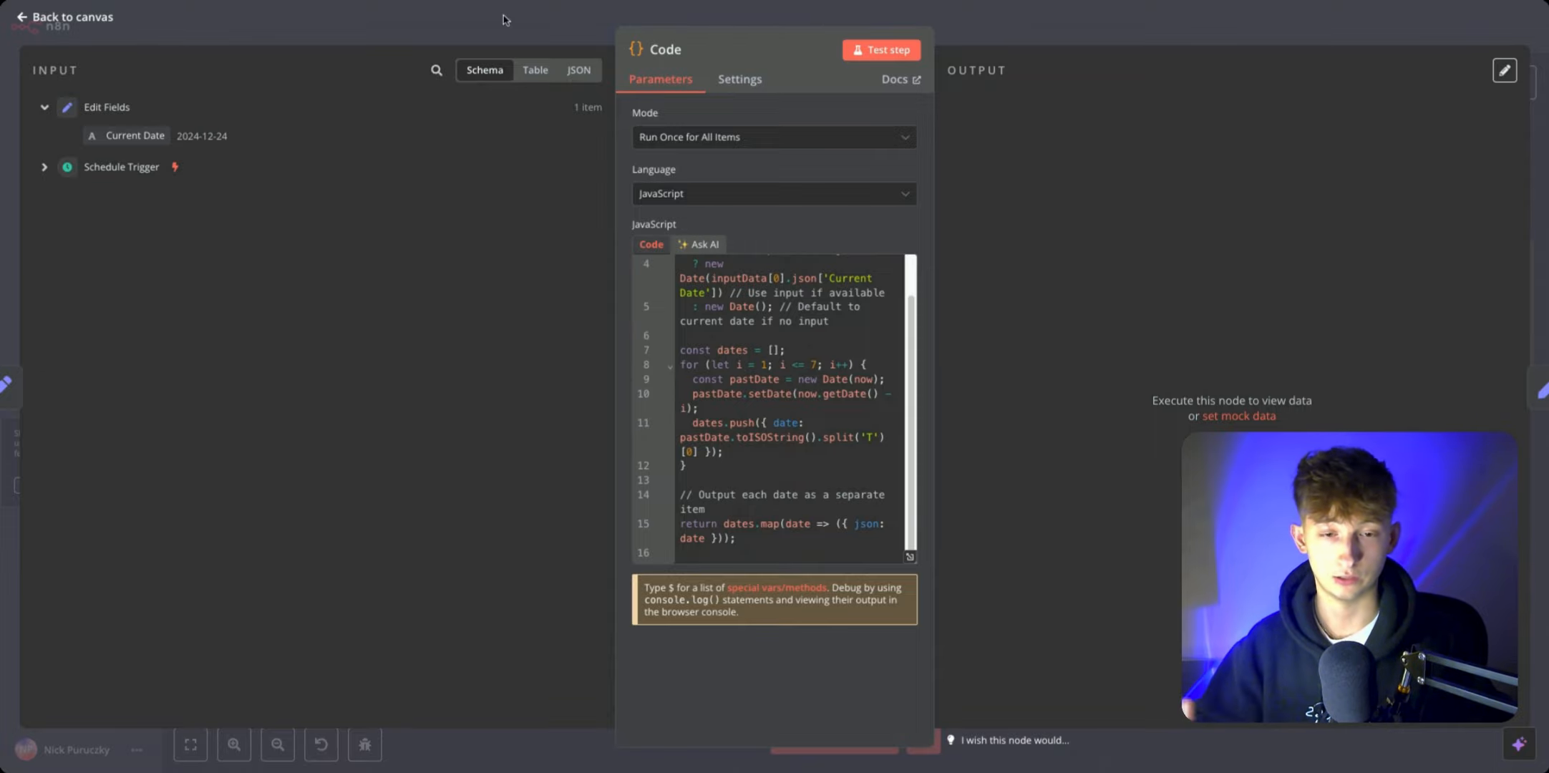
drag(747, 546, 690, 279)
scroll(747, 547, up, 1)
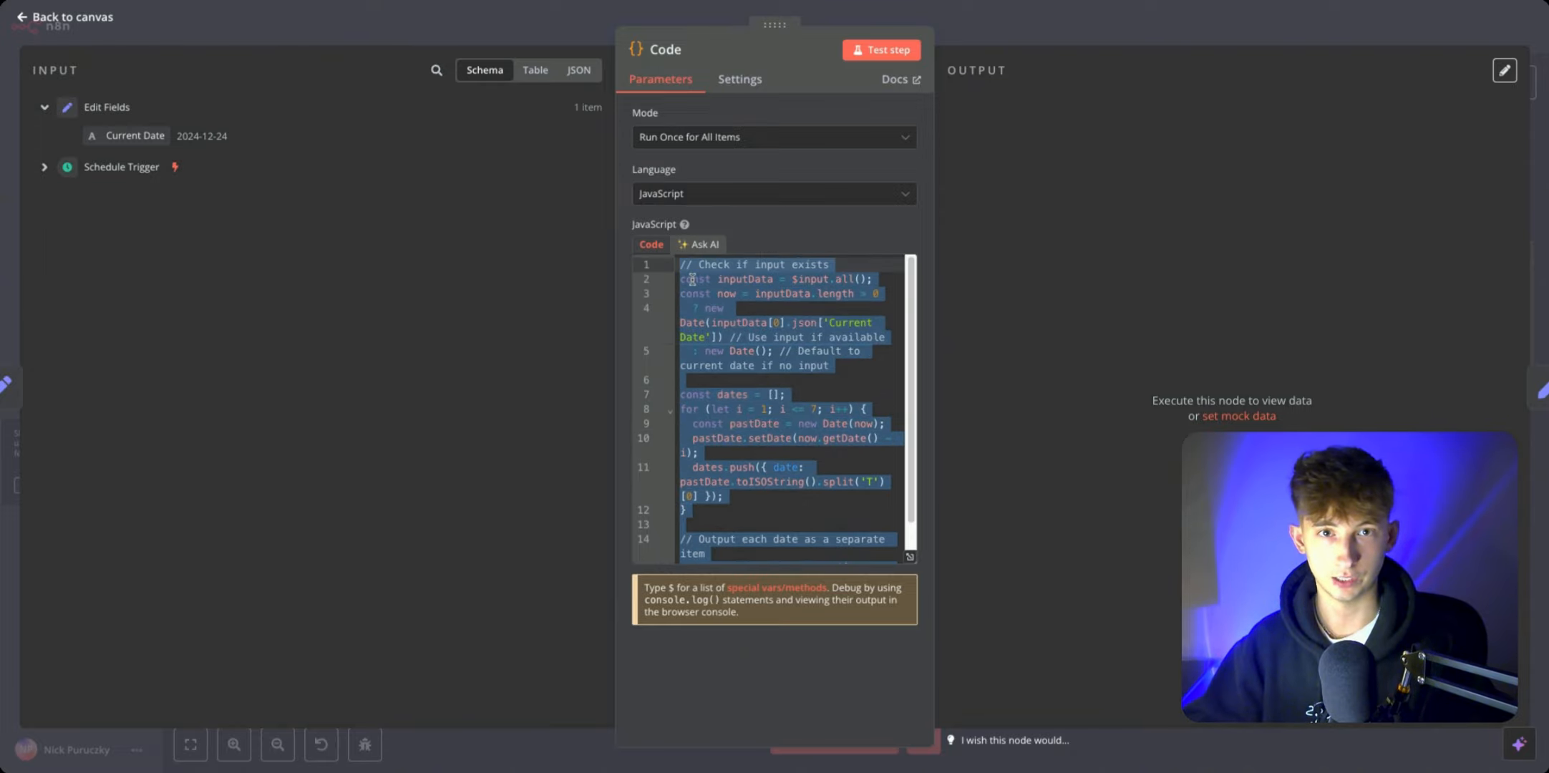
click(691, 279)
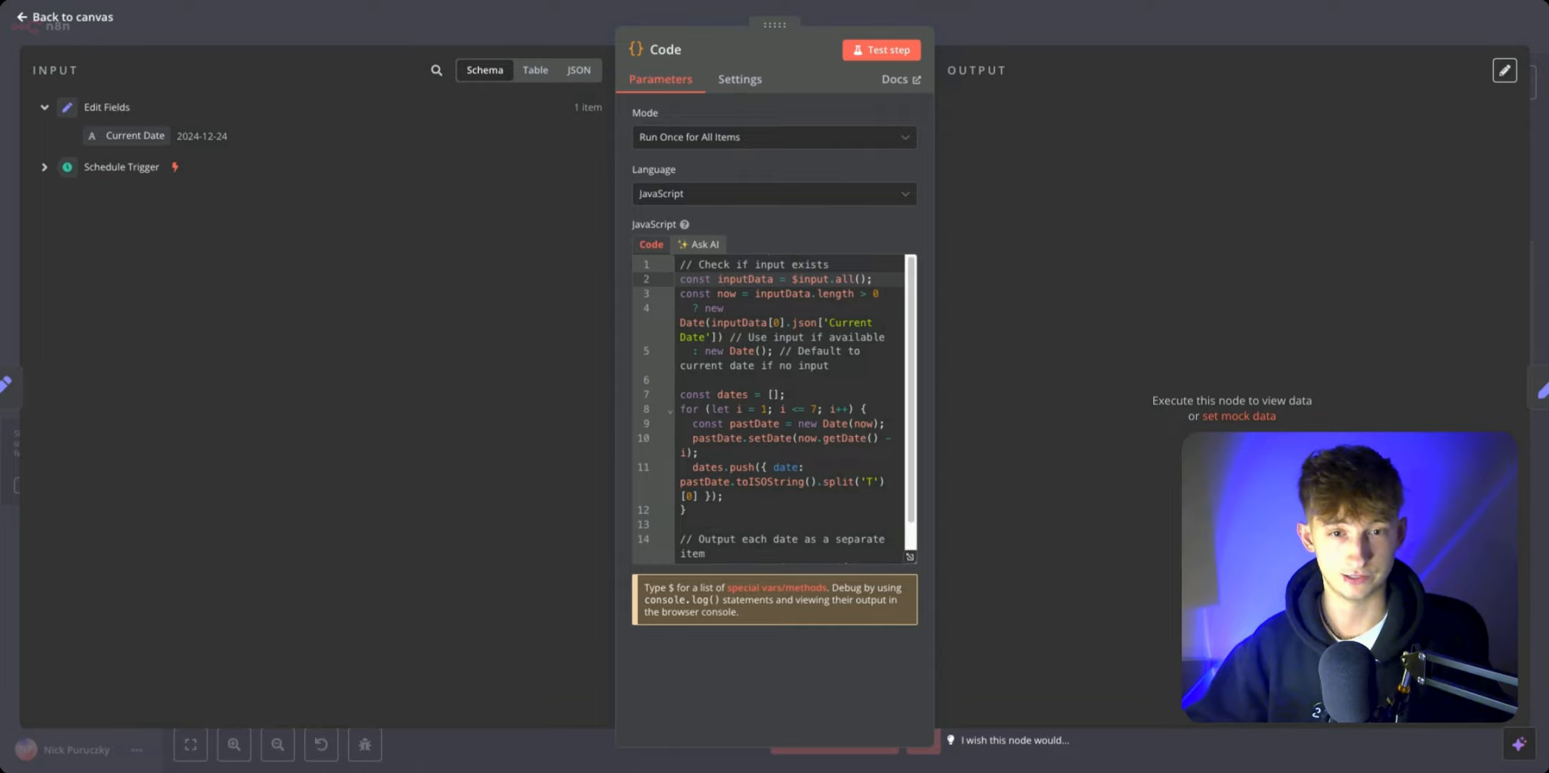
scroll(690, 297, down, 1)
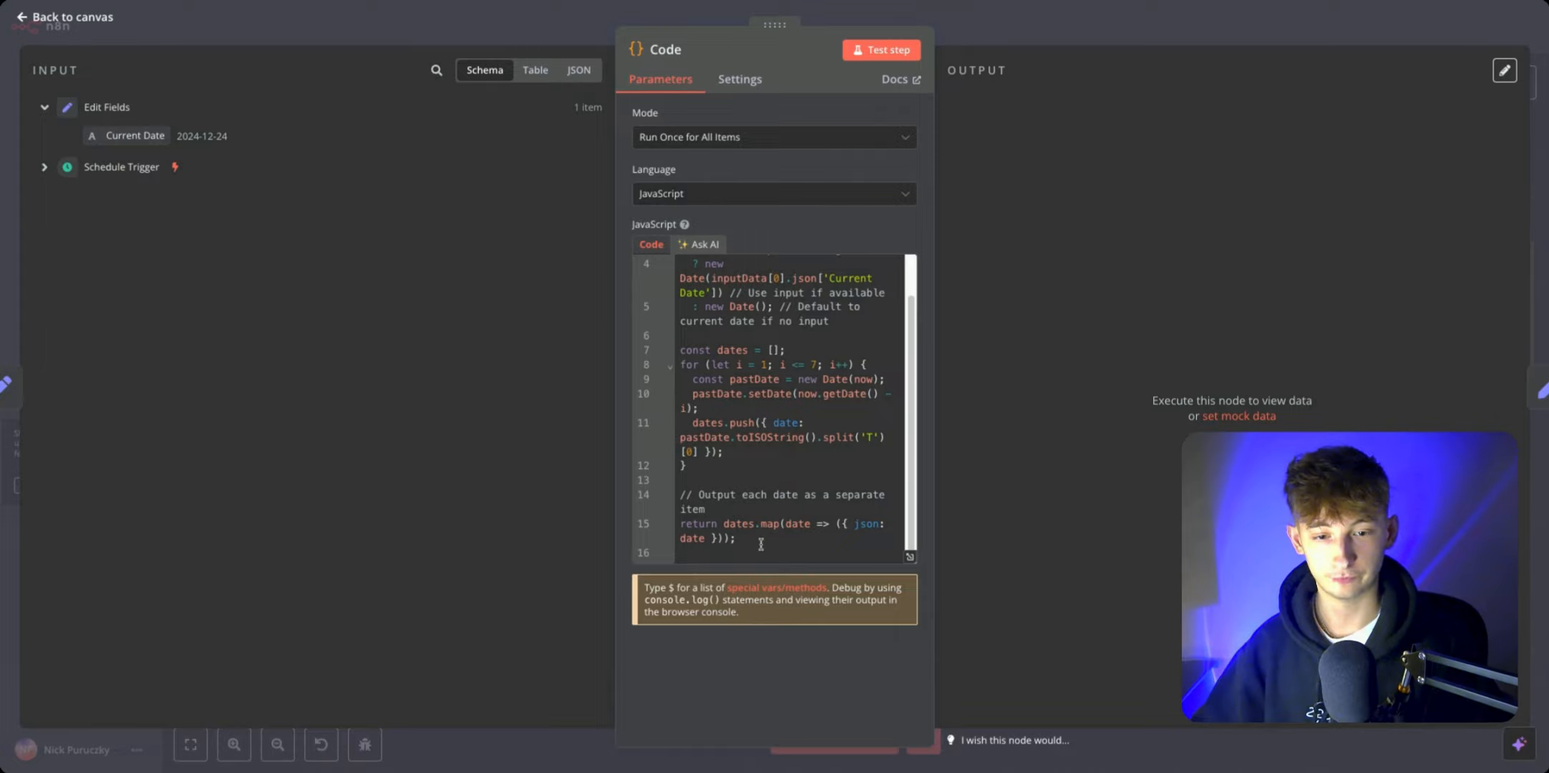
Step: Highlight the Code node's whole JavaScript and return to the canvas
mouse_move(756, 542)
mouse_down()
mouse_move(705, 410)
mouse_move(682, 260)
mouse_move(716, 283)
mouse_move(715, 430)
mouse_move(784, 524)
mouse_move(737, 539)
mouse_up()
click(692, 275)
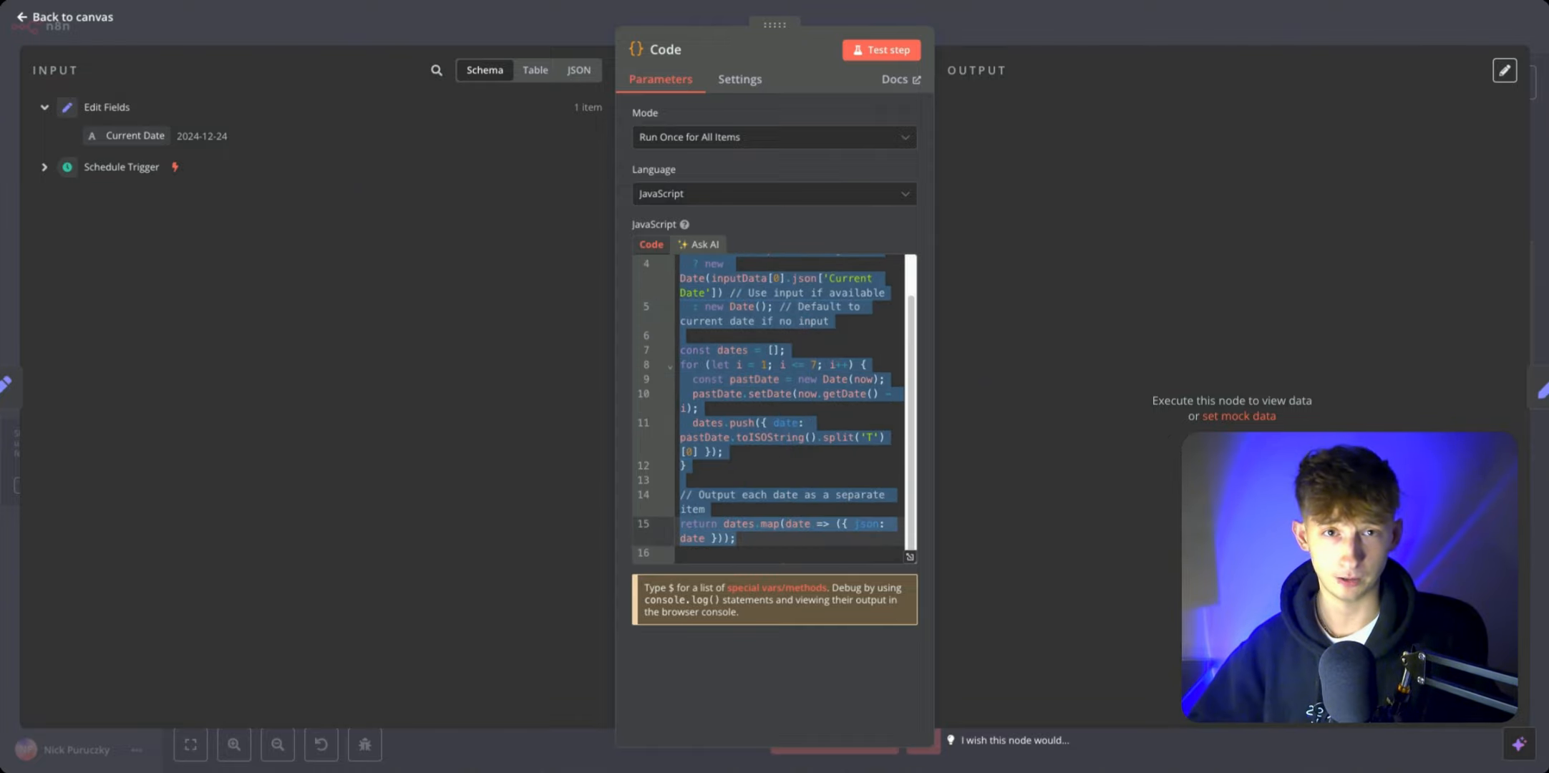
key(Escape)
key(Escape)
scroll(823, 484, right, 1)
scroll(825, 484, left, 2)
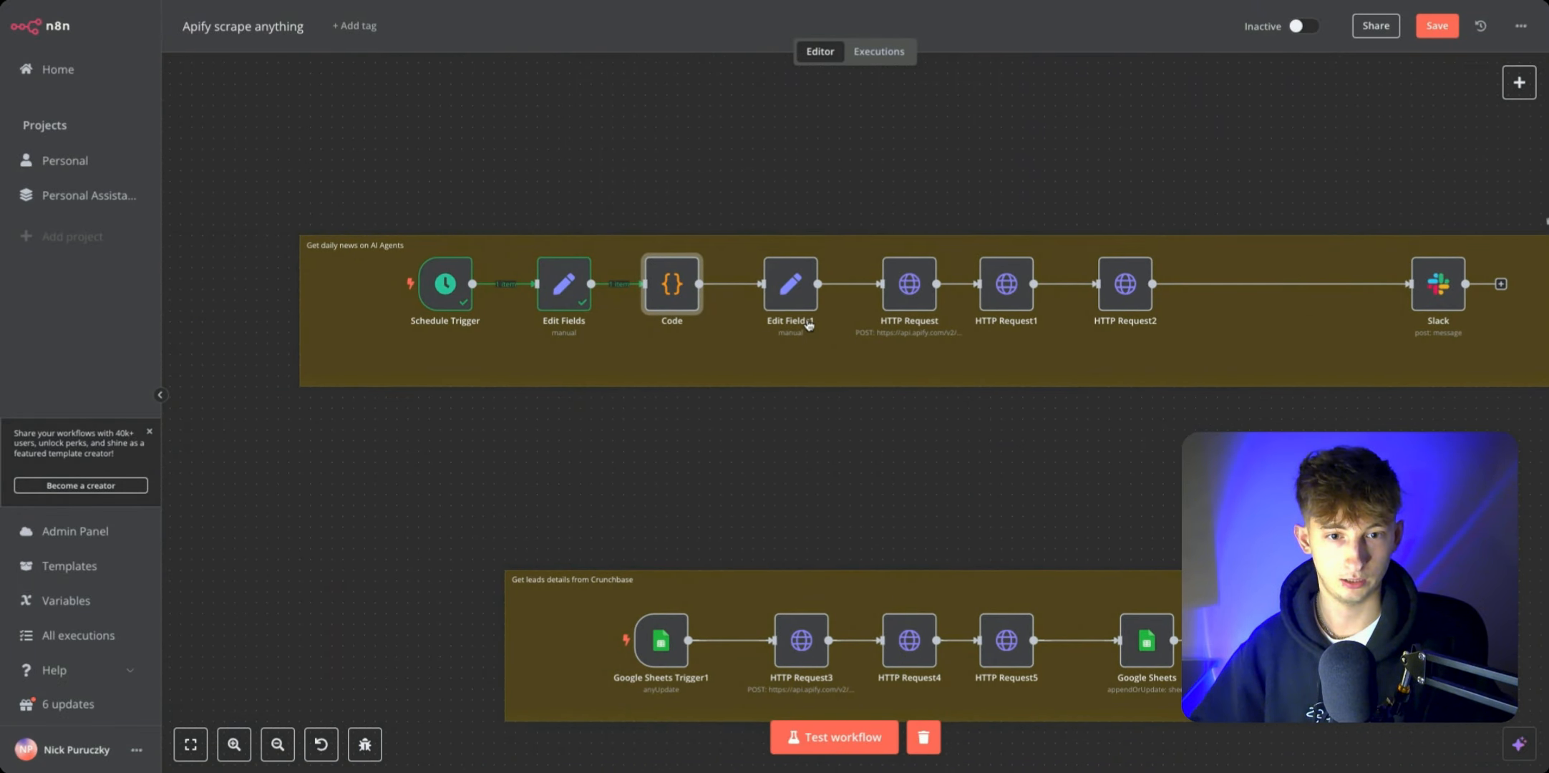
Step: Reopen the Code node, test it, and examine the list of past dates it outputs
scroll(785, 442, right, 1)
double_click(644, 285)
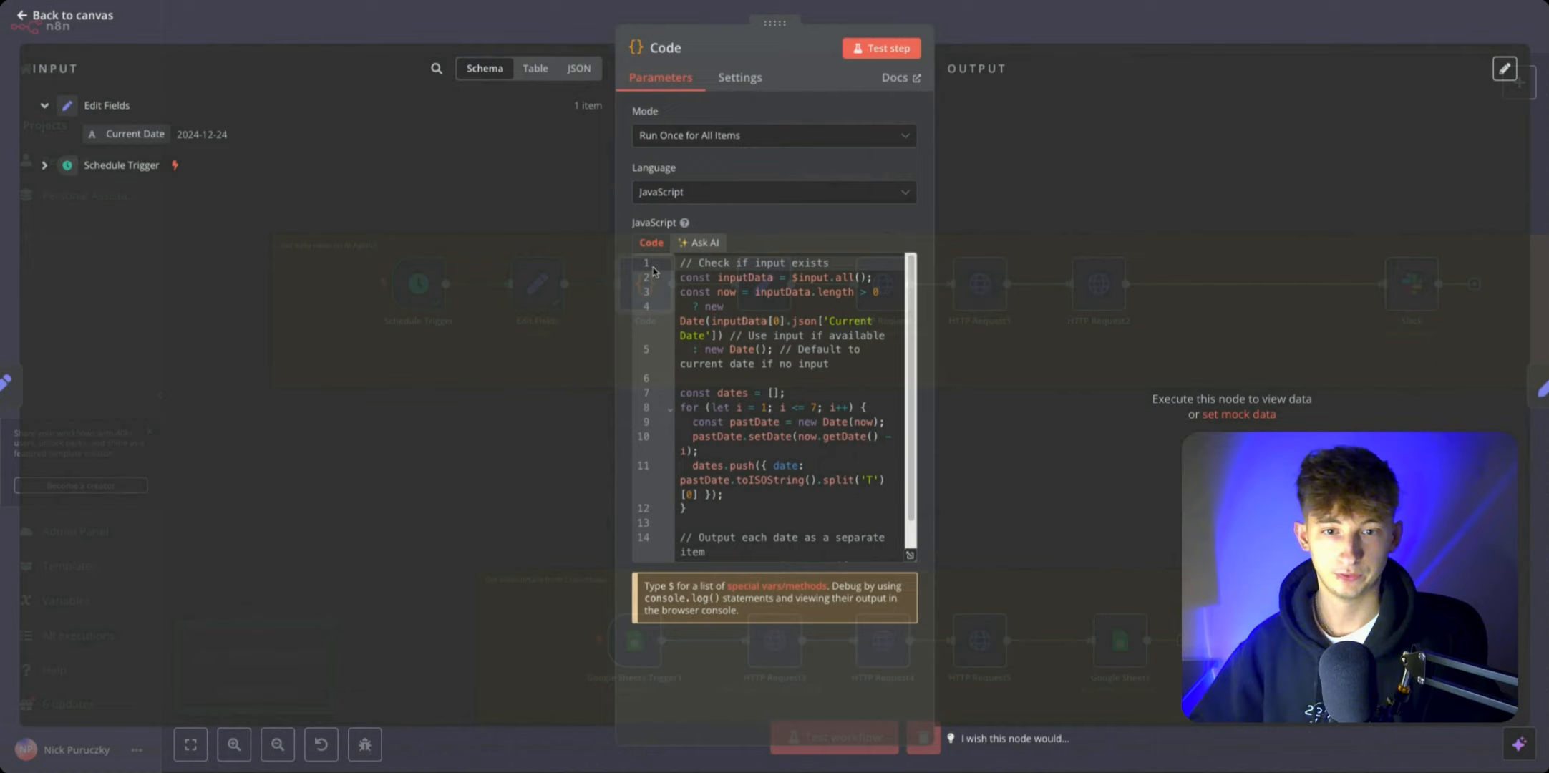
click(880, 54)
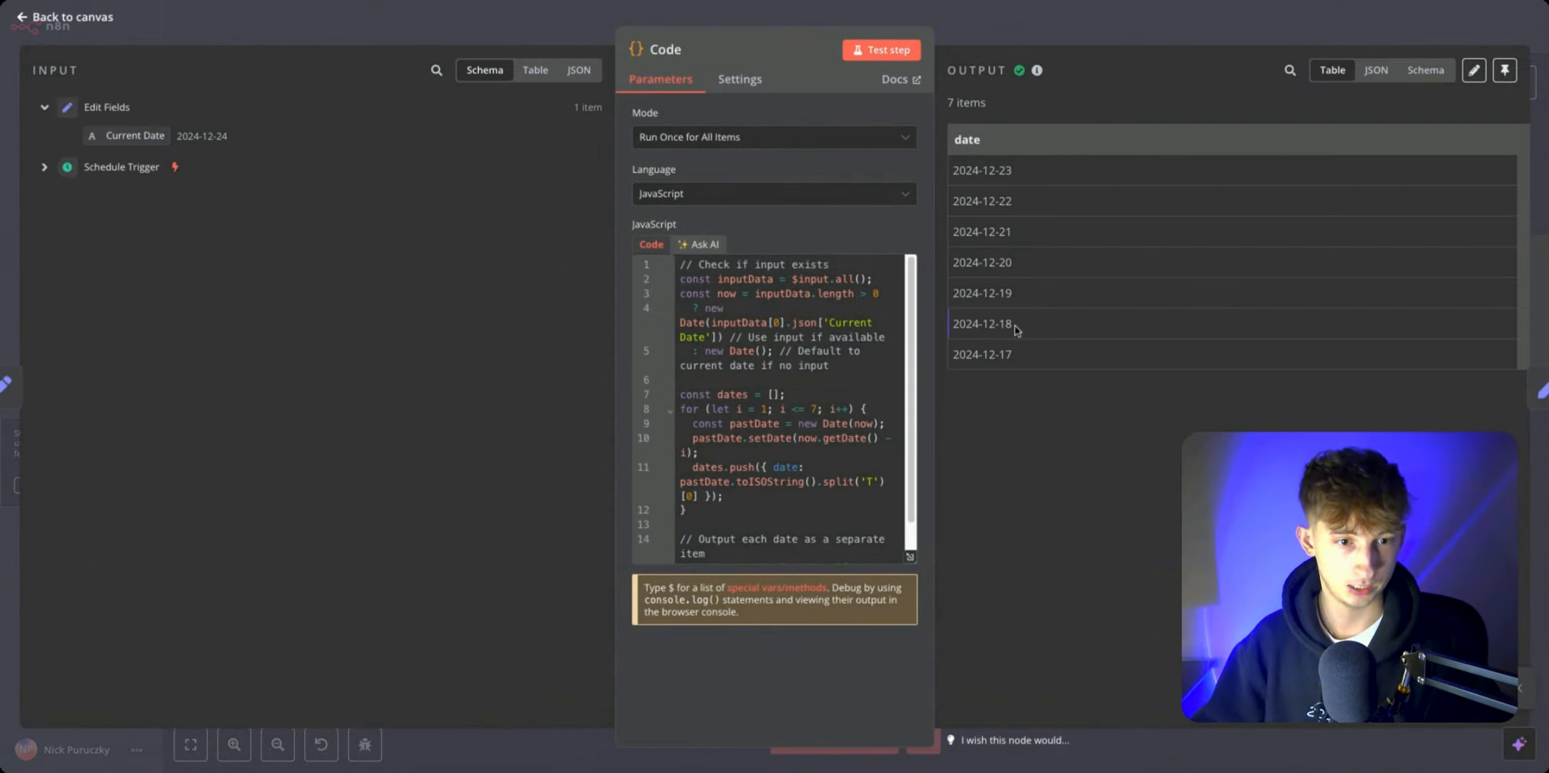
drag(1024, 368, 952, 169)
click(1034, 53)
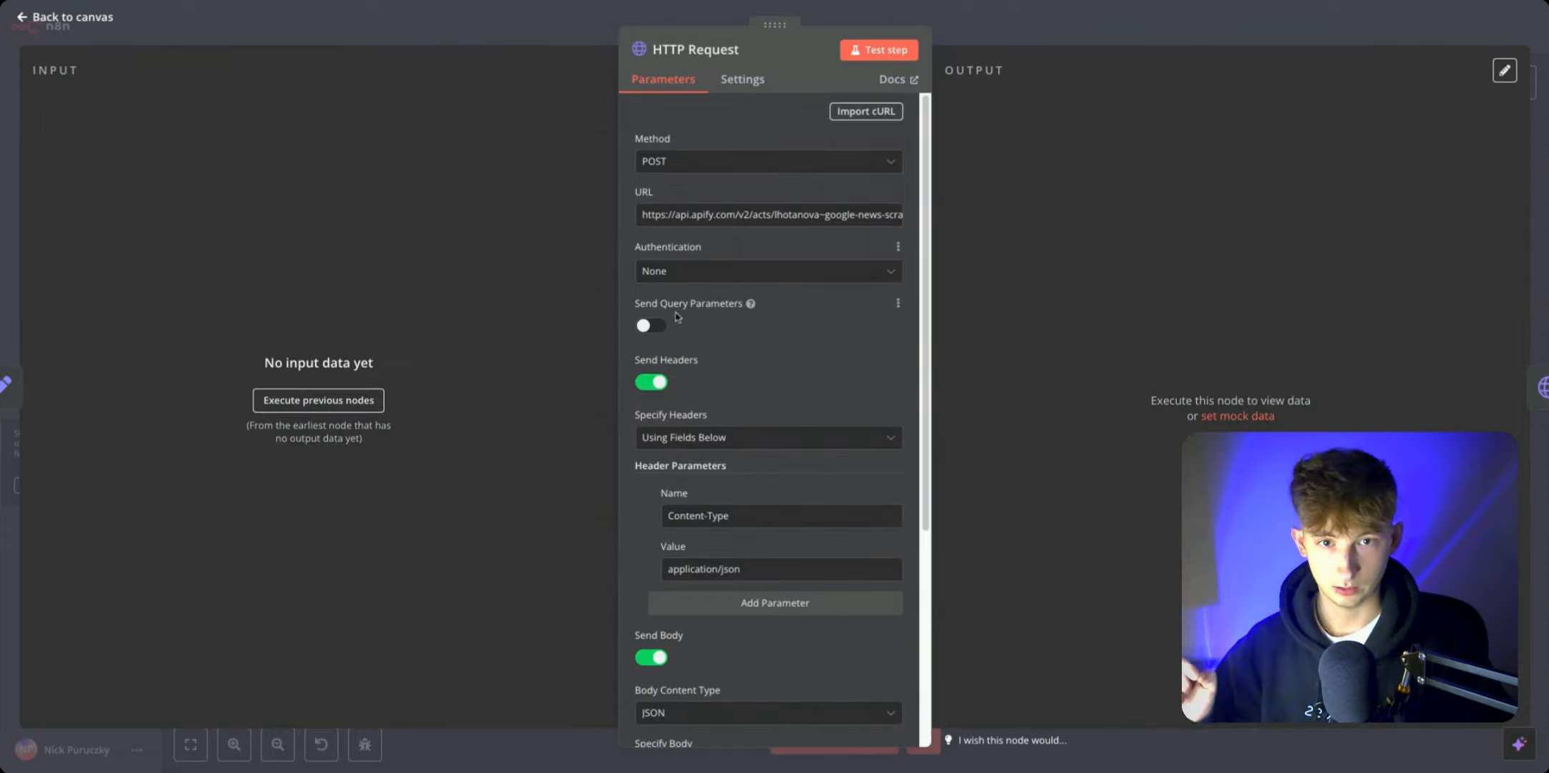
Step: Add a blank HTTP Request node to the canvas, look at its default parameters, and delete it
click(517, 33)
click(718, 182)
right_click(723, 186)
click(751, 203)
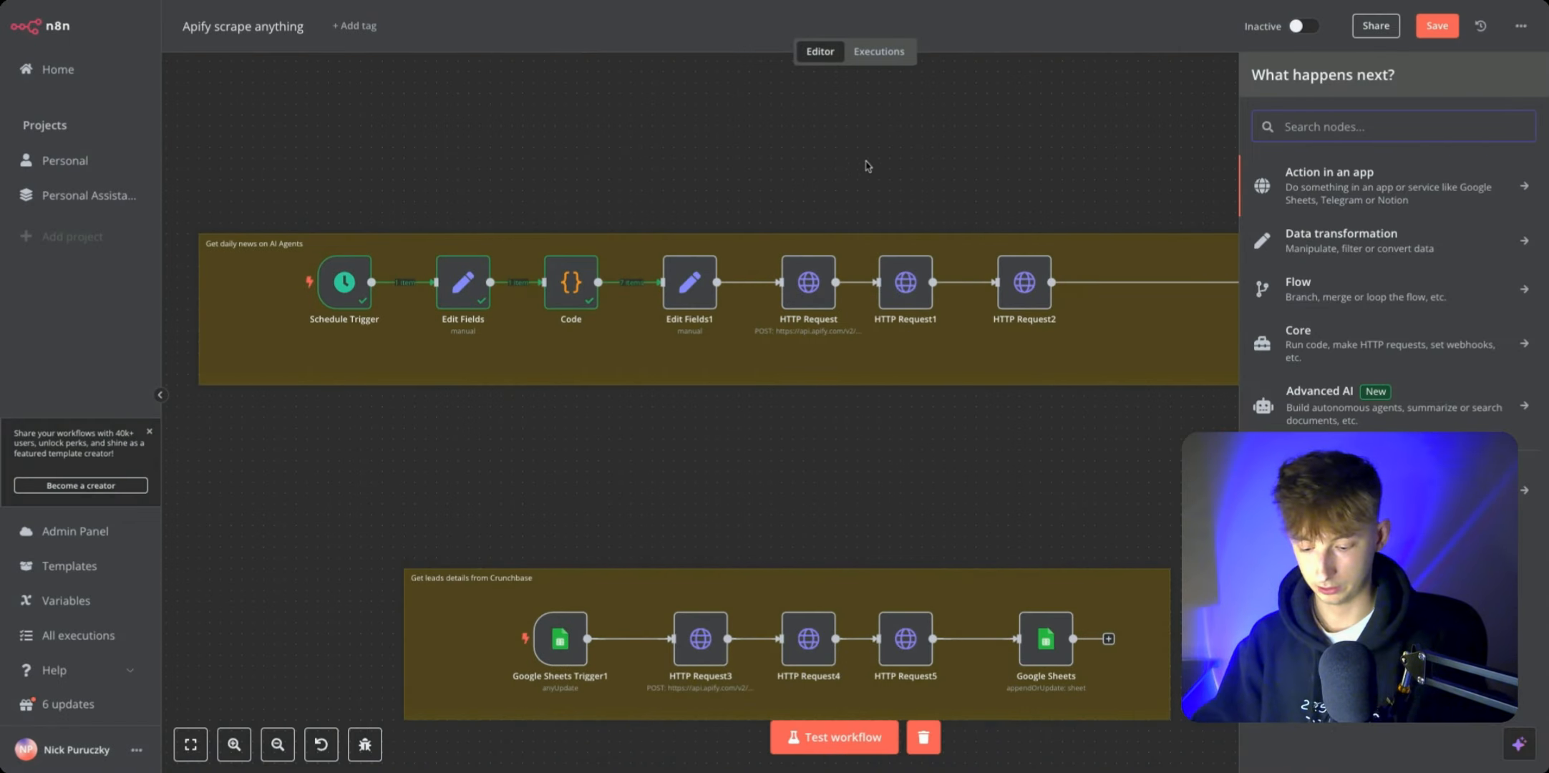
text(http)
click(1304, 178)
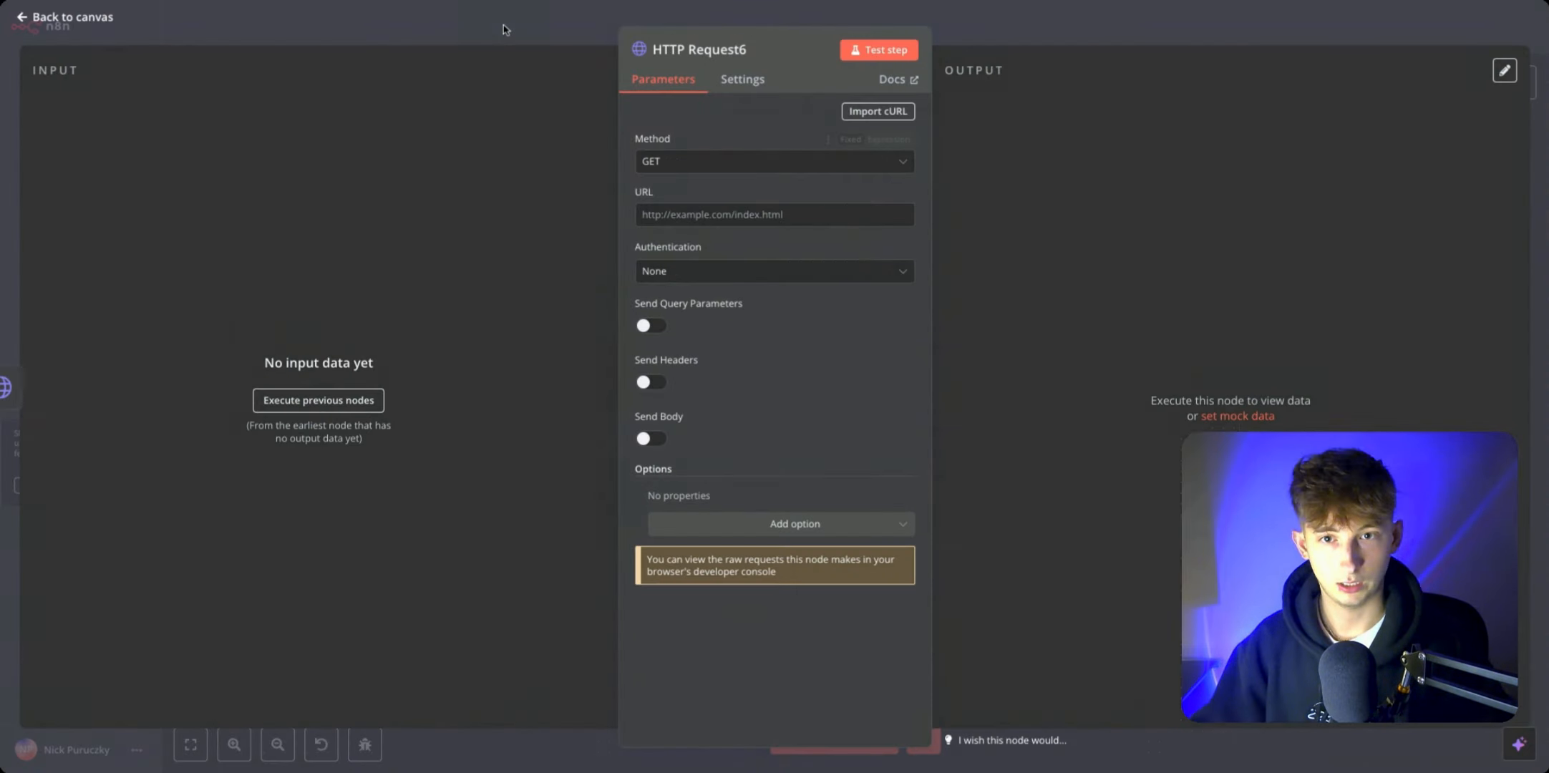
key(Escape)
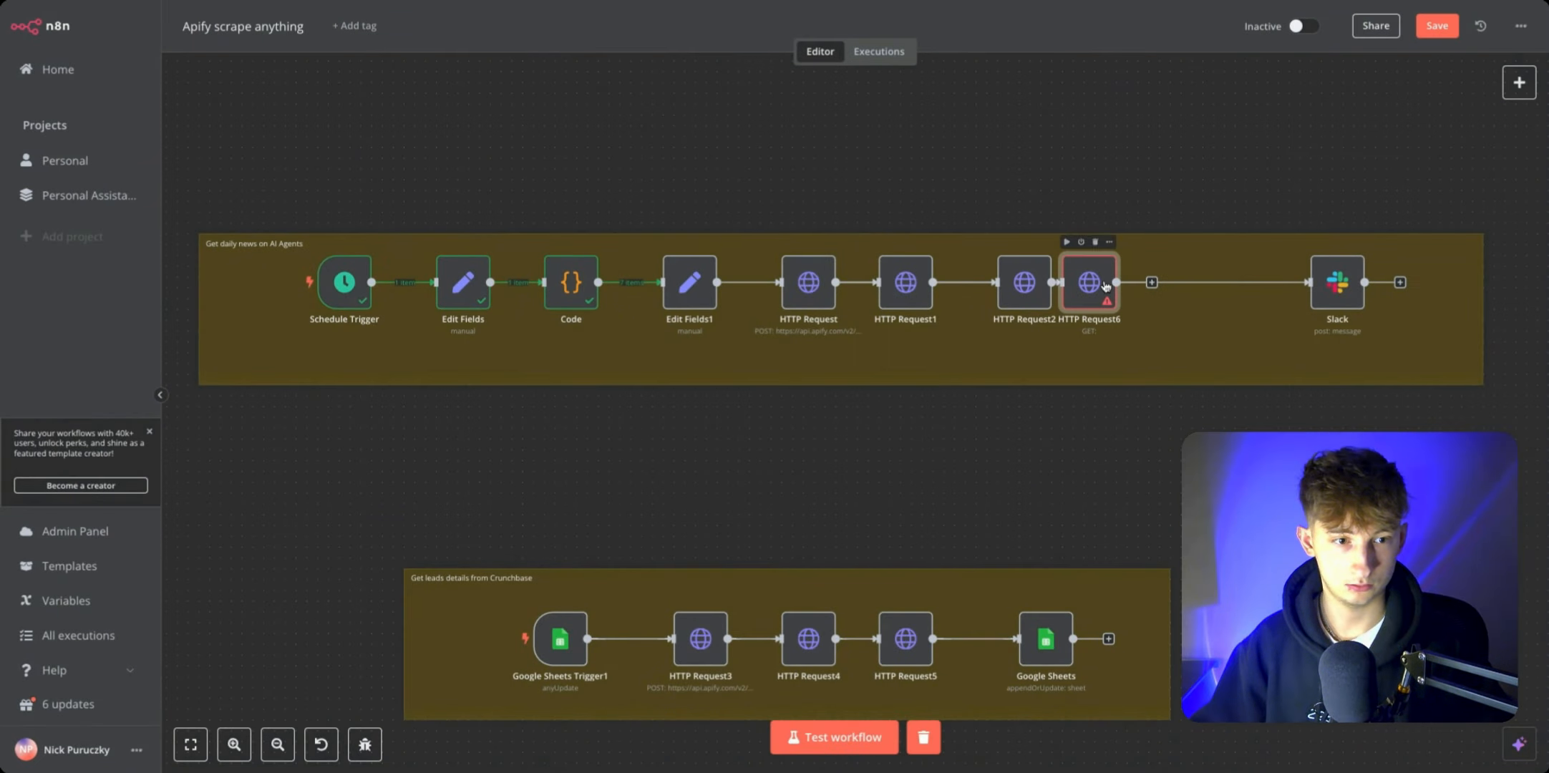
click(1095, 243)
Step: Open the first HTTP Request node, switch to Apify, and open the Google News Scraper's list of API endpoints
double_click(831, 275)
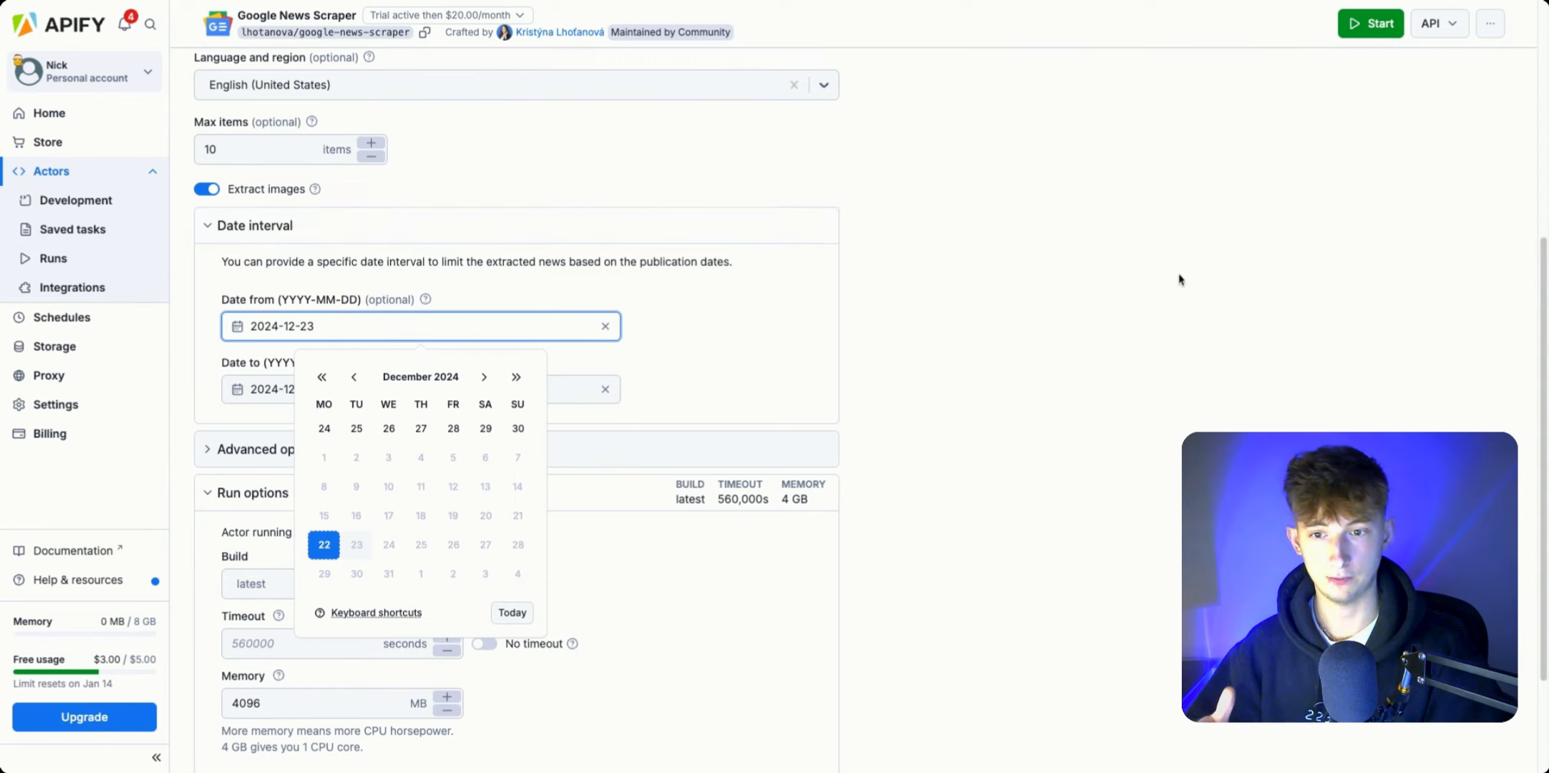
click(705, 432)
scroll(705, 432, up, 5)
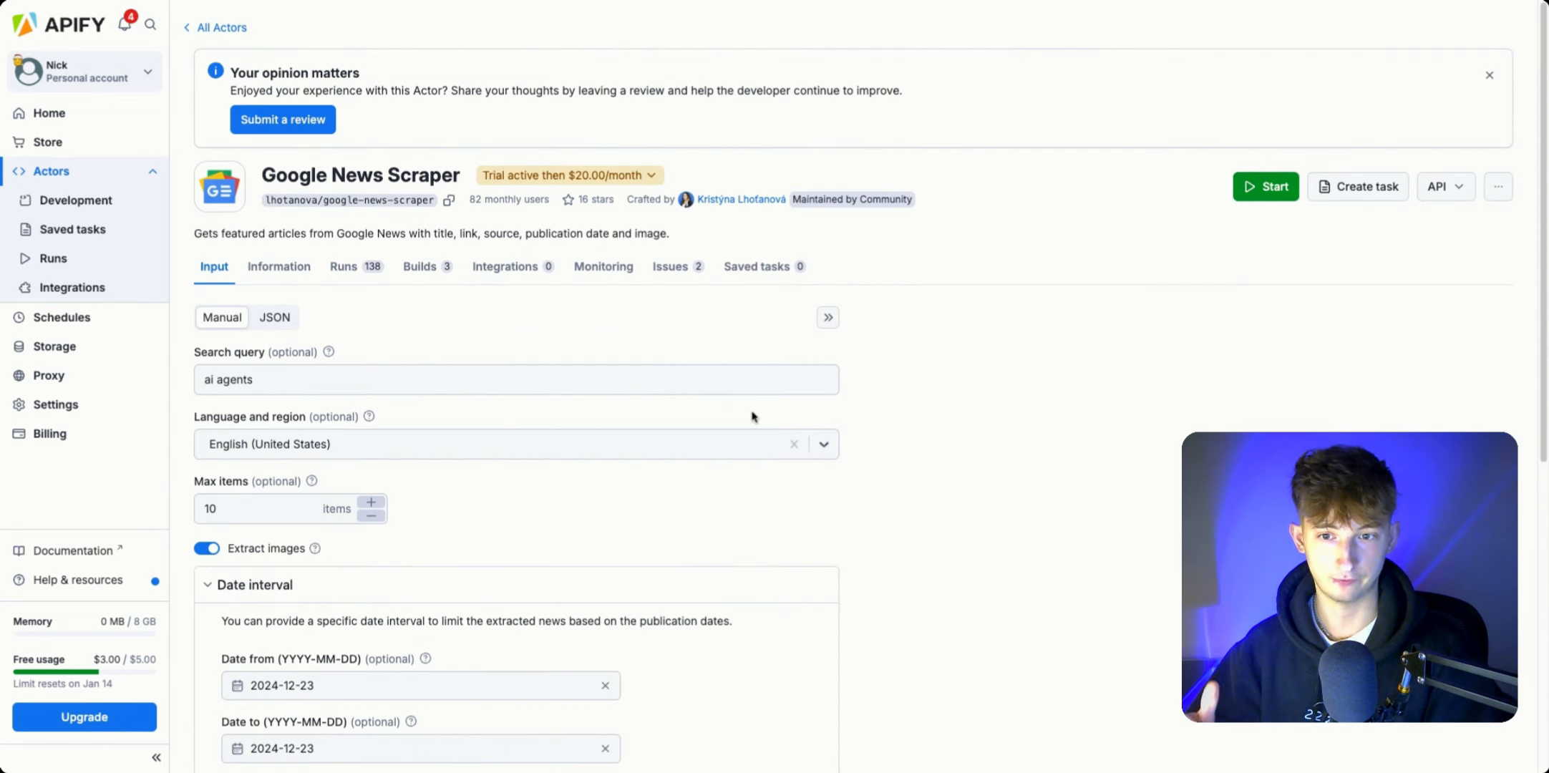
click(1439, 188)
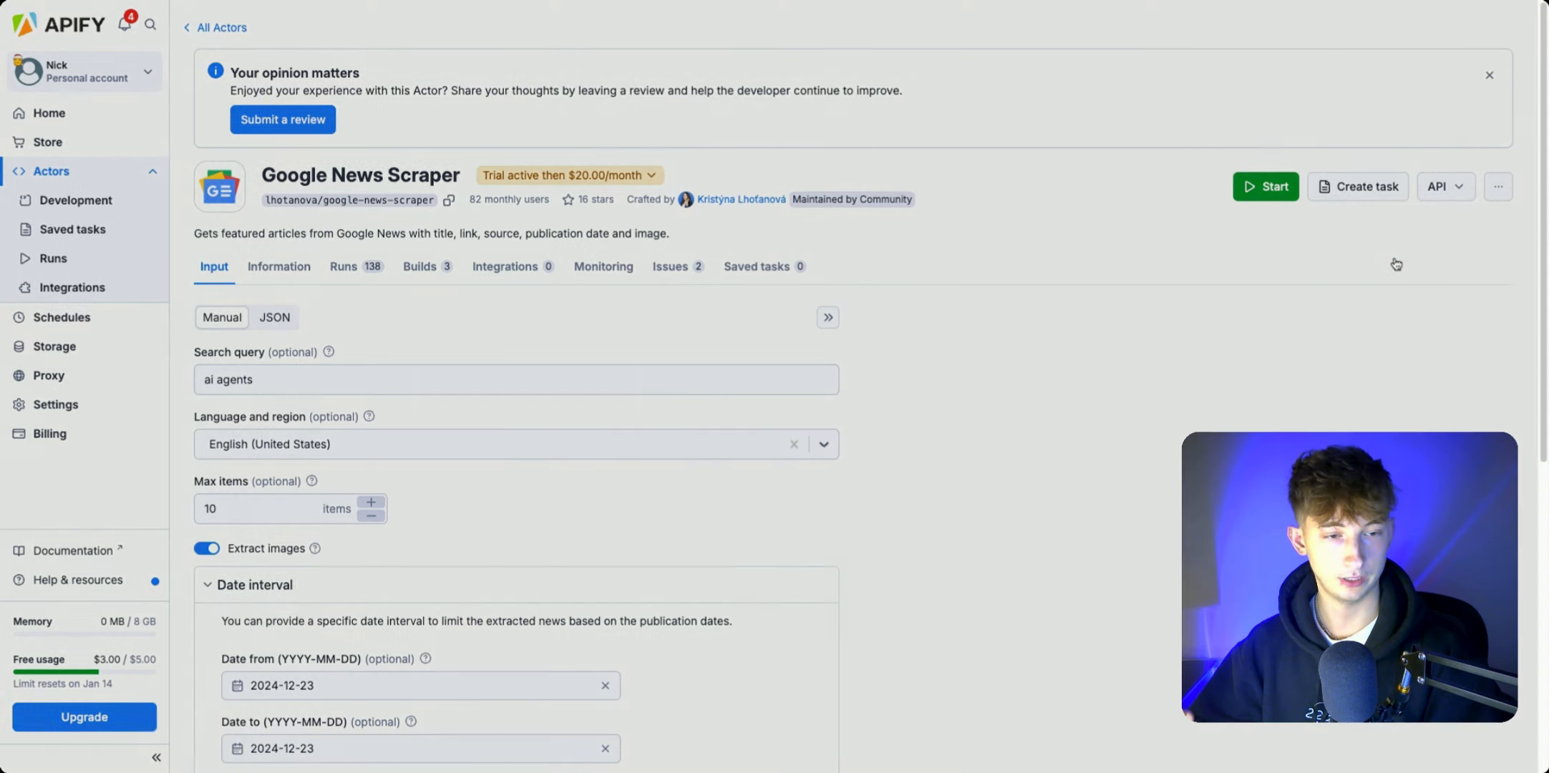
click(1396, 265)
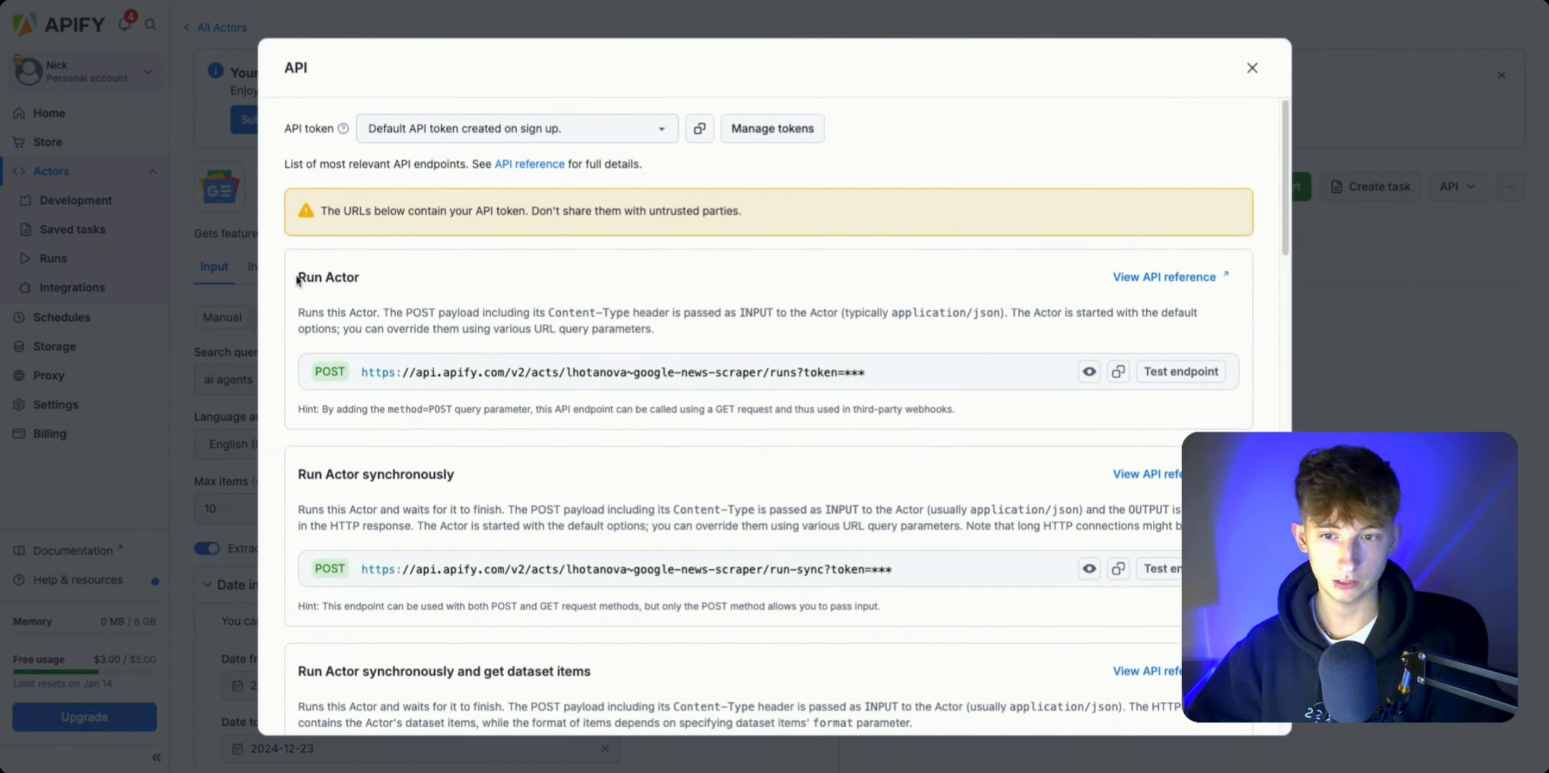
Step: Read through the Actor's API endpoints and copy the Run Actor endpoint URL
drag(296, 279, 390, 313)
click(408, 495)
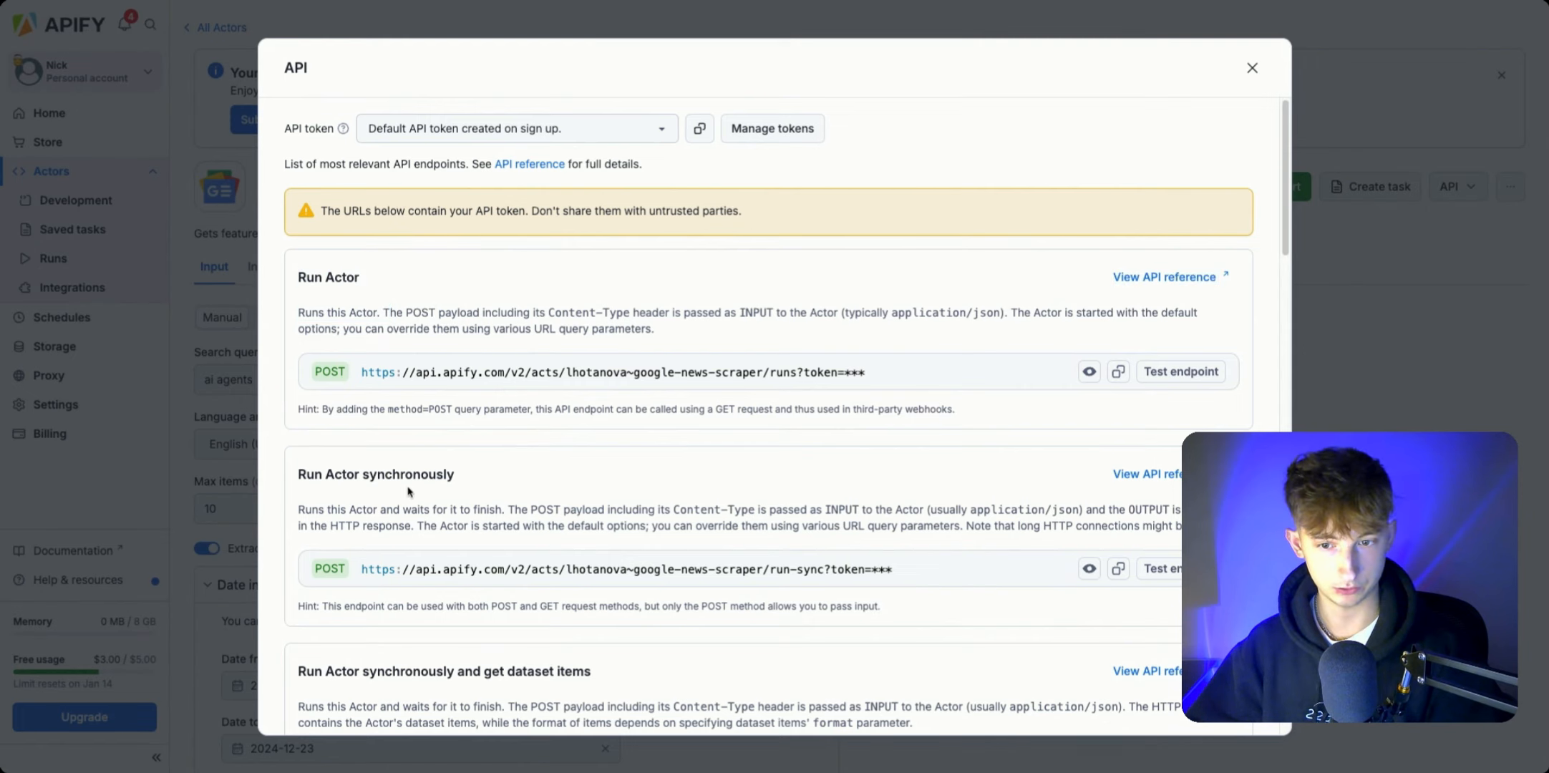
scroll(395, 487, down, 1)
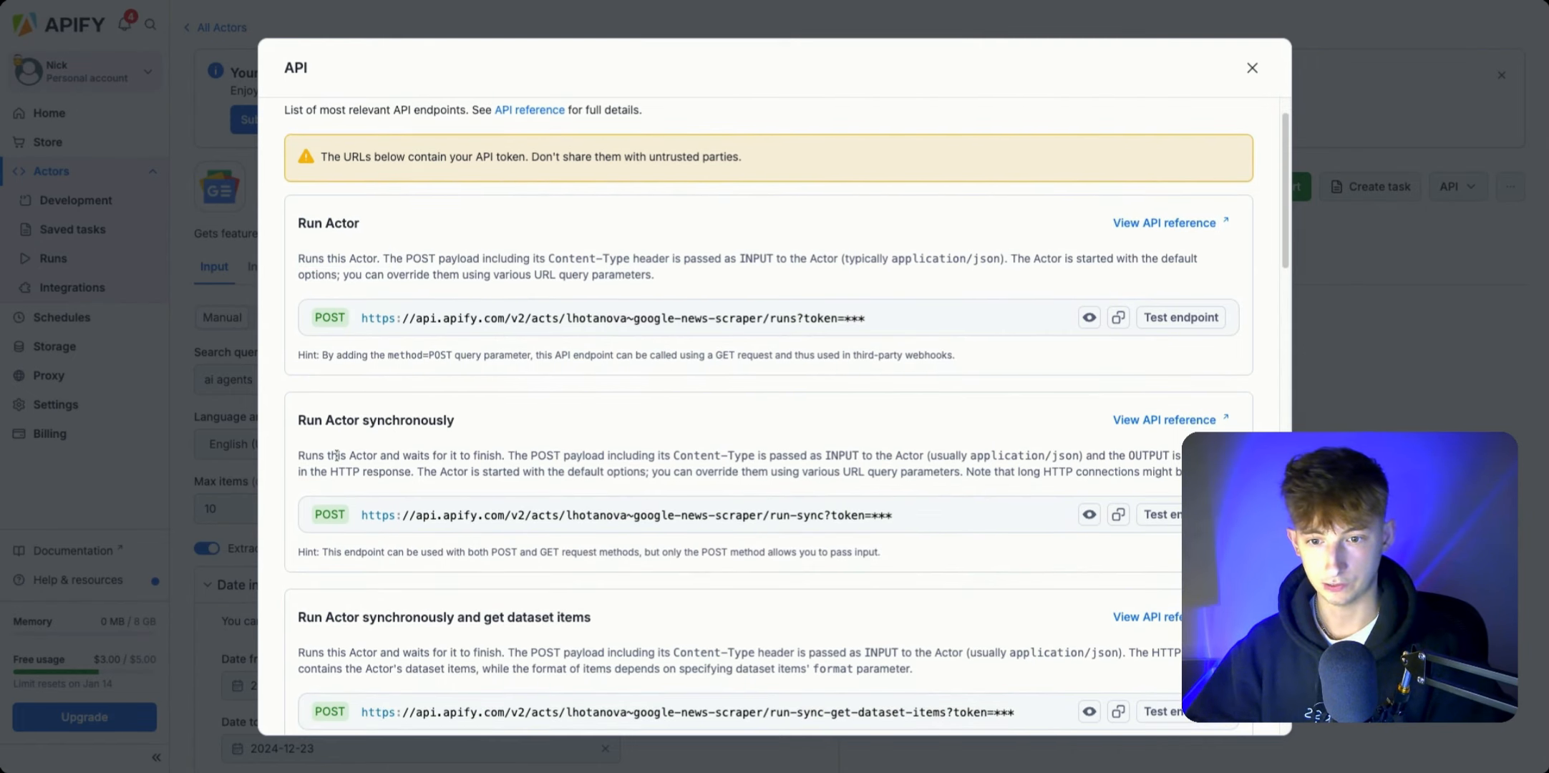
scroll(430, 544, down, 7)
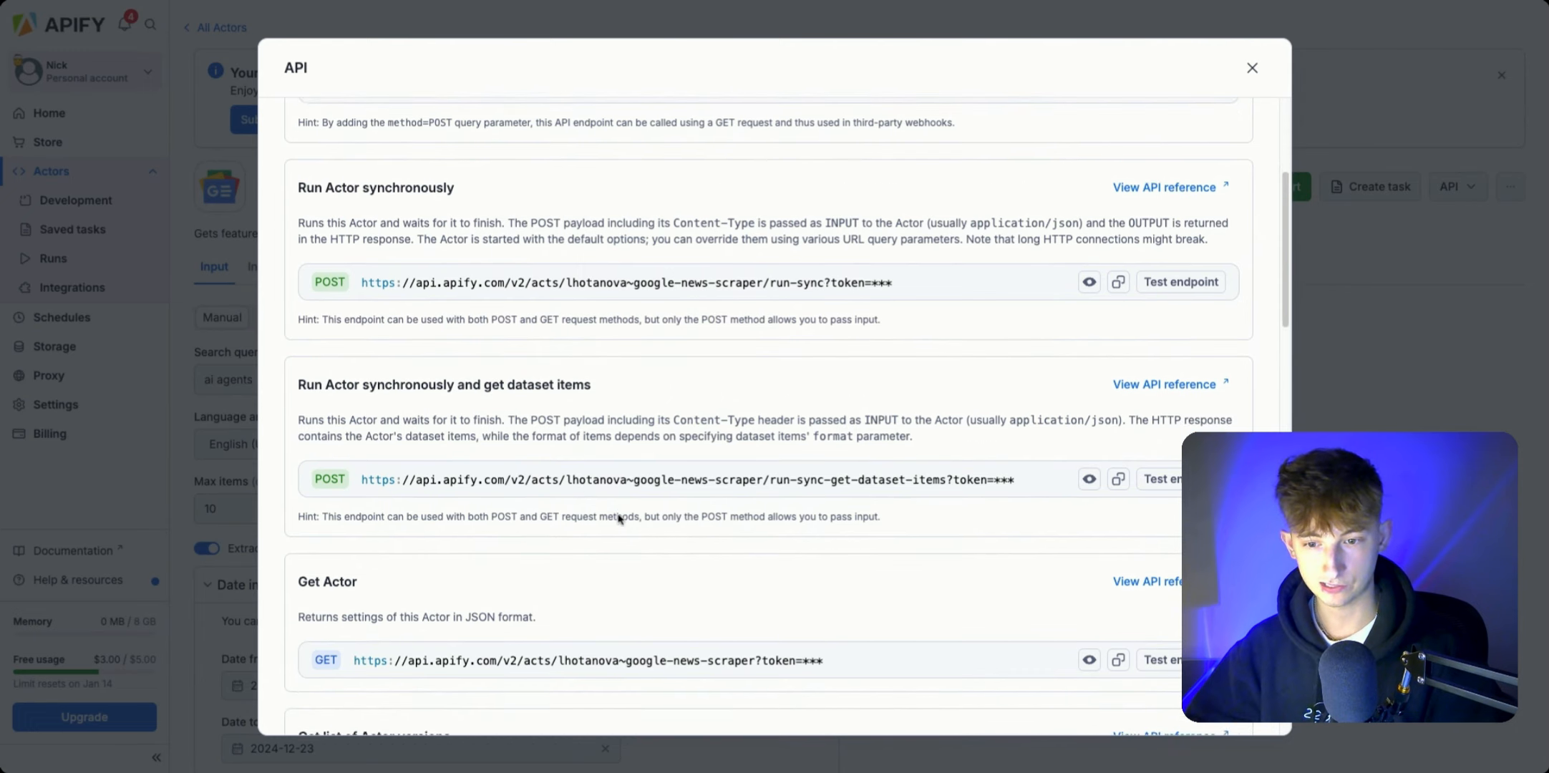
scroll(449, 584, down, 3)
scroll(470, 552, up, 10)
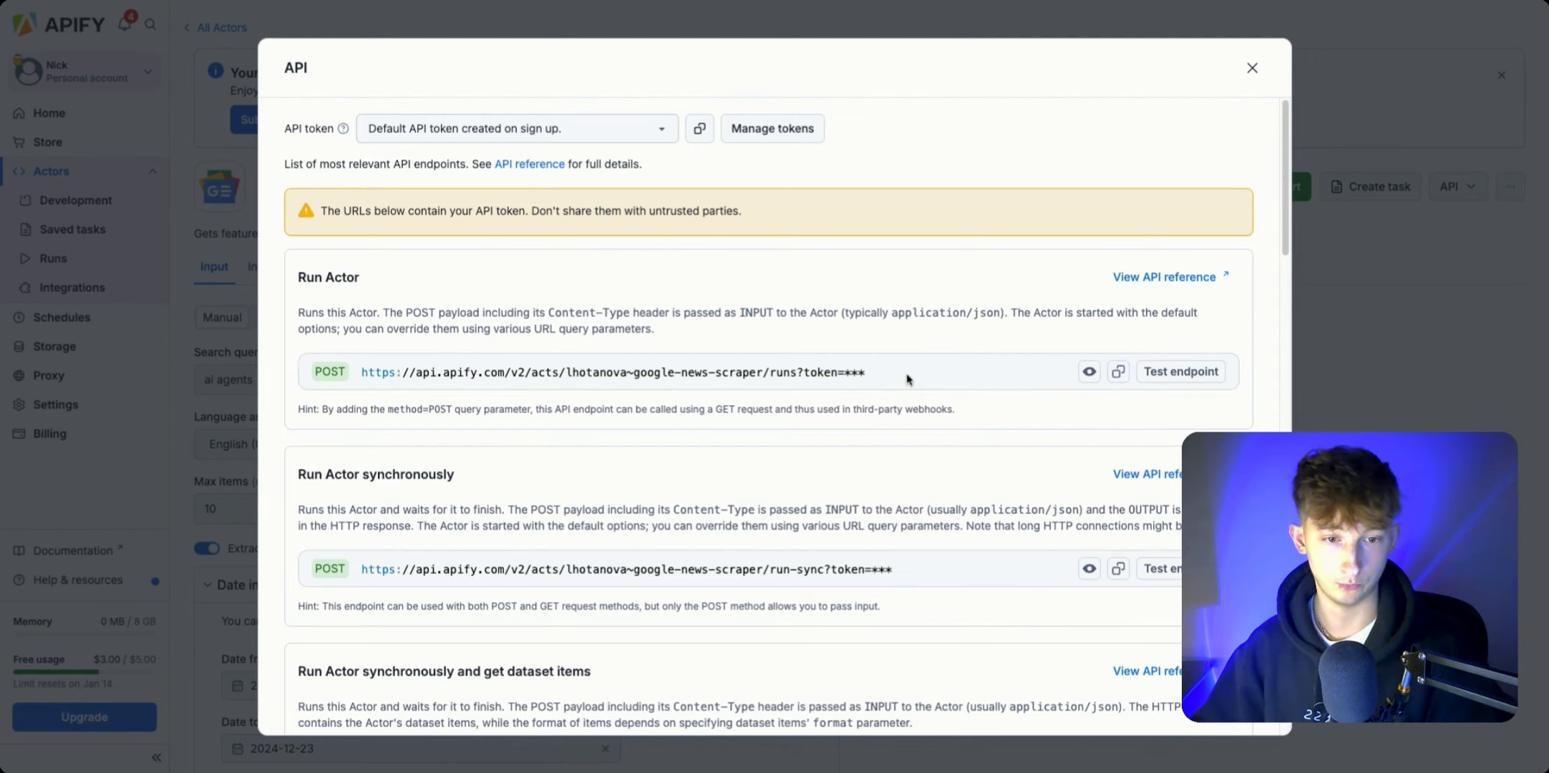
drag(907, 375, 369, 370)
click(755, 360)
click(1118, 372)
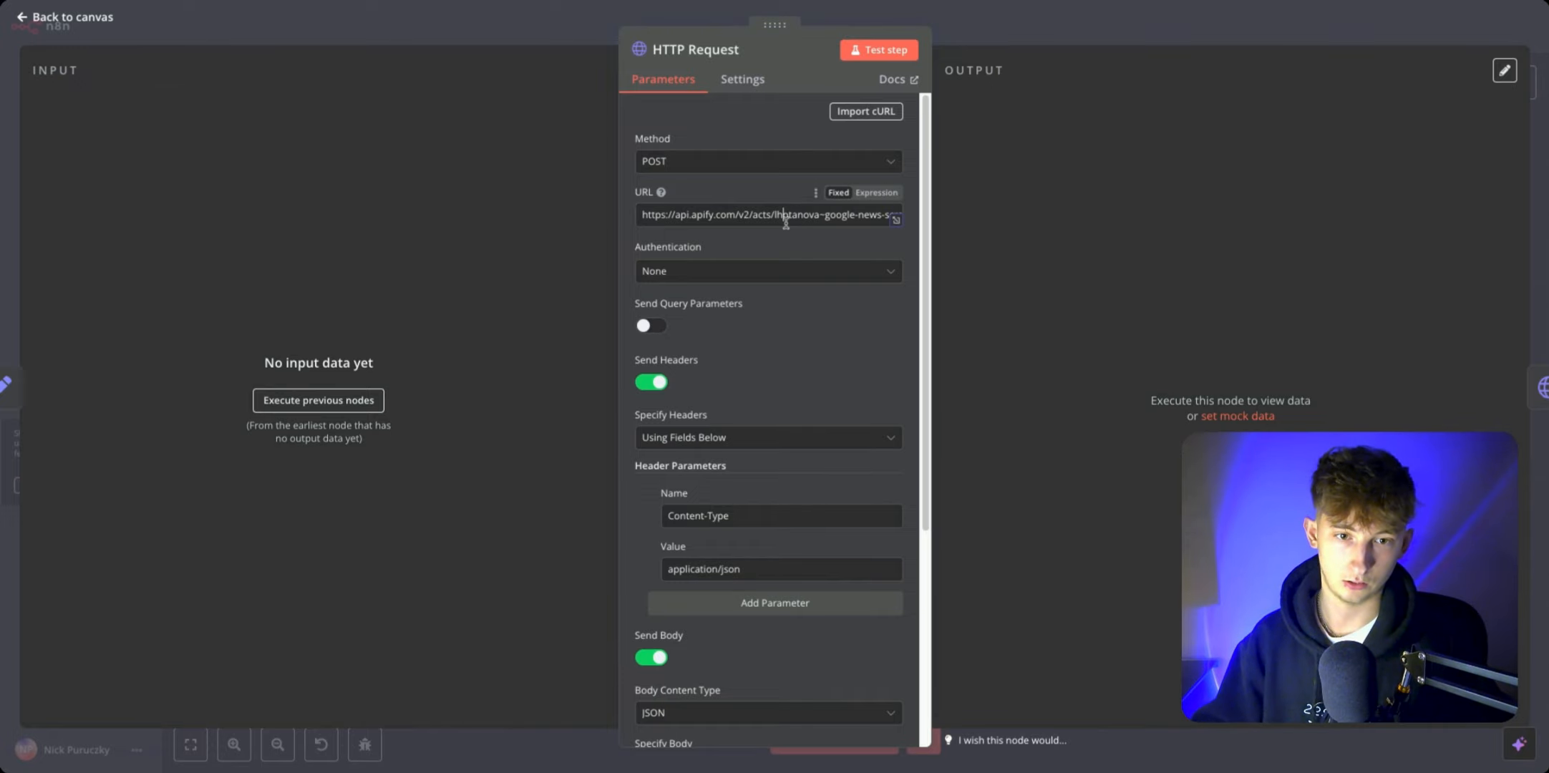
Step: In n8n, expand the HTTP Request node's URL for editing and delete the memory parameter from its end
triple_click(895, 219)
click(896, 223)
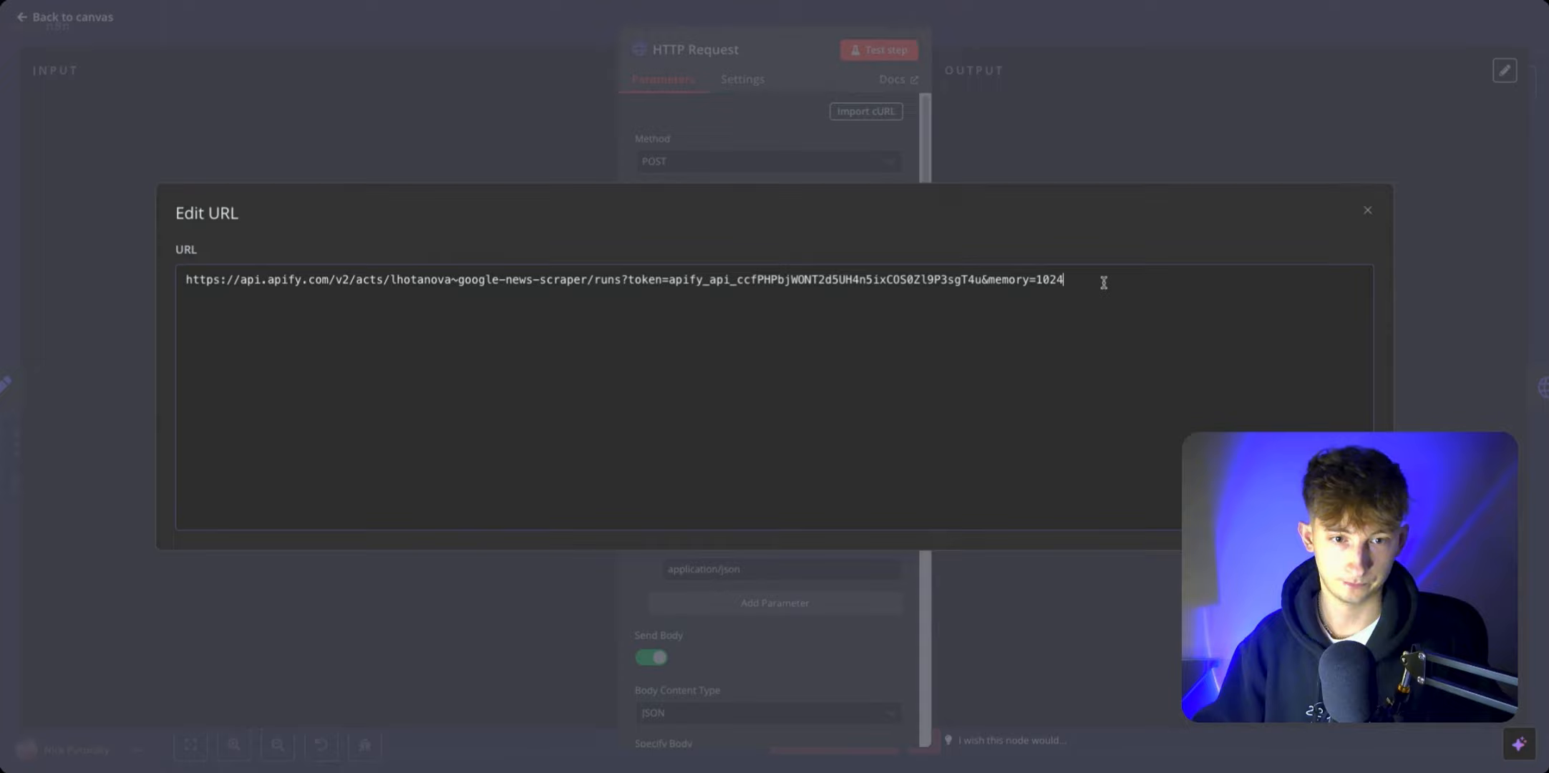
key(BackSpace)
key(BackSpace)
key(BackSpace)
key(BackSpace)
key(BackSpace)
key(BackSpace)
key(BackSpace)
key(BackSpace)
key(BackSpace)
key(BackSpace)
key(BackSpace)
key(BackSpace)
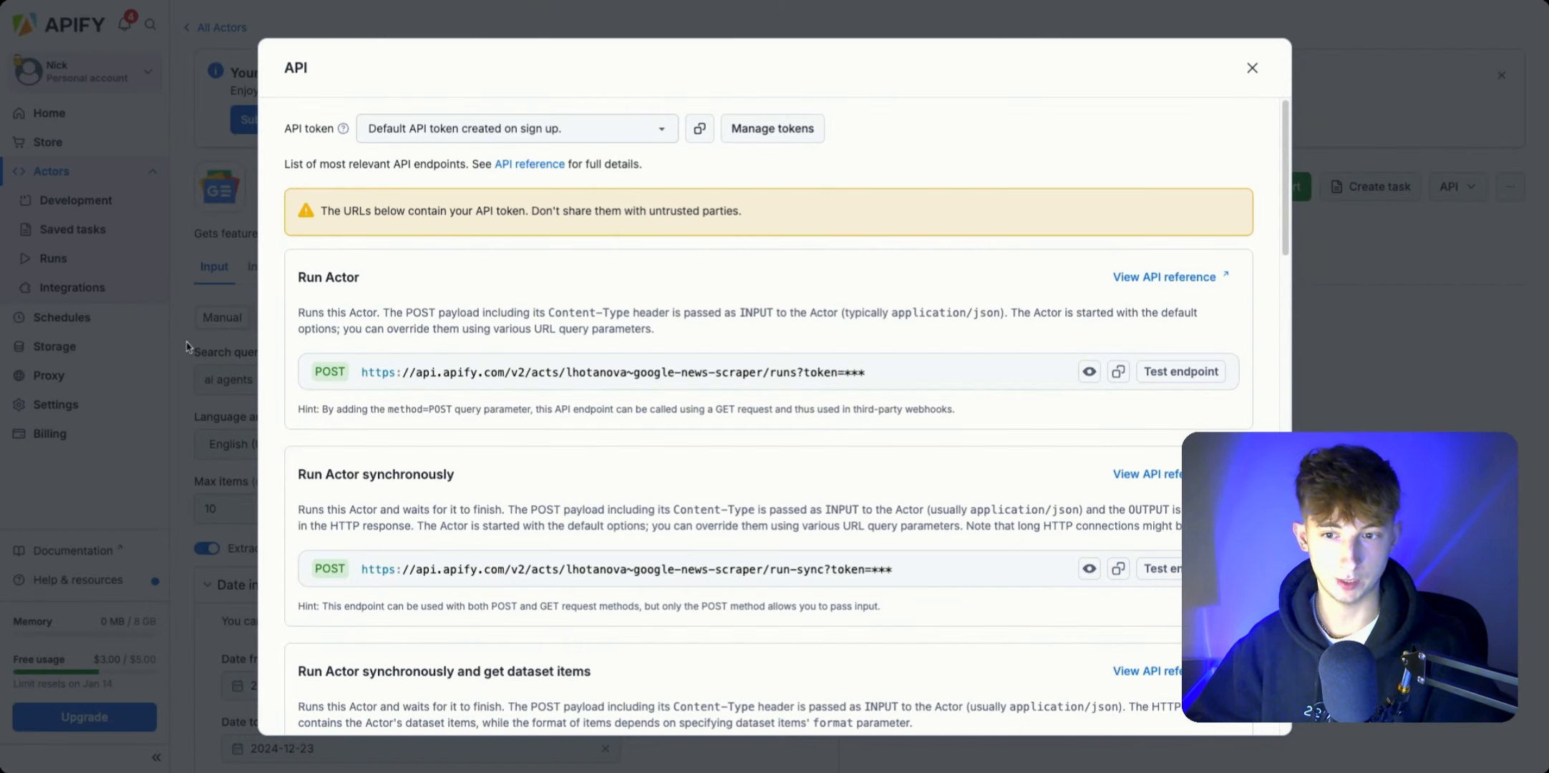
Step: Close the API endpoints list in Apify and append &memory=1024 to the HTTP Request URL in n8n
click(186, 347)
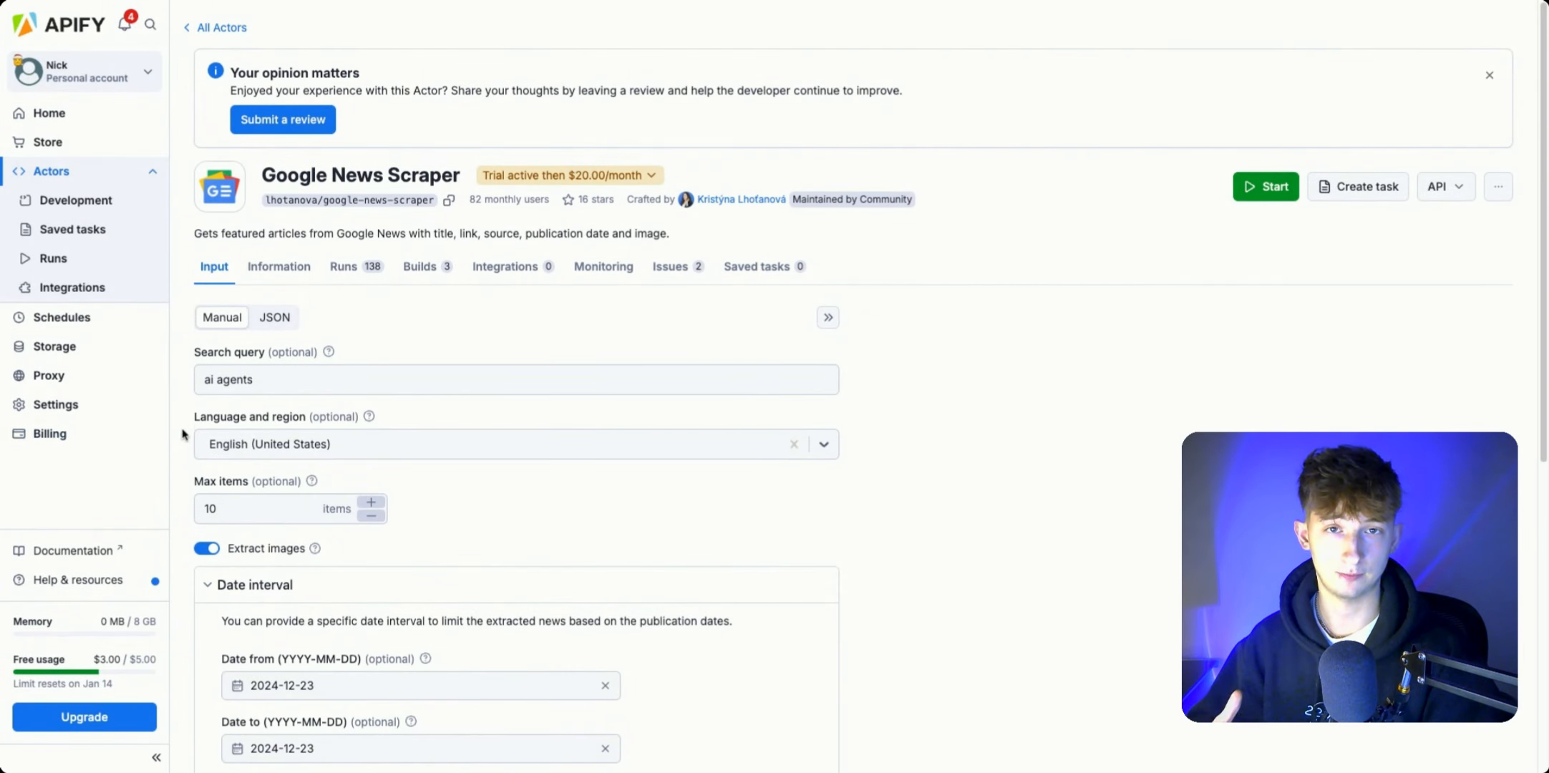
click(792, 2)
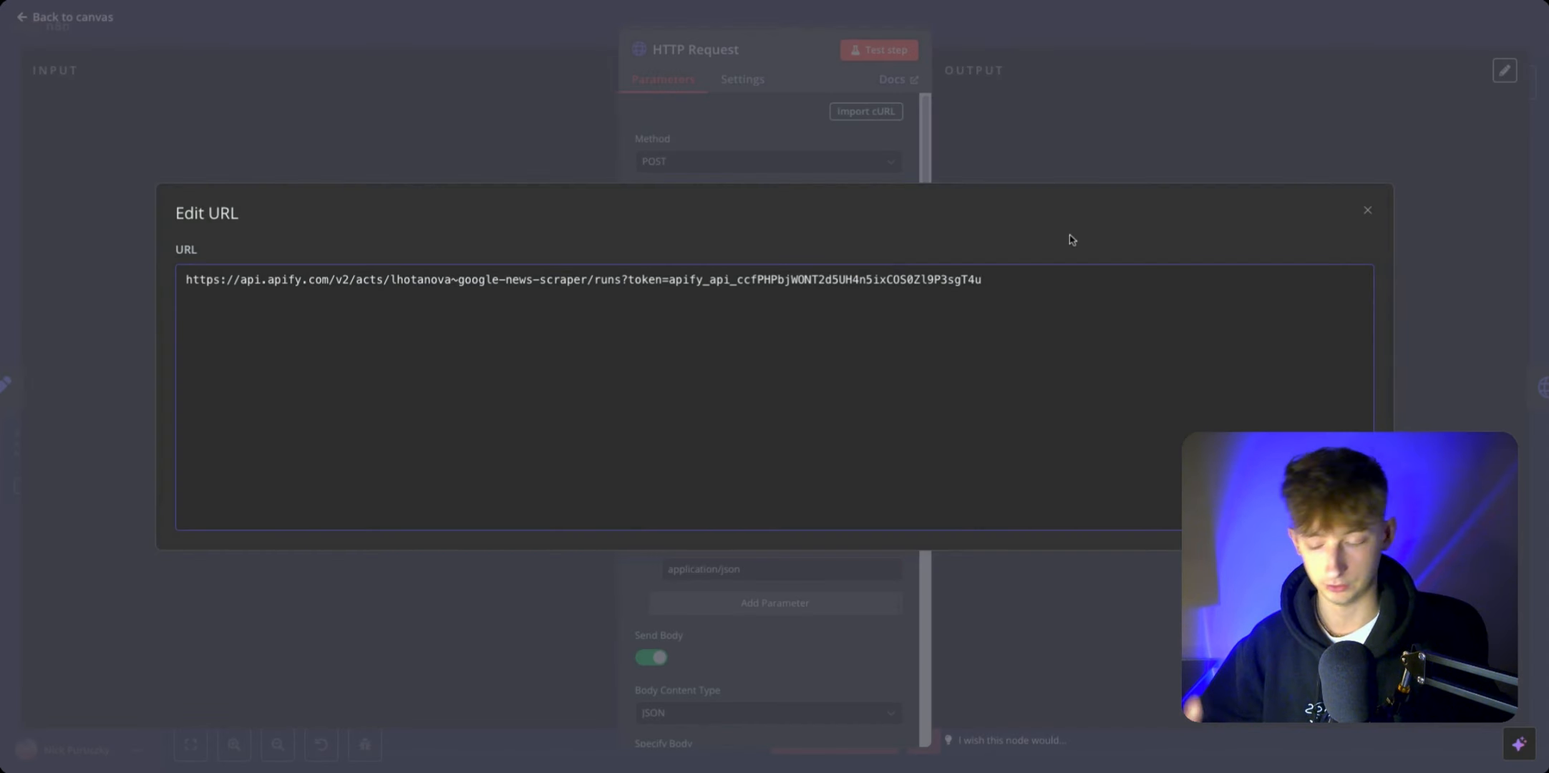
text(&)
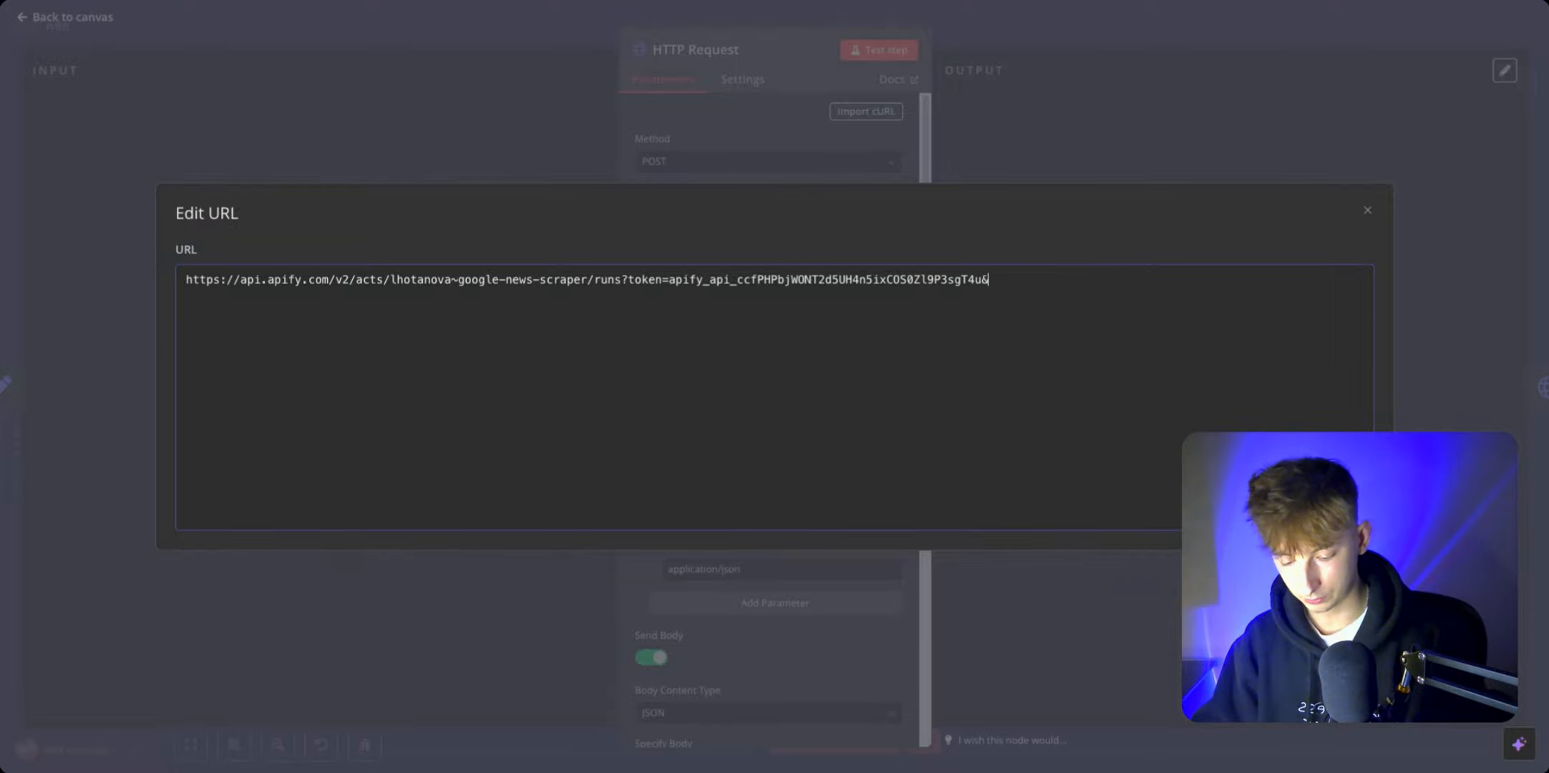
text(memory=)
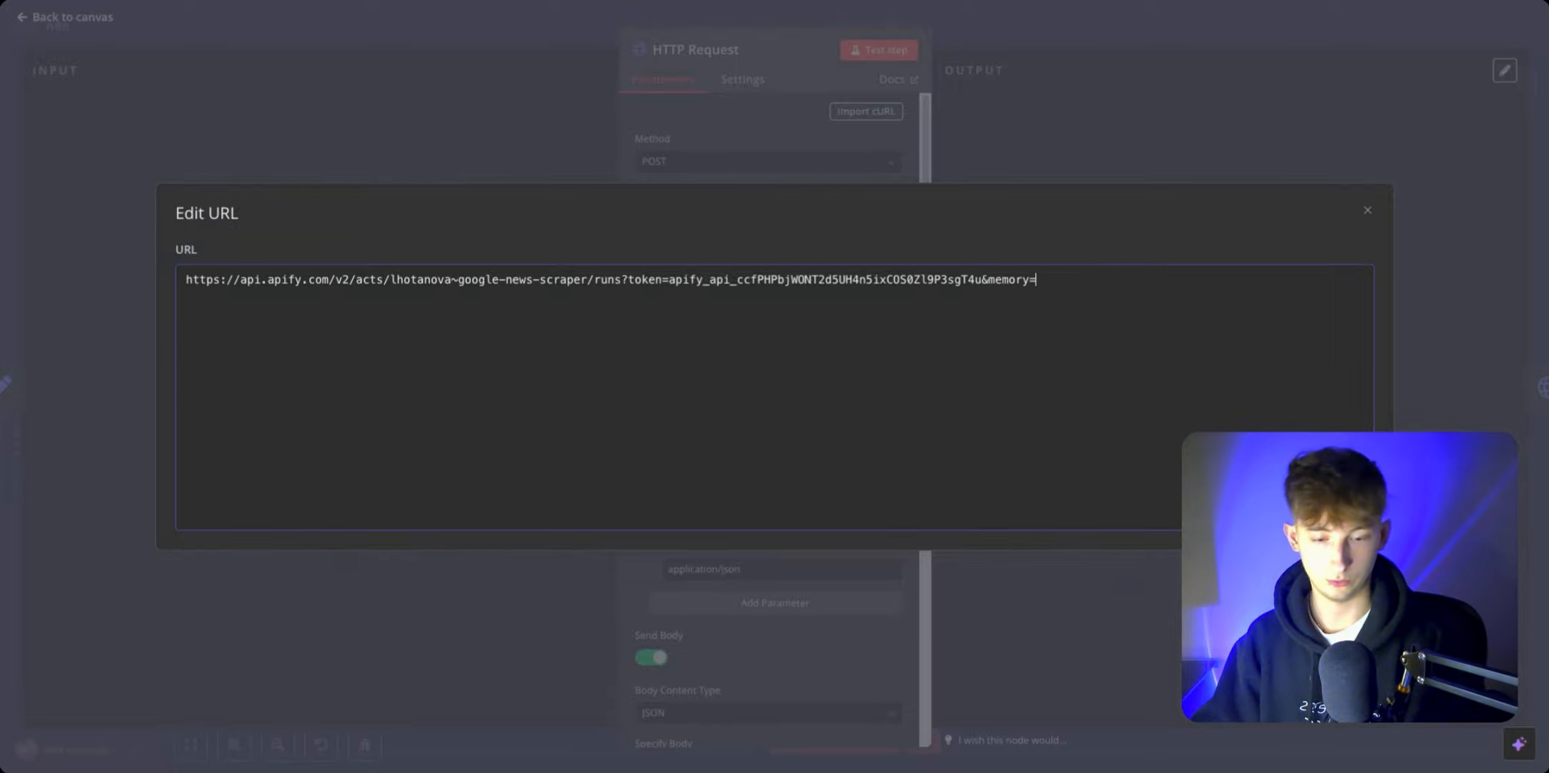
text(1024)
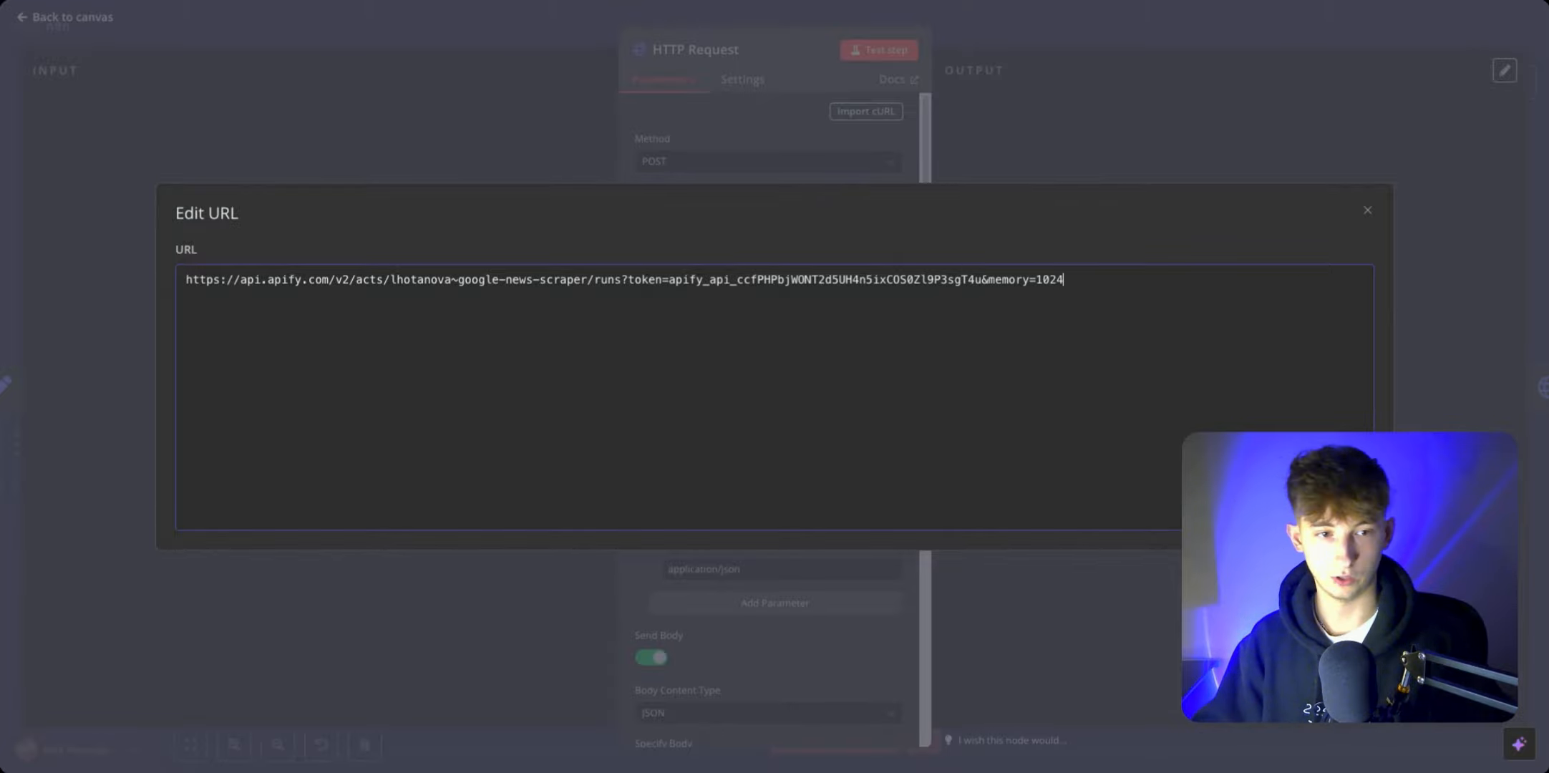
Step: In Apify, find the Memory setting in the Google News Scraper's run options and lower it by one step
click(721, 2)
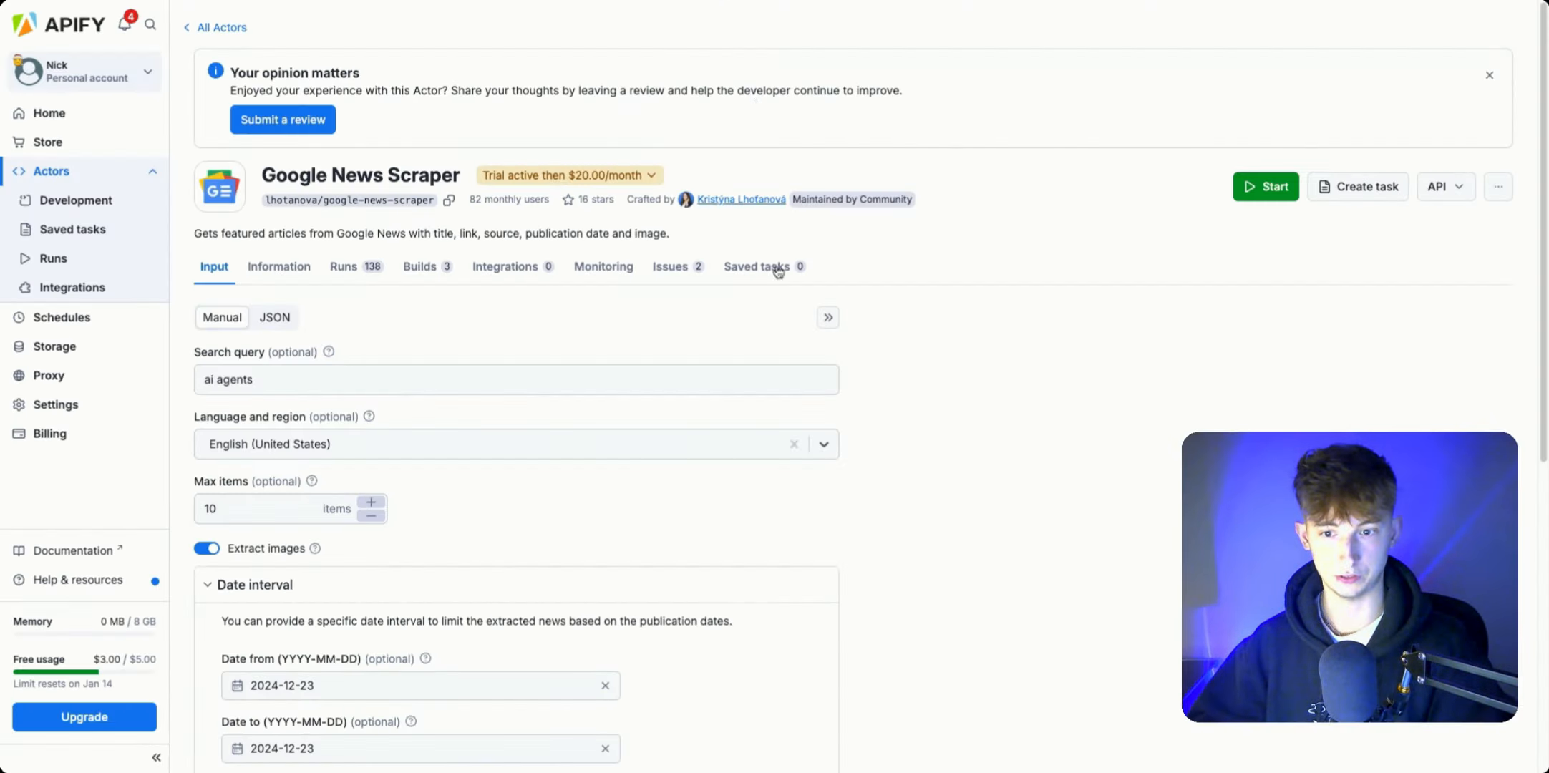
scroll(684, 470, down, 4)
scroll(583, 499, down, 3)
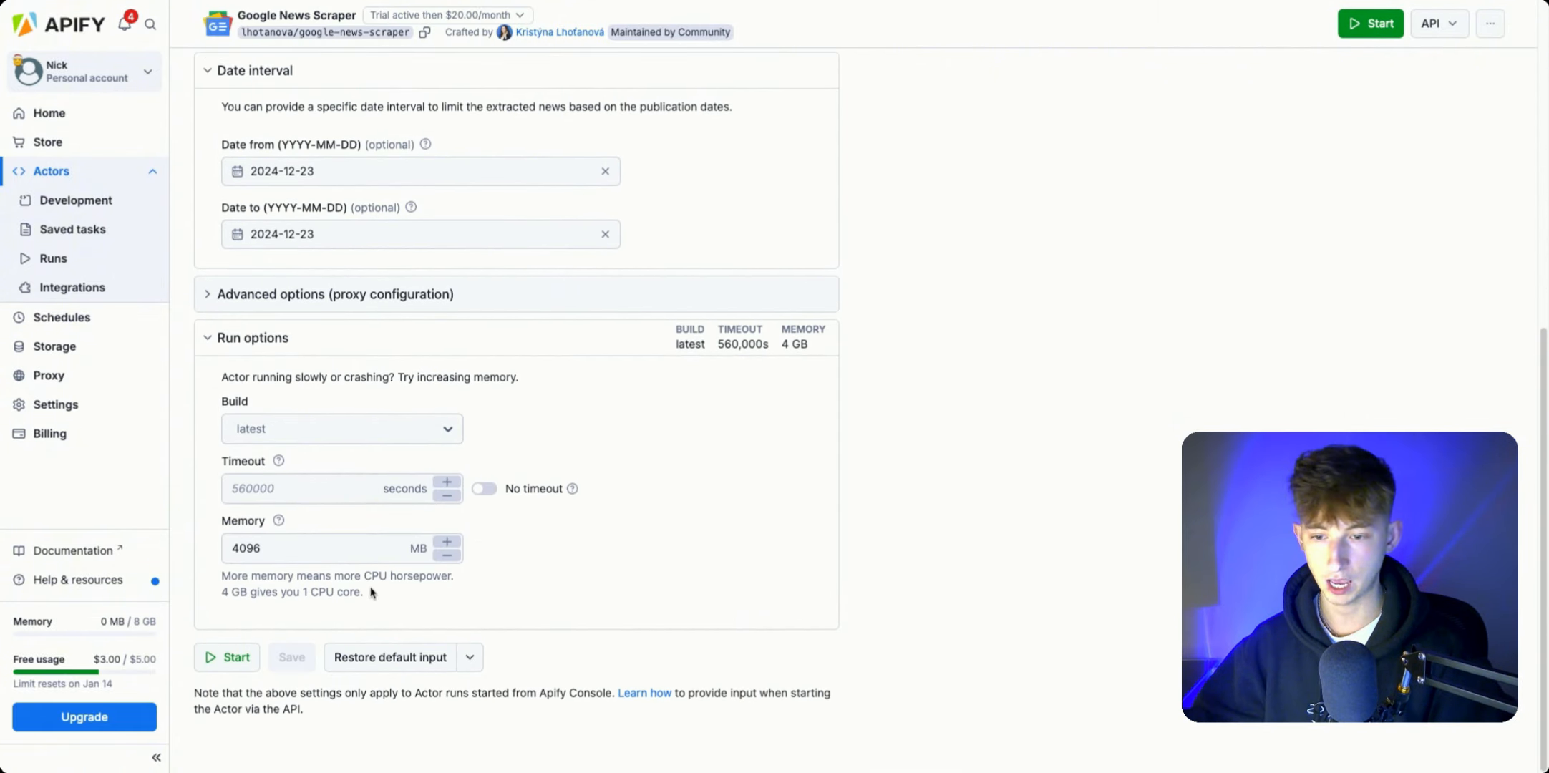
click(358, 549)
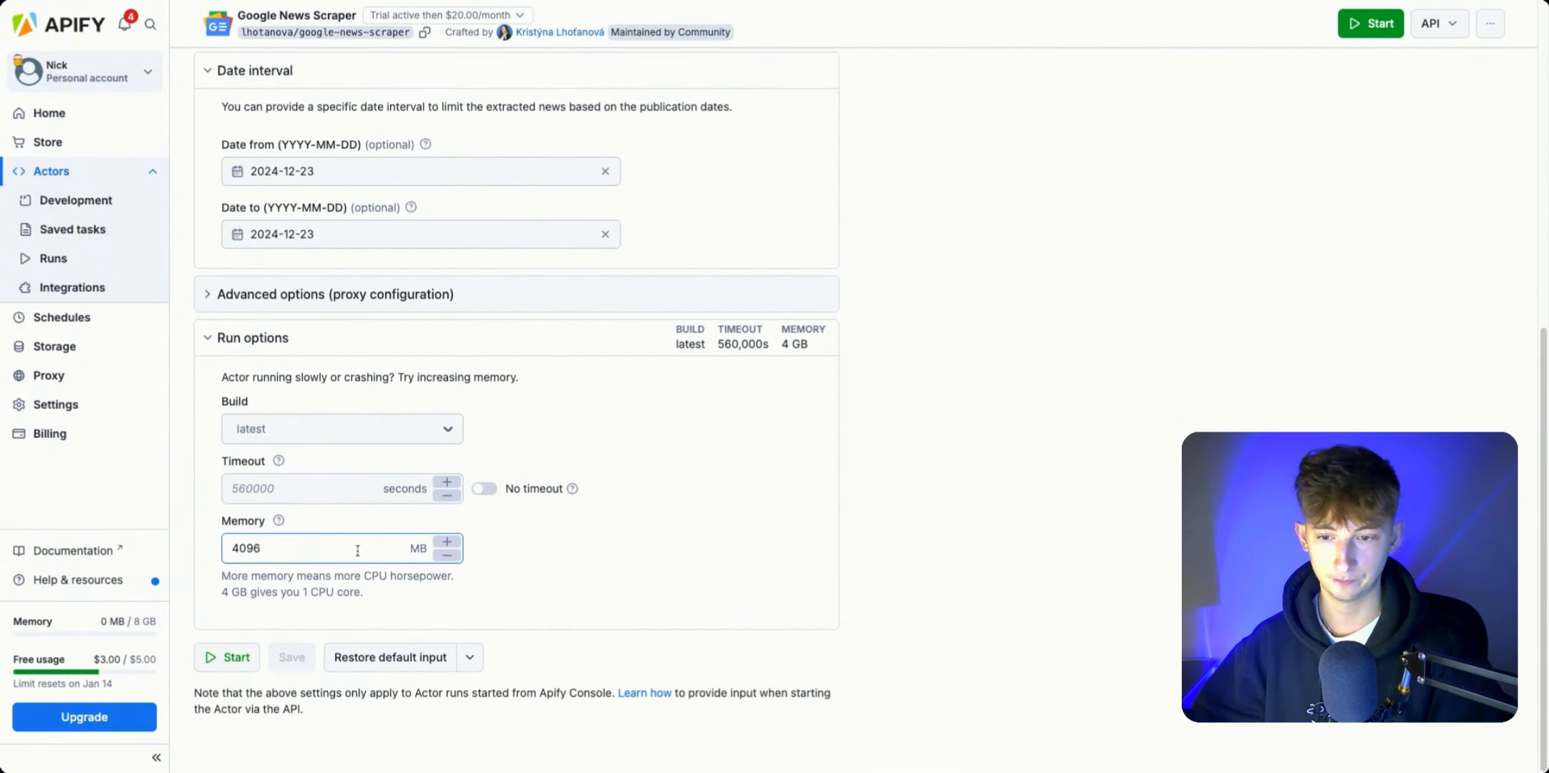
click(446, 556)
double_click(343, 545)
click(294, 552)
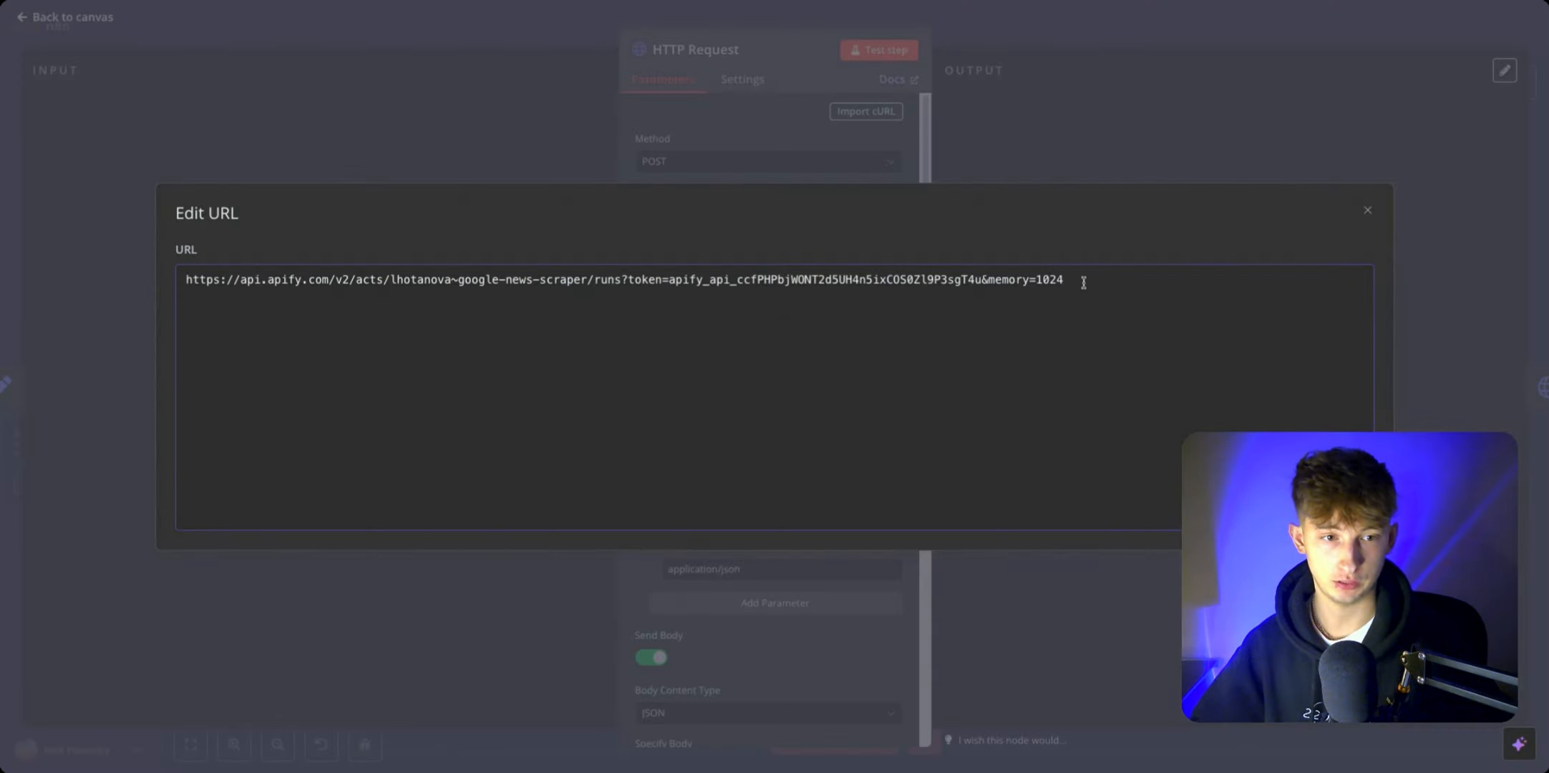
Step: Back in n8n, highlight the &memory=1024 parameter in the request URL and close the expanded URL editor
double_click(1096, 283)
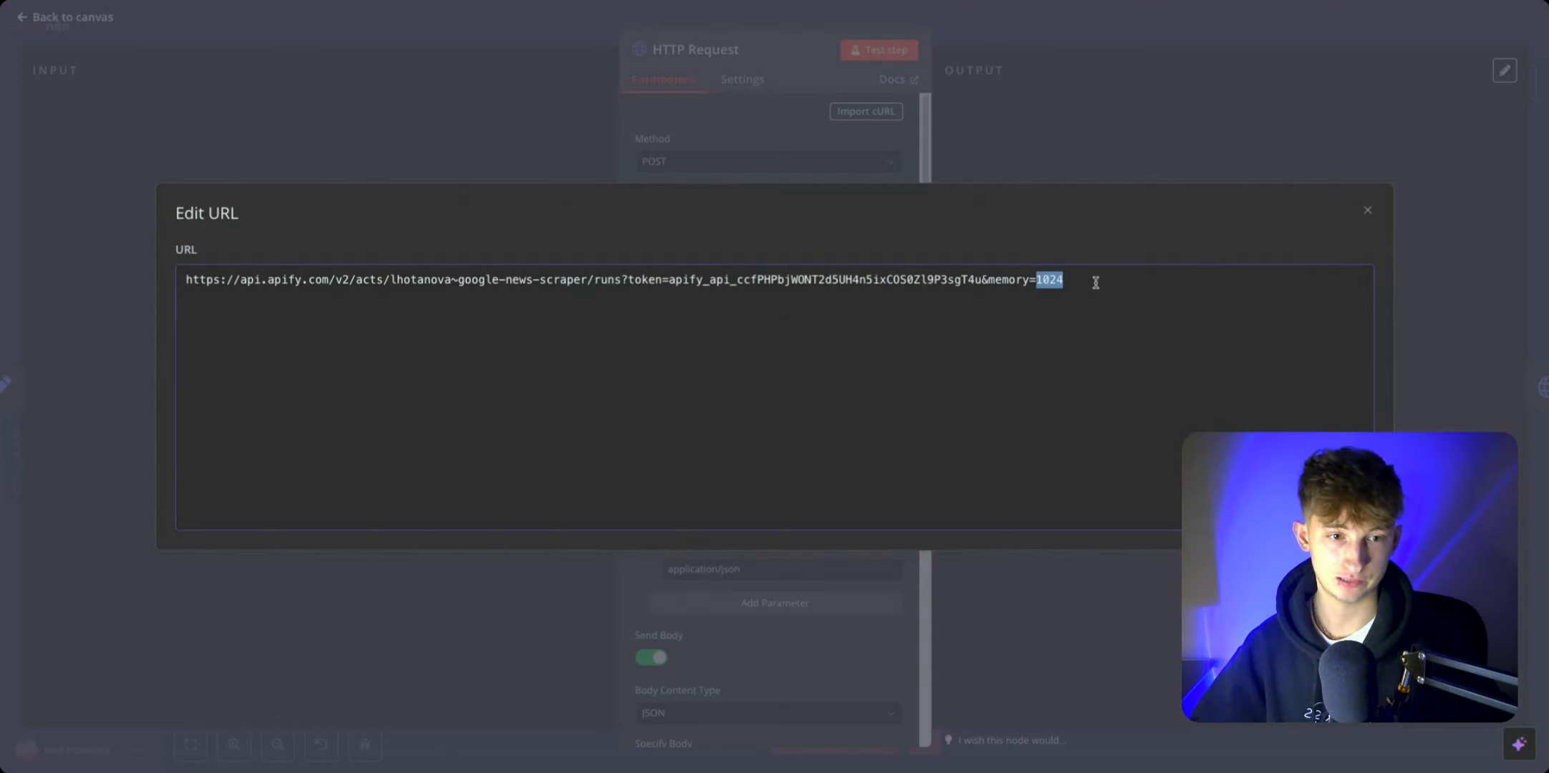
key(shift+Left)
key(shift+Left)
key(shift+Left)
key(shift+Left)
key(shift+Left)
key(shift+Left)
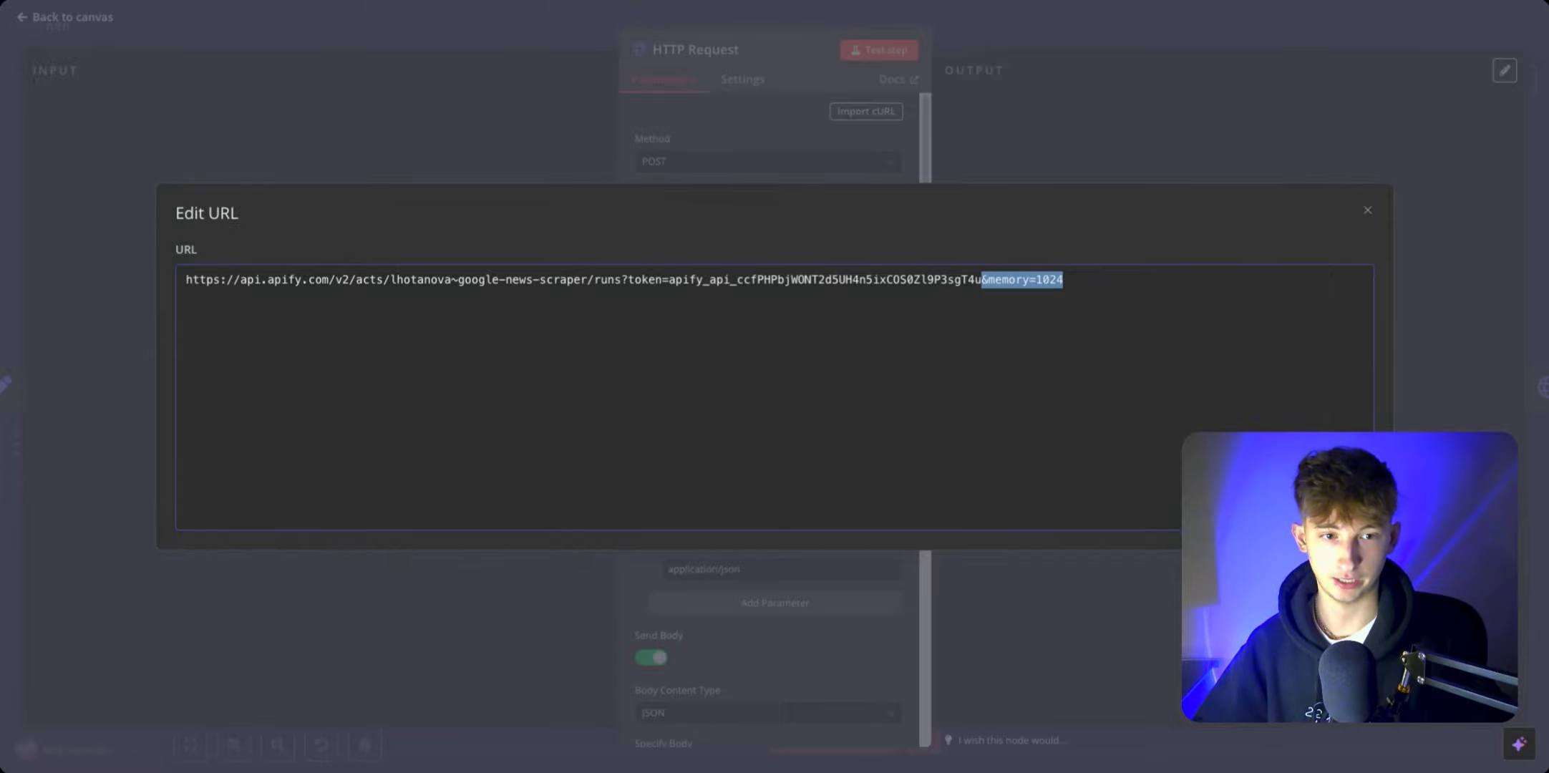
drag(982, 280, 1066, 280)
click(798, 129)
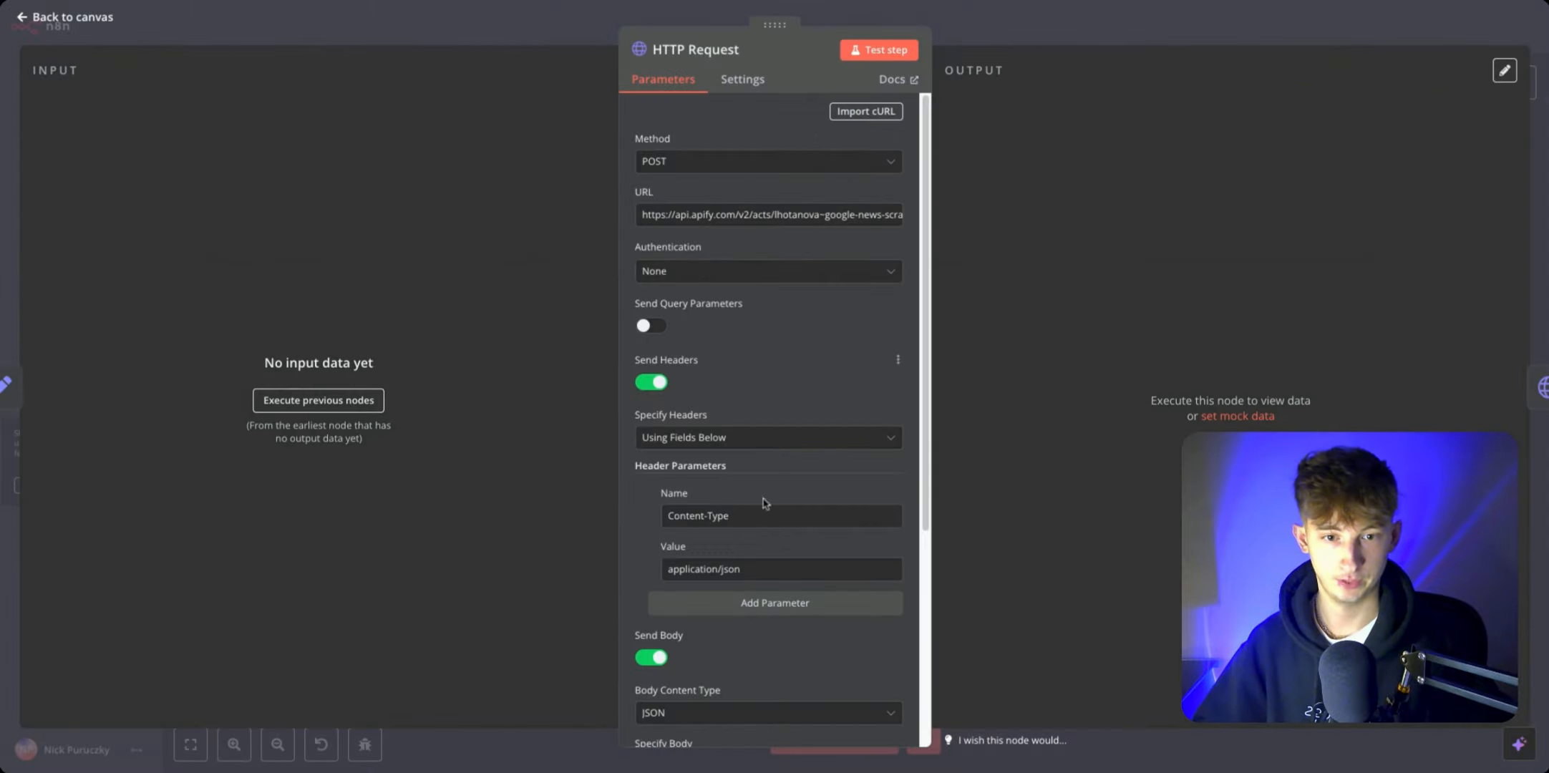
Step: Review the HTTP Request node's header and JSON body settings and select the Content-Type header name
scroll(764, 503, down, 3)
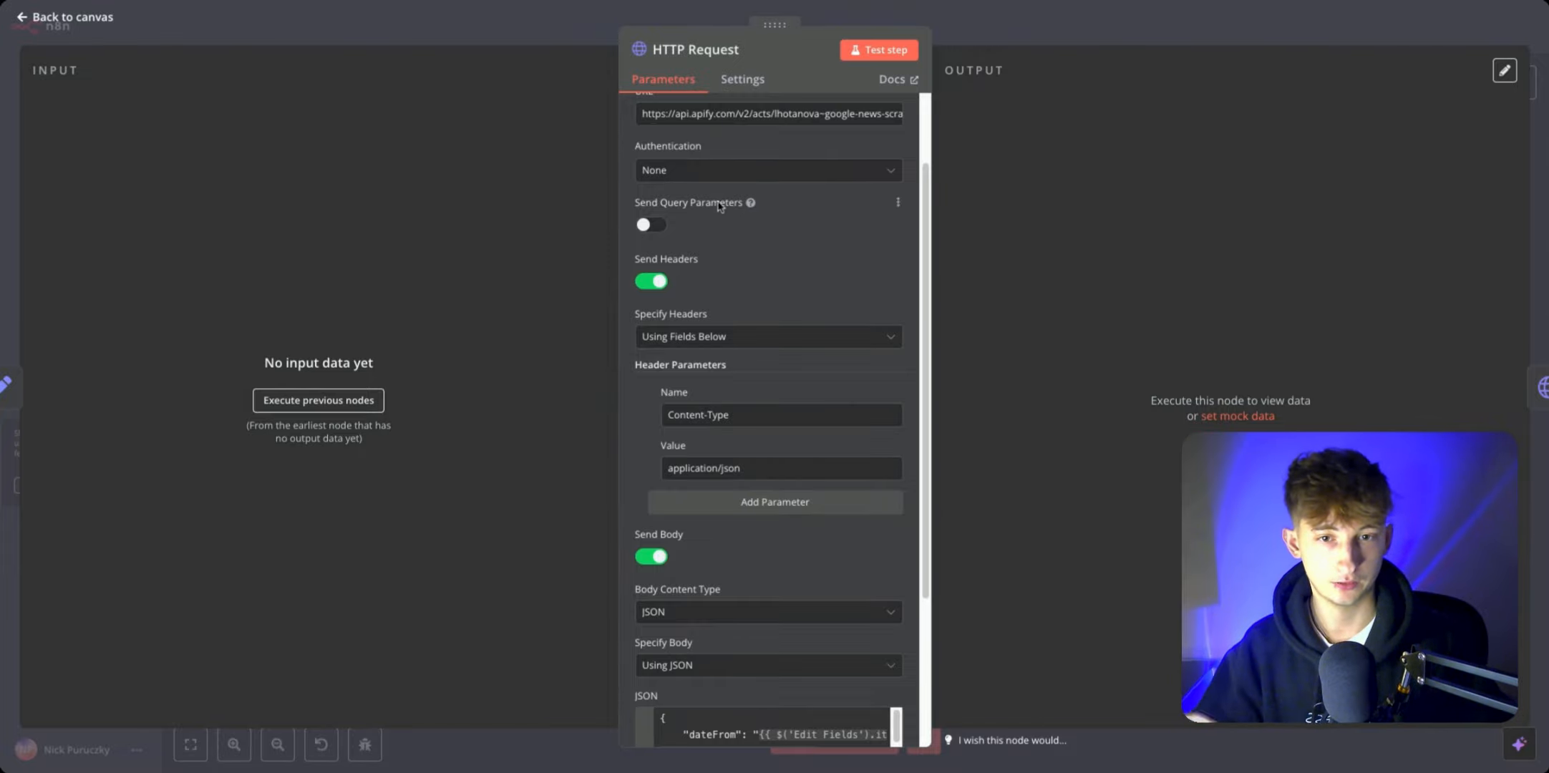
scroll(705, 379, down, 1)
scroll(683, 617, down, 1)
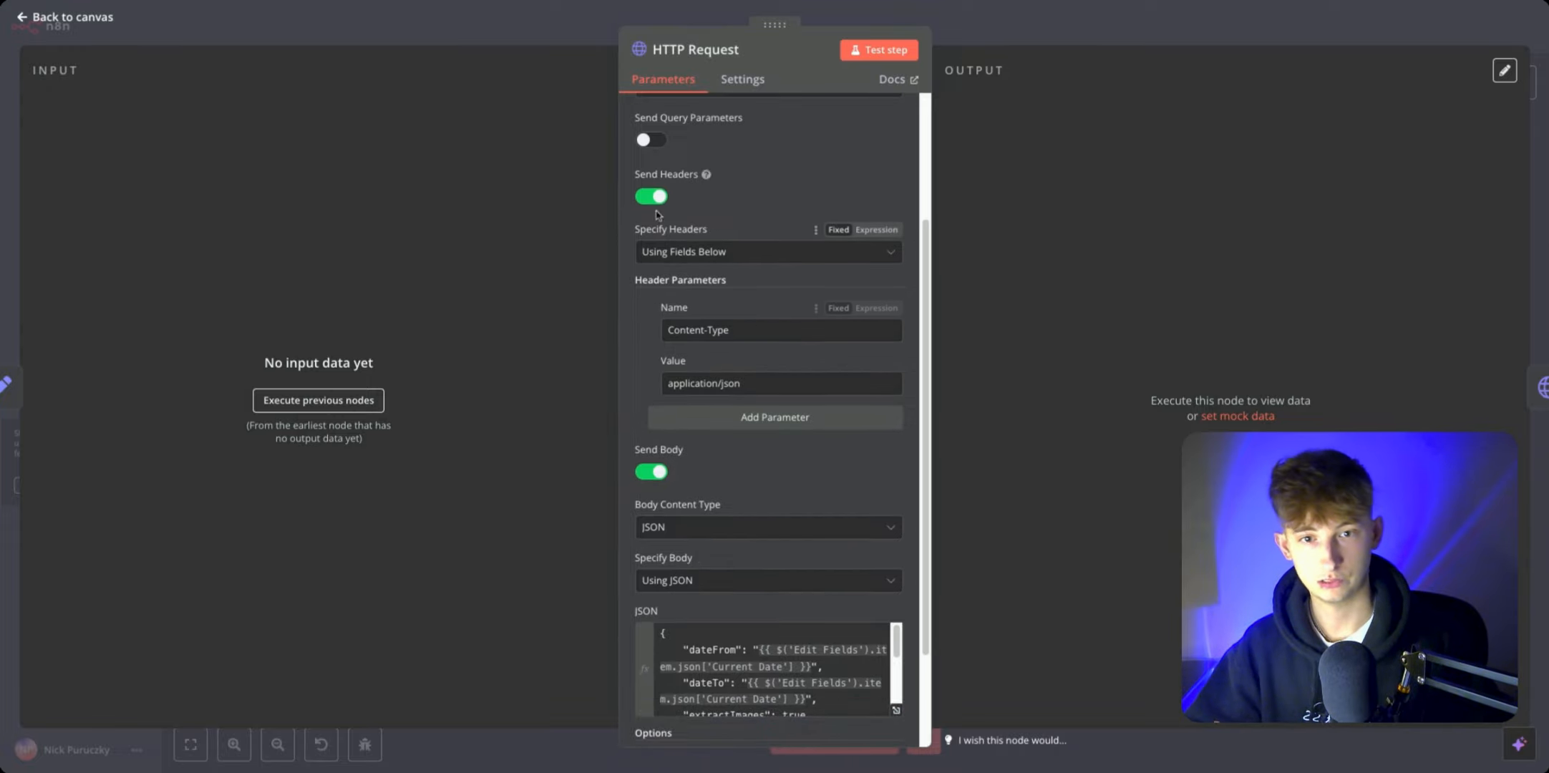
scroll(709, 301, up, 4)
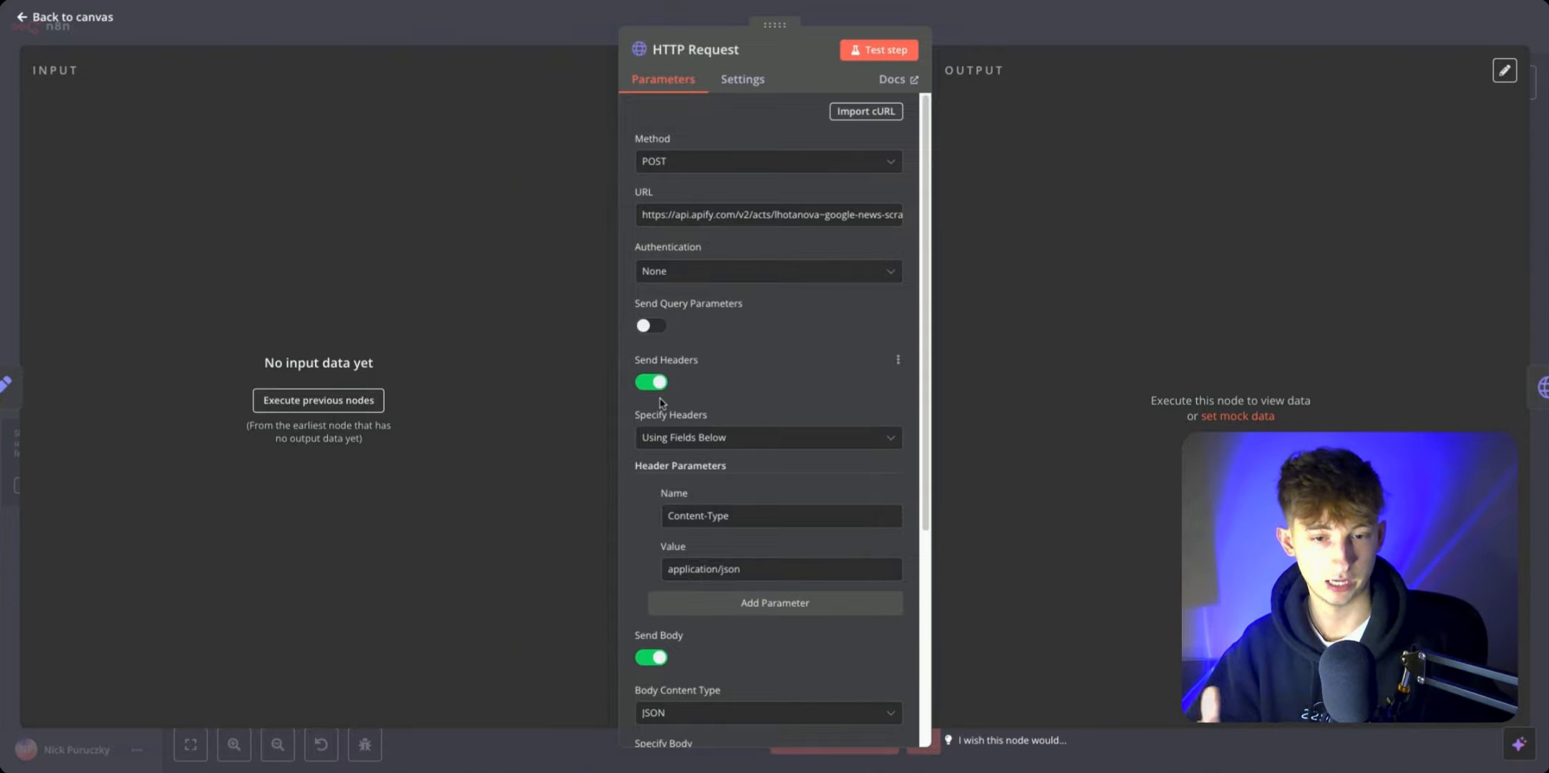
scroll(687, 423, down, 1)
drag(718, 460, 746, 462)
key(ctrl+a)
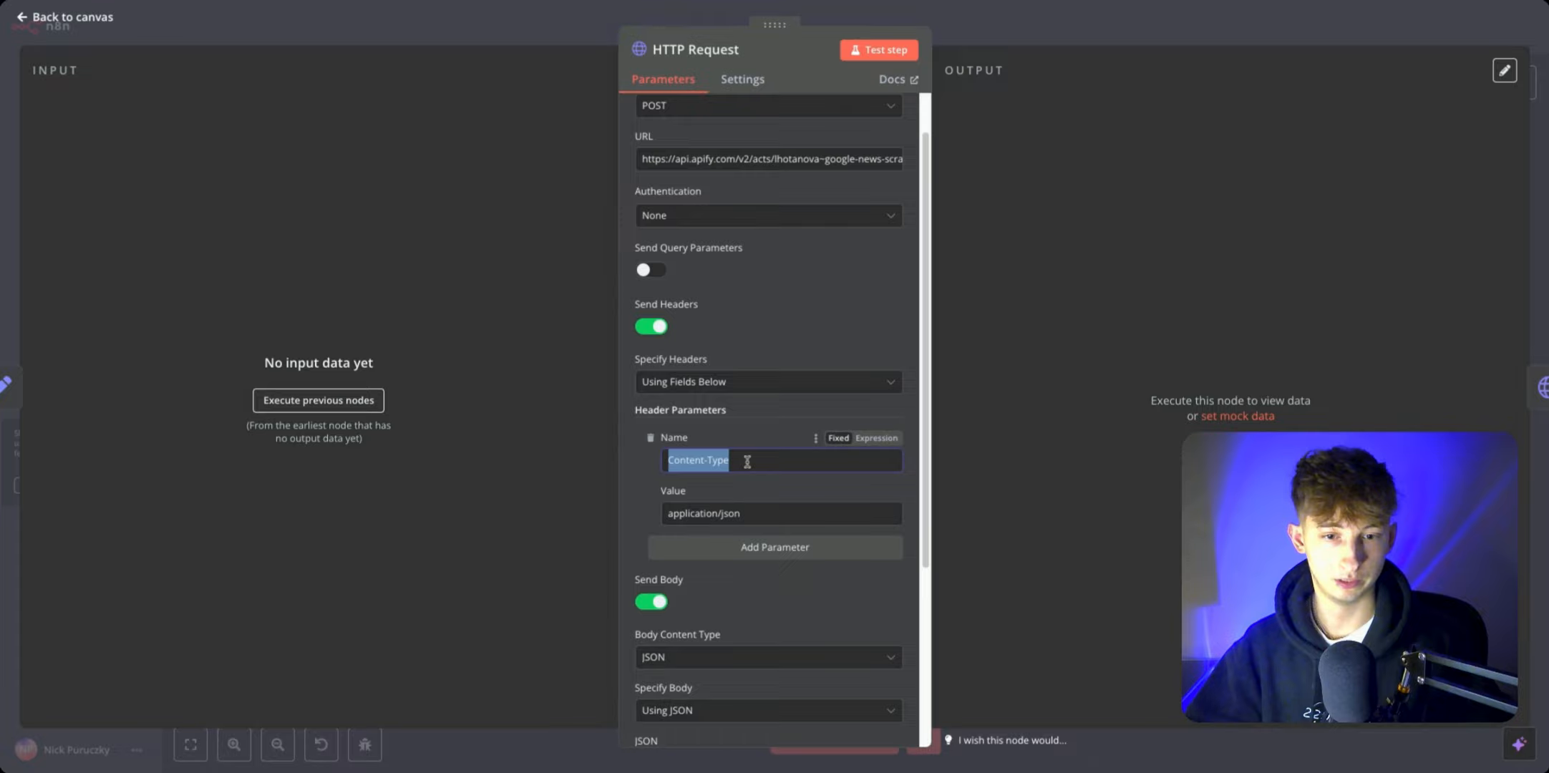
Step: Review the HTTP Request node's Content-Type header value and its JSON body settings
click(756, 512)
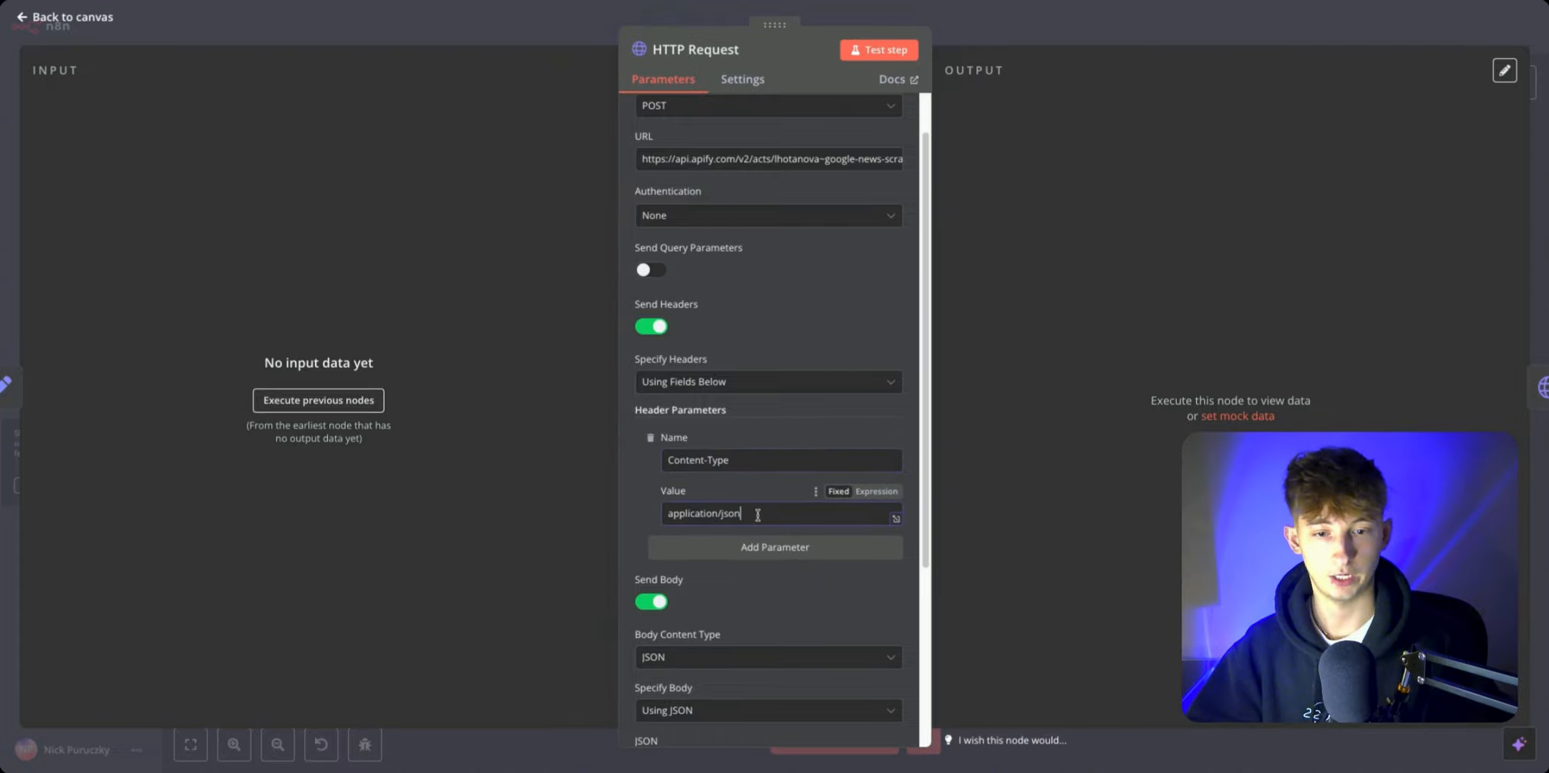
scroll(756, 512, down, 3)
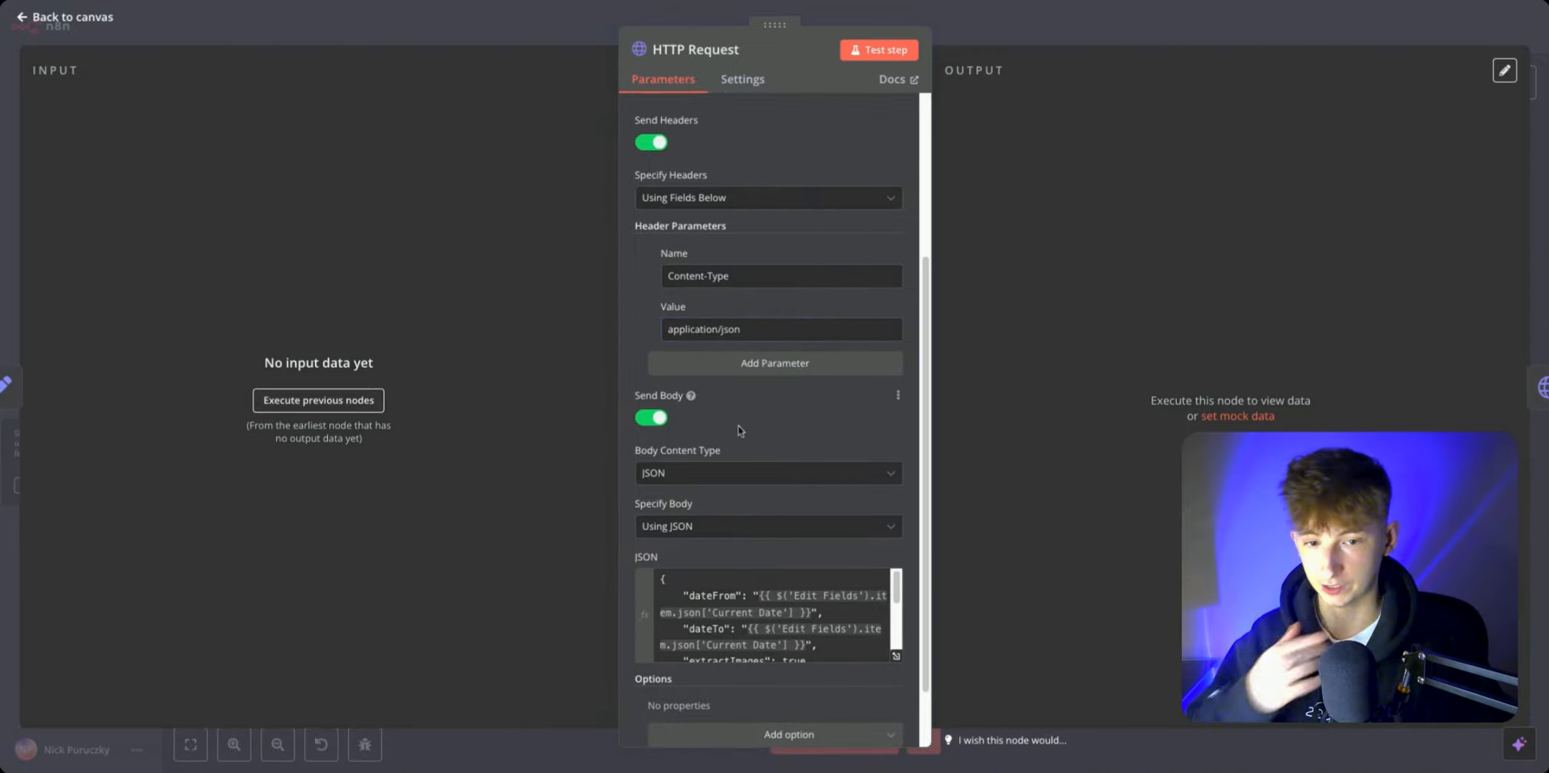
scroll(739, 430, down, 1)
scroll(704, 464, down, 1)
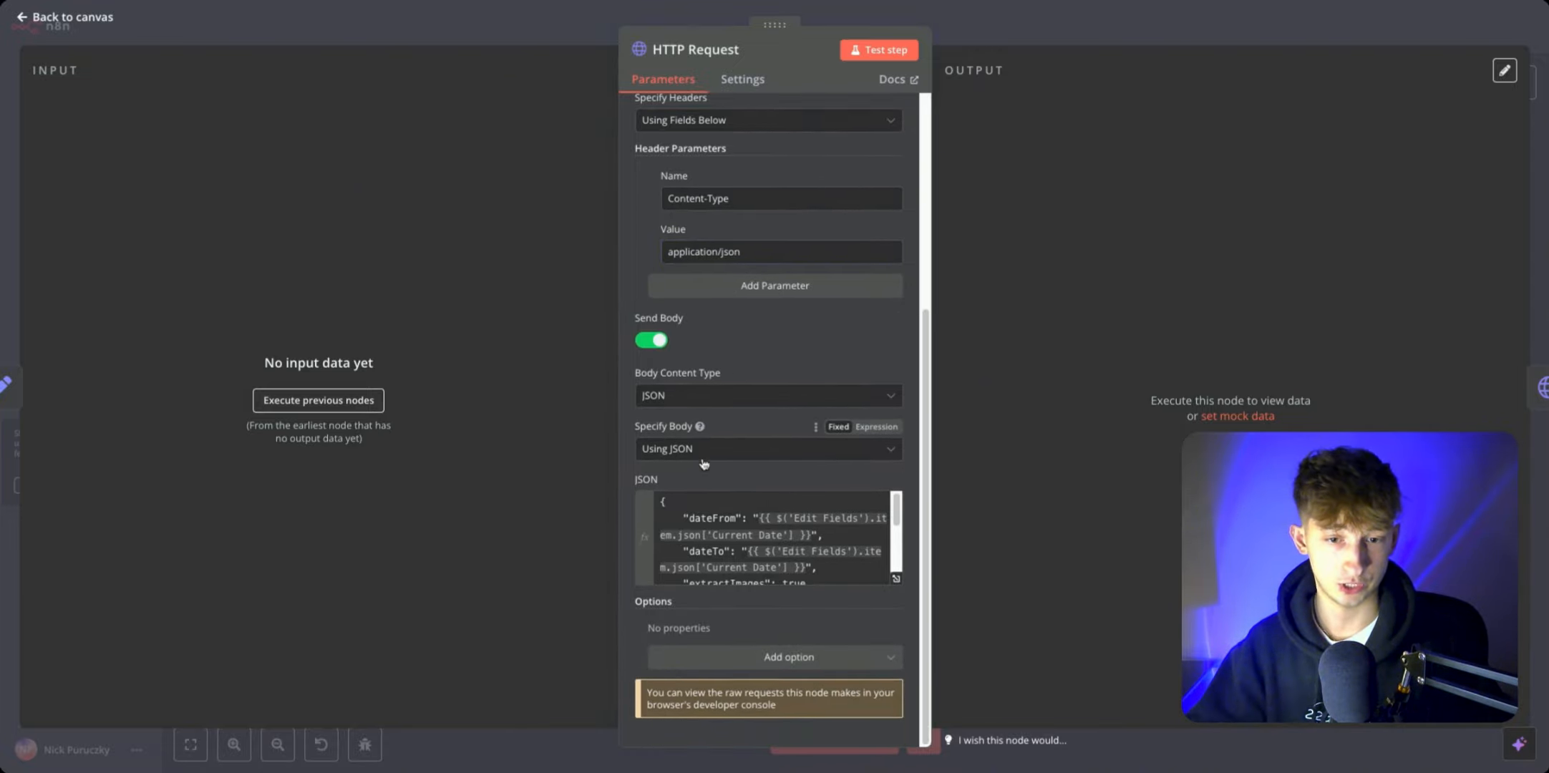
scroll(773, 537, down, 1)
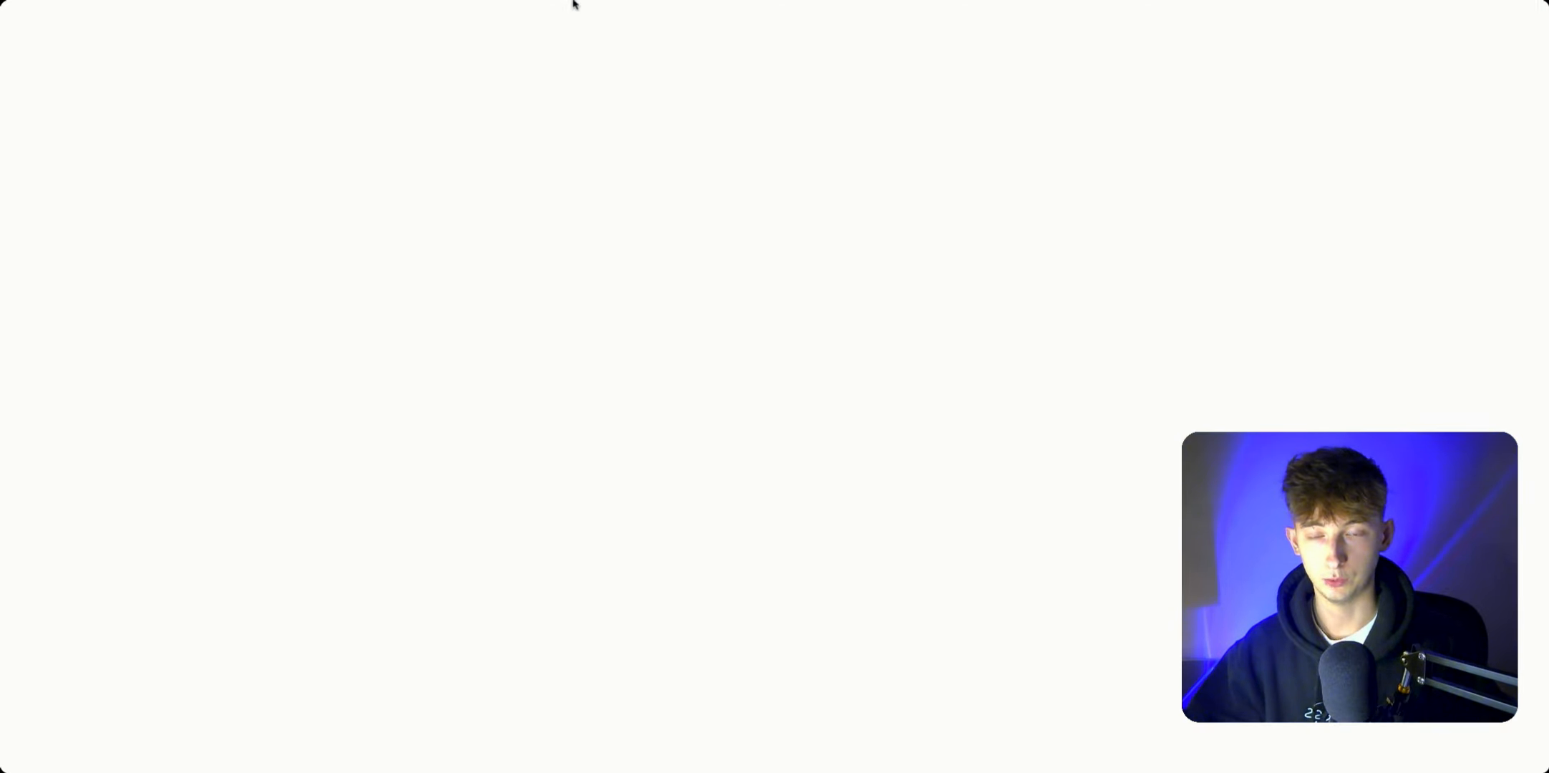
Step: In Apify, show the Google News Scraper's input as JSON and copy the whole code block
scroll(450, 341, up, 8)
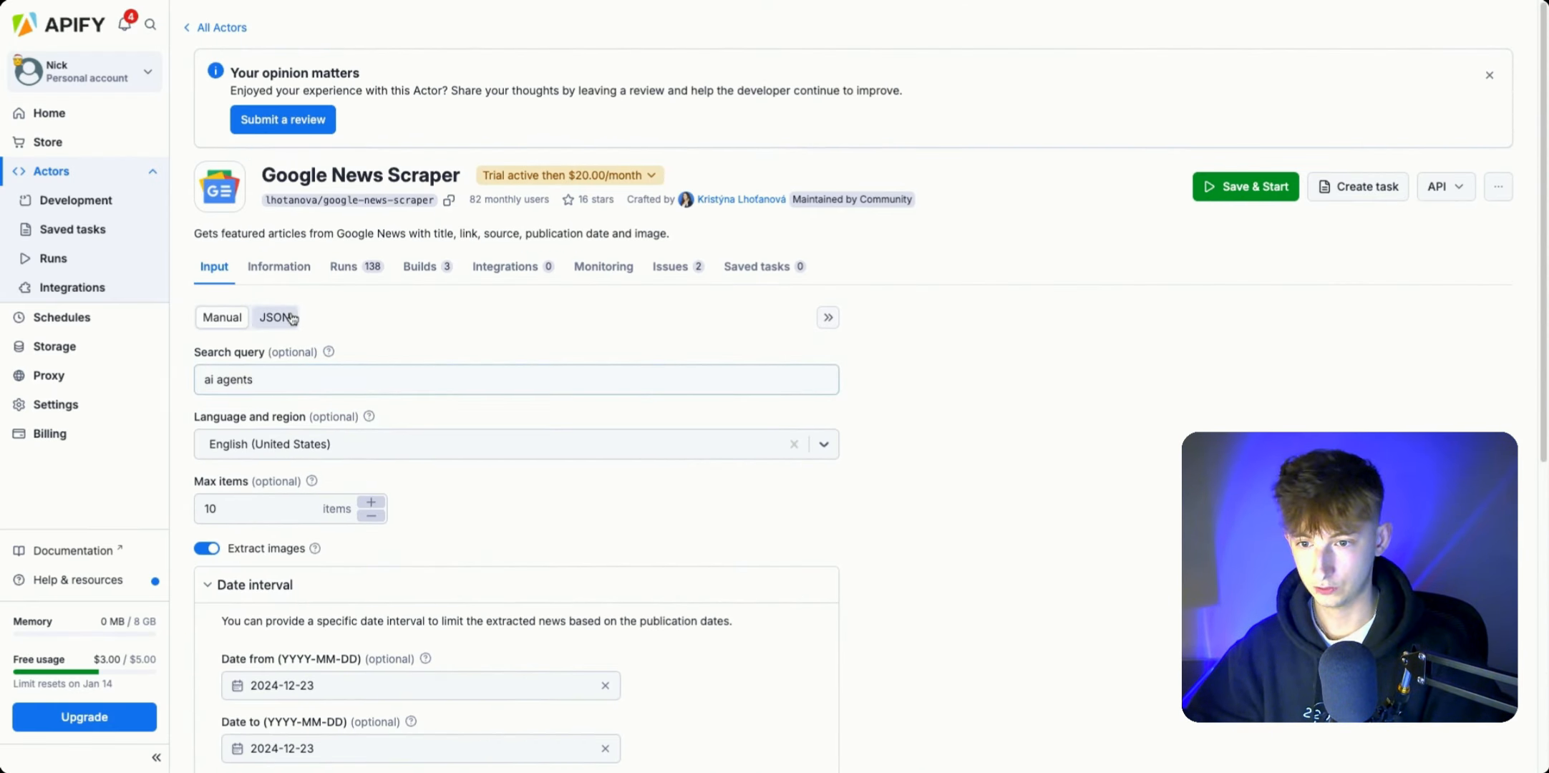
click(259, 271)
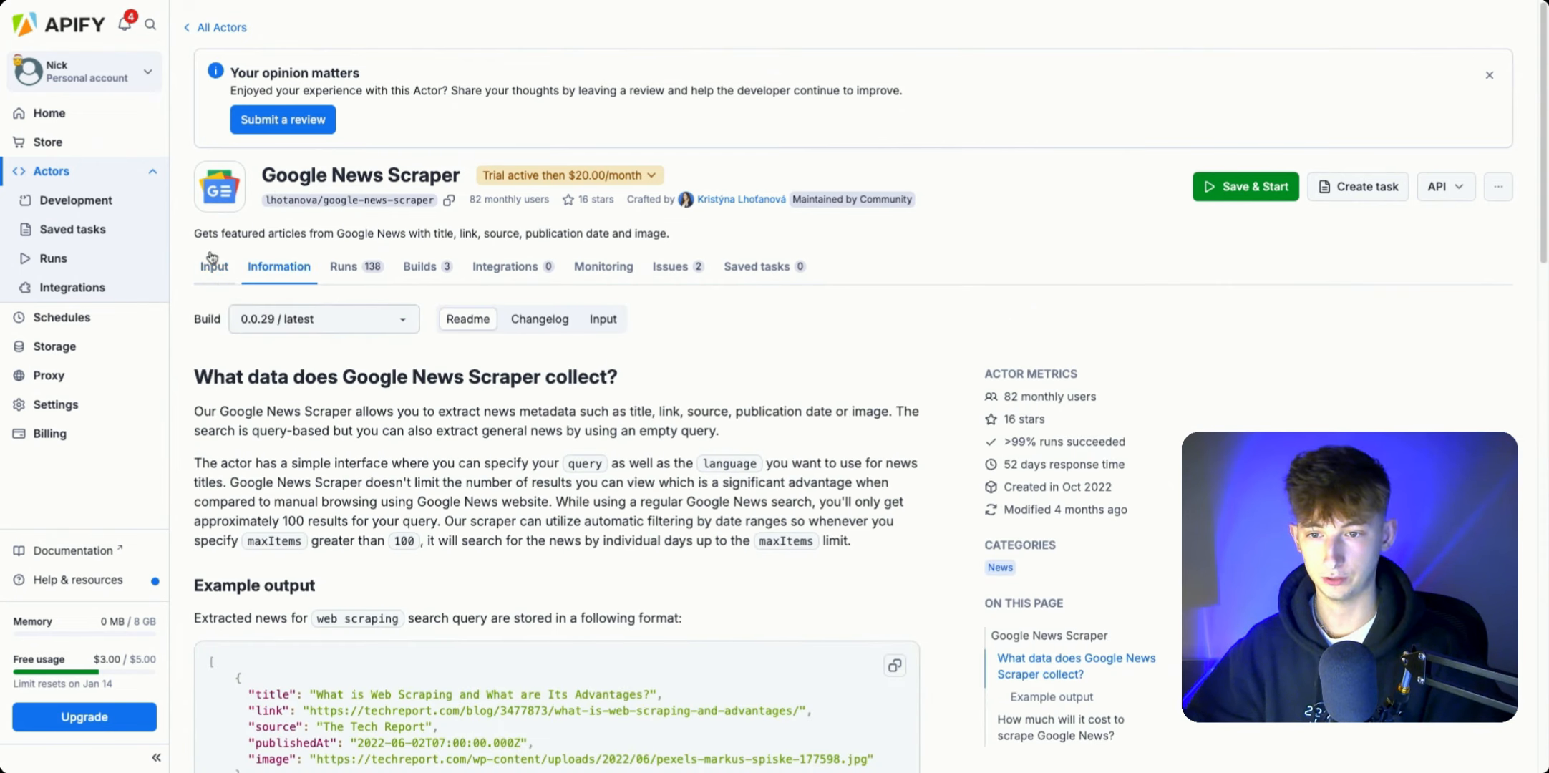
click(216, 283)
click(274, 407)
scroll(358, 386, down, 1)
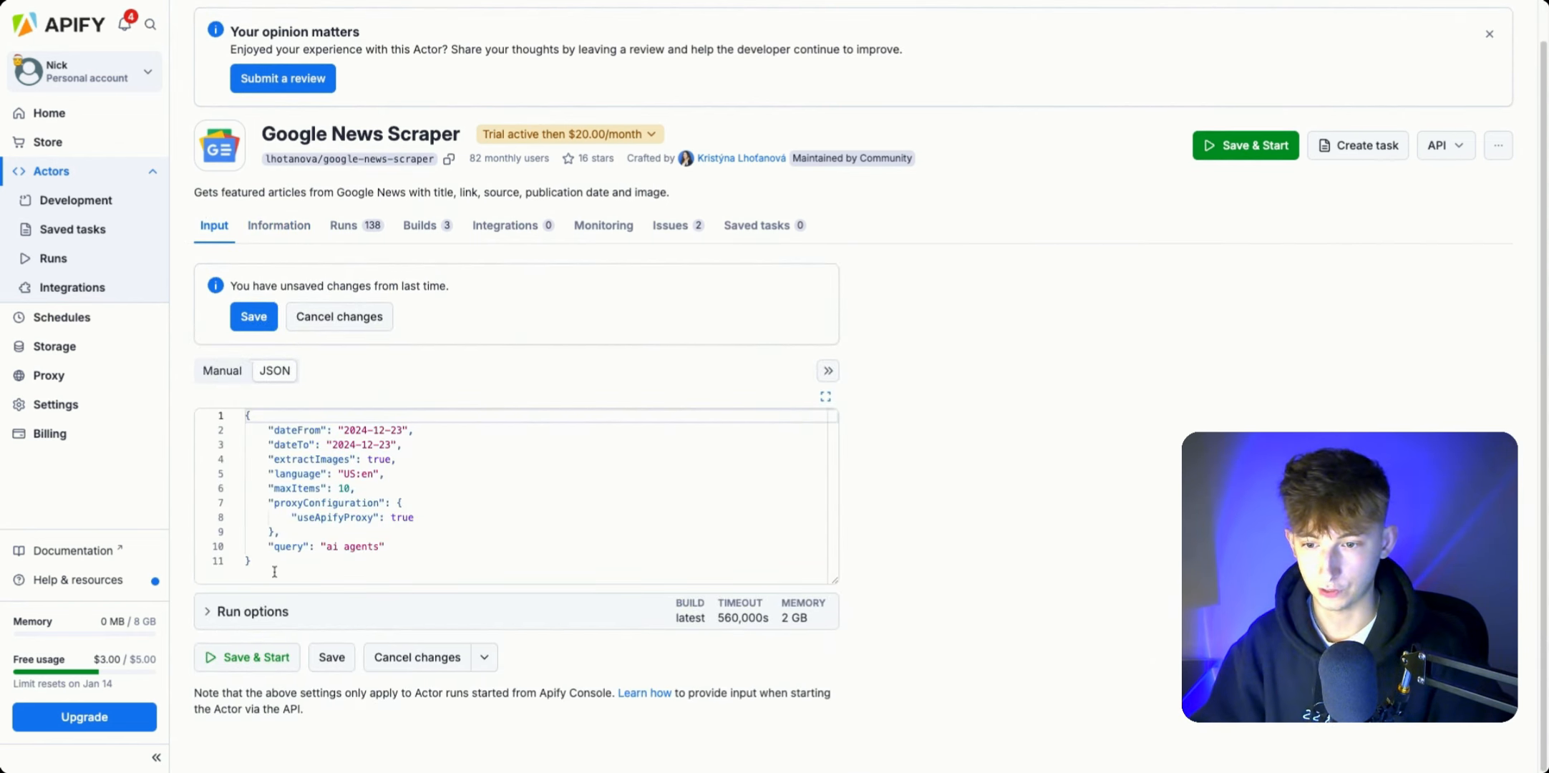
drag(274, 571, 244, 415)
key(ctrl+c)
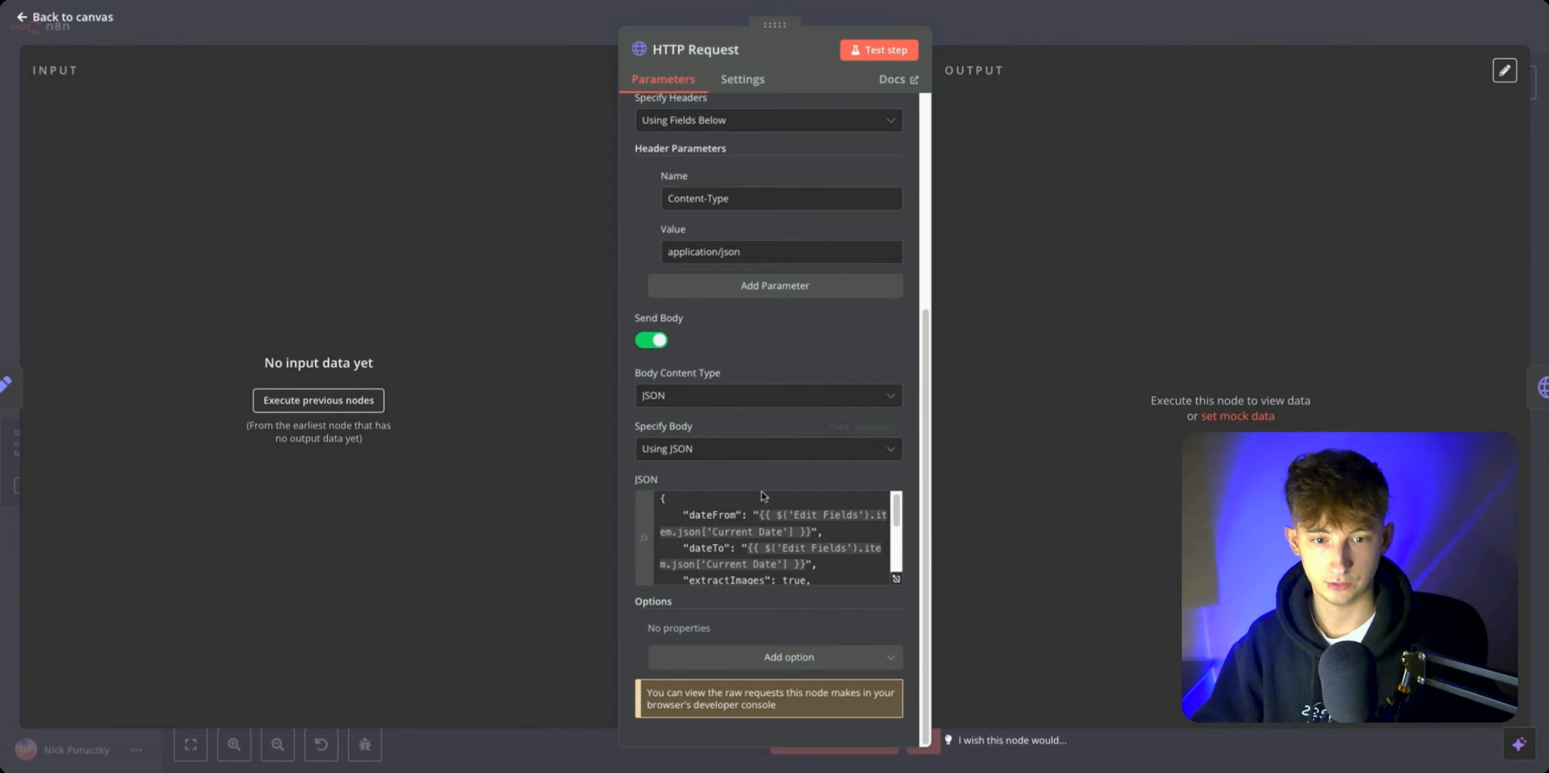
Step: In n8n, replace the HTTP Request node's entire JSON body with the copied Apify input
click(896, 578)
key(ctrl+a)
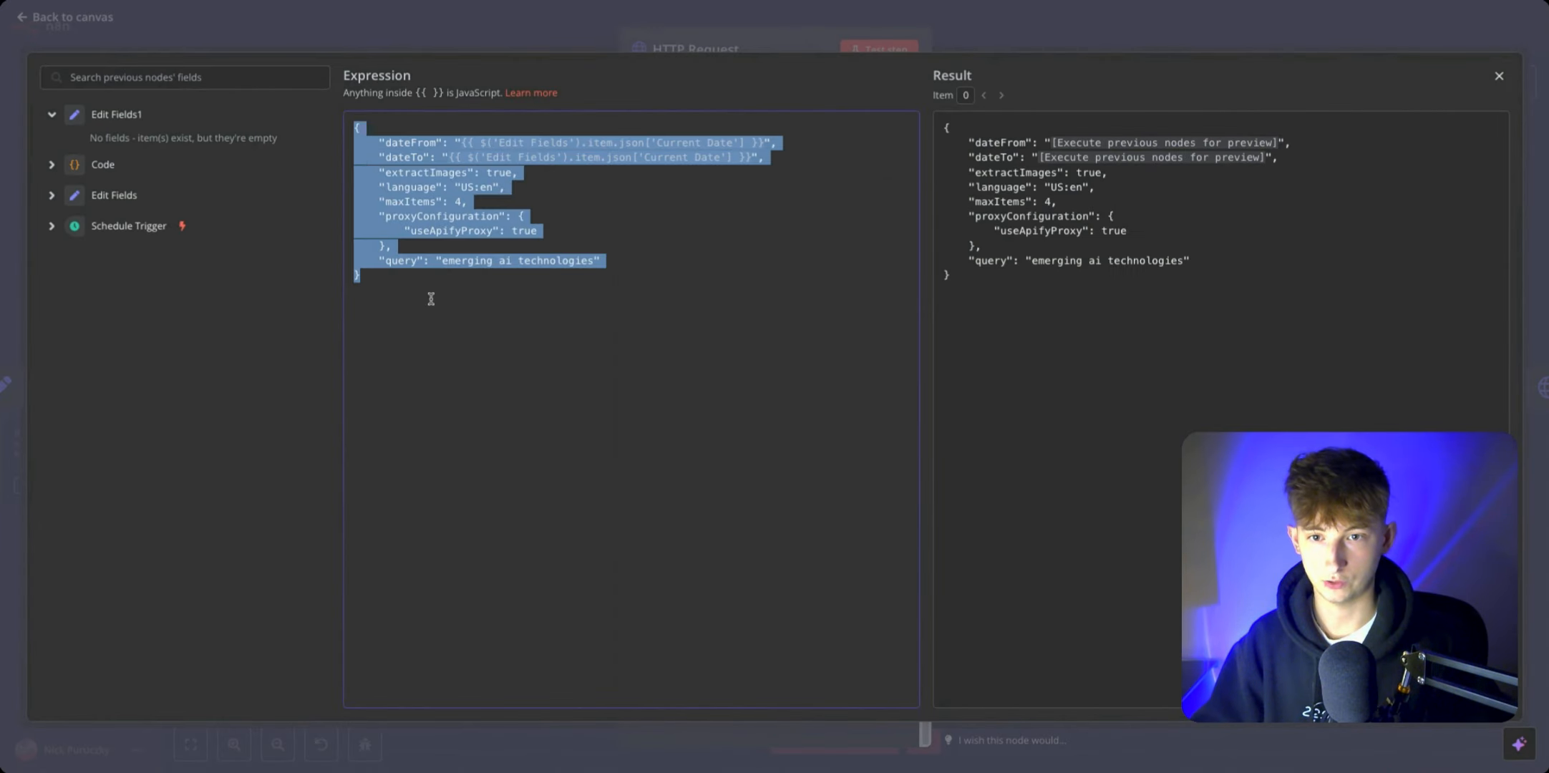
key(ctrl+v)
Step: Change the query in the JSON body to "emerging ai technologies" and return to the workflow canvas
drag(501, 263, 449, 264)
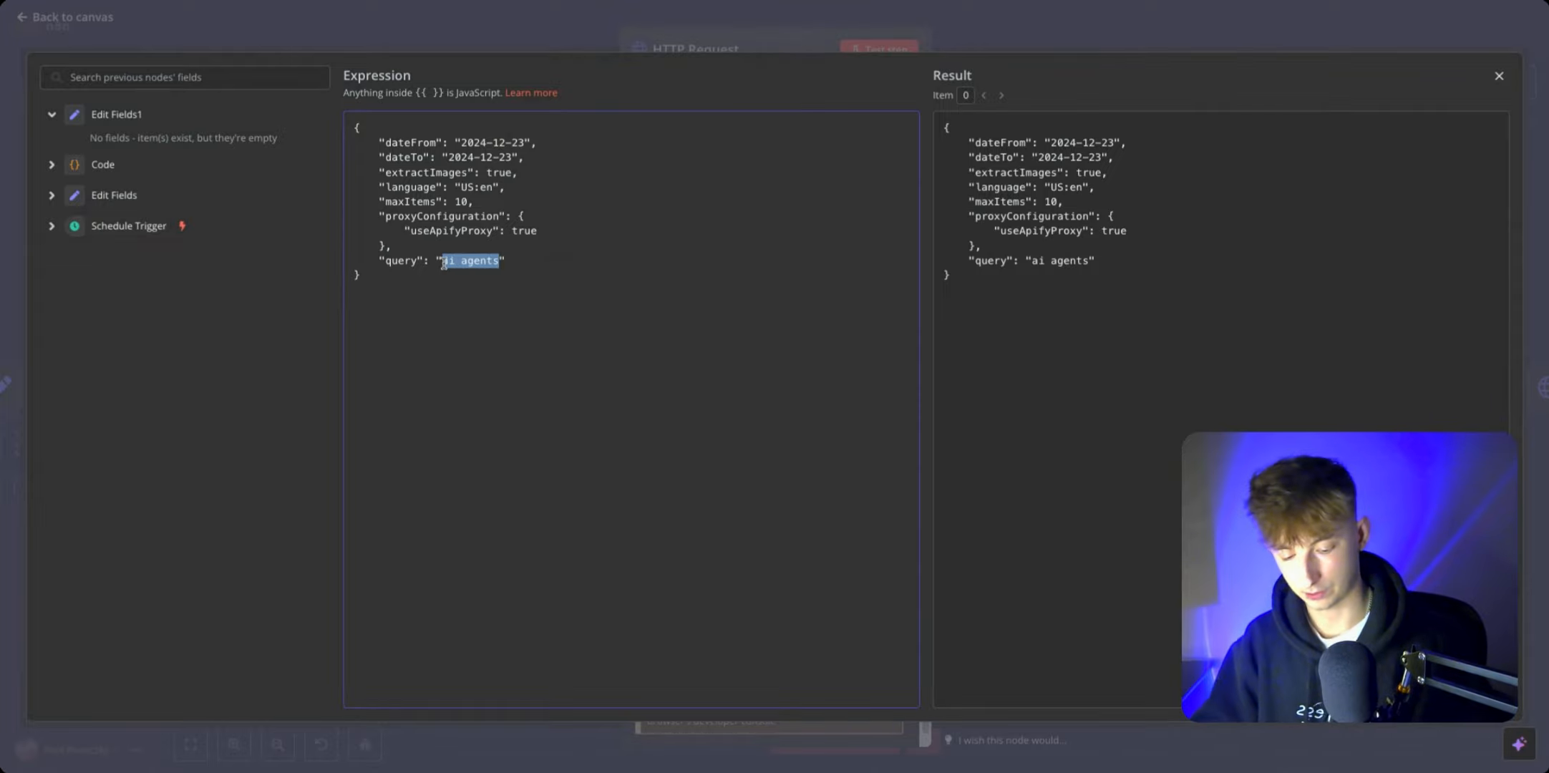
key(BackSpace)
text(emergin)
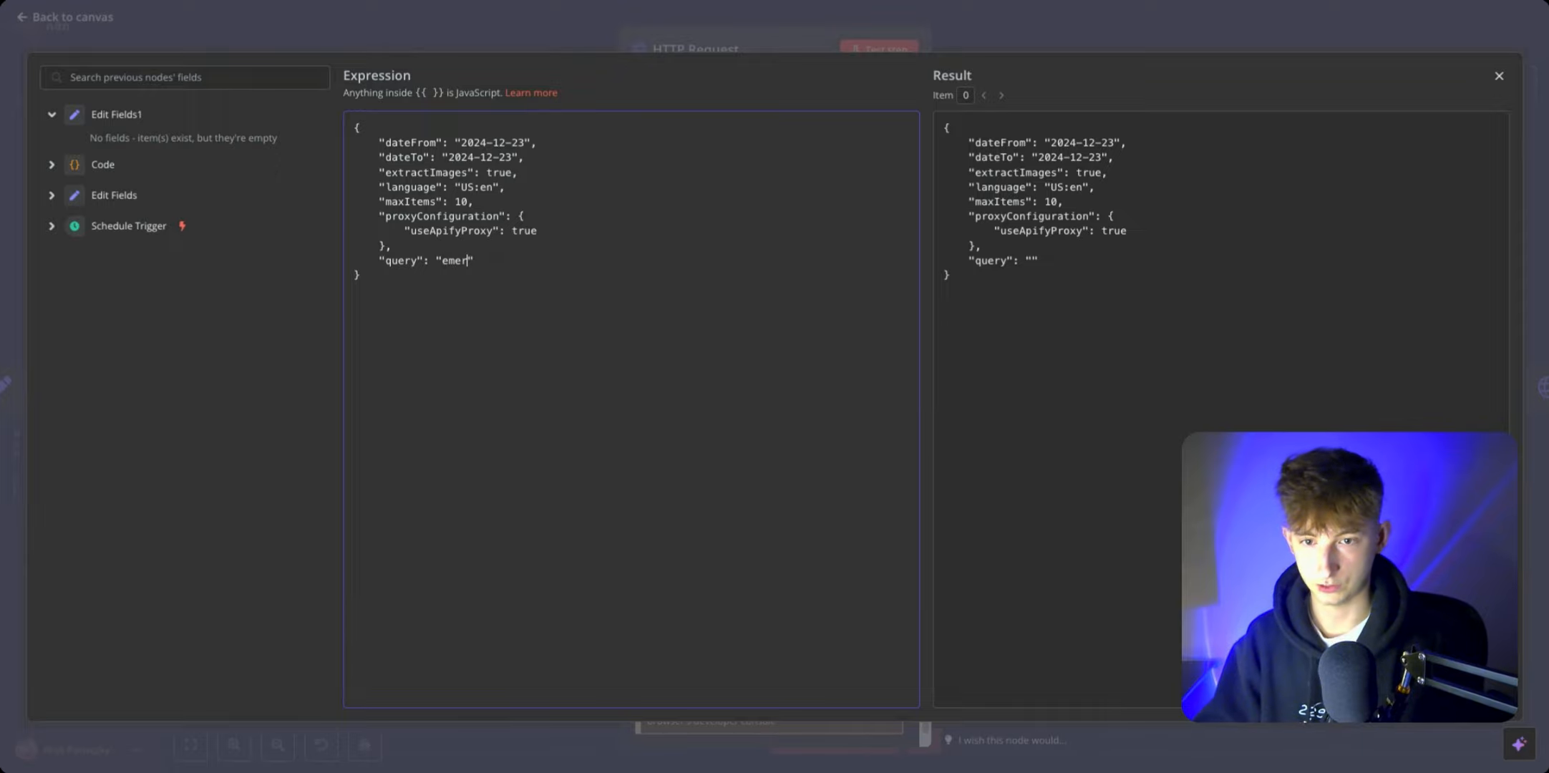
text(g ai technologies)
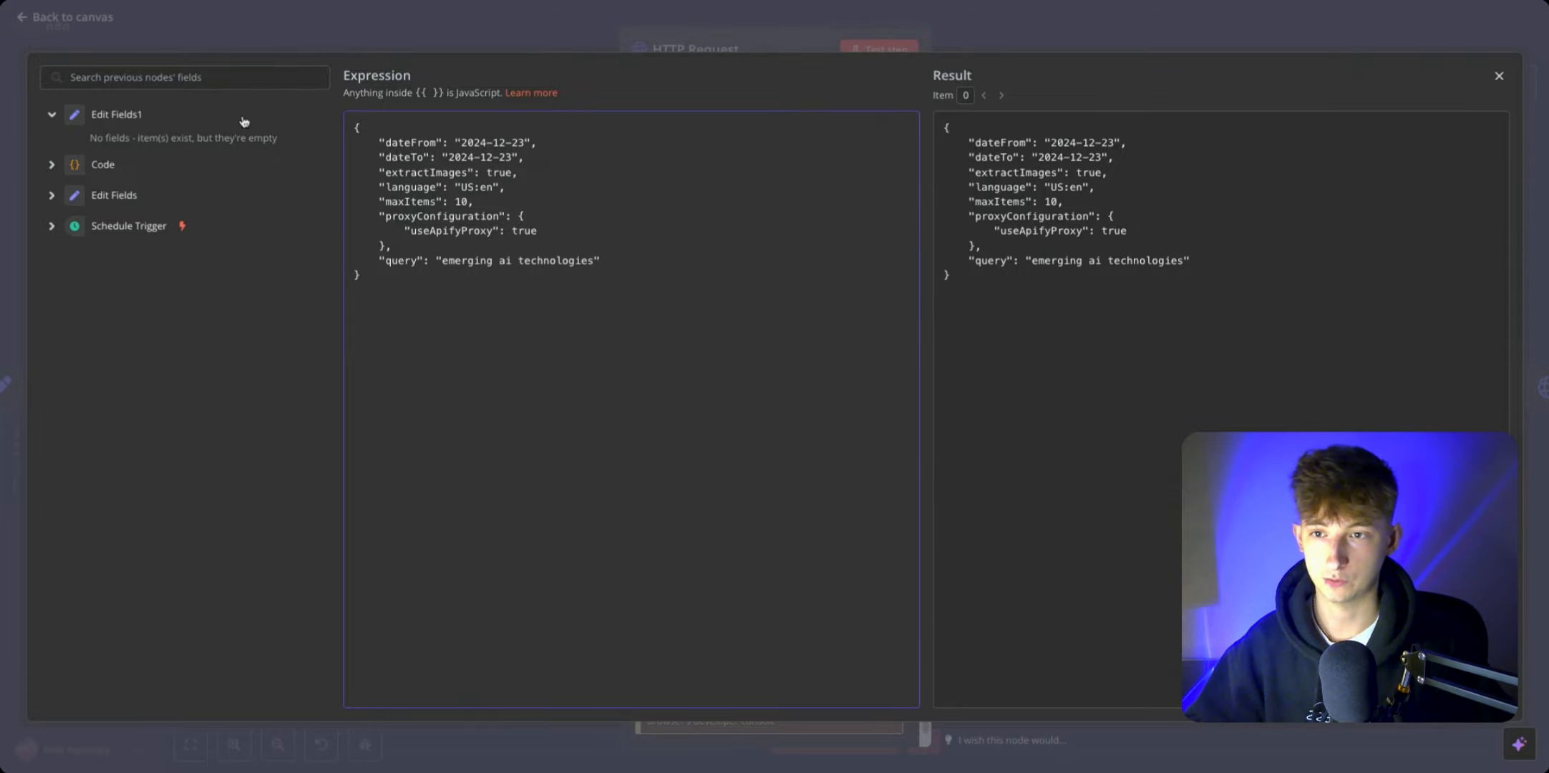
click(268, 26)
scroll(801, 399, right, 1)
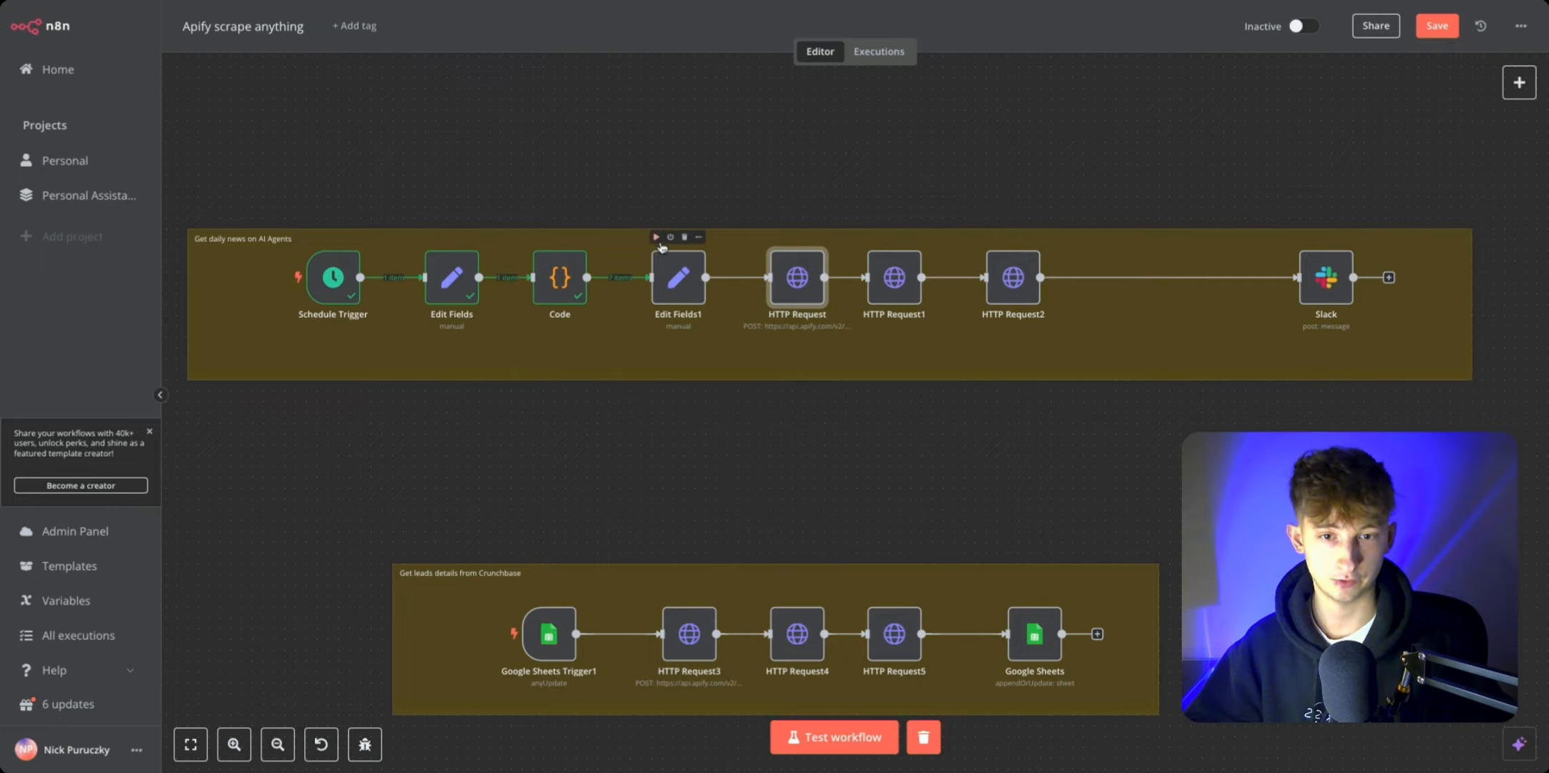
Step: Check the Past Week expression and input date in the Edit Fields1 node, and run that node from the canvas
double_click(676, 277)
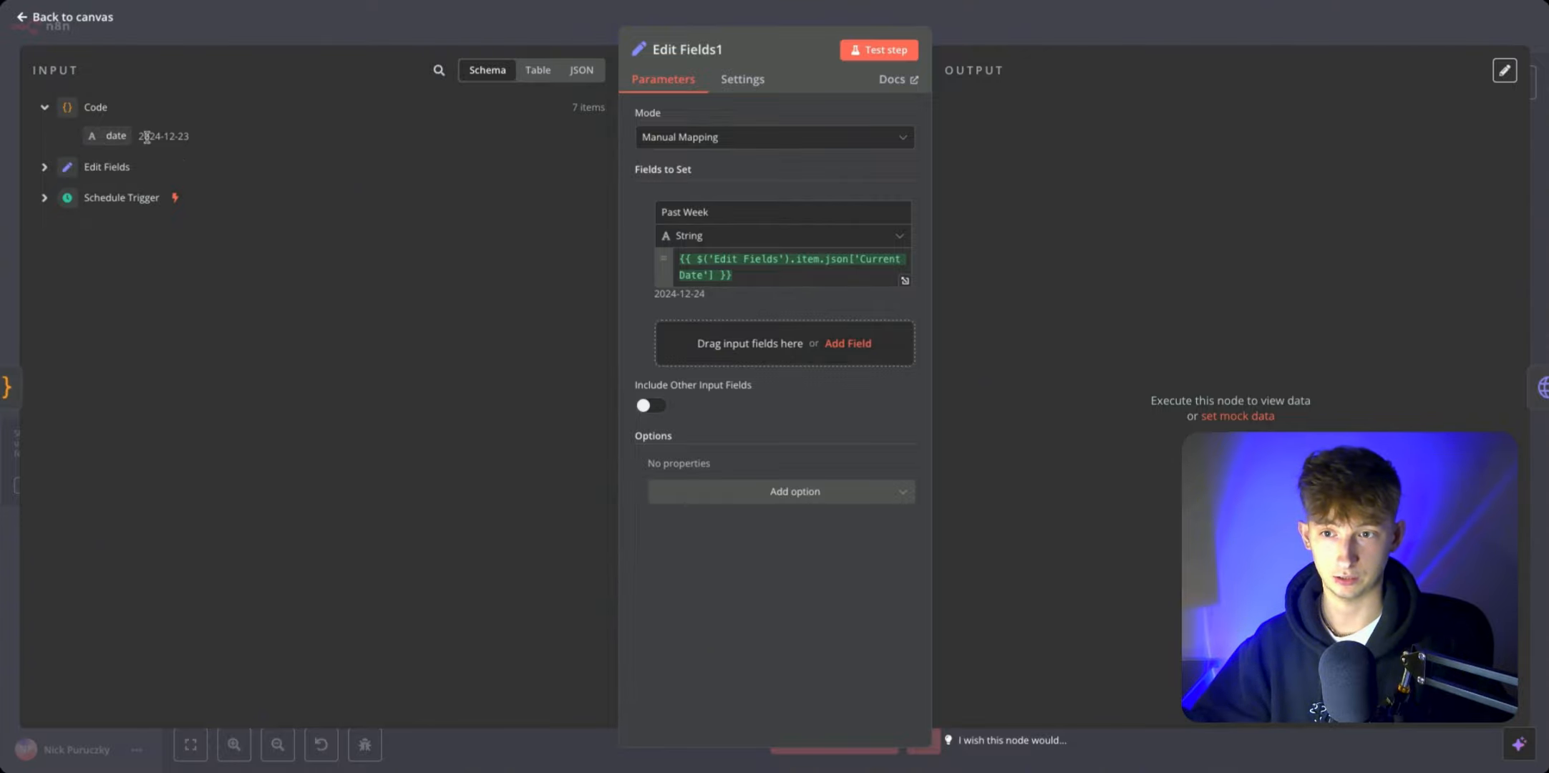
click(378, 38)
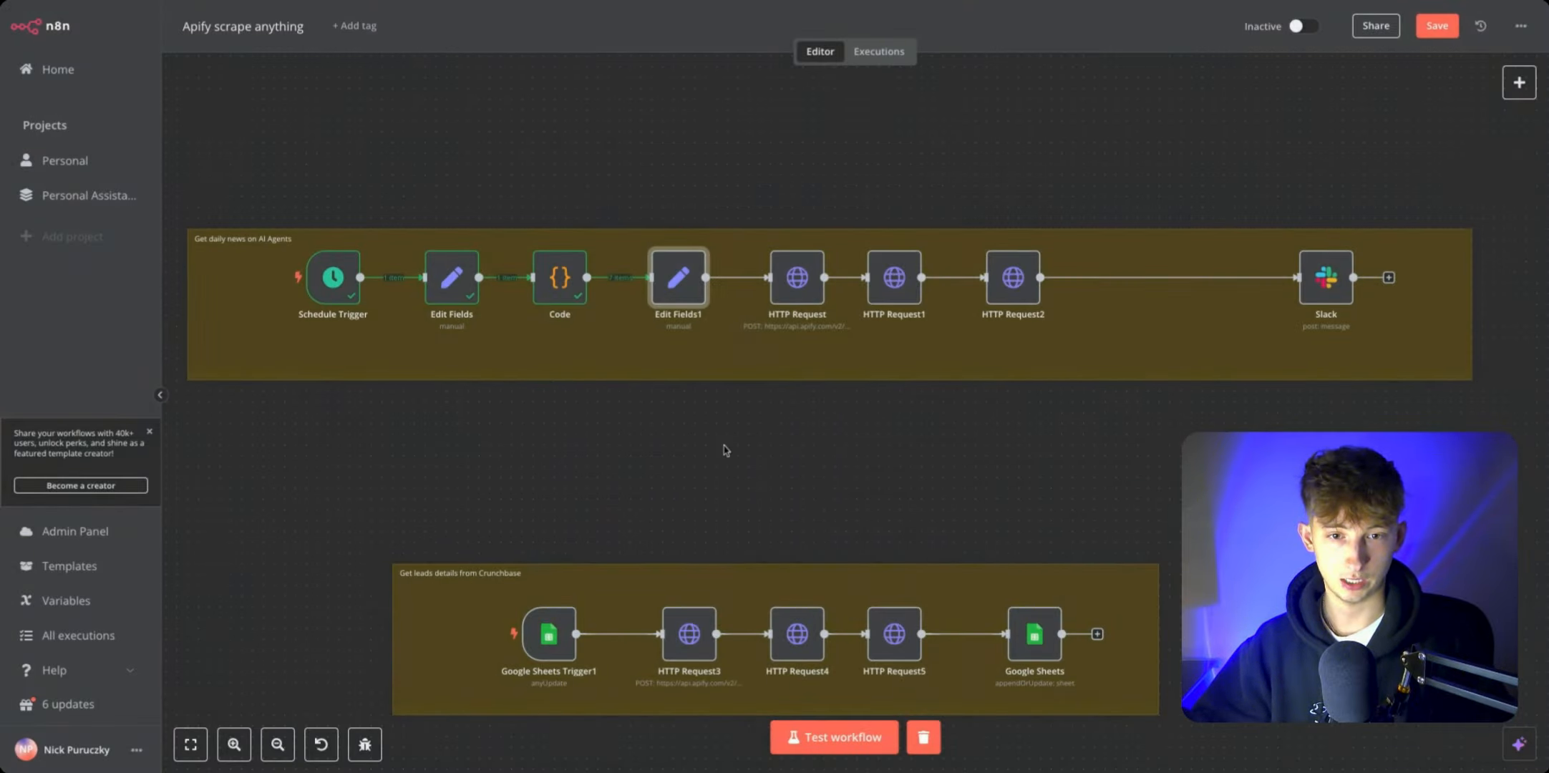
double_click(635, 252)
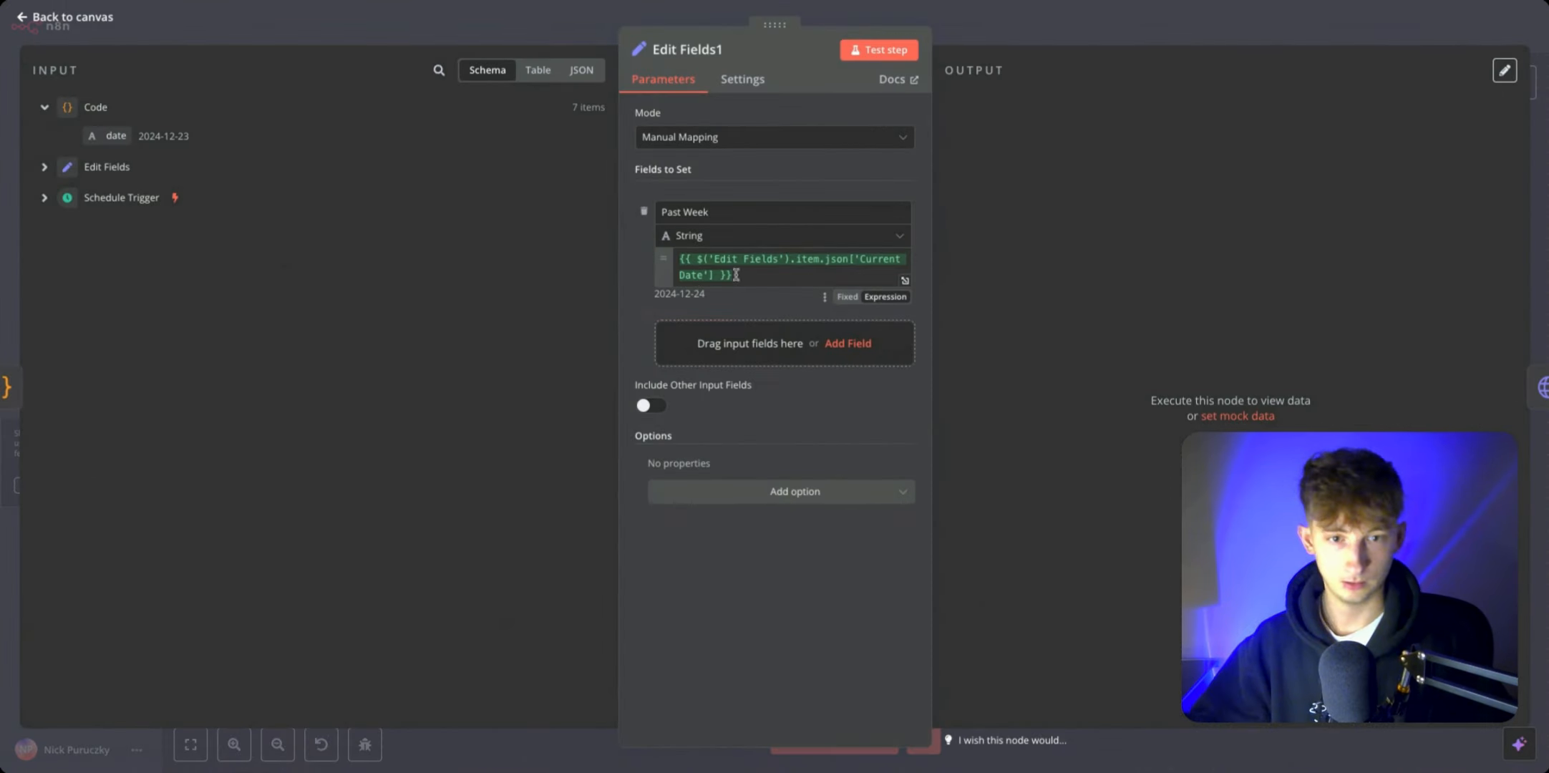
drag(704, 259, 756, 278)
drag(93, 135, 93, 133)
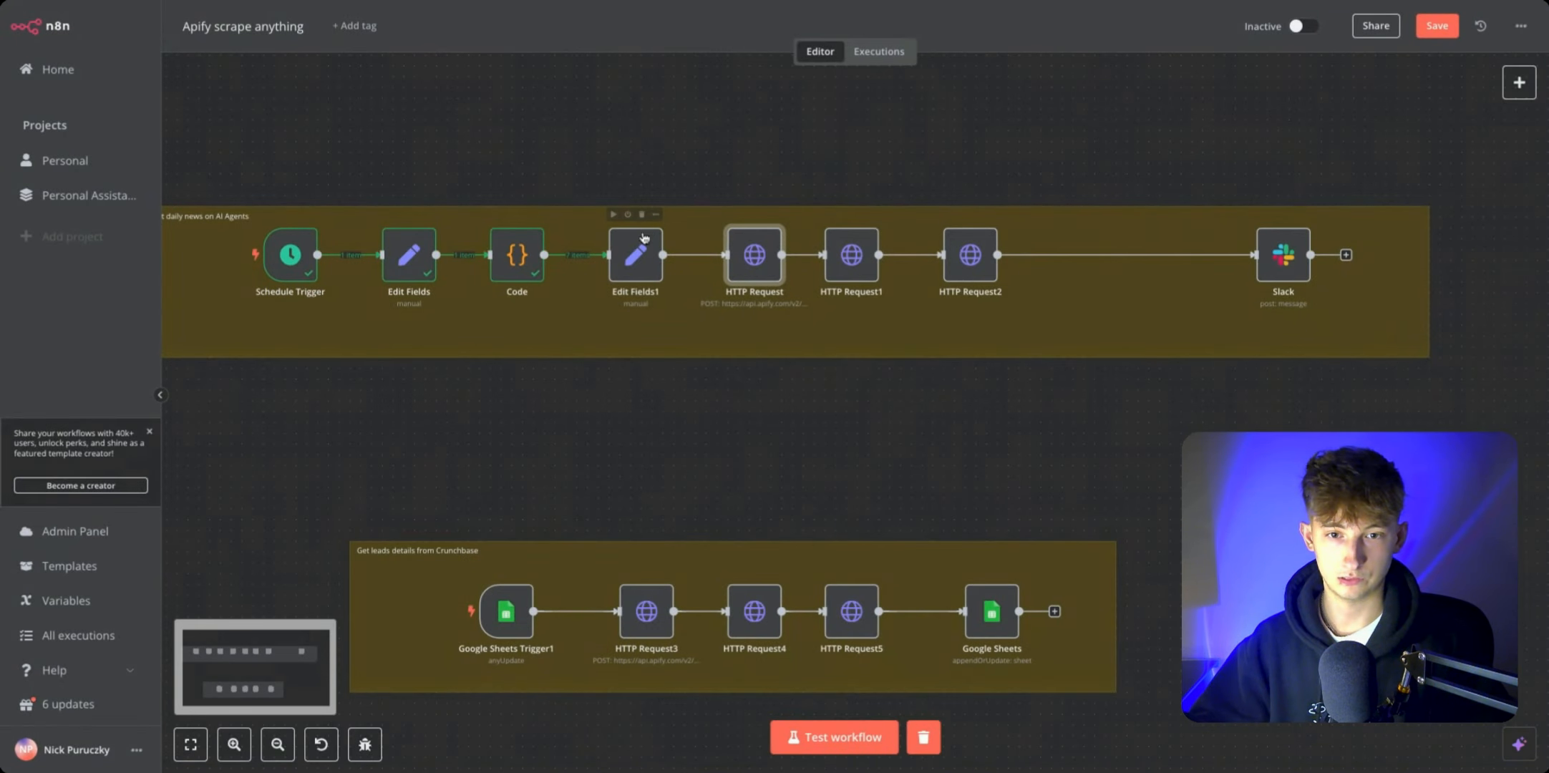
click(613, 214)
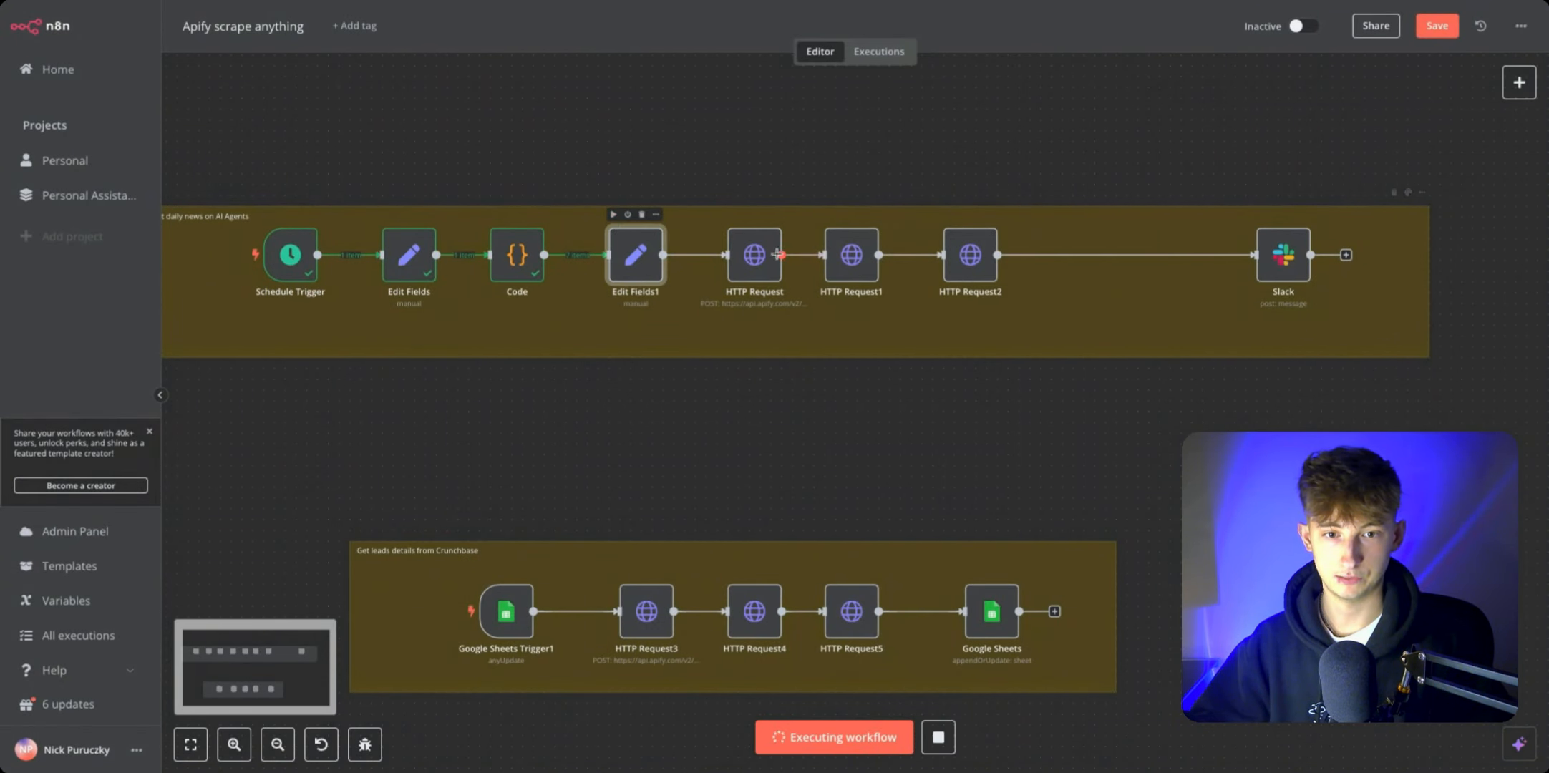
Step: Clear the fixed dateFrom and dateTo values in the HTTP Request node's JSON body, leaving the quotation marks
double_click(754, 254)
scroll(880, 546, down, 5)
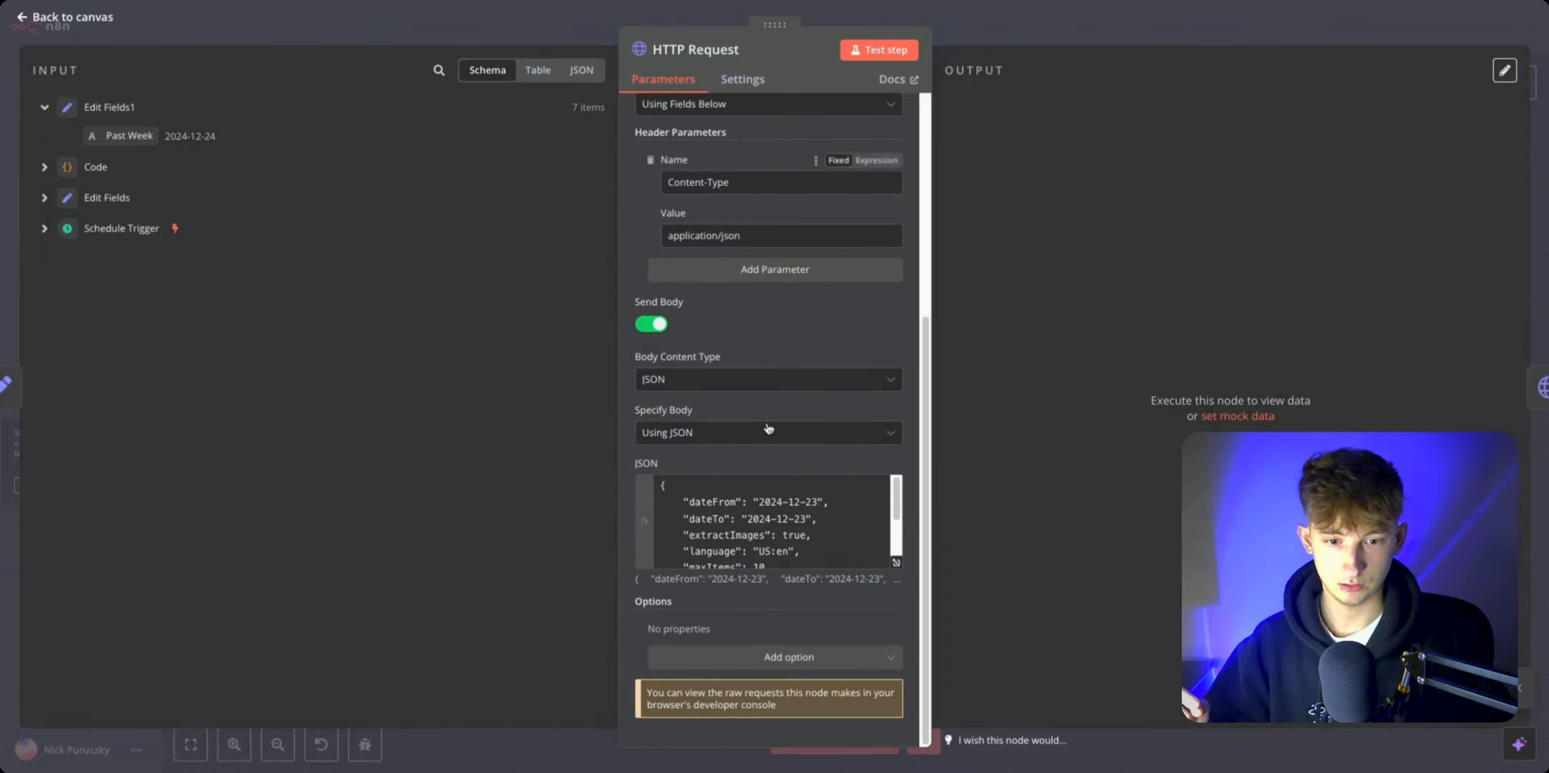
click(895, 562)
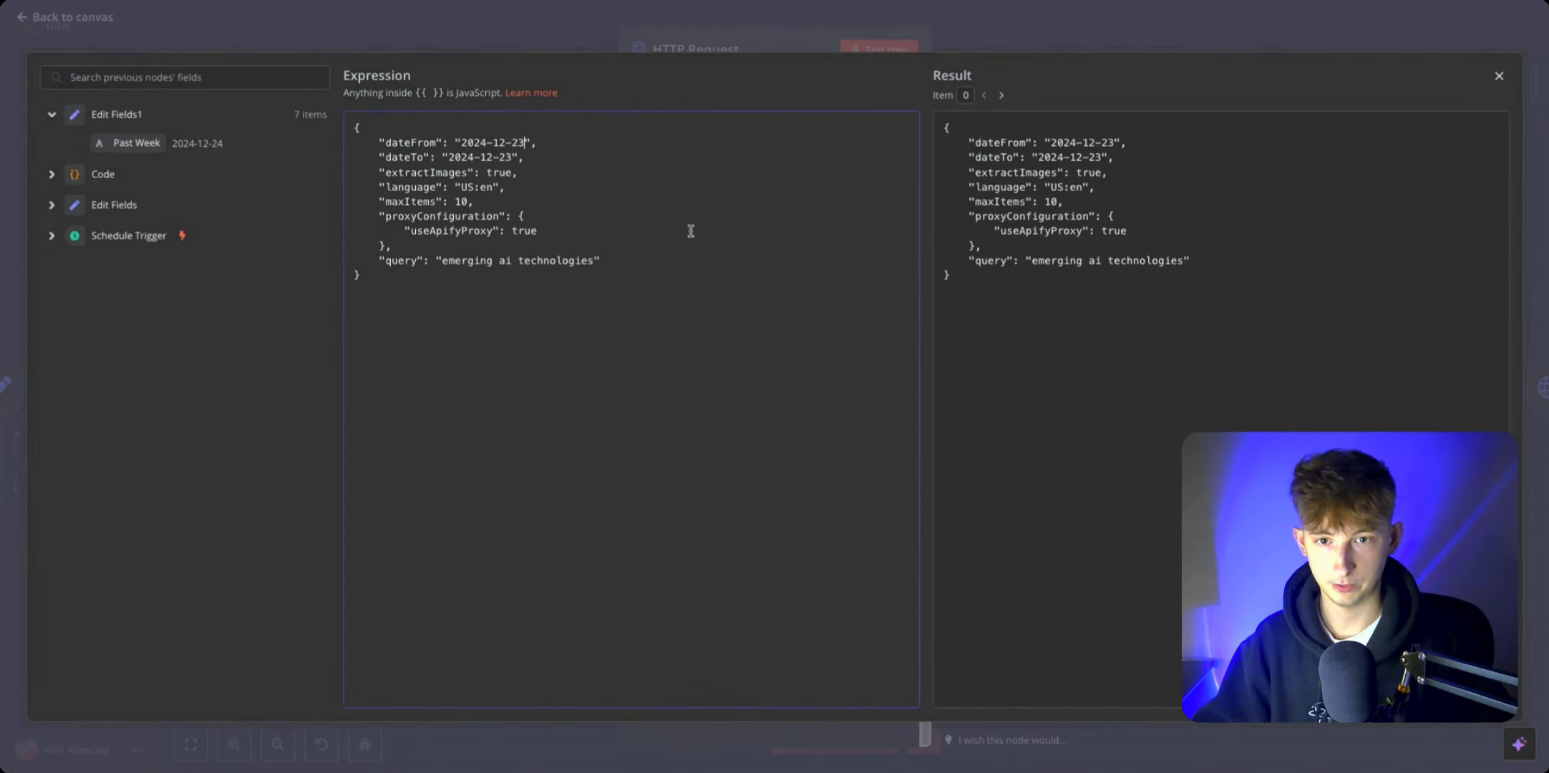
key(BackSpace)
key(BackSpace)
key(BackSpace)
key(BackSpace)
key(BackSpace)
key(BackSpace)
key(BackSpace)
key(BackSpace)
key(BackSpace)
key(BackSpace)
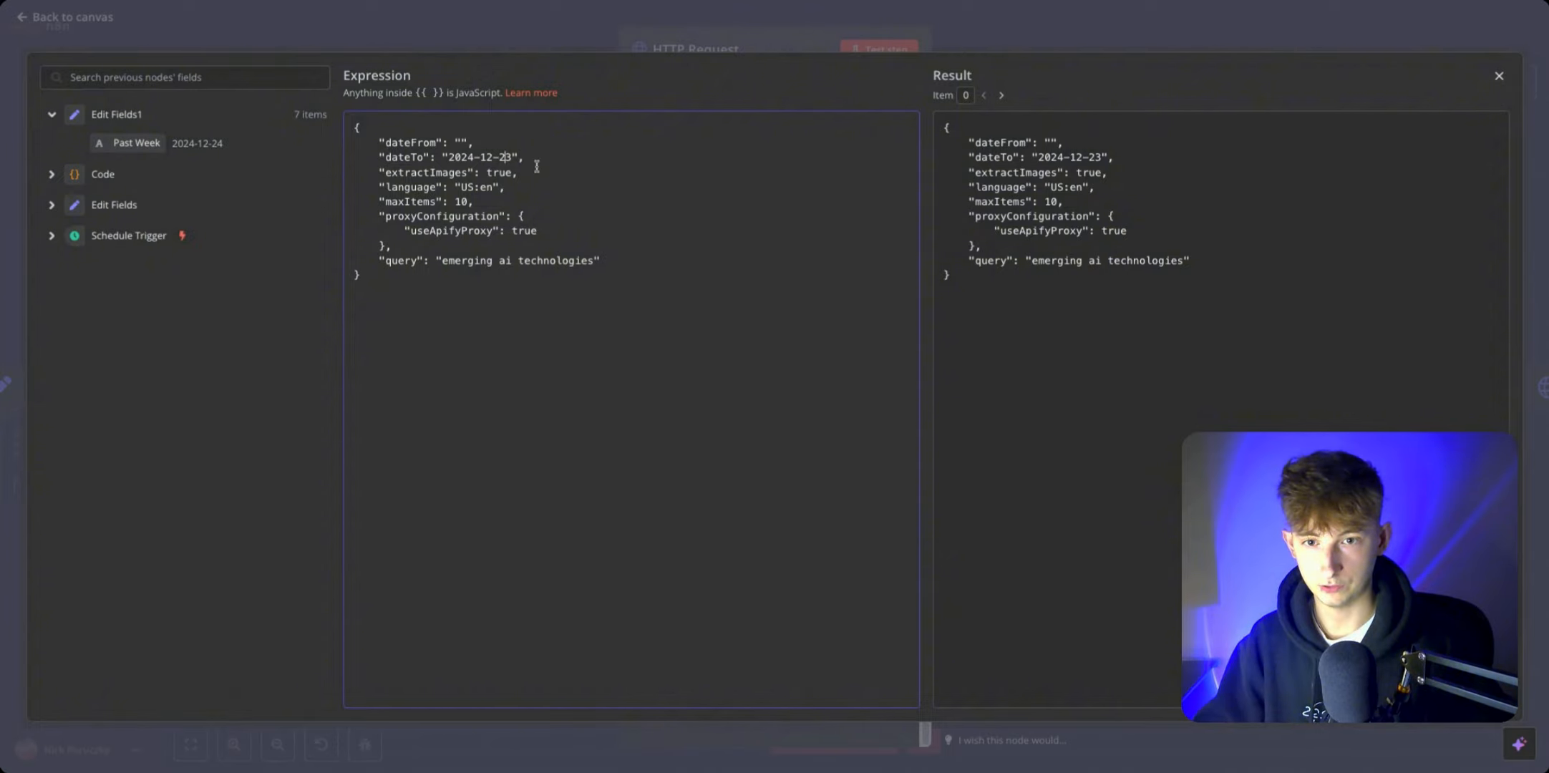
key(BackSpace)
key(BackSpace)
key(BackSpace)
key(BackSpace)
key(BackSpace)
key(BackSpace)
key(BackSpace)
key(BackSpace)
key(BackSpace)
key(BackSpace)
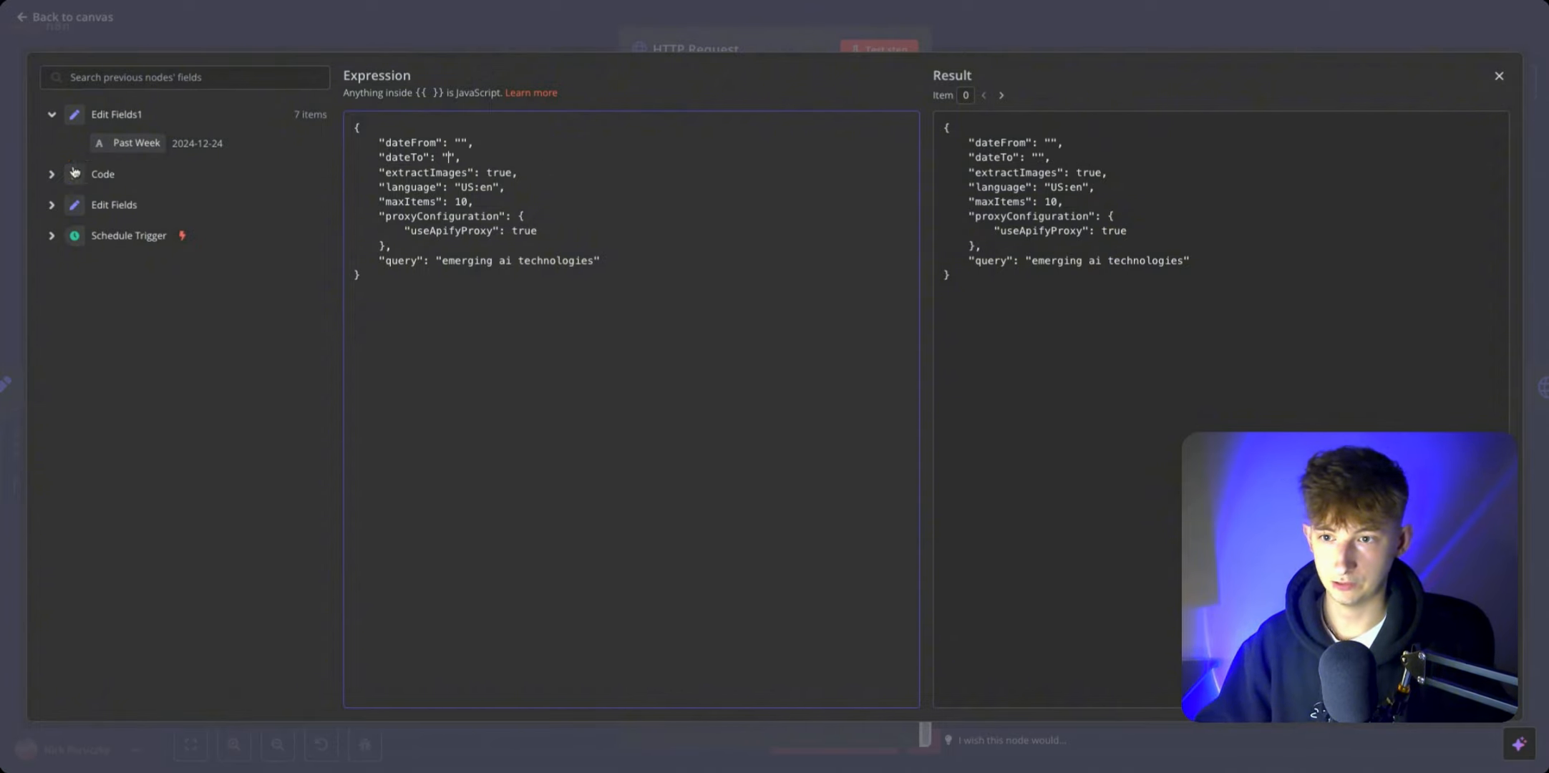
Step: Map Current Date from Edit Fields to dateTo and Past Week from Edit Fields1 to dateFrom, then close the node
click(52, 205)
drag(119, 235, 451, 159)
drag(129, 143, 458, 143)
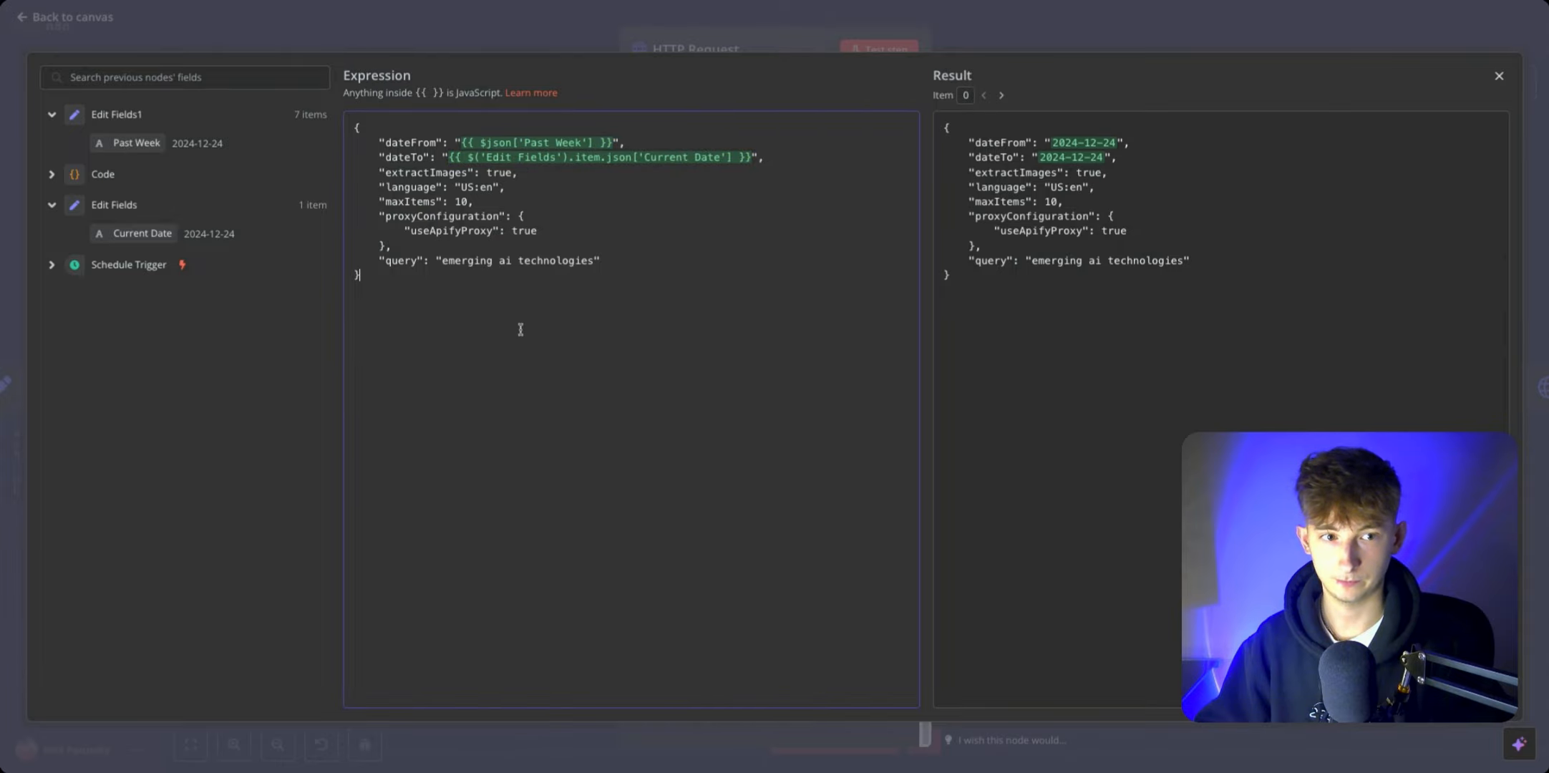
key(Escape)
scroll(813, 536, down, 2)
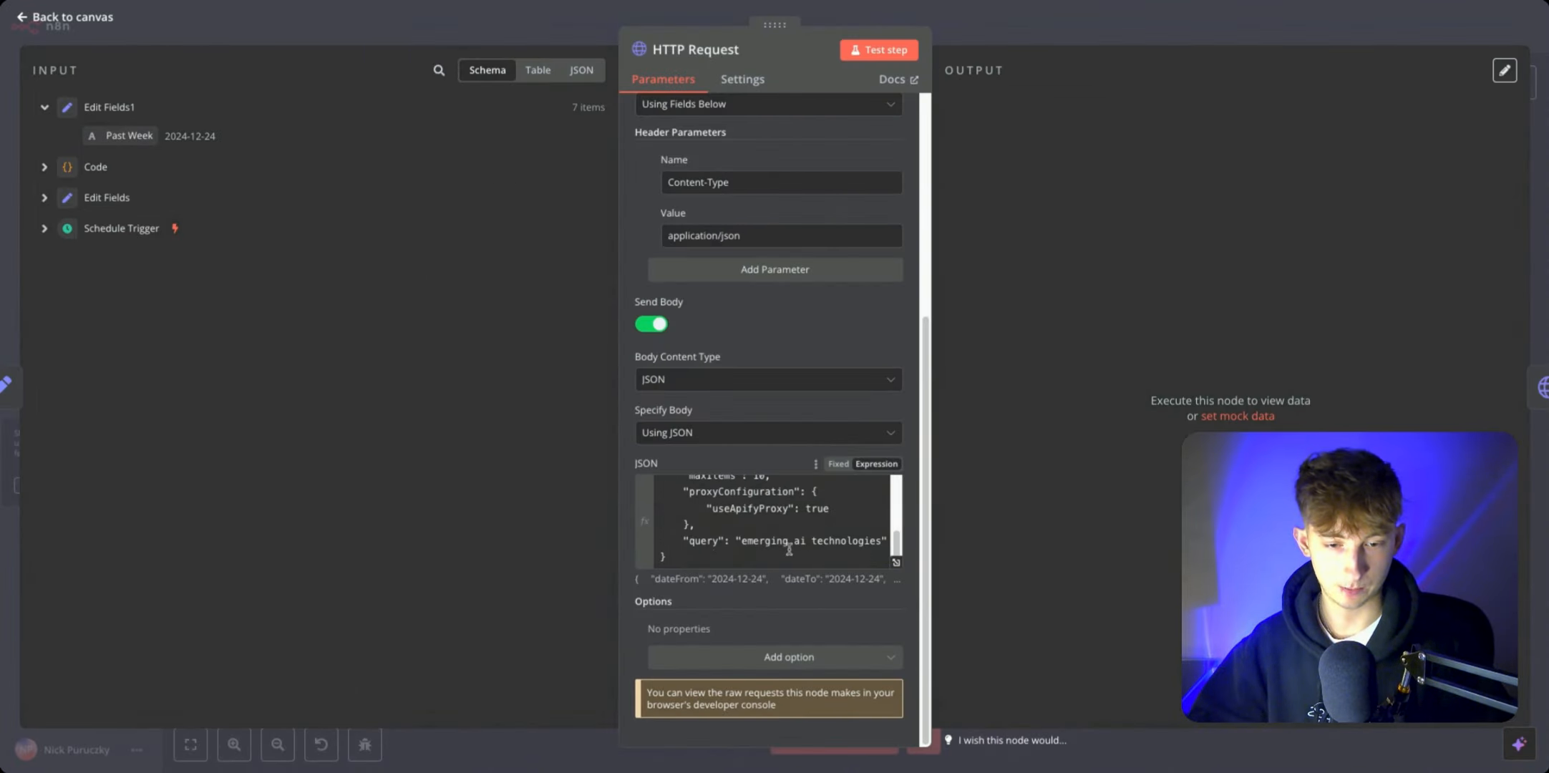
scroll(788, 533, up, 3)
click(405, 43)
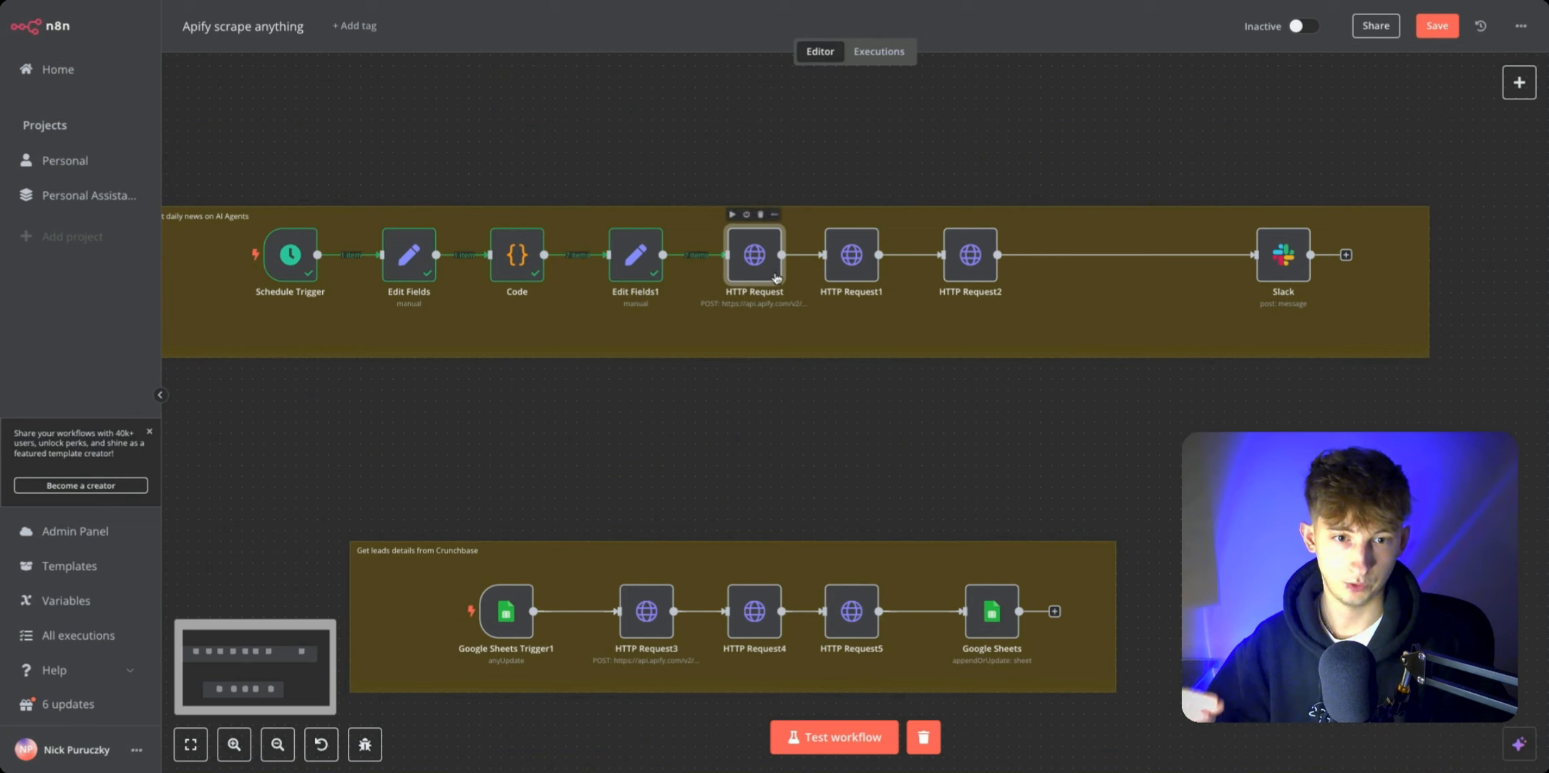
Step: Open the HTTP Request1 node and examine its actor-runs URL and Bearer header value
double_click(845, 269)
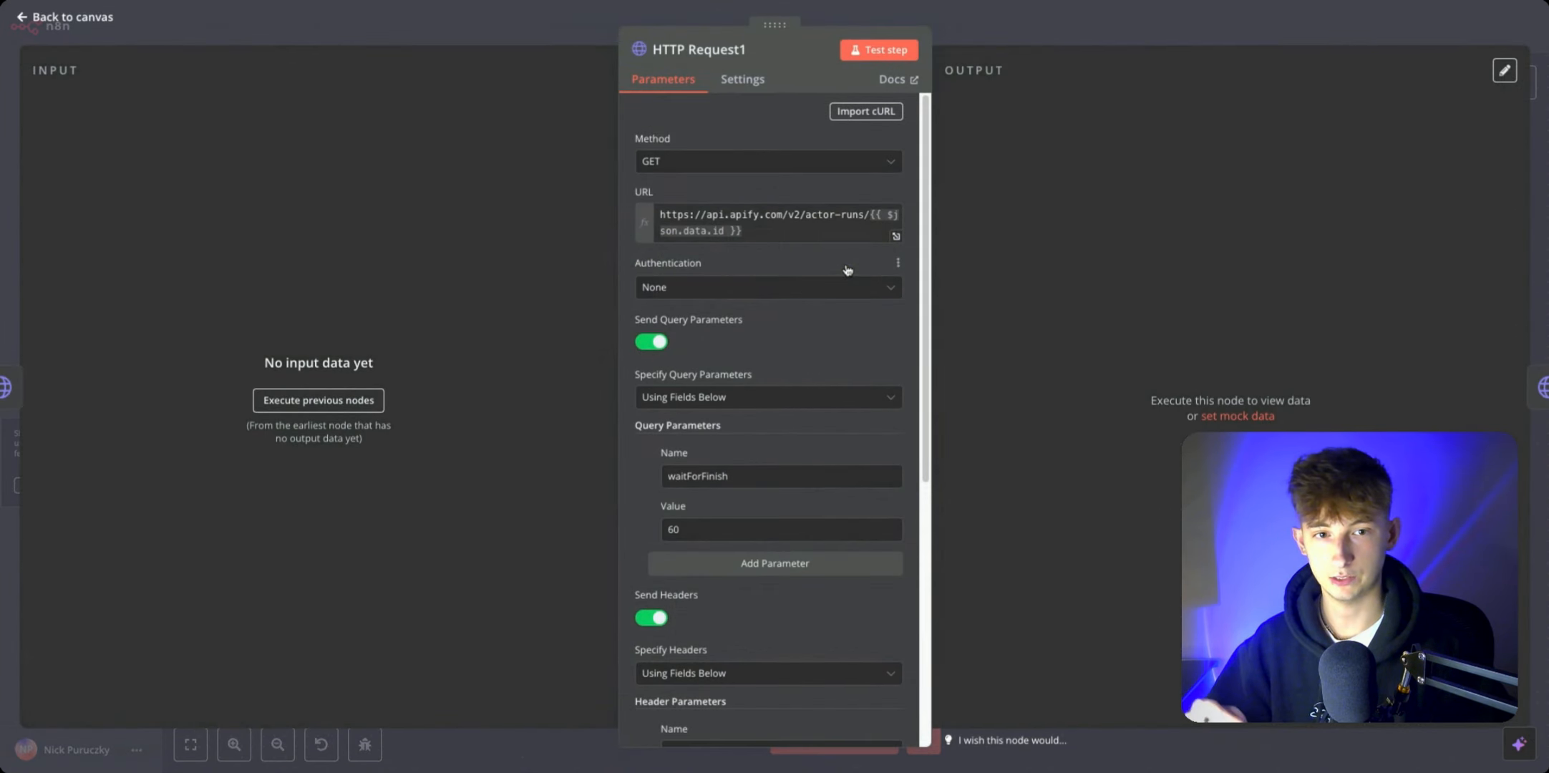
click(895, 238)
scroll(712, 461, down, 5)
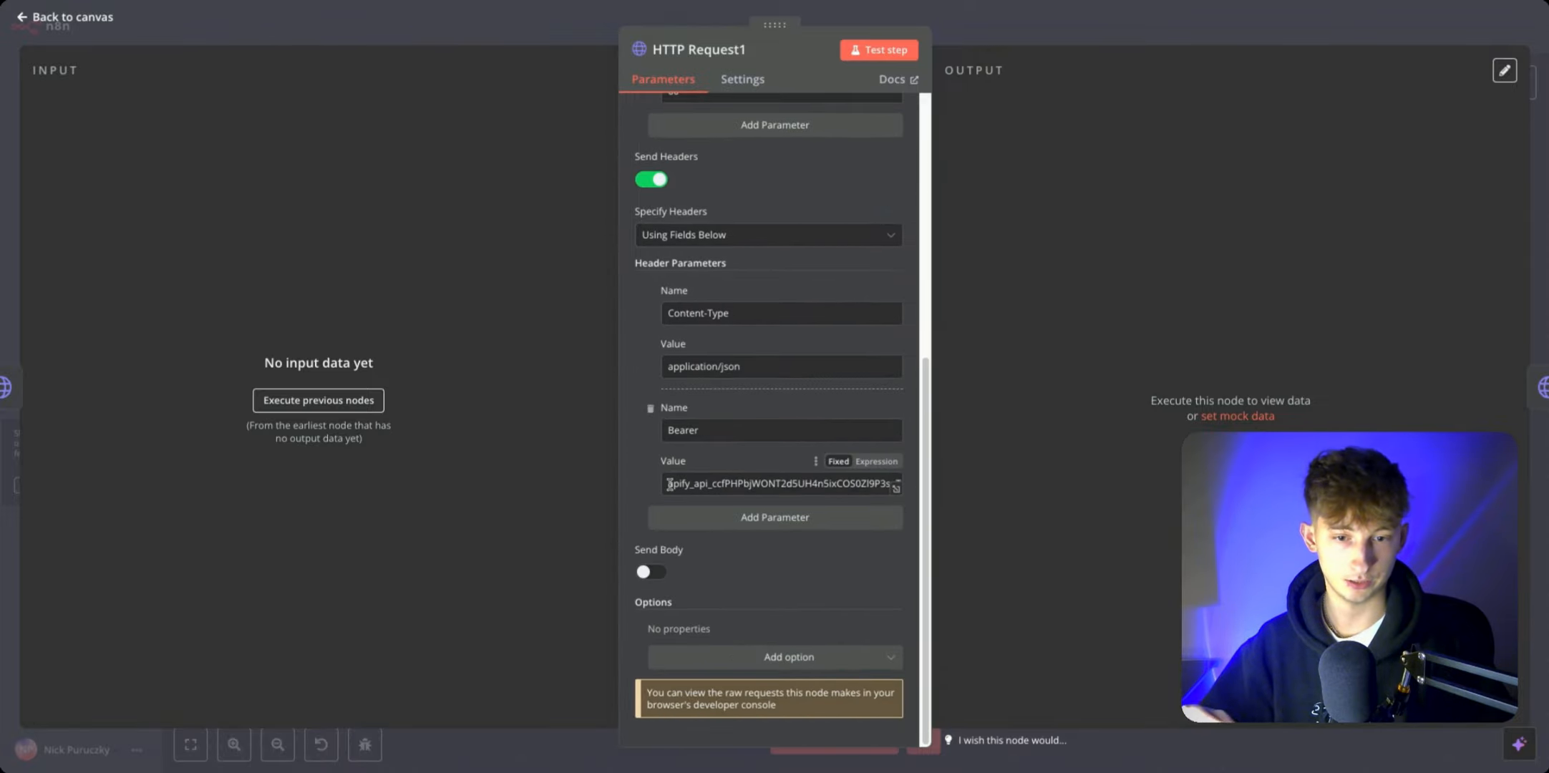
double_click(665, 484)
scroll(666, 483, up, 6)
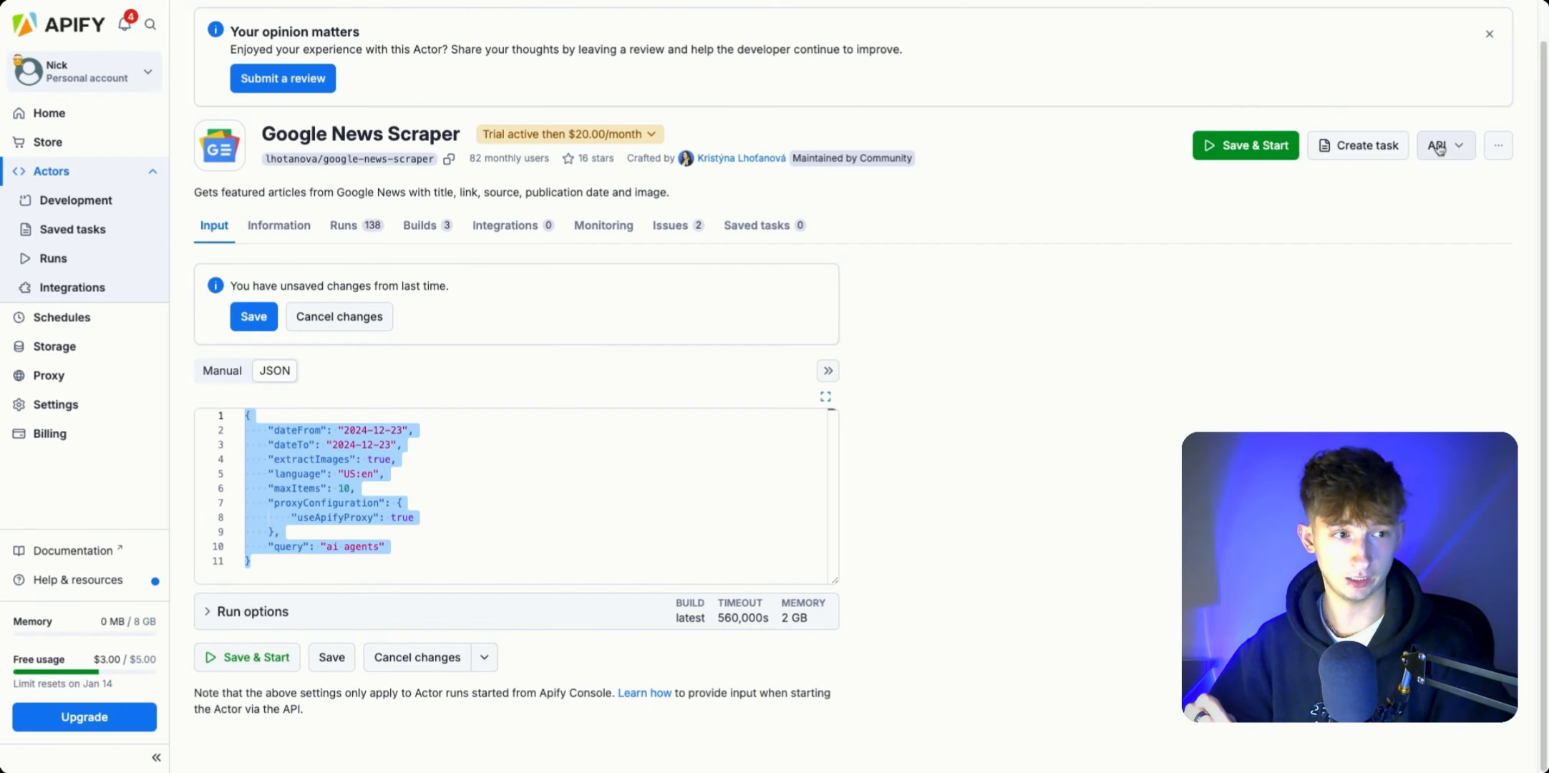
Step: In Apify, look up where the personal API token is kept in the API & Integrations settings
click(1442, 146)
click(58, 405)
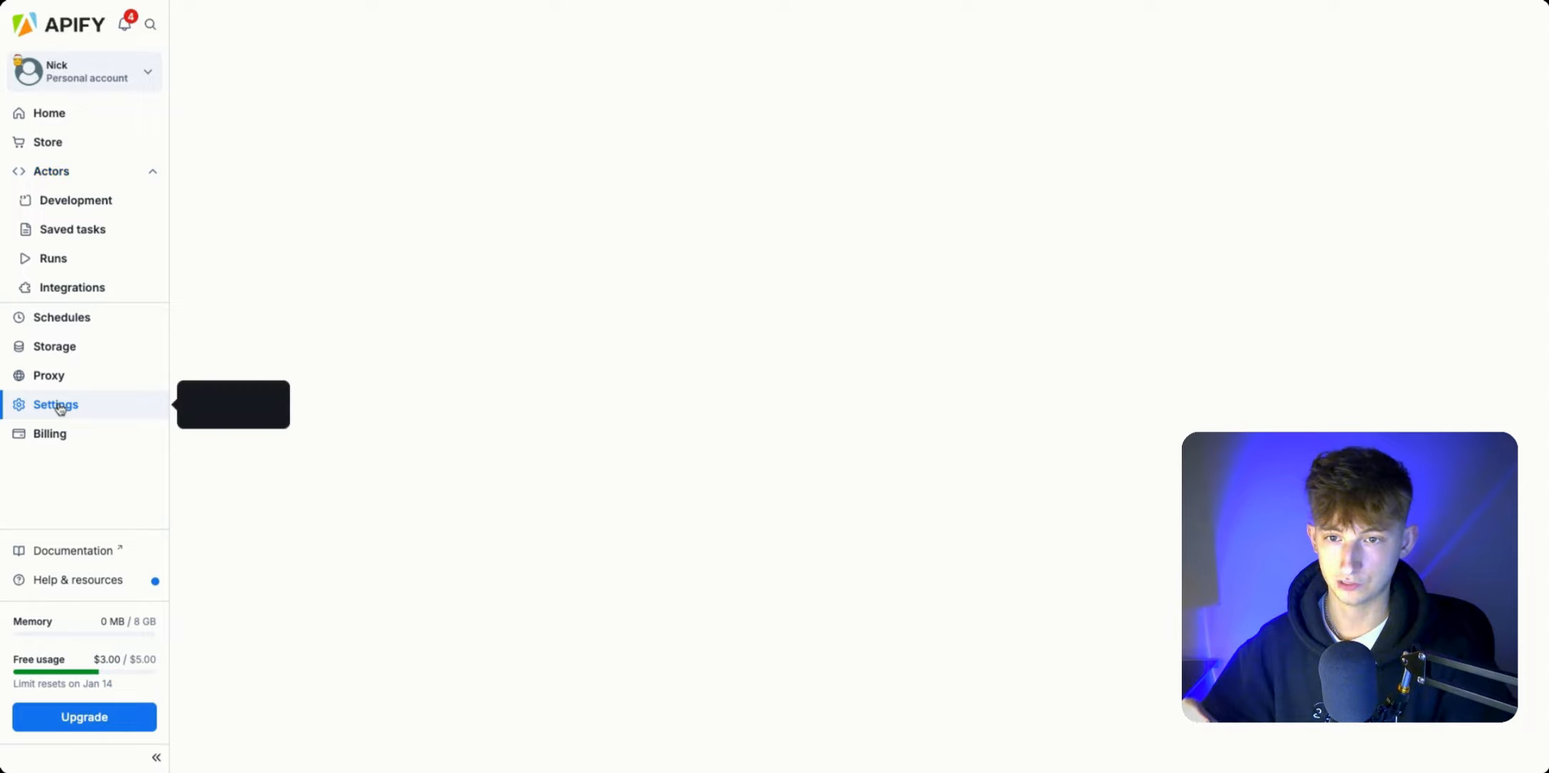
click(301, 79)
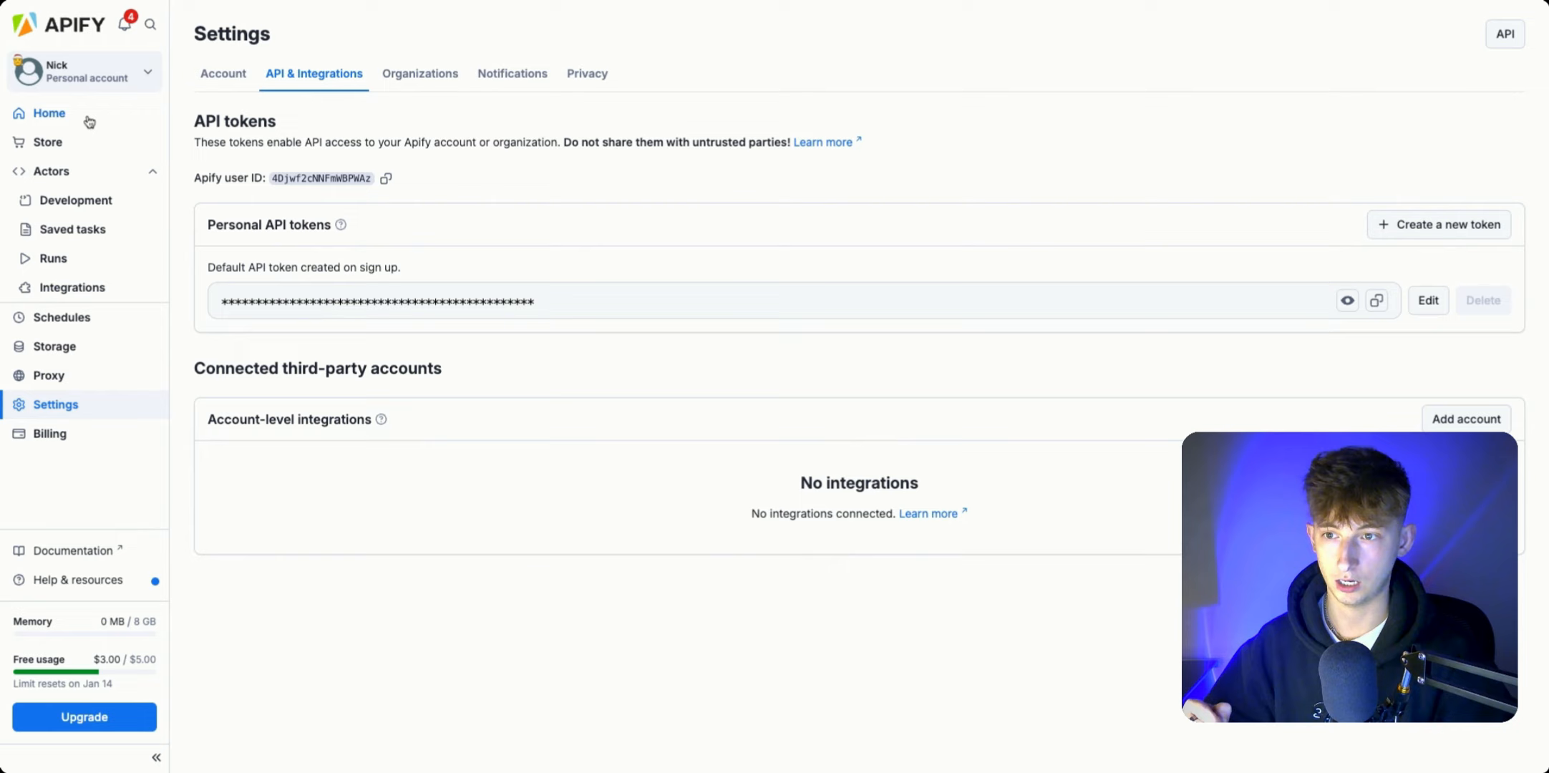
click(76, 140)
click(81, 189)
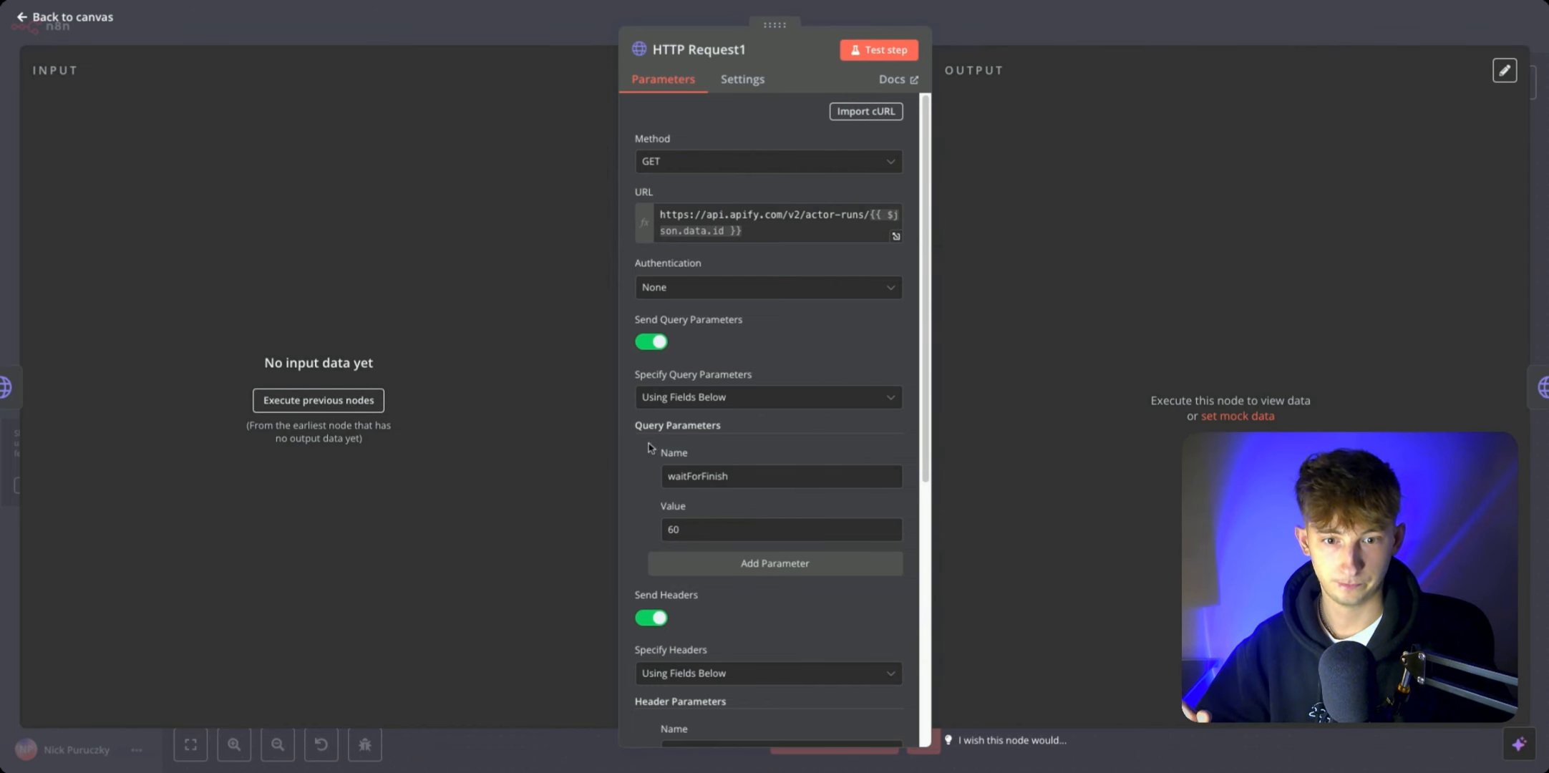
Step: Back in n8n, review HTTP Request1's waitForFinish query parameter and its Send Headers and Content-Type settings
double_click(750, 474)
click(718, 527)
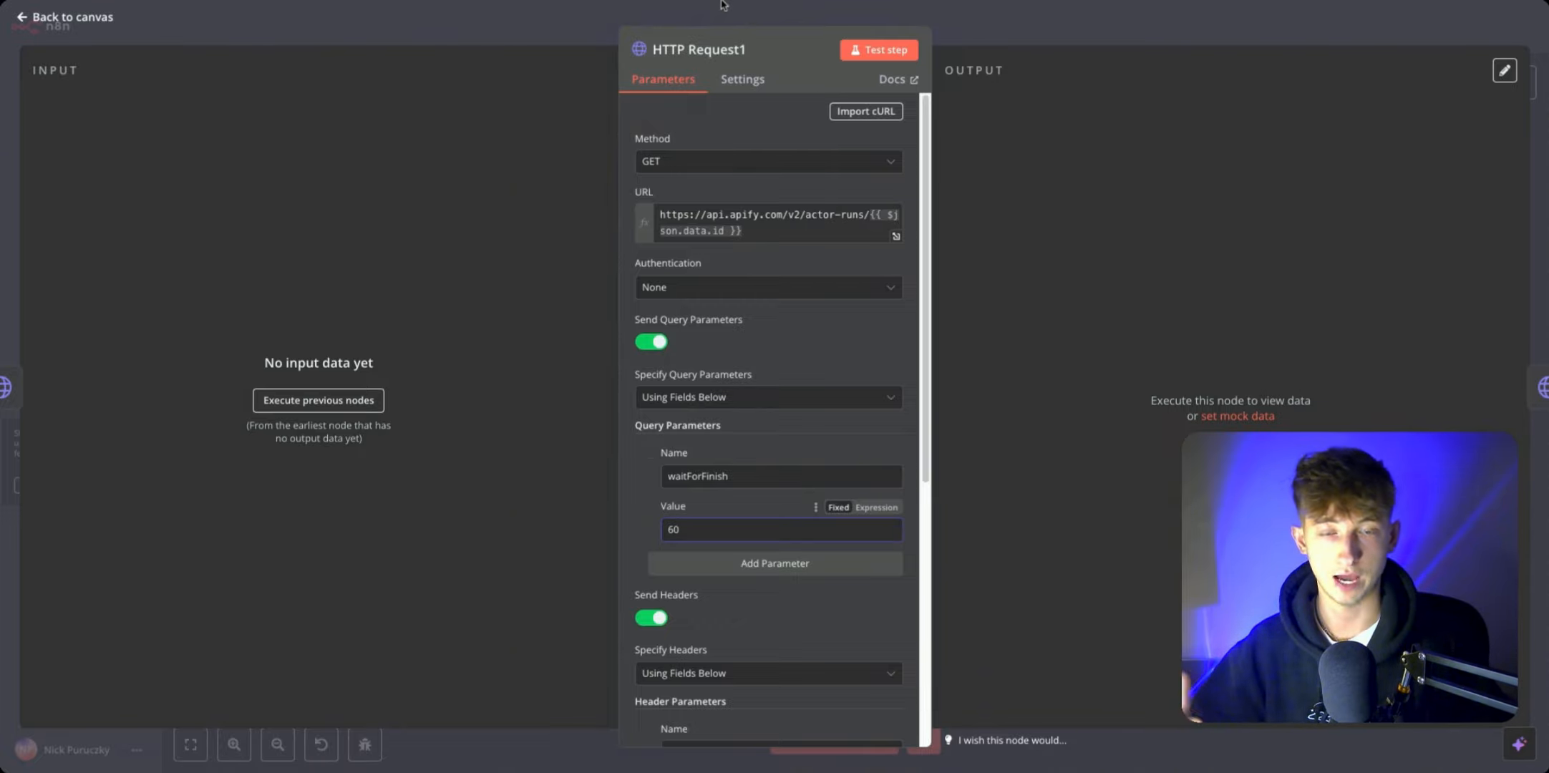
scroll(715, 552, down, 4)
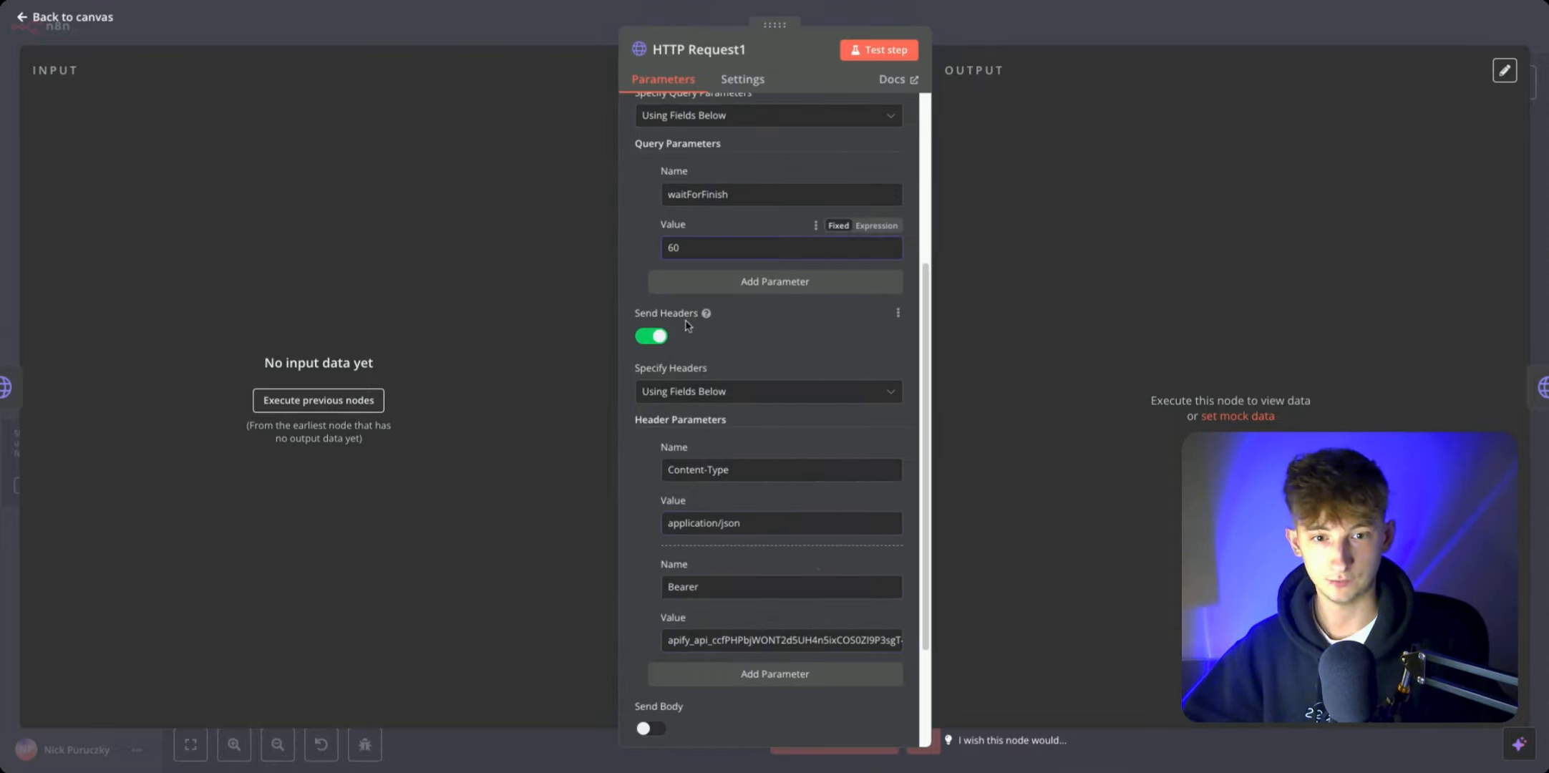
scroll(684, 327, down, 1)
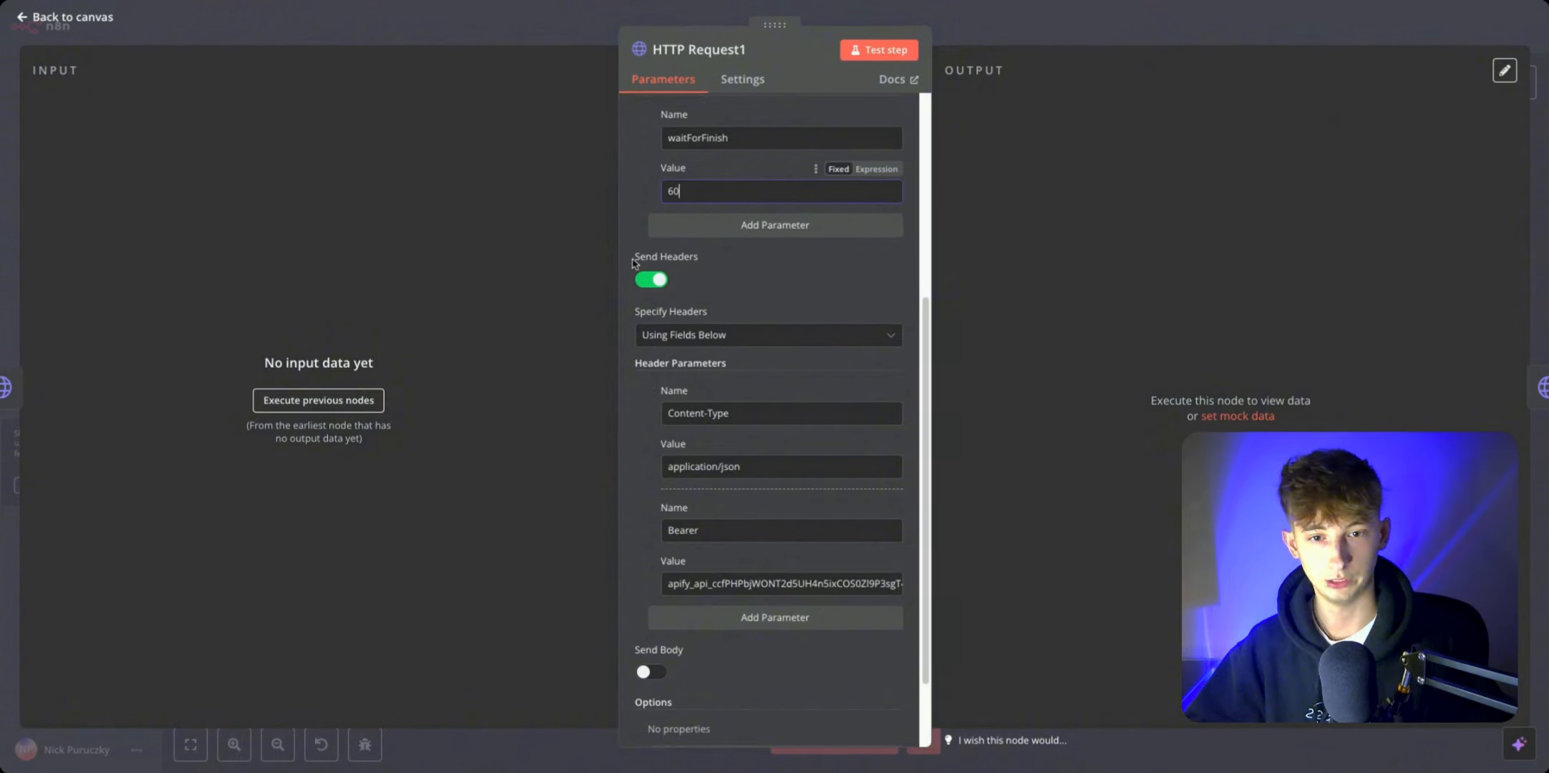
drag(632, 260, 708, 257)
drag(765, 414, 614, 409)
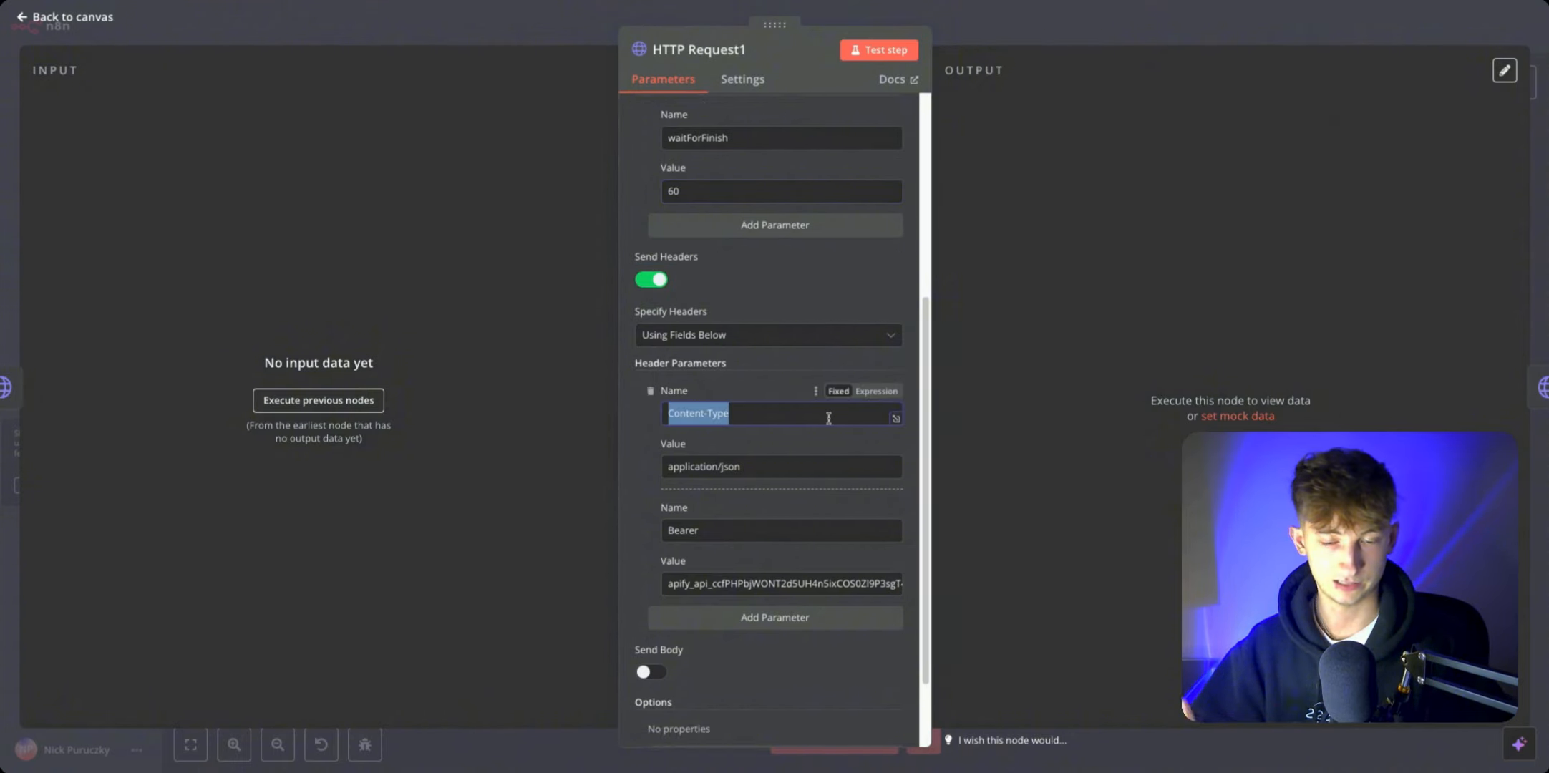
Step: Review HTTP Request1's application/json Content-Type value, its actor-runs URL expression and its Bearer header
drag(792, 461, 636, 477)
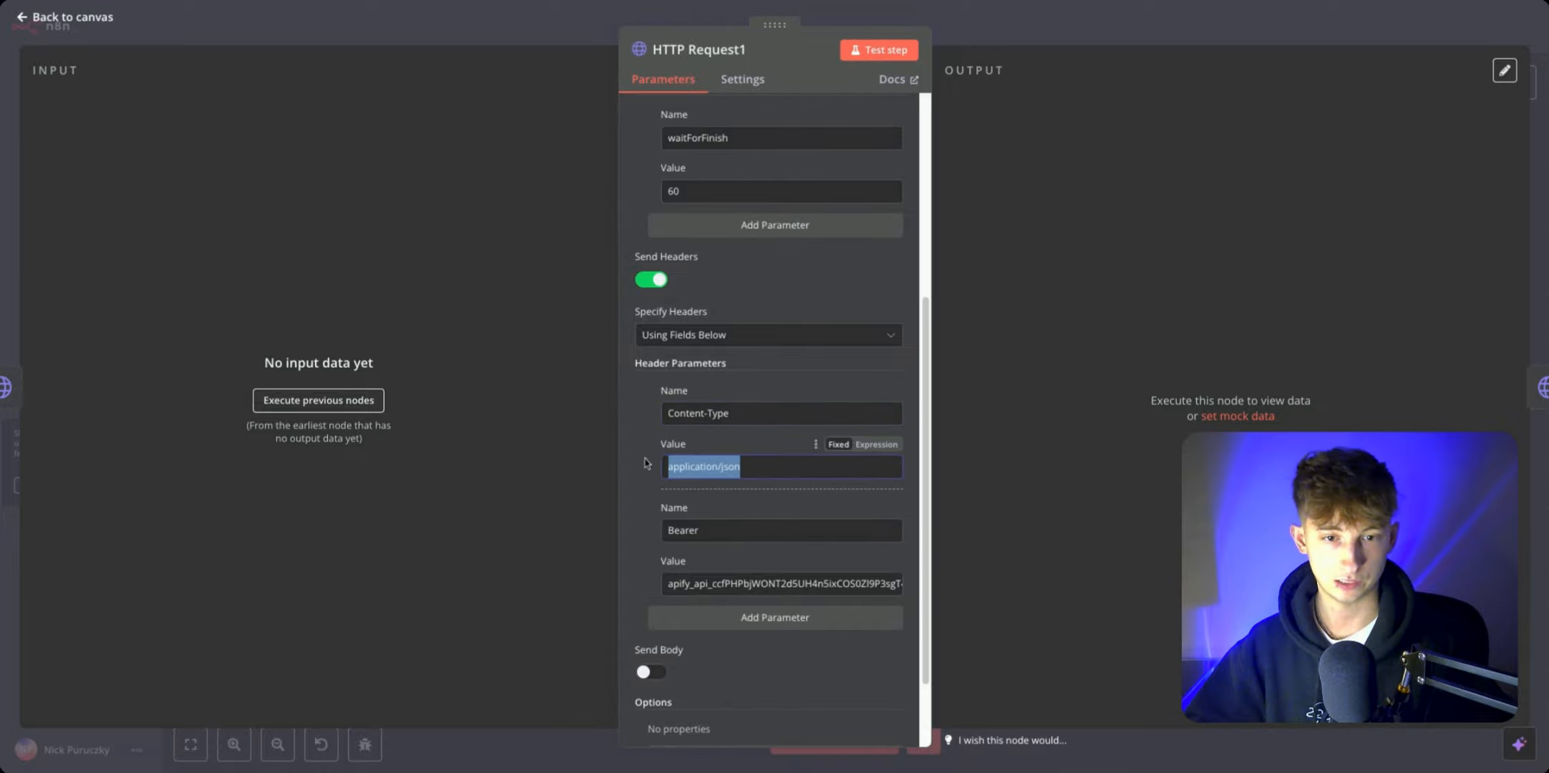
scroll(637, 477, up, 5)
click(898, 241)
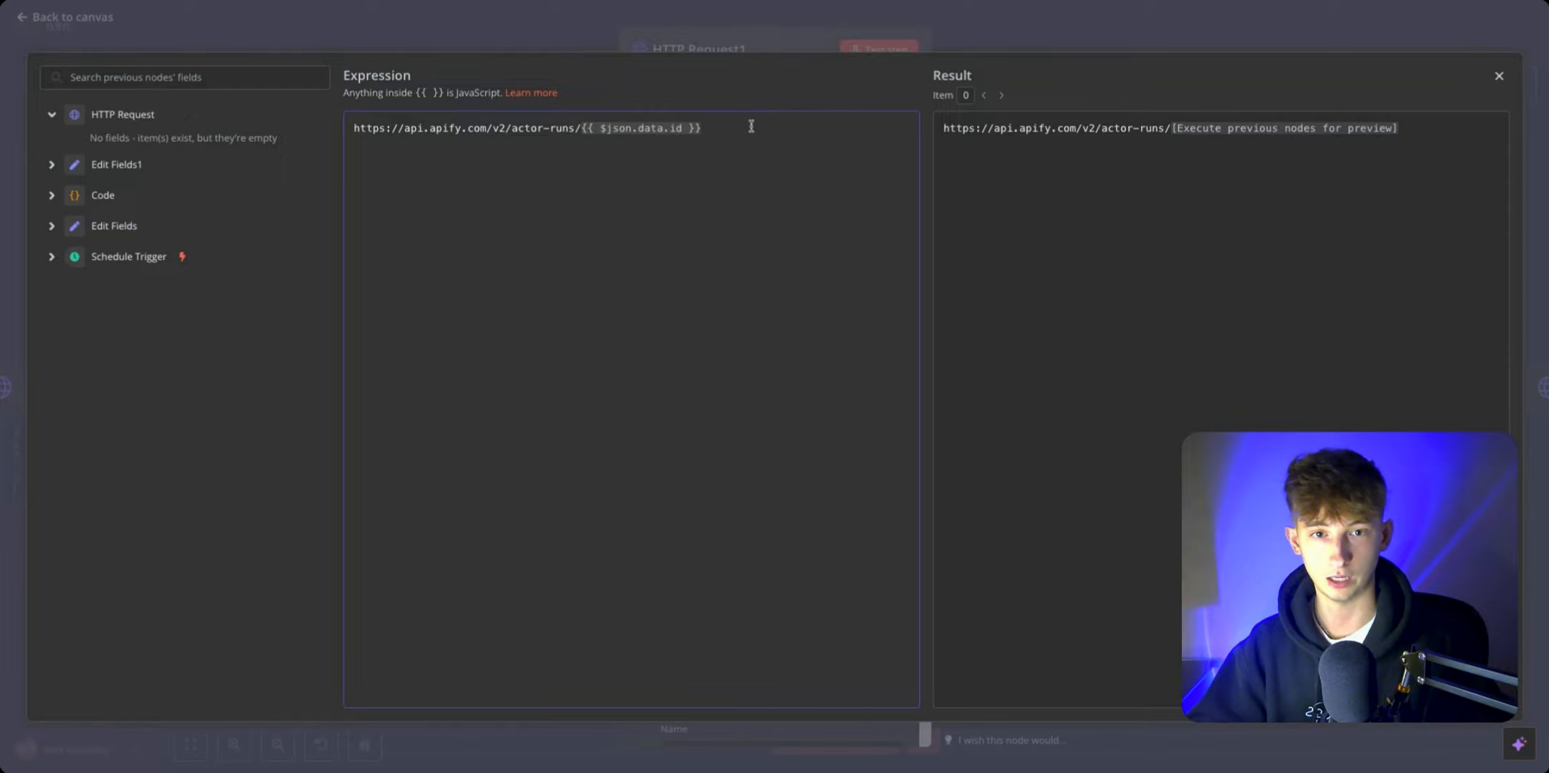
key(Escape)
scroll(682, 482, down, 5)
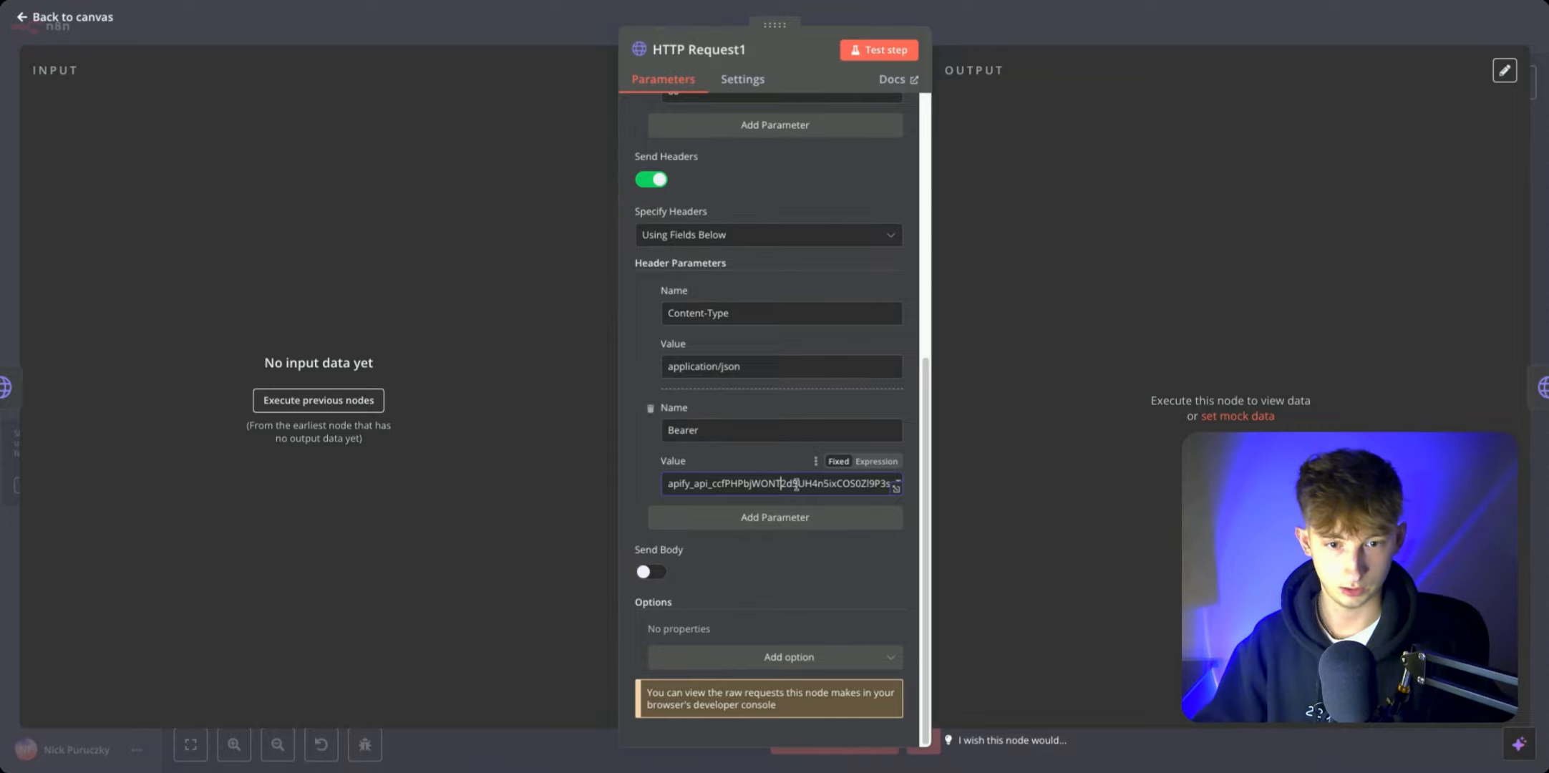
scroll(781, 450, up, 5)
scroll(781, 451, down, 5)
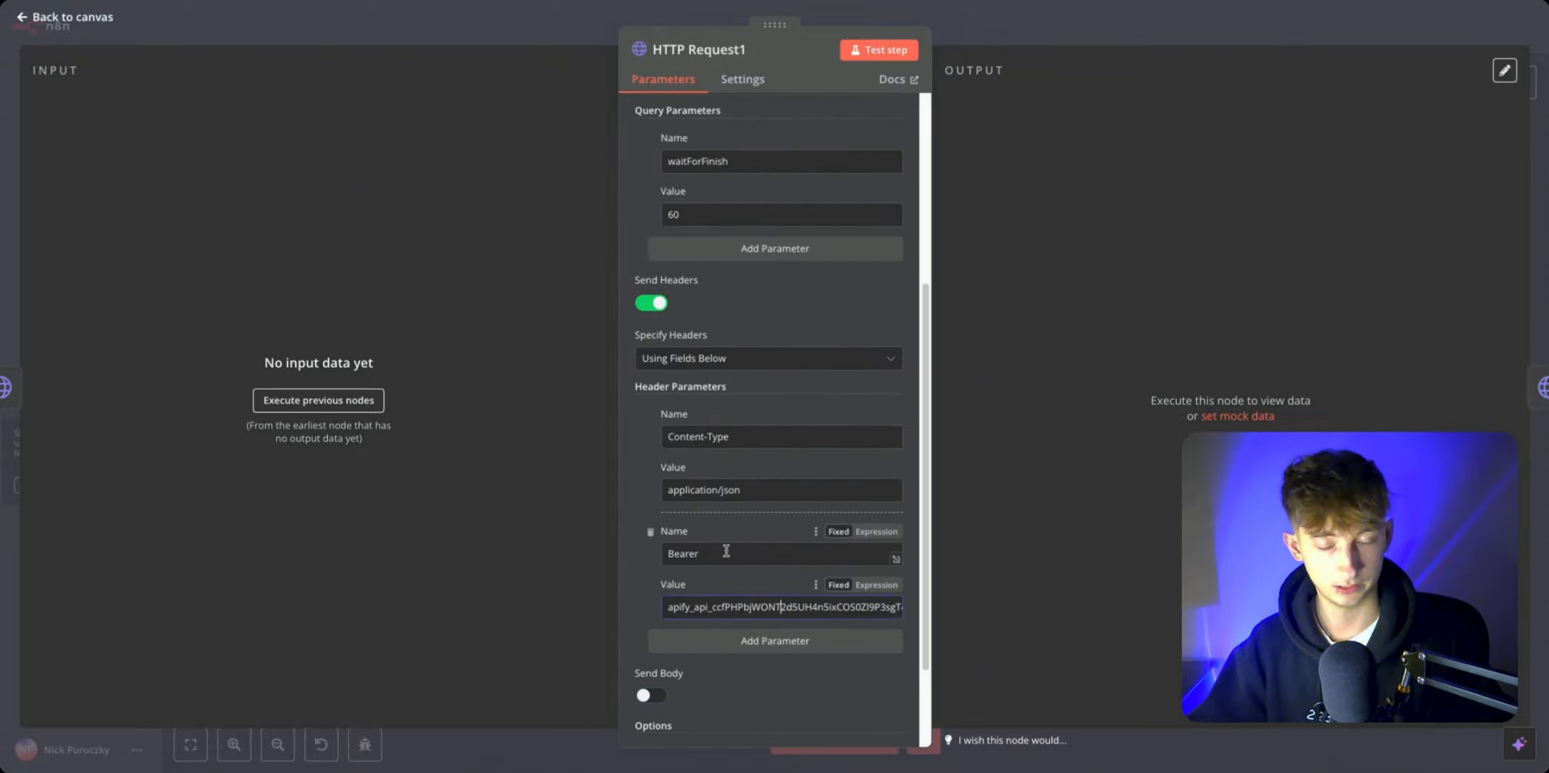
scroll(730, 546, up, 5)
Step: Select HTTP Request1's whole URL expression, and in Apify examine the Google News Scraper's Run Actor synchronously URL among its API endpoints
click(896, 237)
key(ctrl+a)
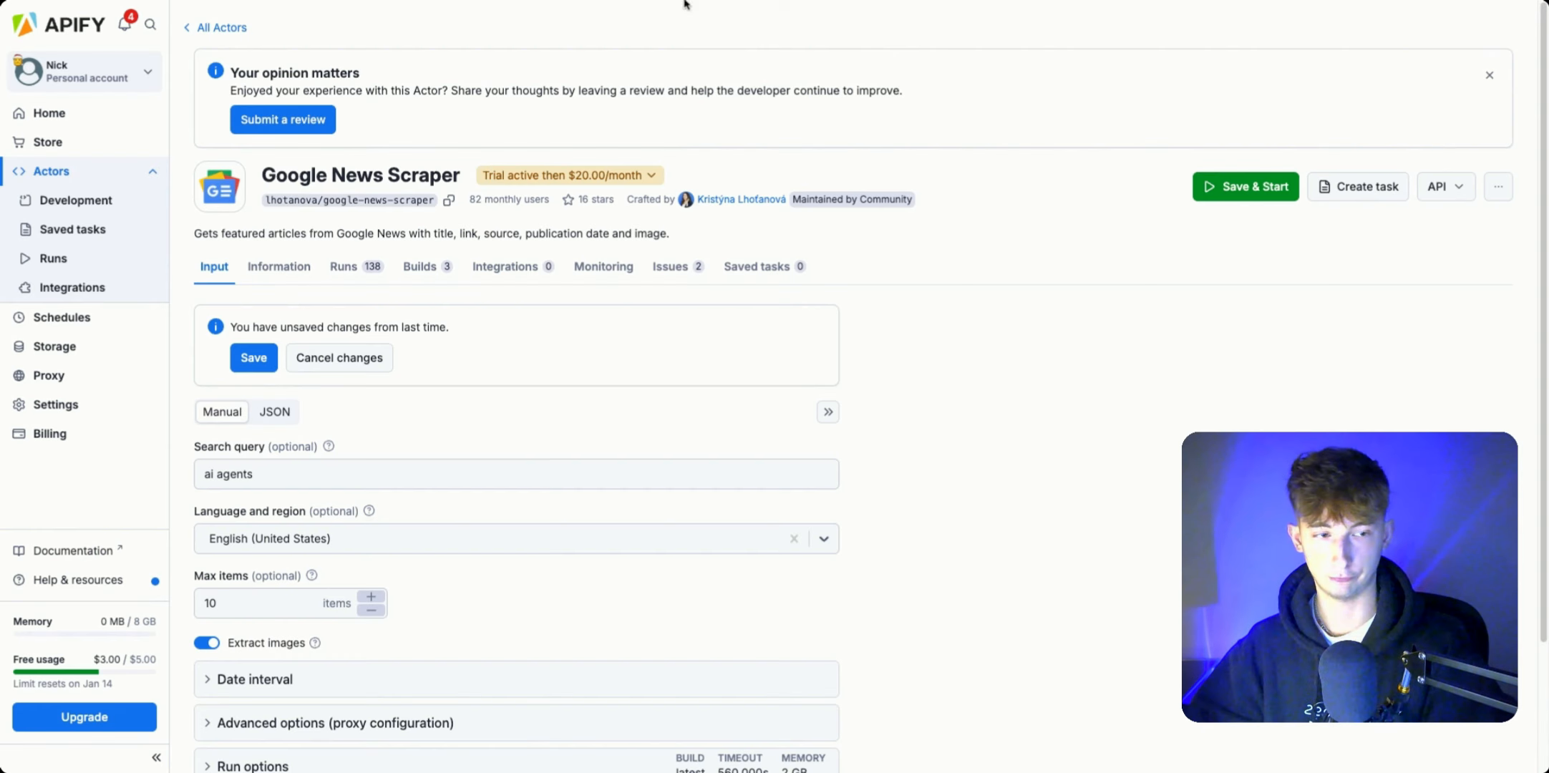
click(1437, 186)
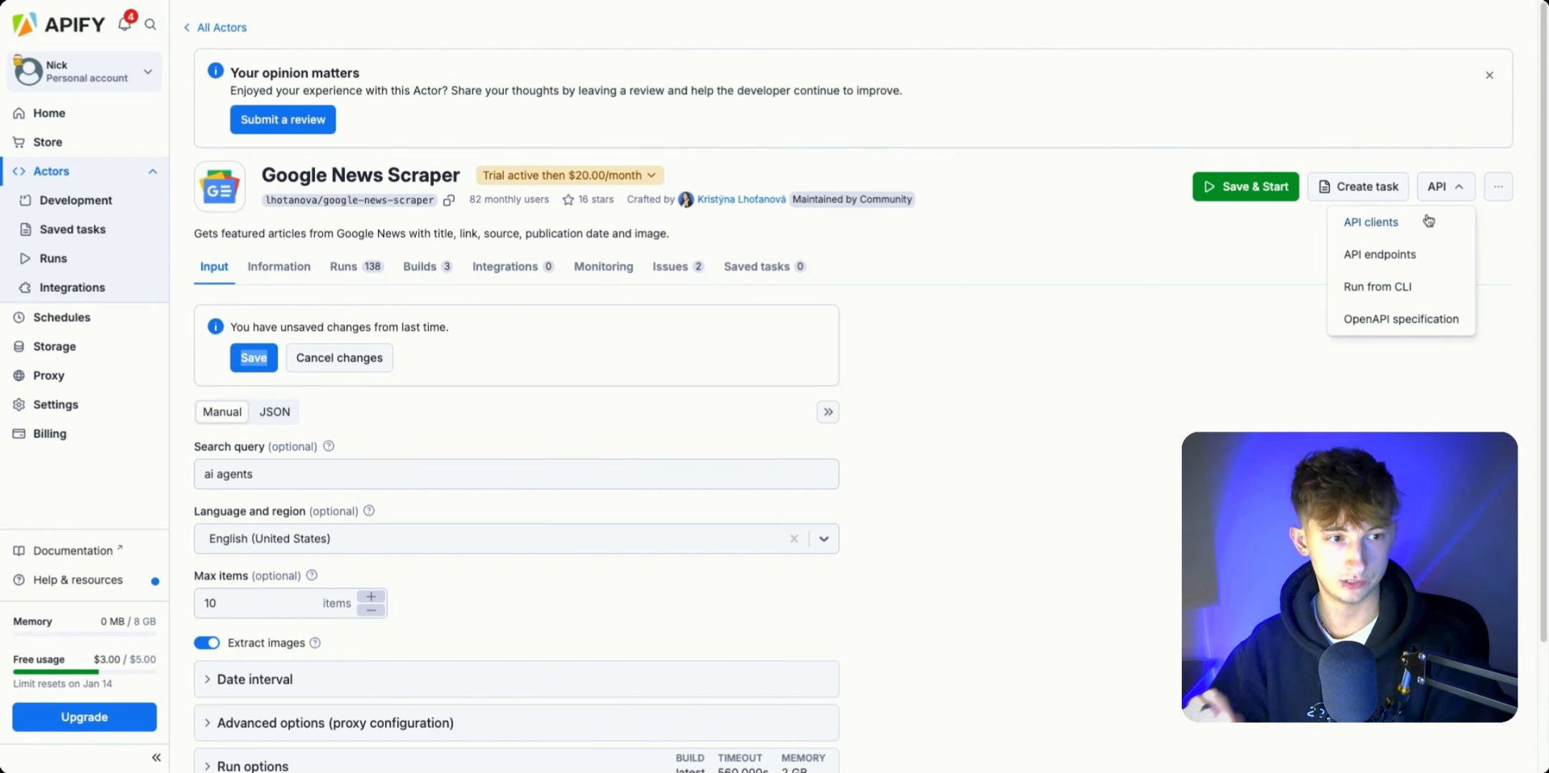
click(1405, 259)
scroll(689, 473, down, 2)
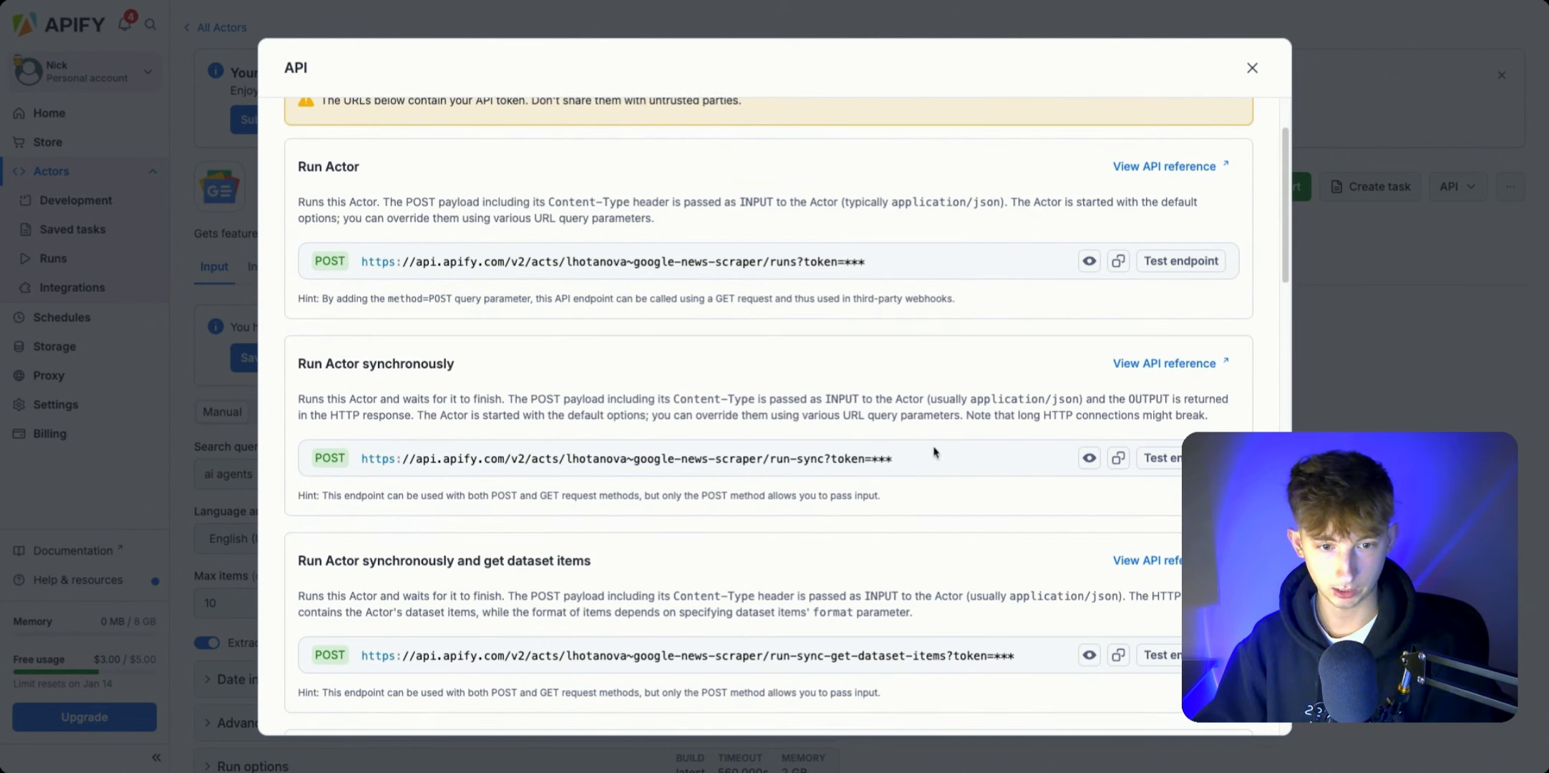
mouse_move(922, 464)
mouse_down()
mouse_move(314, 459)
mouse_move(389, 460)
mouse_move(375, 460)
mouse_up()
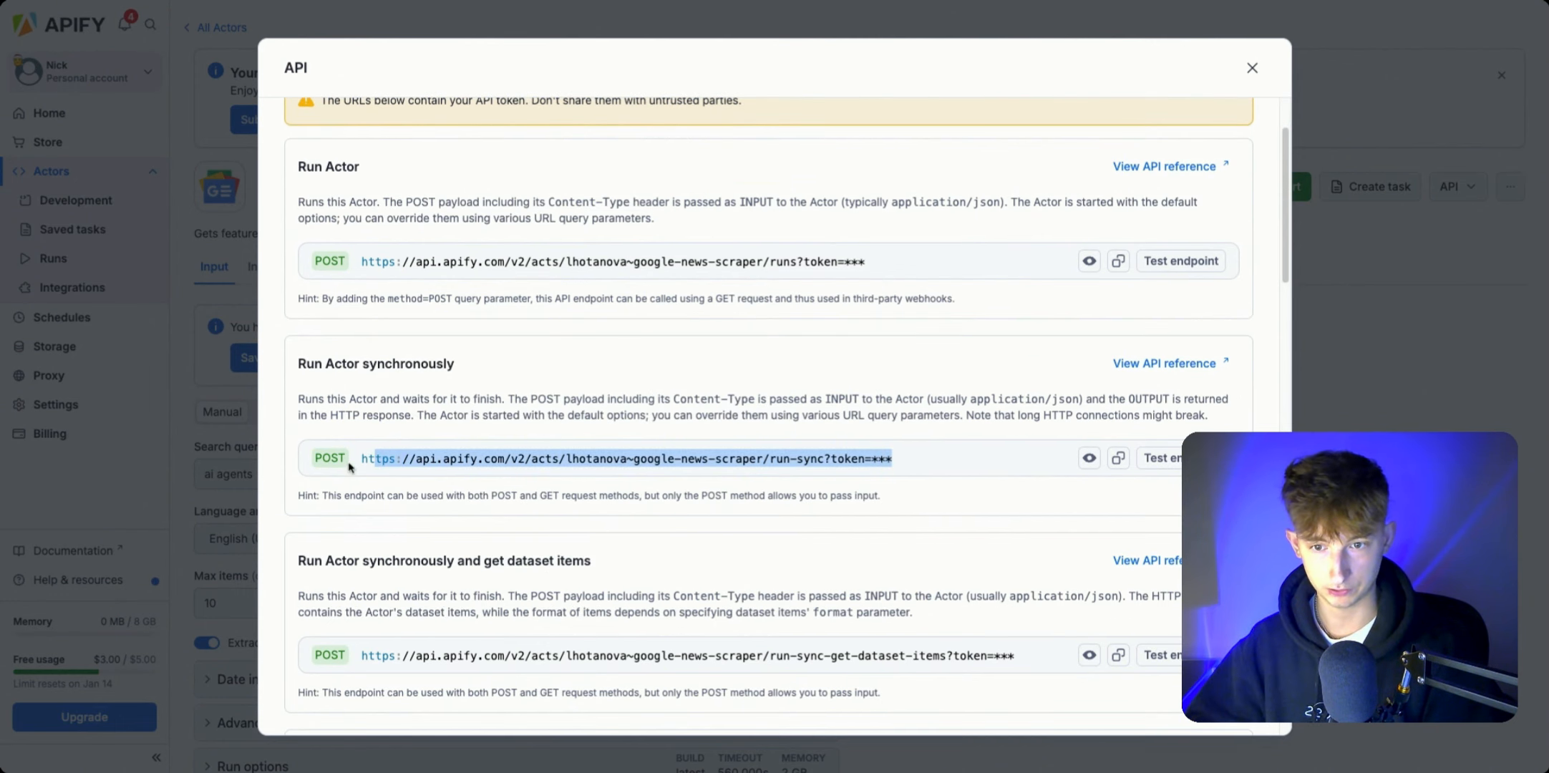
click(478, 398)
scroll(867, 476, down, 1)
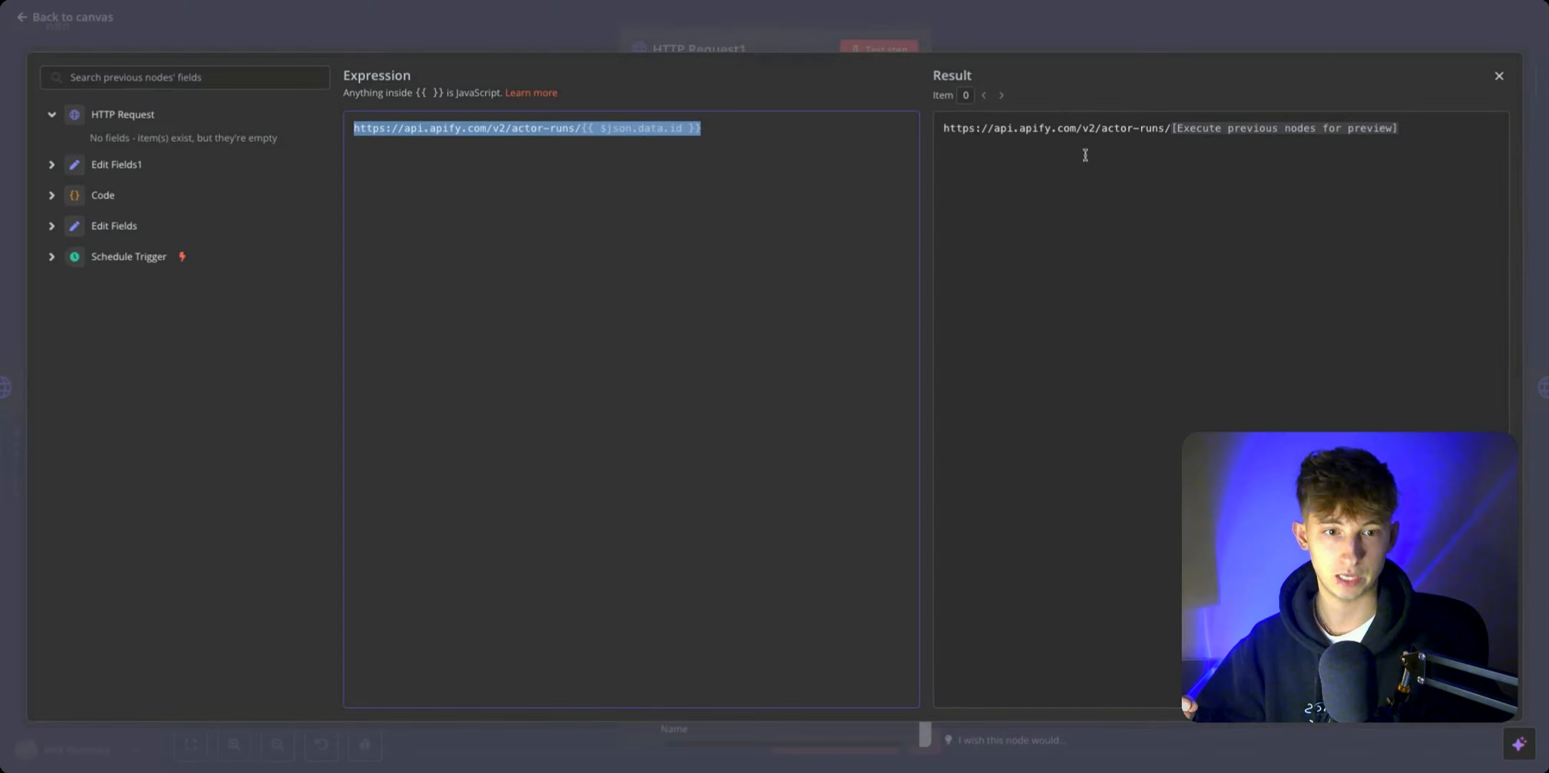
Step: Back in n8n, examine the actor-runs URL expression with $json.data.id, and close the HTTP Request1 node
click(717, 135)
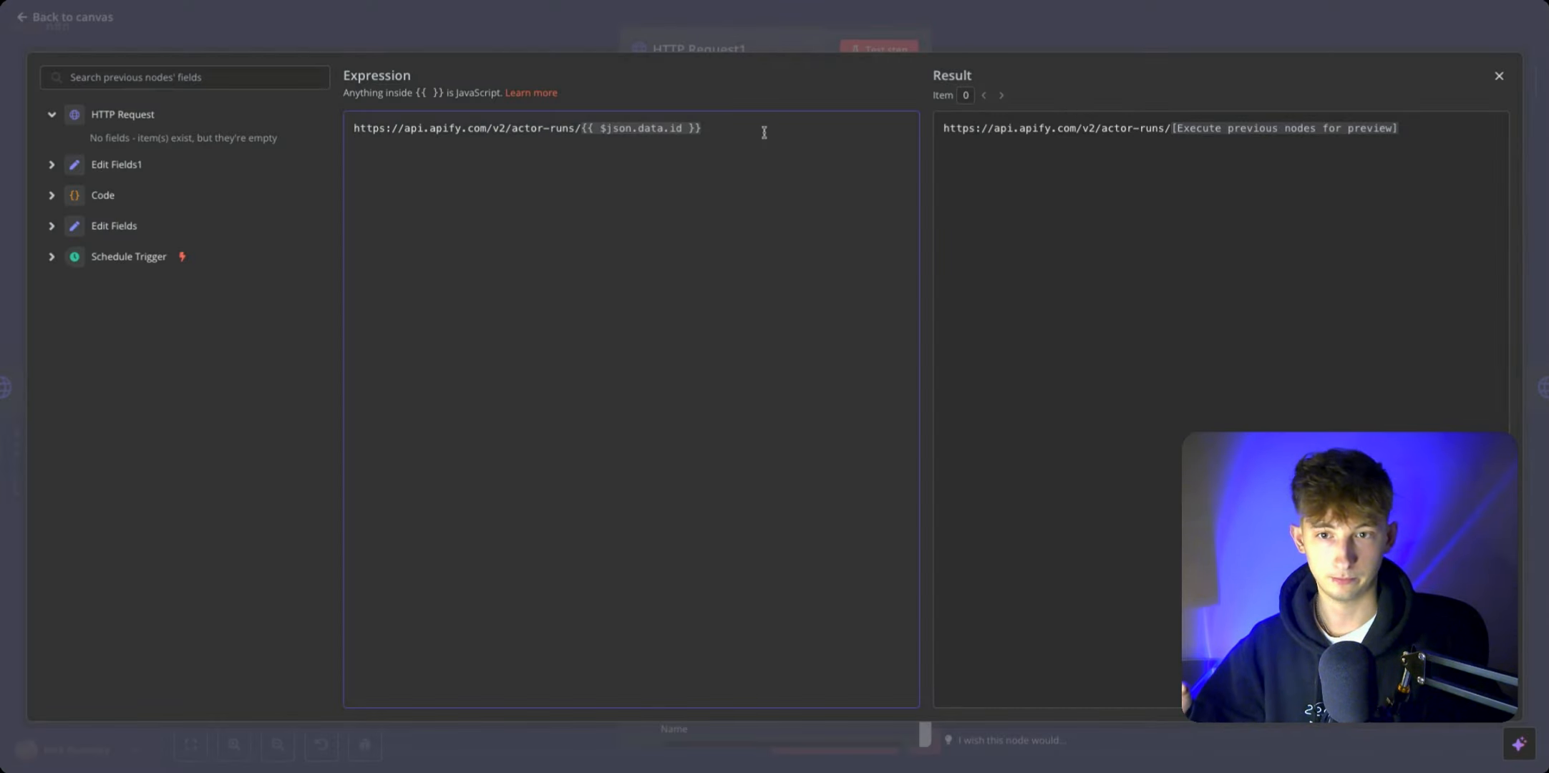
drag(763, 133, 331, 136)
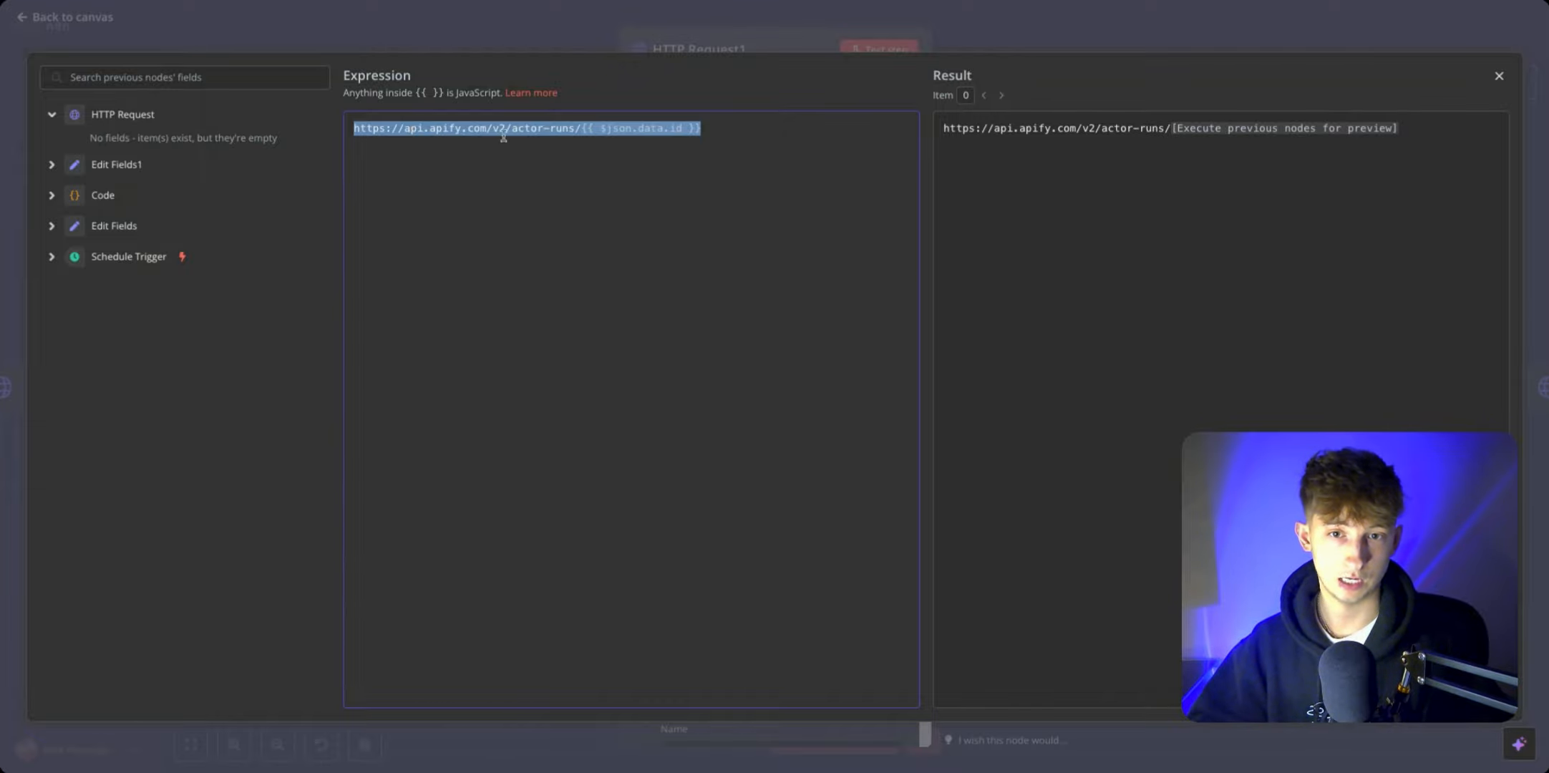
click(724, 133)
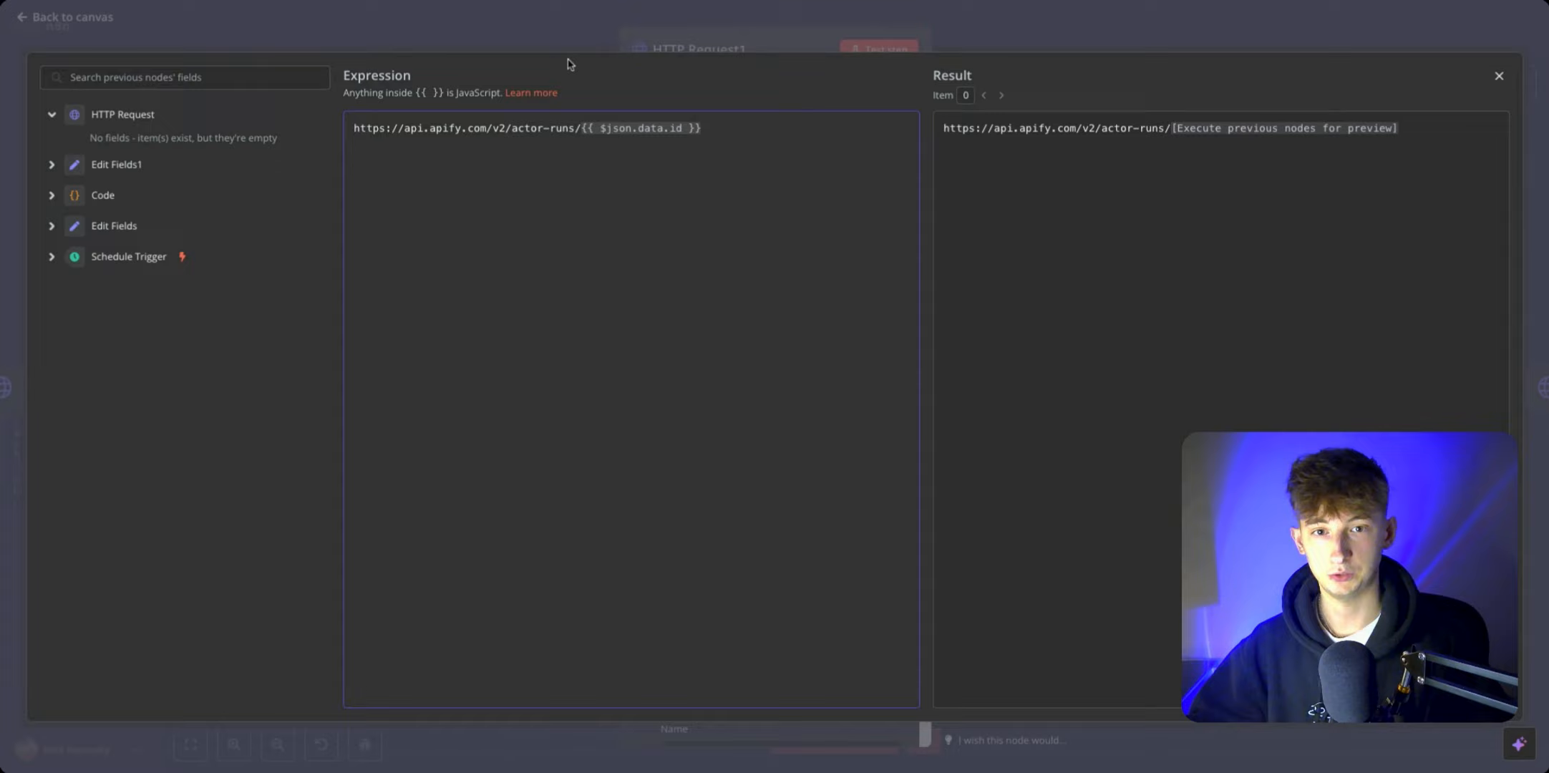
click(674, 48)
key(Escape)
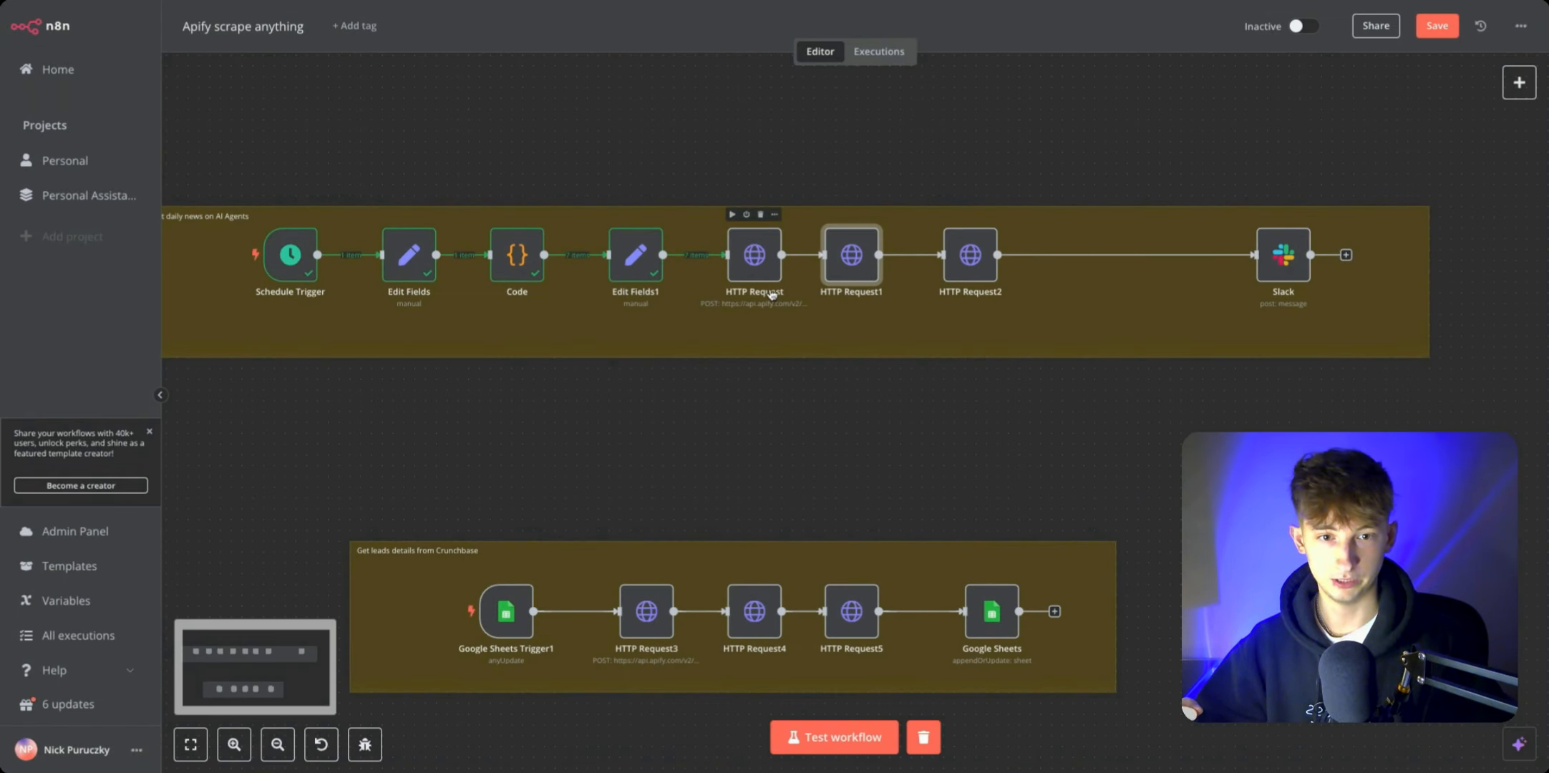
Step: Run the HTTP Request node and check how its run ID fills HTTP Request1's actor-runs URL
click(733, 215)
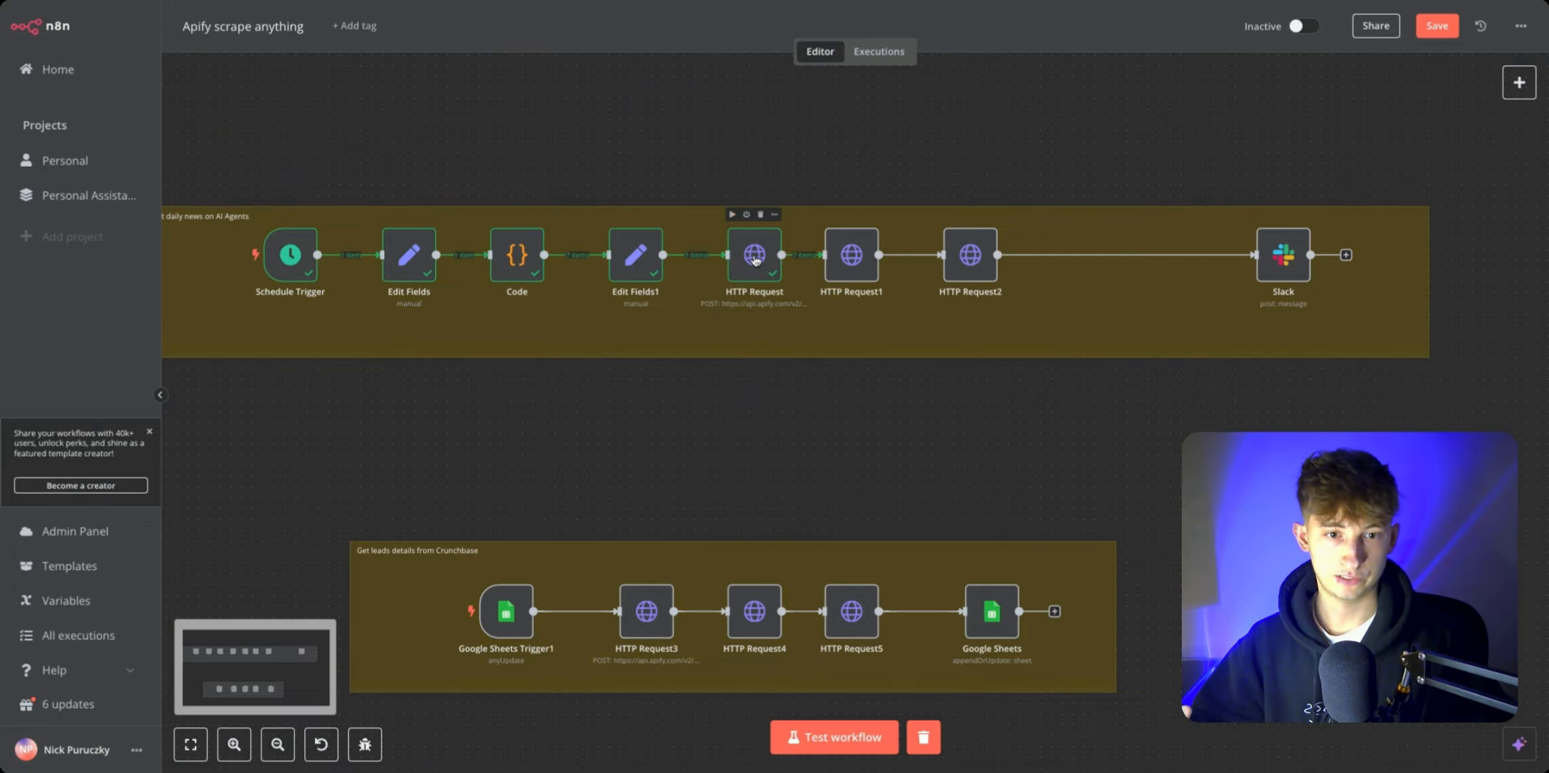
double_click(852, 256)
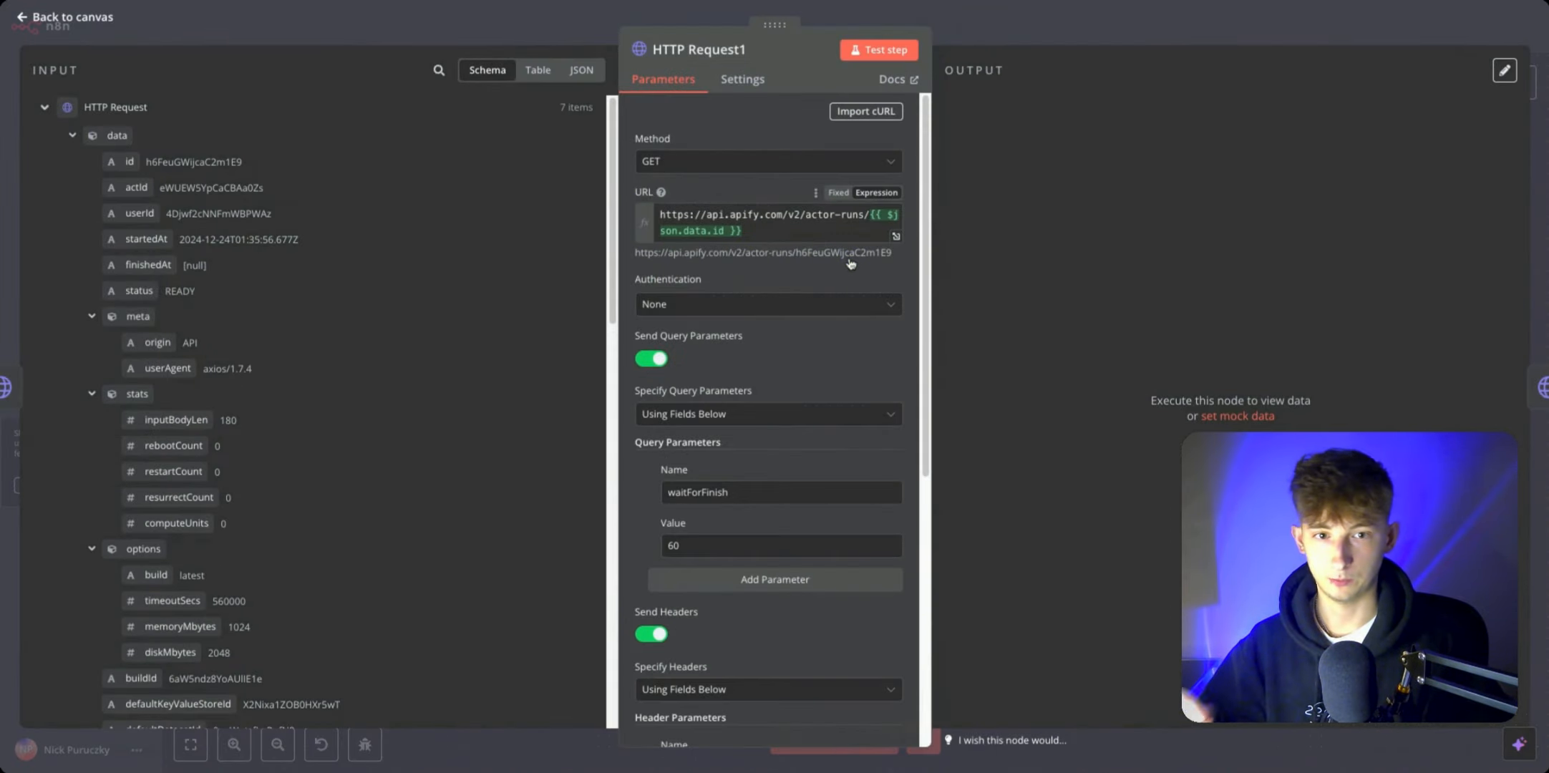
scroll(802, 269, down, 1)
click(771, 232)
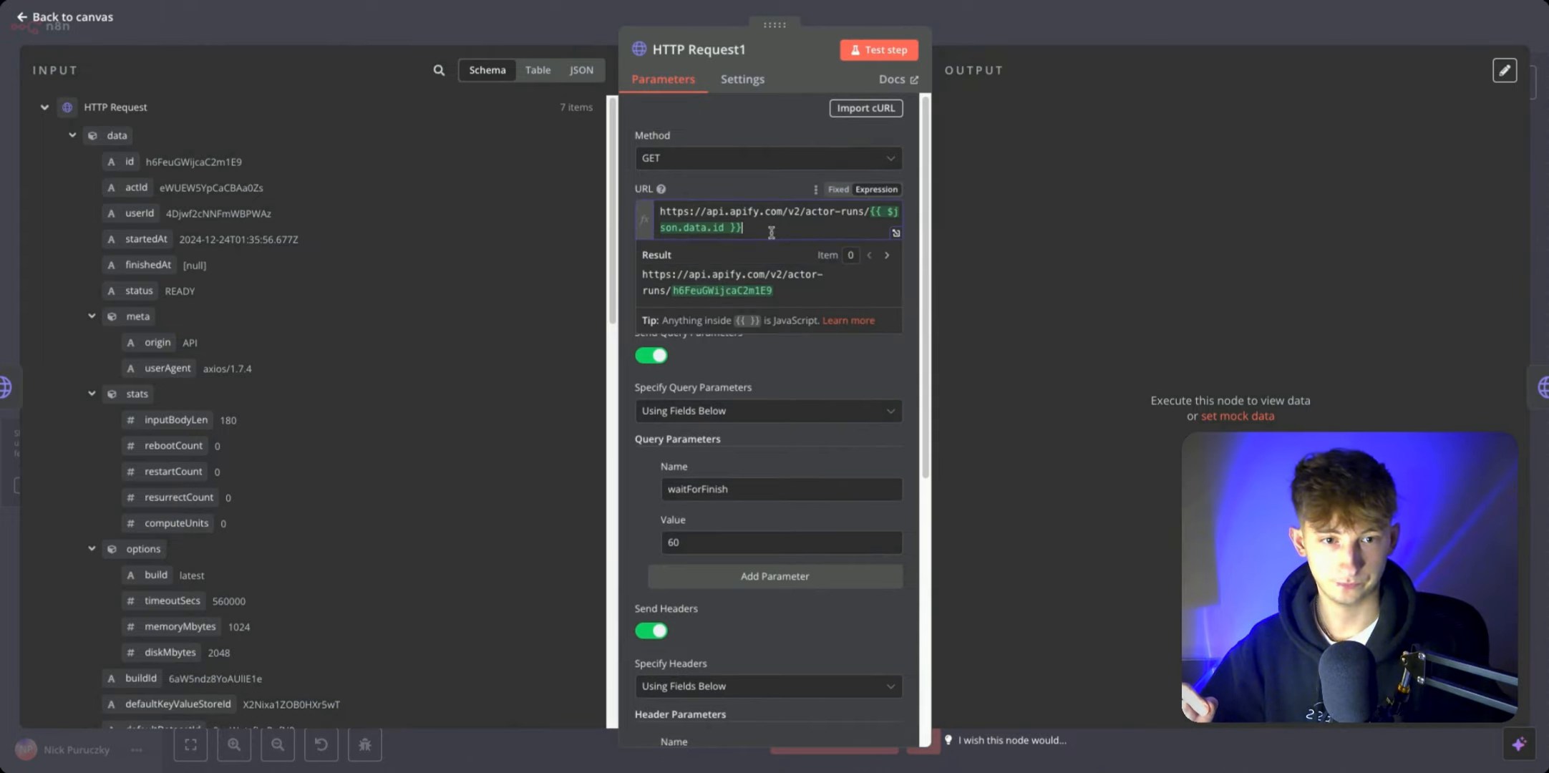
double_click(772, 233)
click(793, 229)
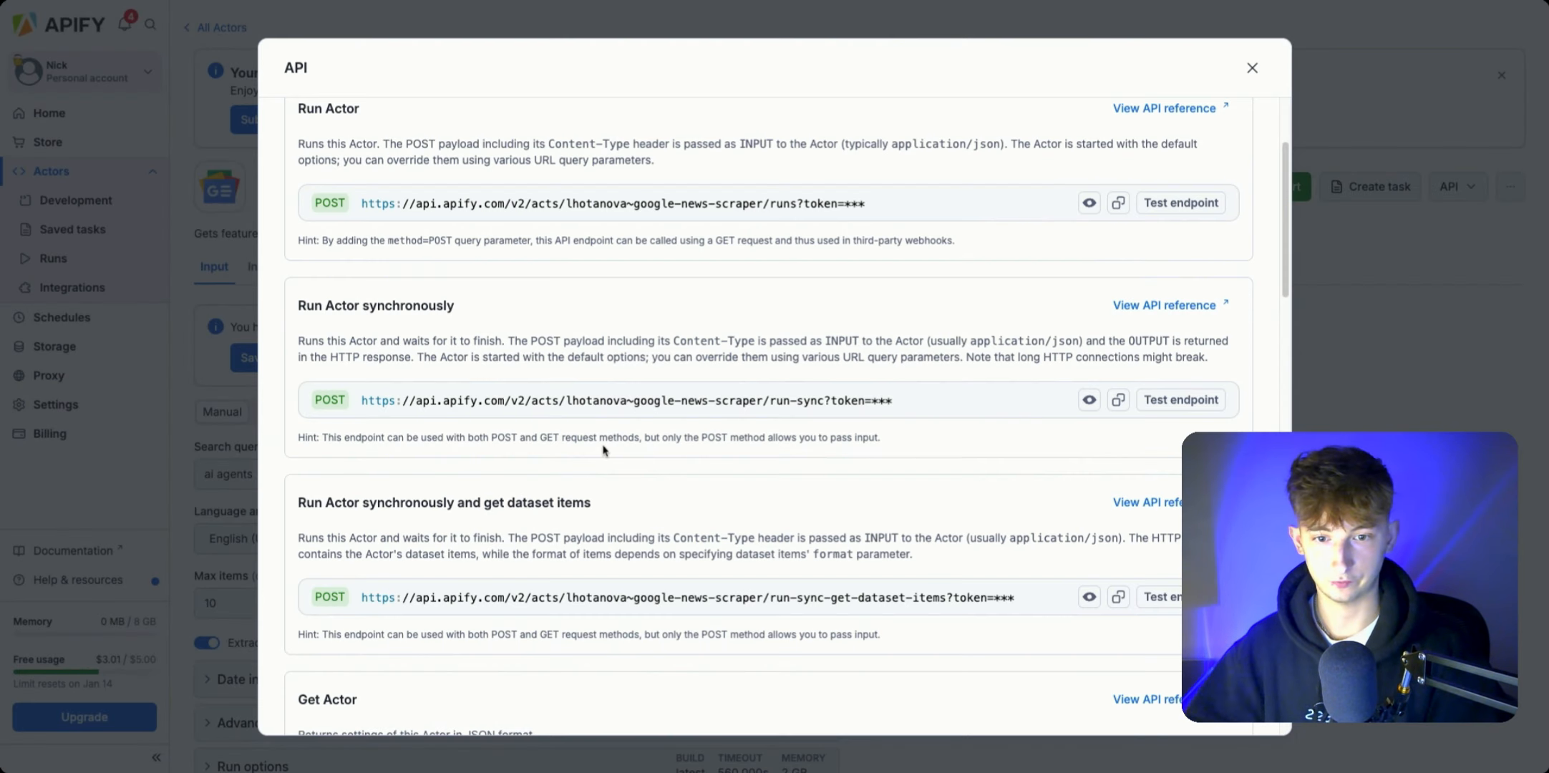
Step: In Apify, search the scraper's API endpoints for "datas"
key(super+f)
text(datas)
scroll(619, 539, down, 2)
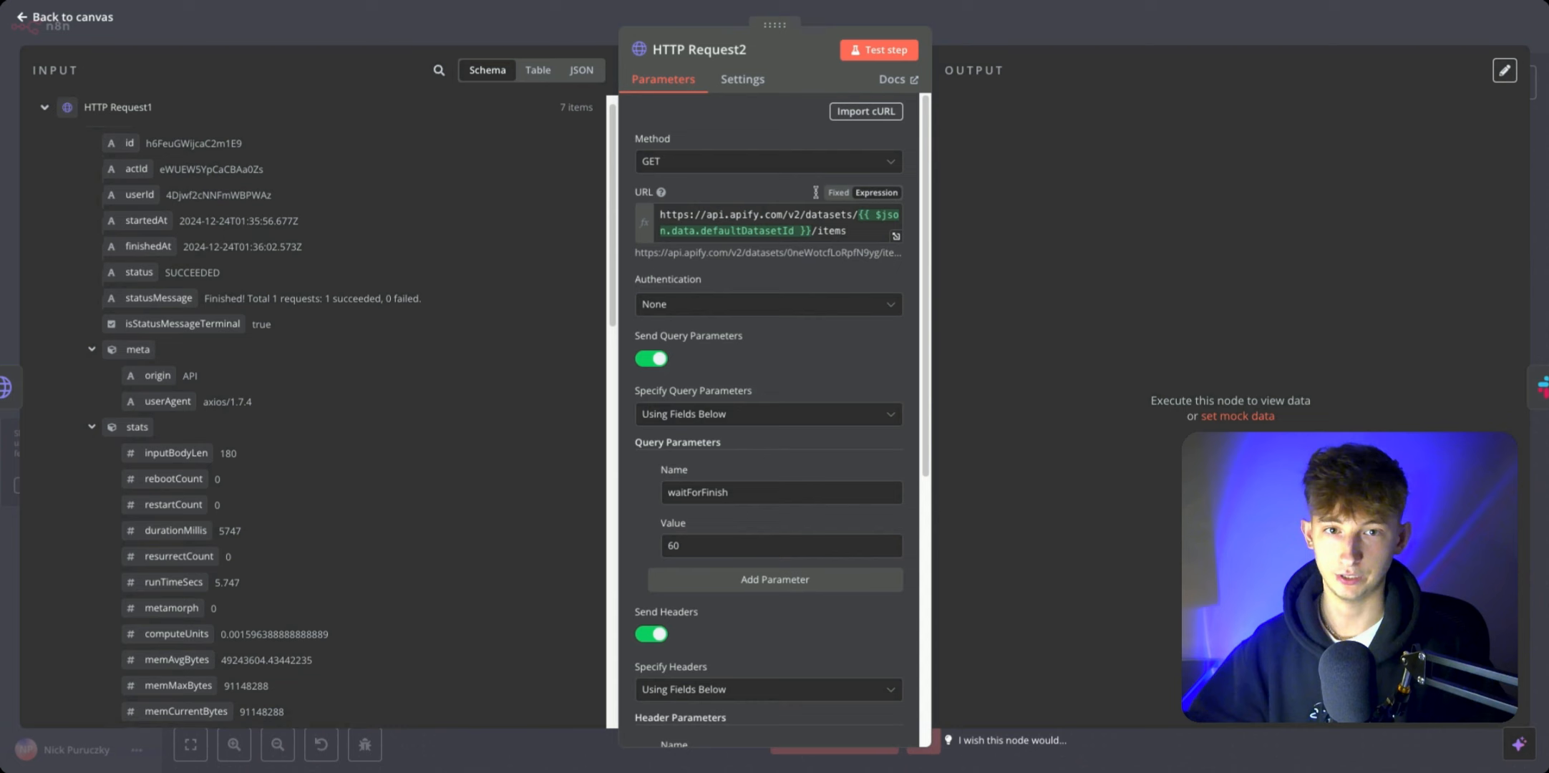
Step: Back in n8n, leave HTTP Request2 and look up the defaultDatasetId entries in HTTP Request1's output
click(478, 32)
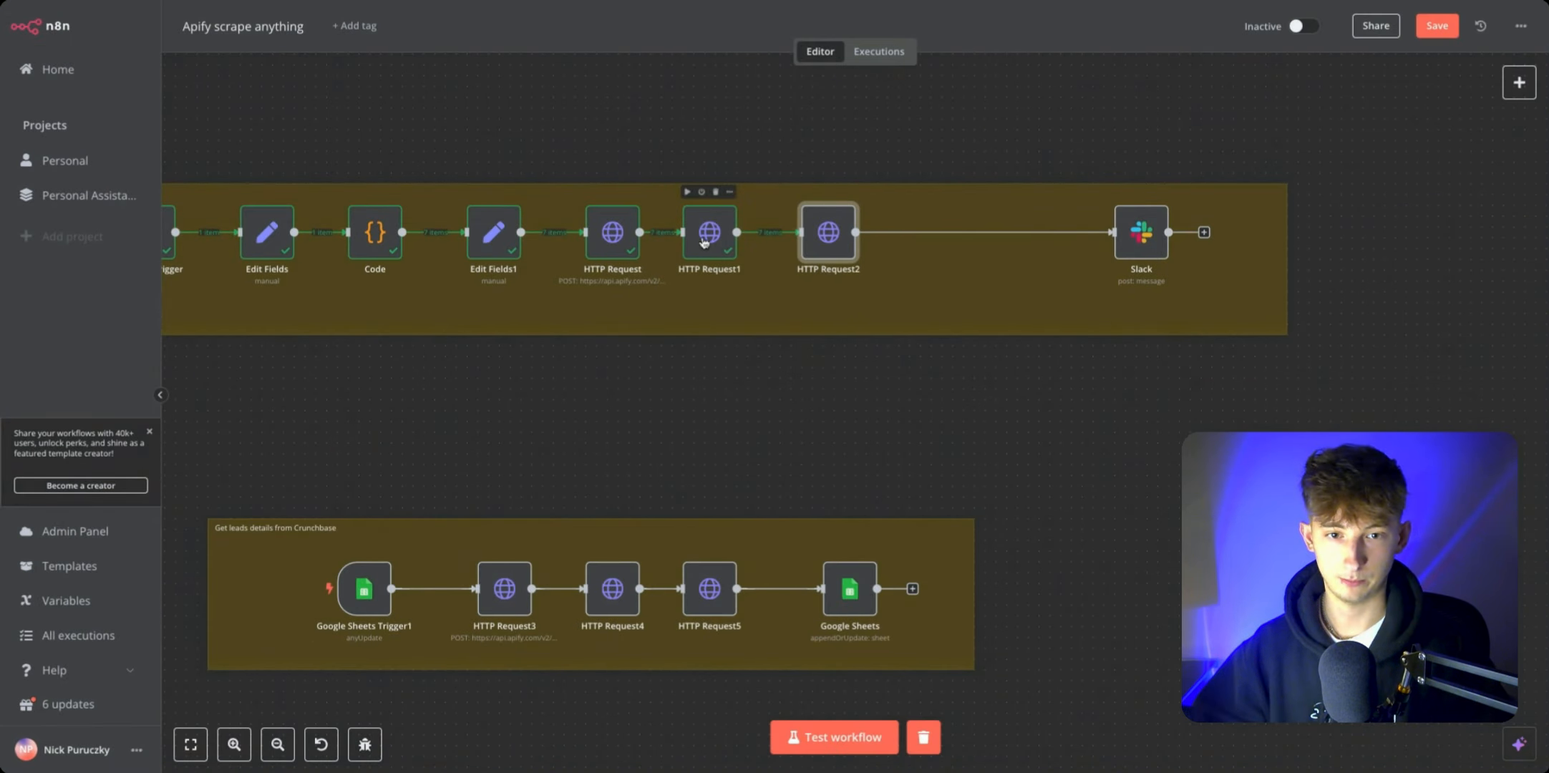
double_click(708, 229)
key(super+f)
scroll(1121, 288, down, 8)
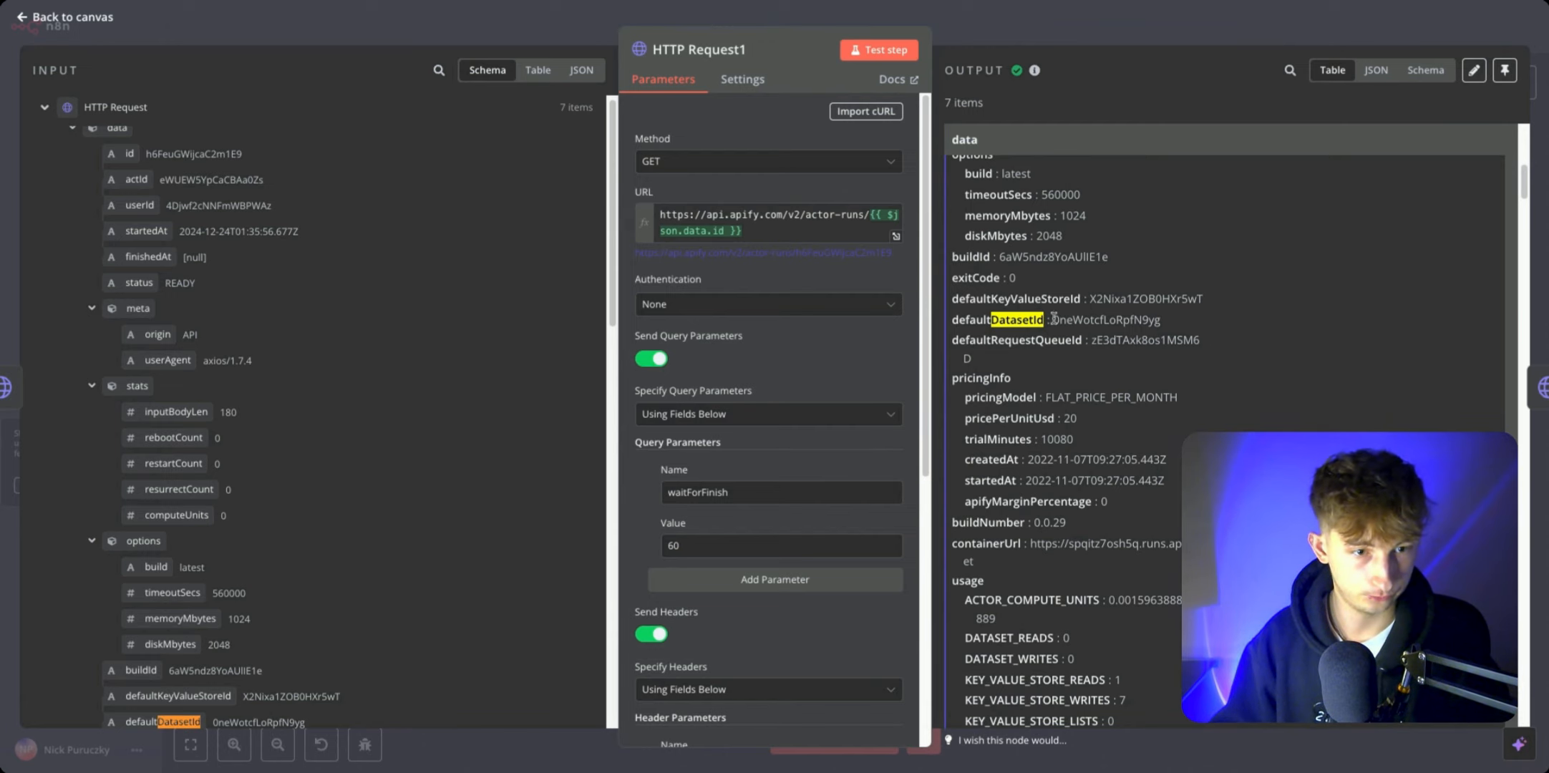
double_click(1055, 319)
scroll(1174, 349, down, 15)
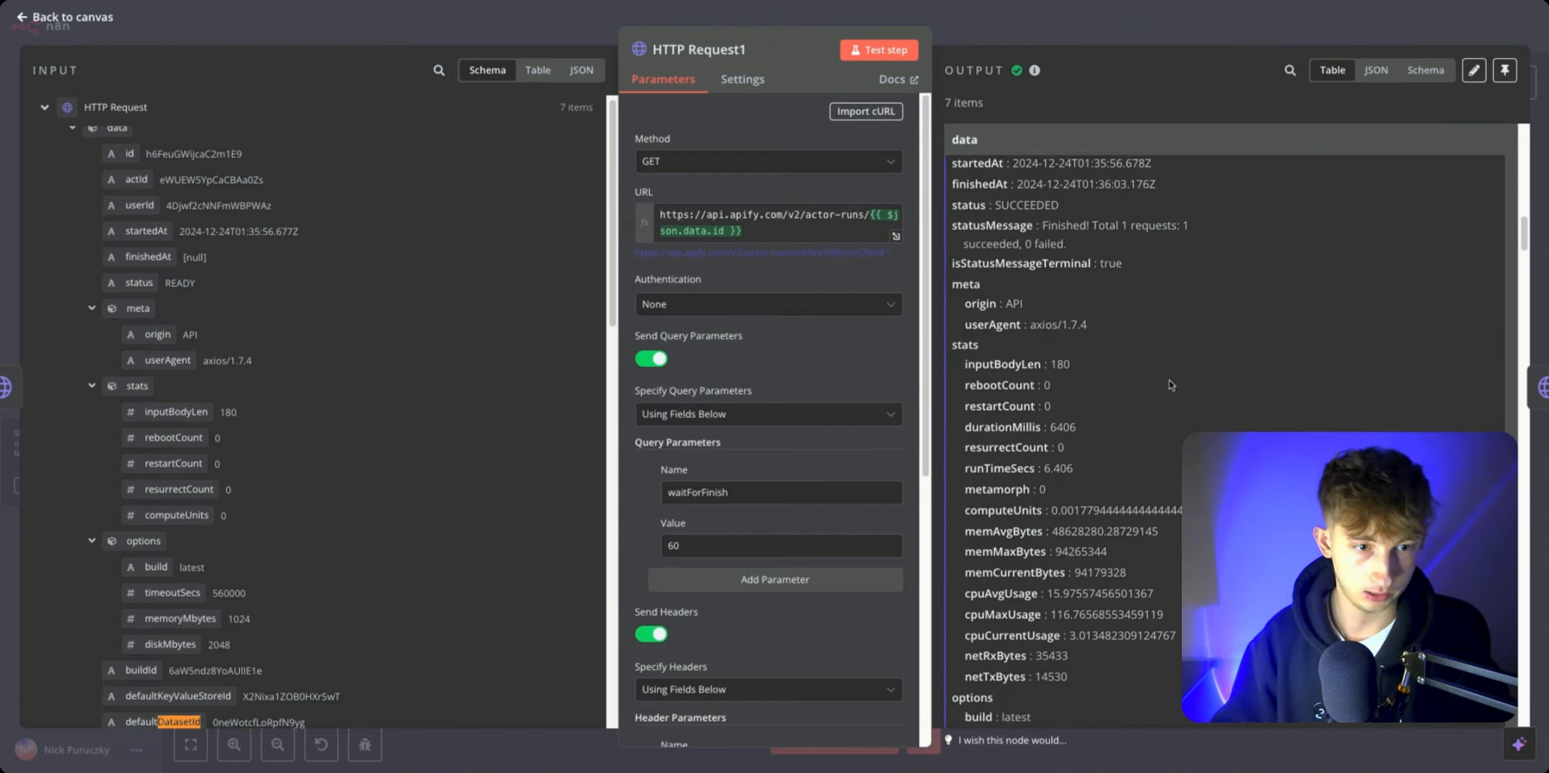
scroll(1167, 355, down, 10)
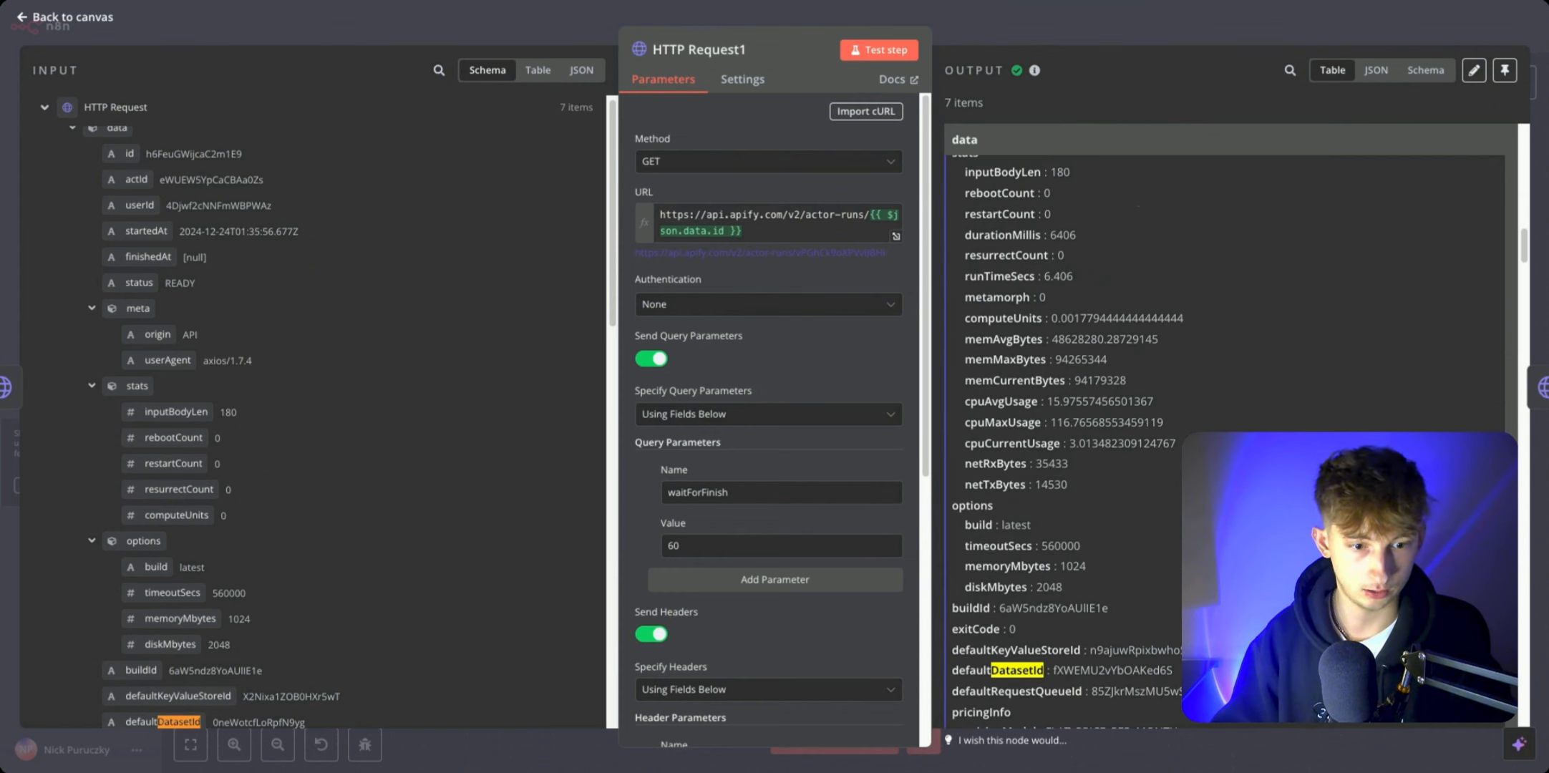
scroll(1015, 458, down, 1)
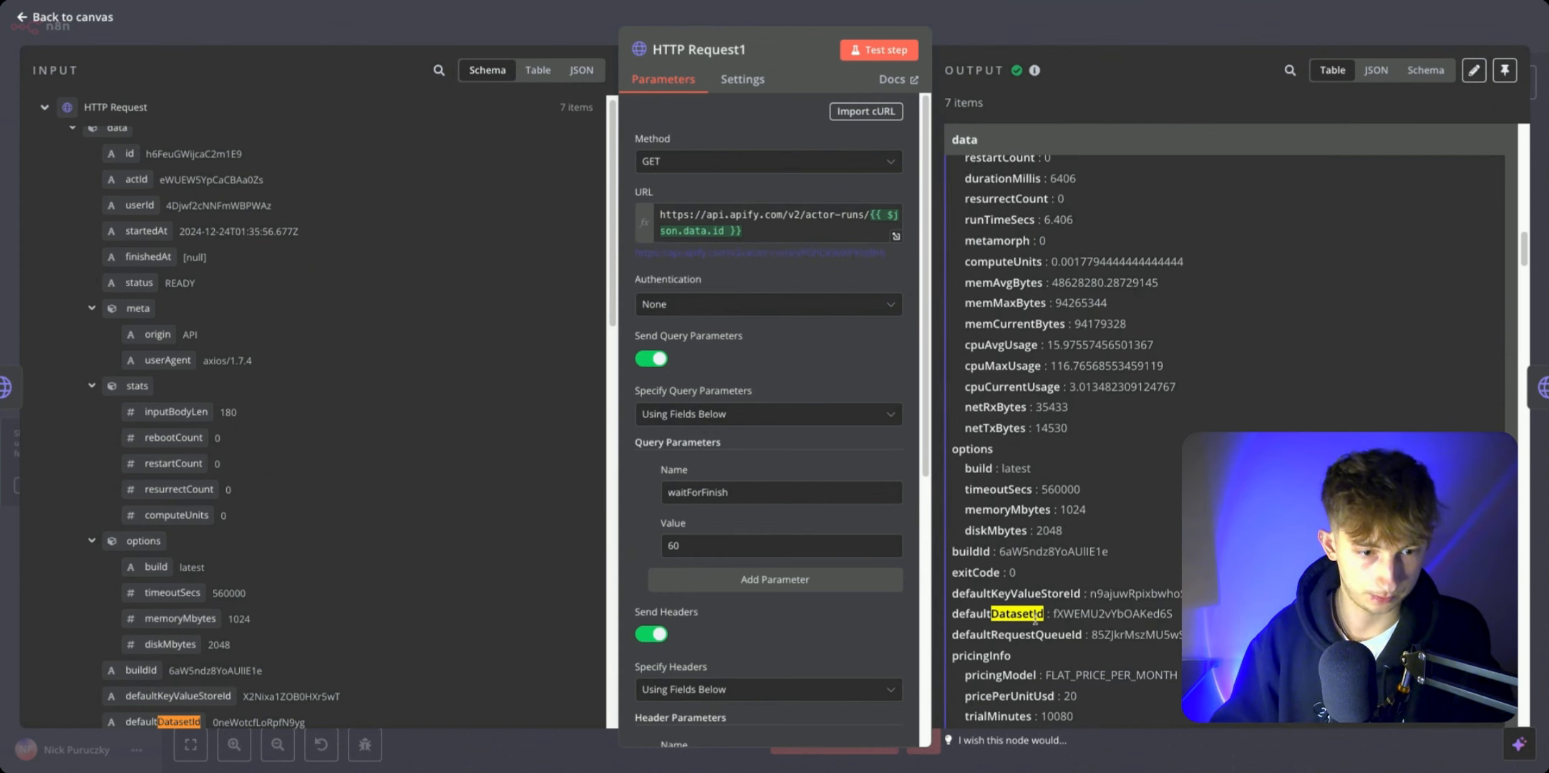
key(Escape)
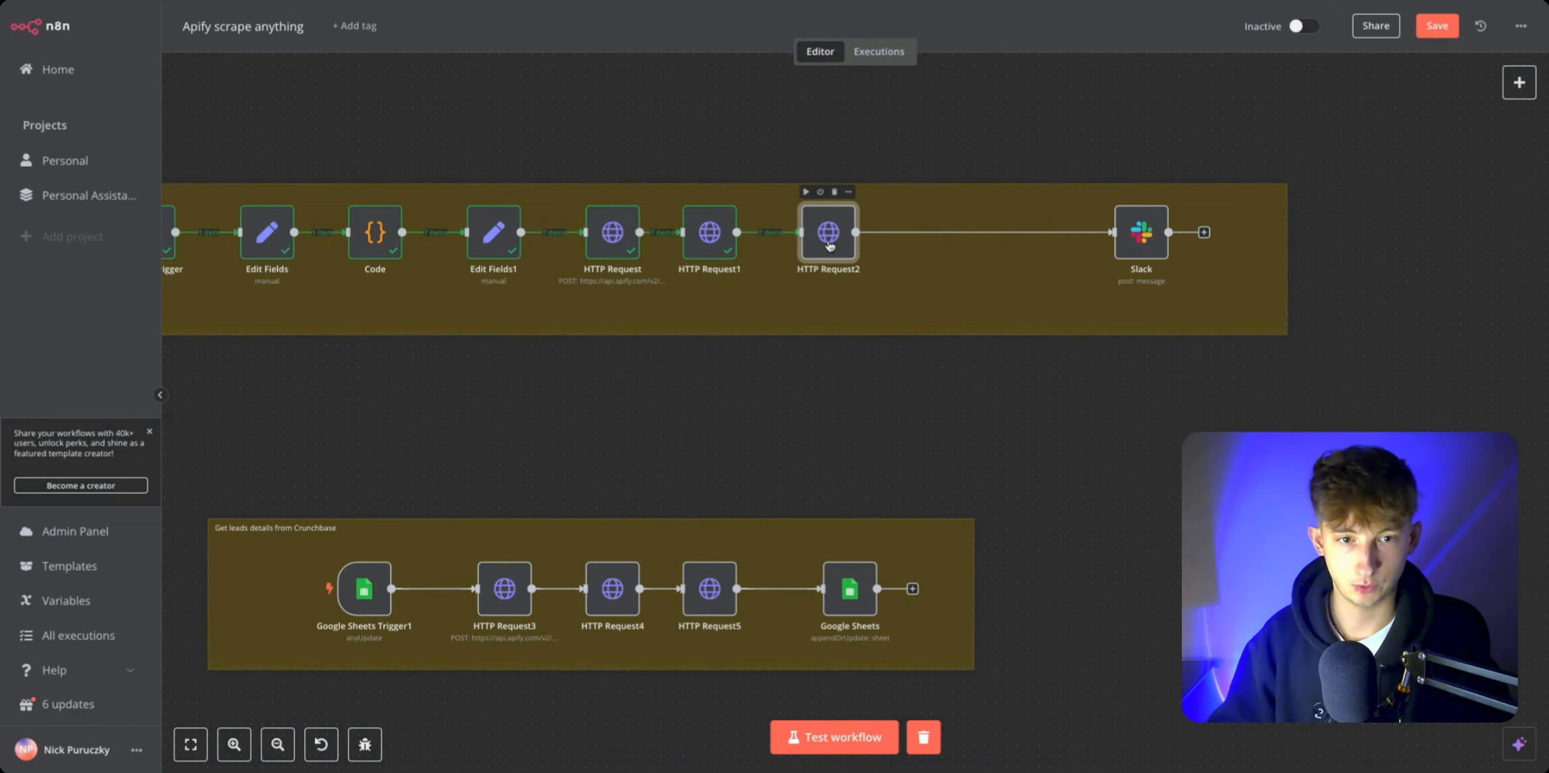
Step: Open HTTP Request2, examine its datasets URL, and collapse the meta and stats groups while reviewing the input data
double_click(829, 240)
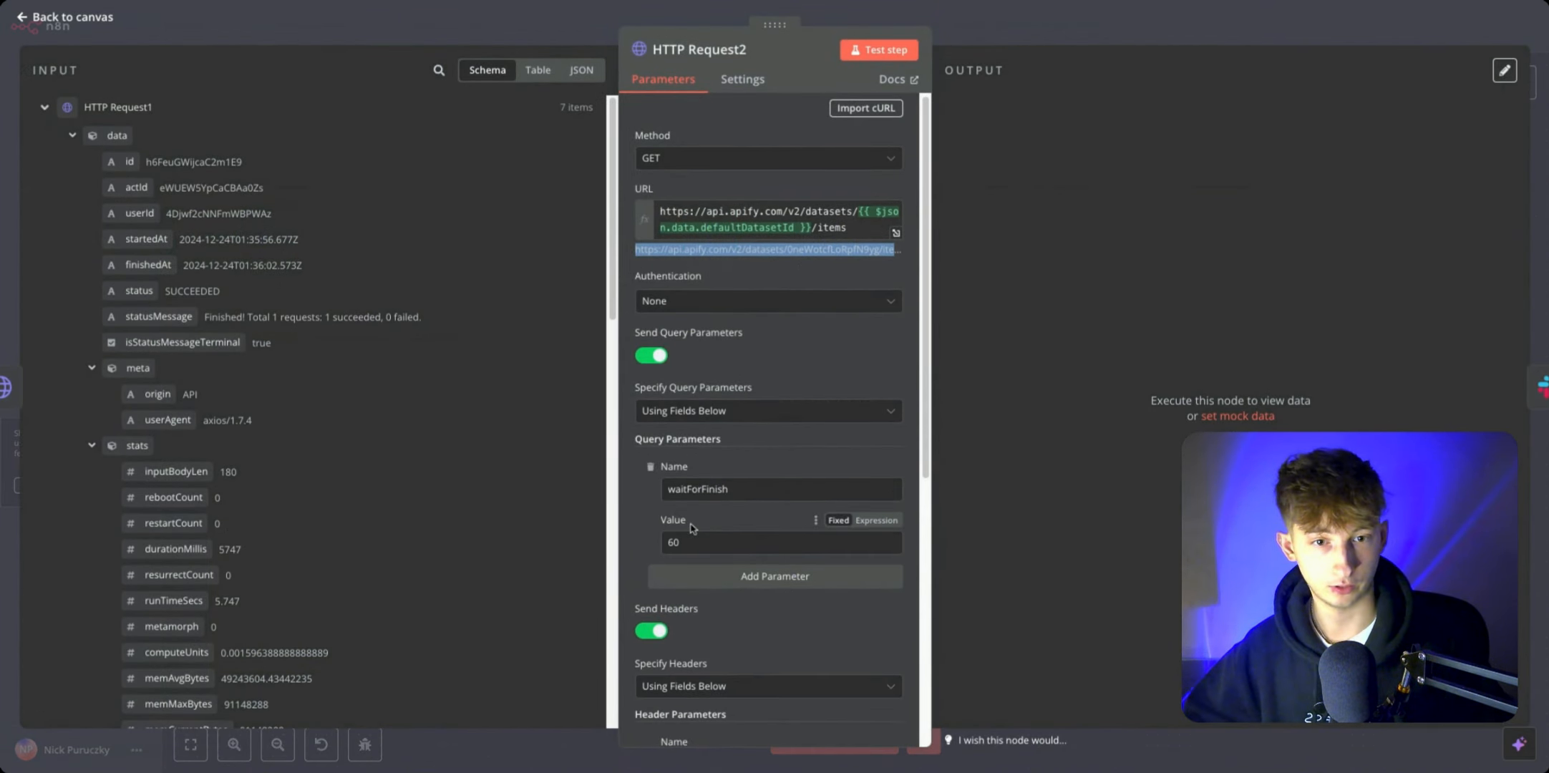
click(799, 286)
scroll(267, 450, down, 7)
scroll(248, 398, up, 7)
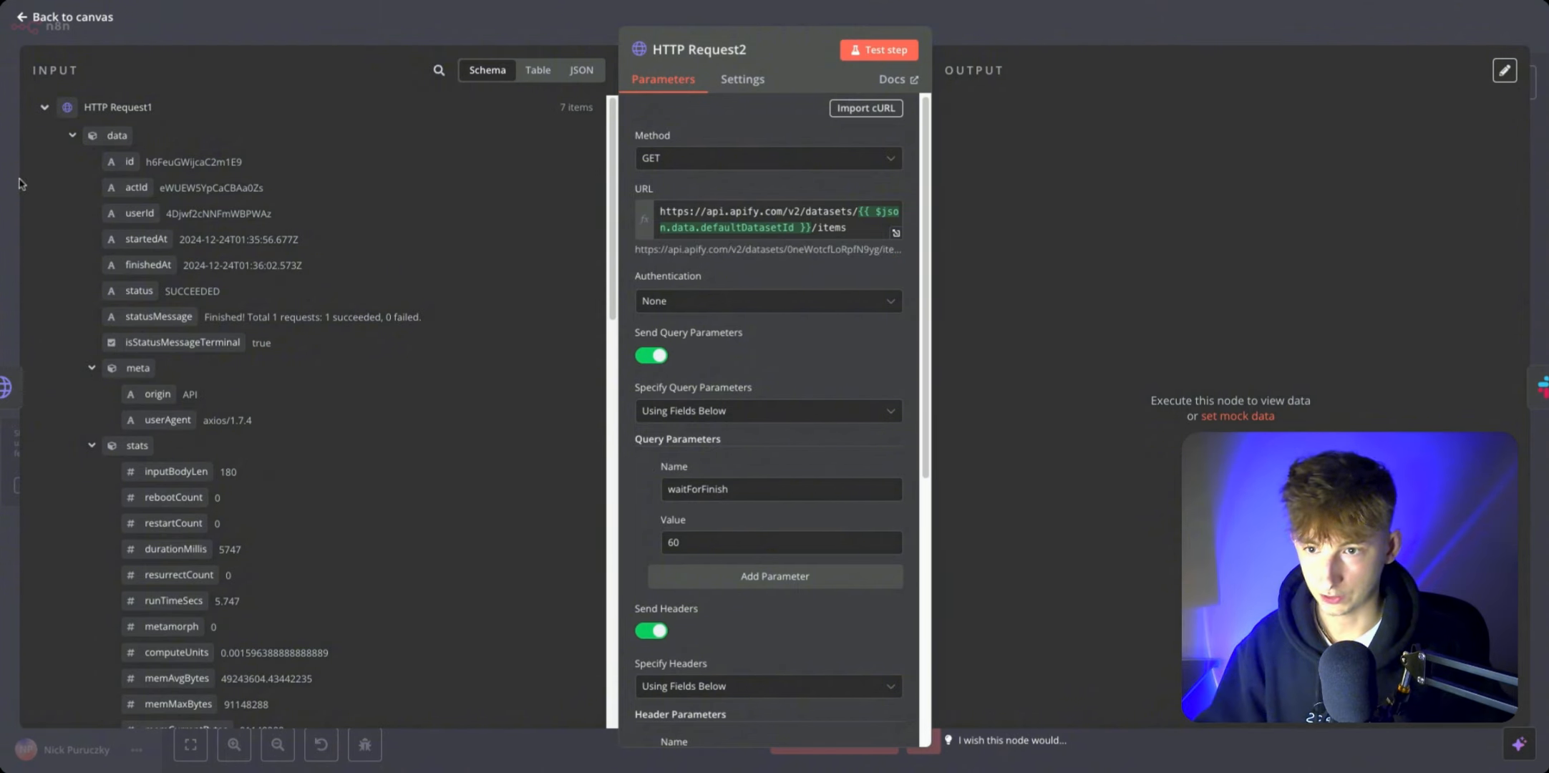
click(70, 136)
click(72, 135)
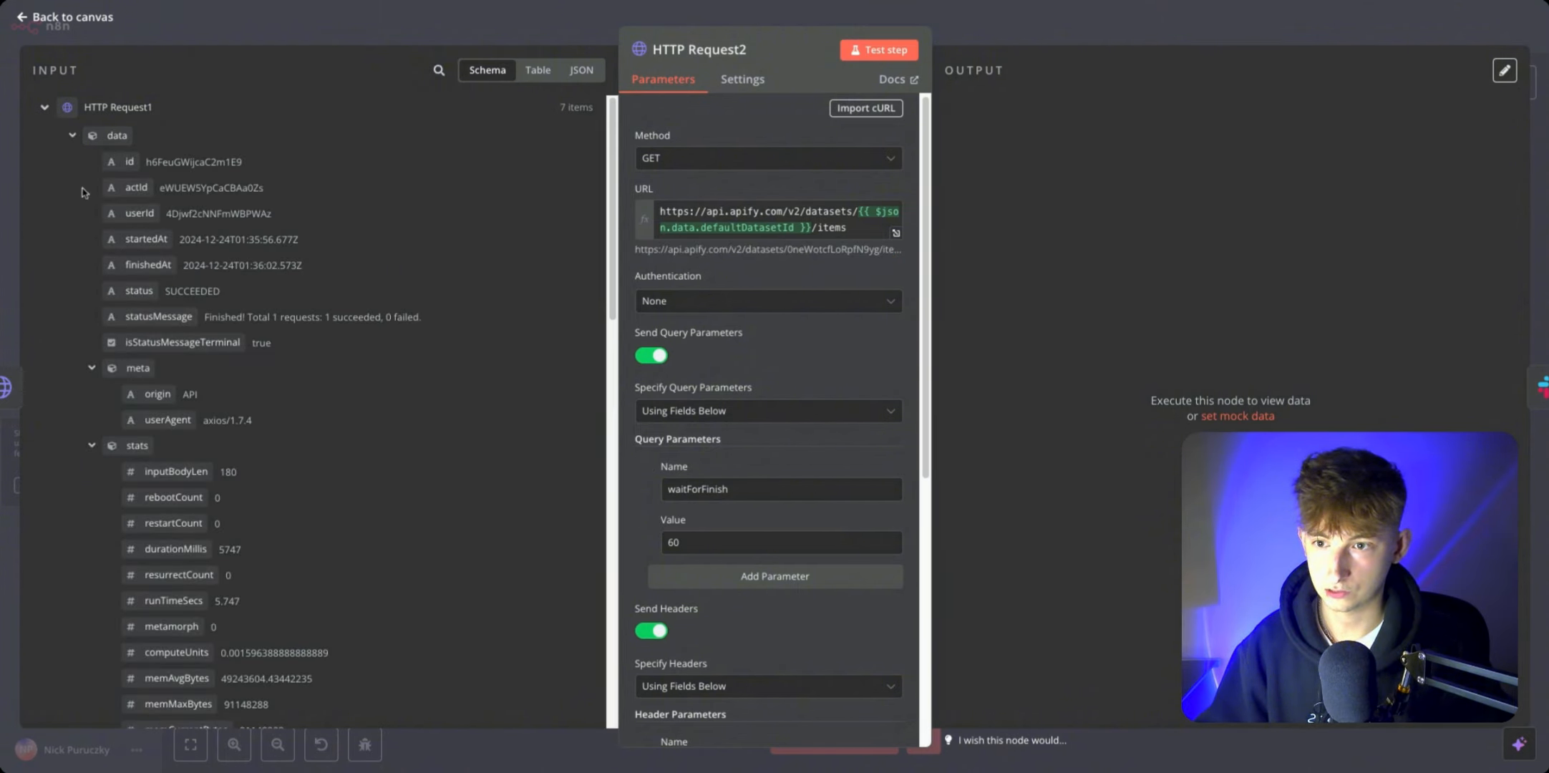
click(90, 368)
click(92, 382)
scroll(121, 268, down, 3)
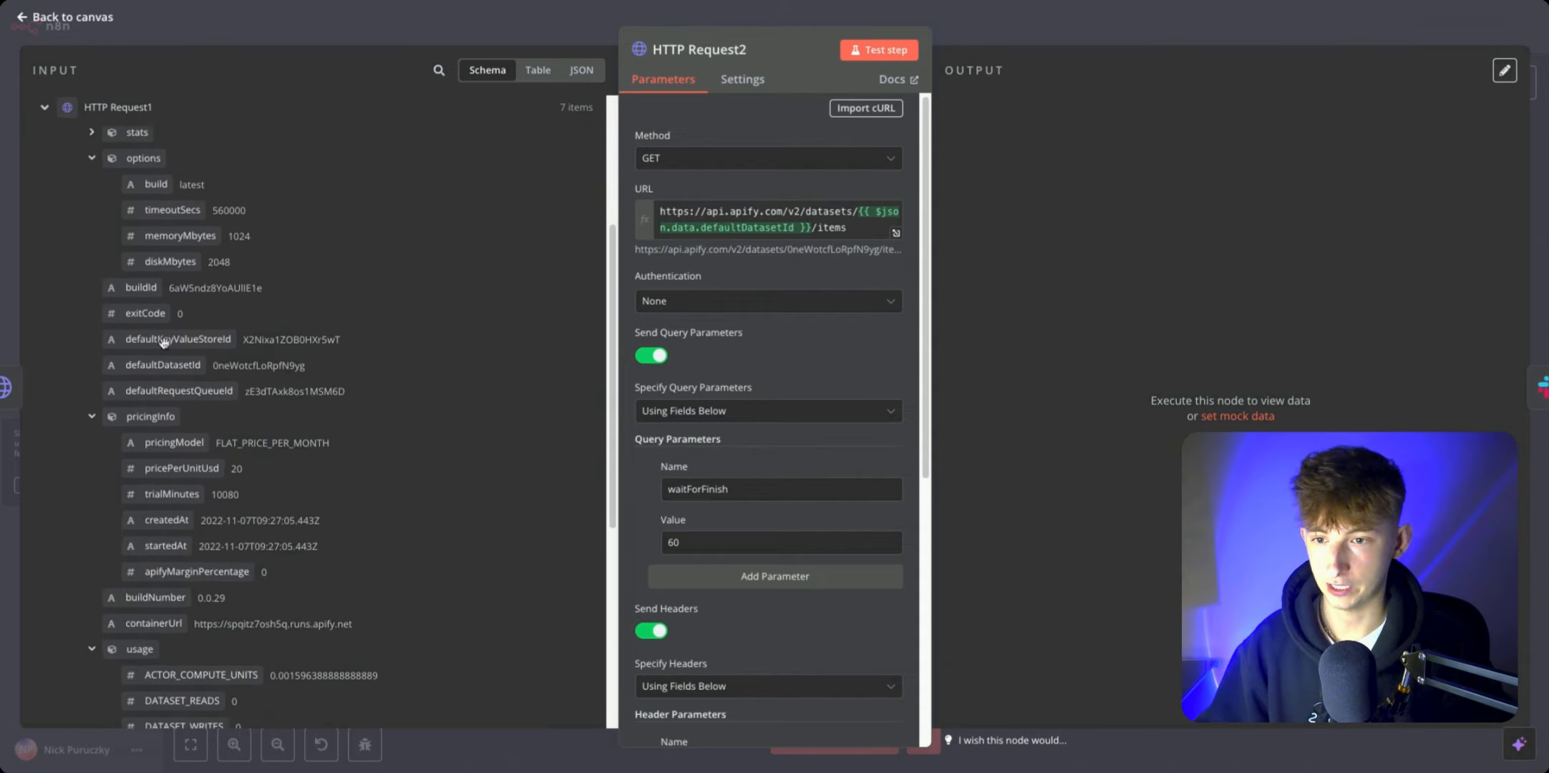
scroll(215, 487, down, 2)
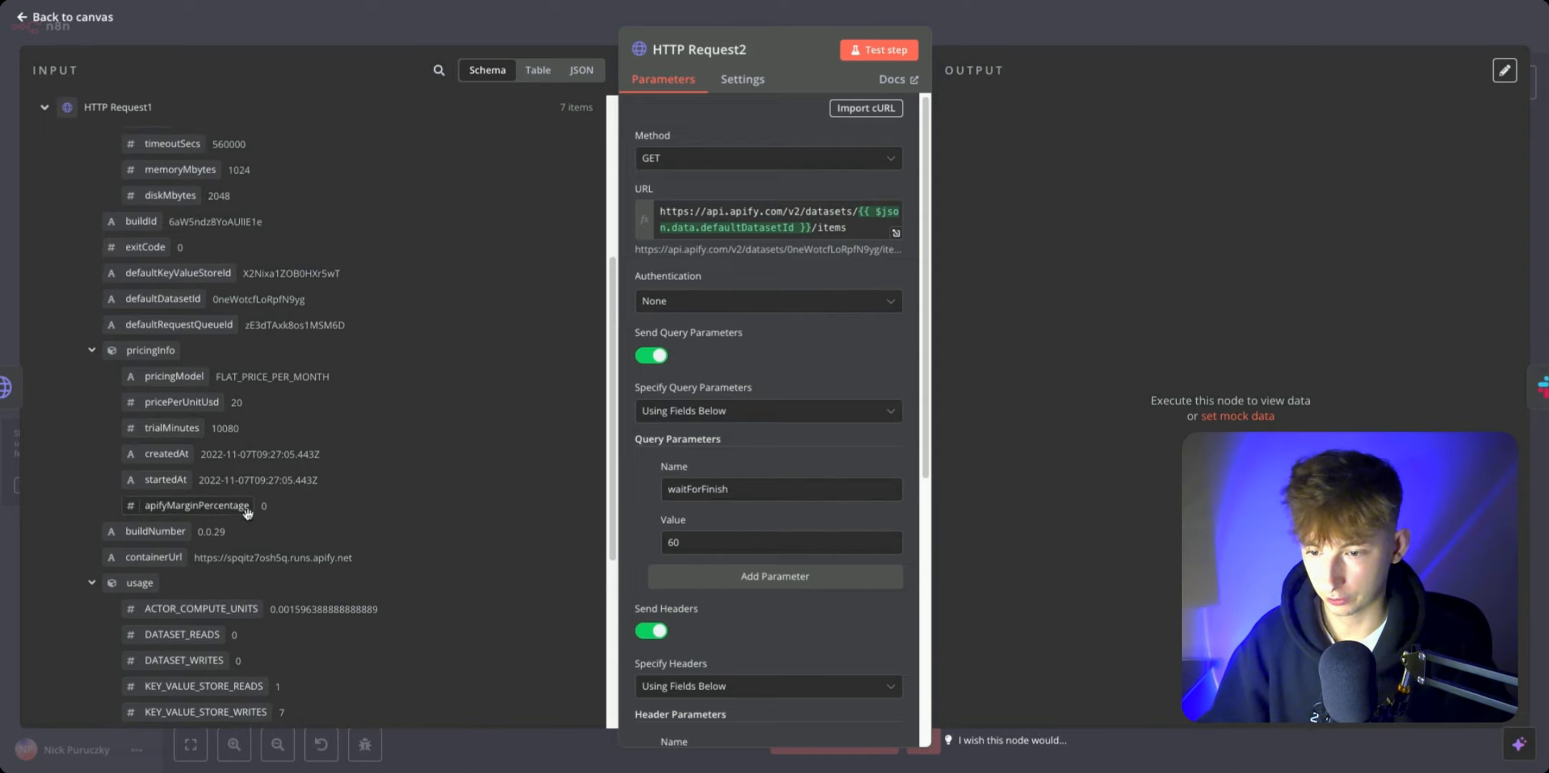
Step: Search HTTP Request2 for "dataset" to locate the defaultDatasetId field in its input data
key(super+f)
text(dataset)
scroll(162, 249, down, 1)
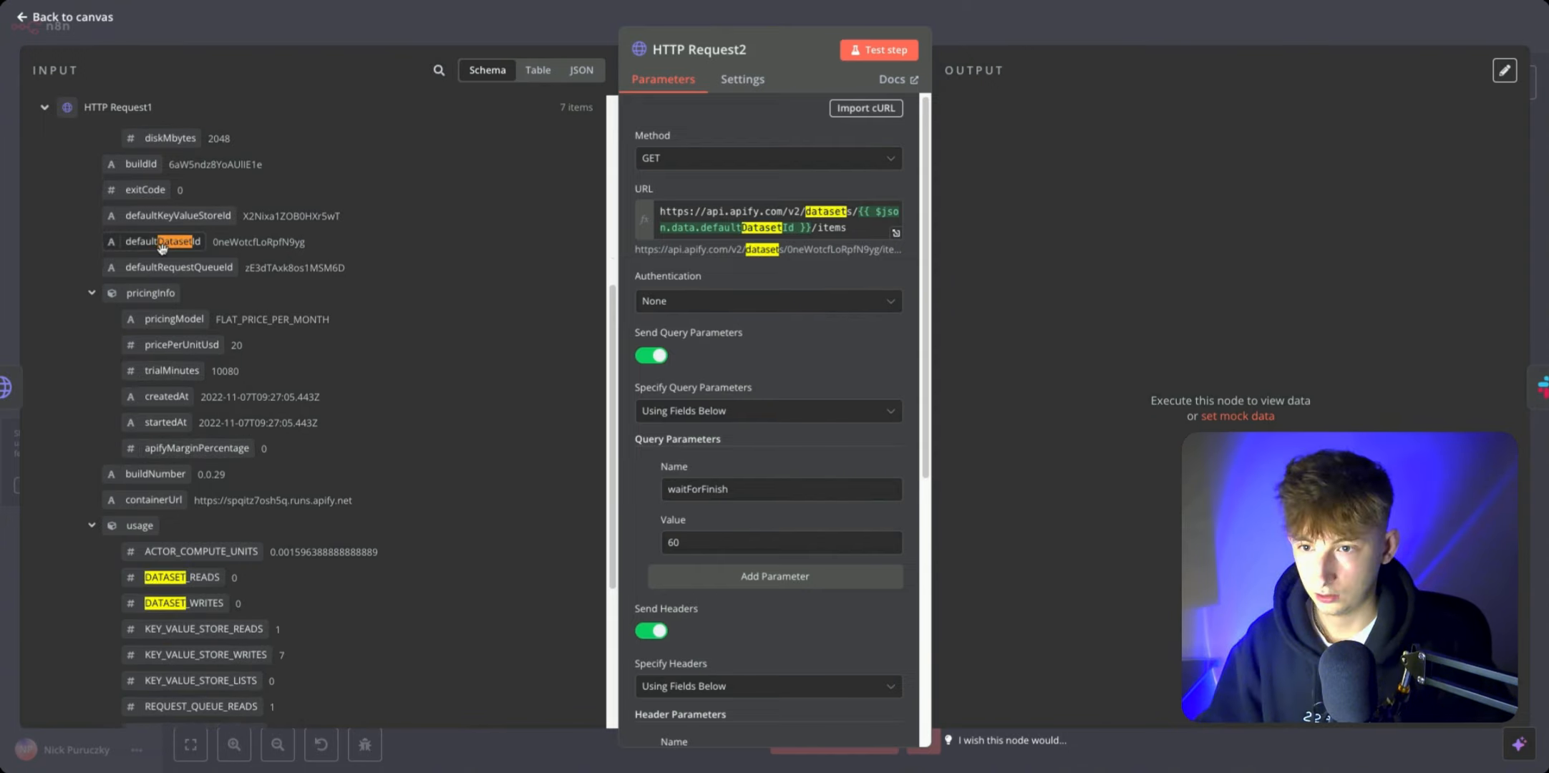
scroll(228, 263, up, 4)
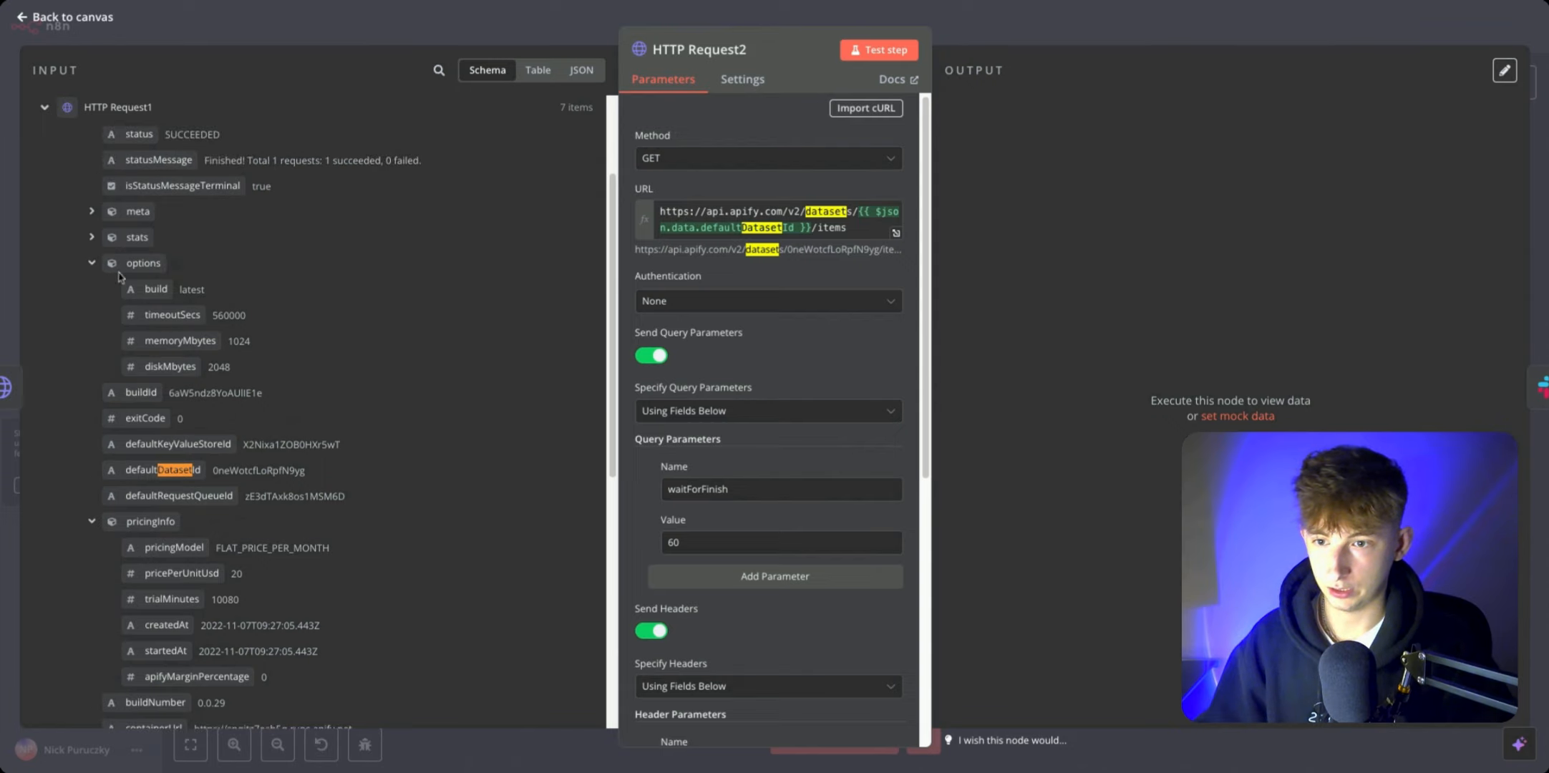
scroll(118, 276, up, 3)
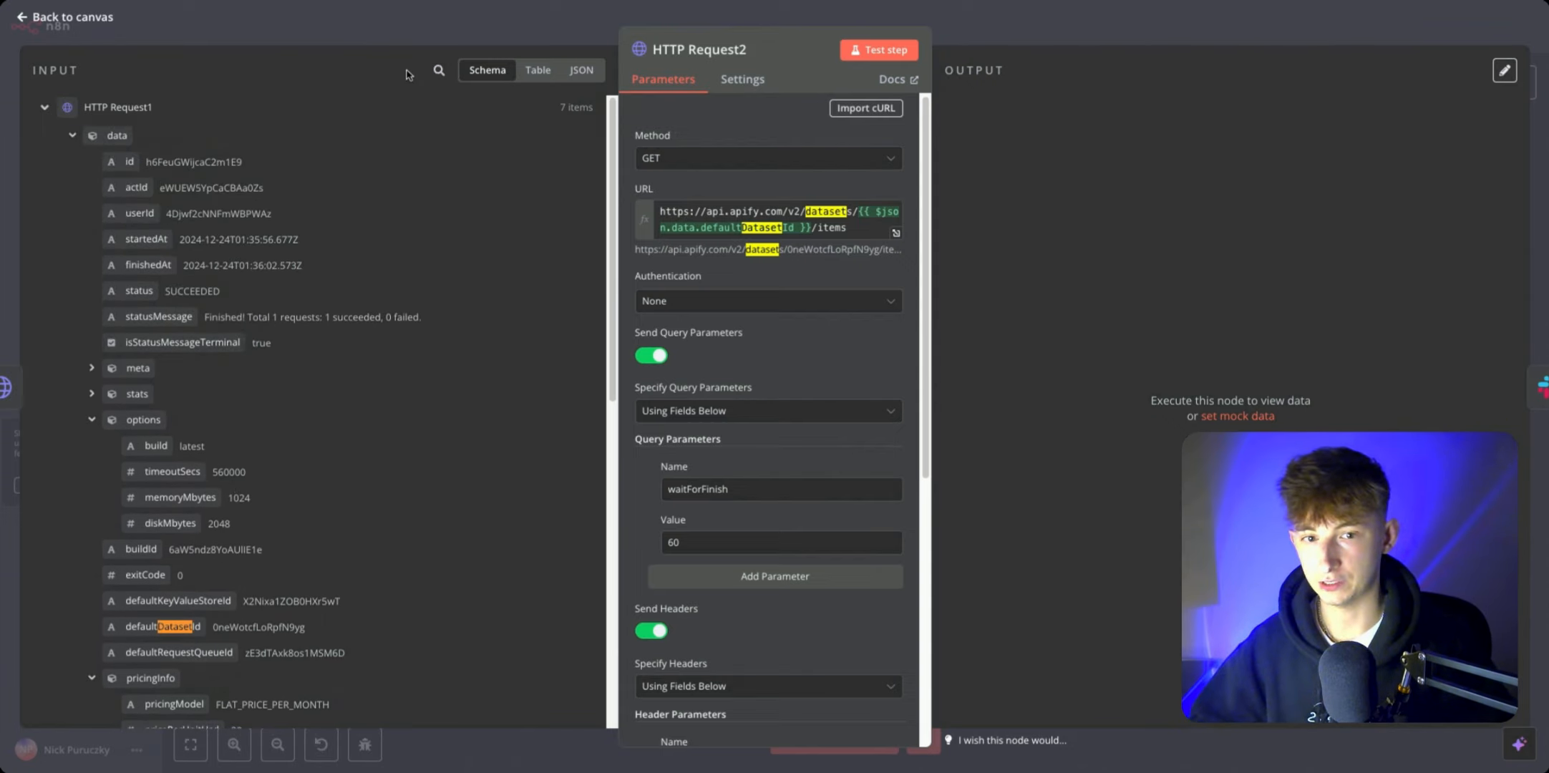
Step: Review HTTP Request2's waitForFinish query parameter and its Content-Type and Bearer header settings
scroll(719, 536, down, 4)
scroll(719, 536, up, 4)
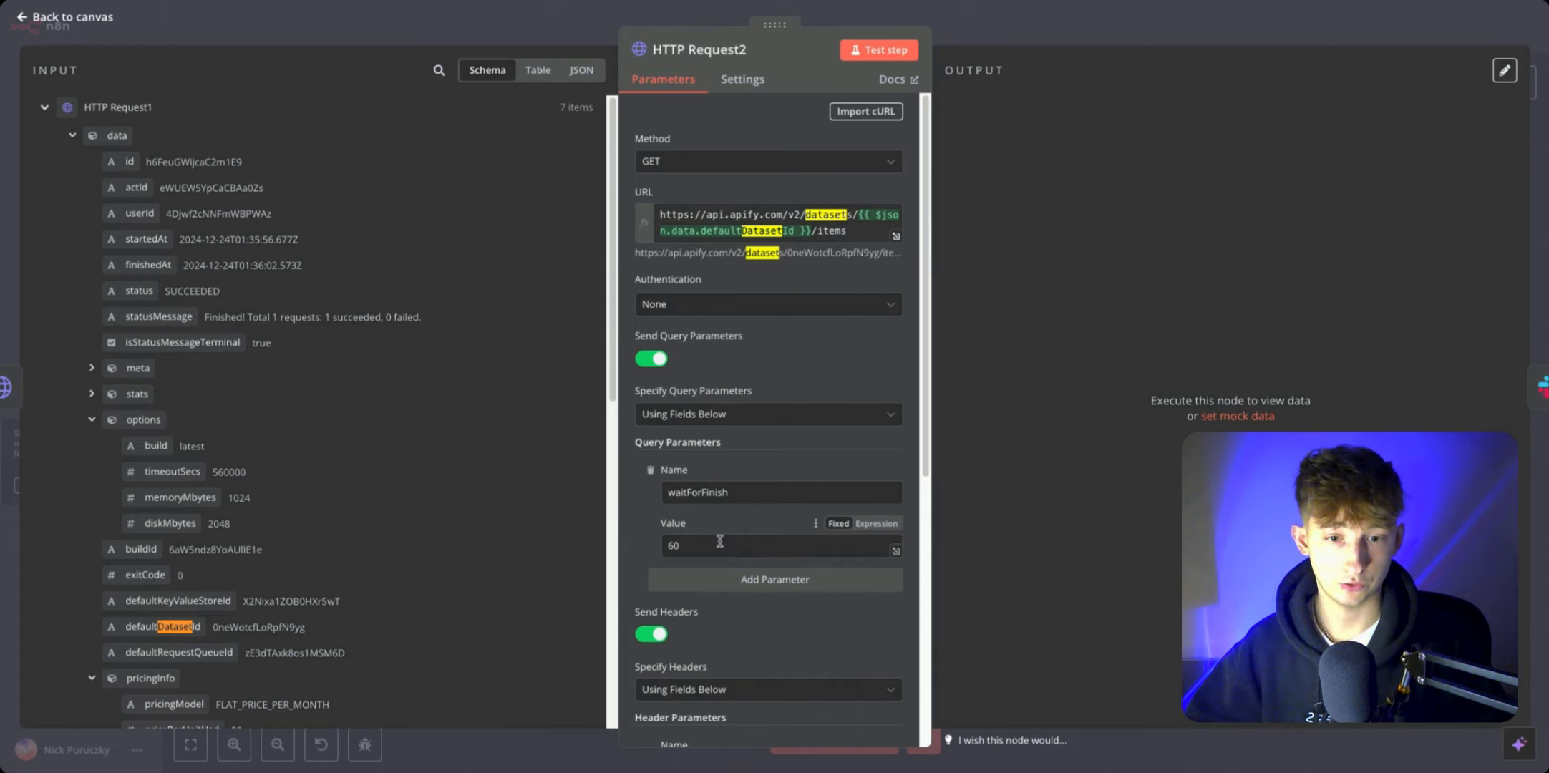
scroll(719, 542, down, 4)
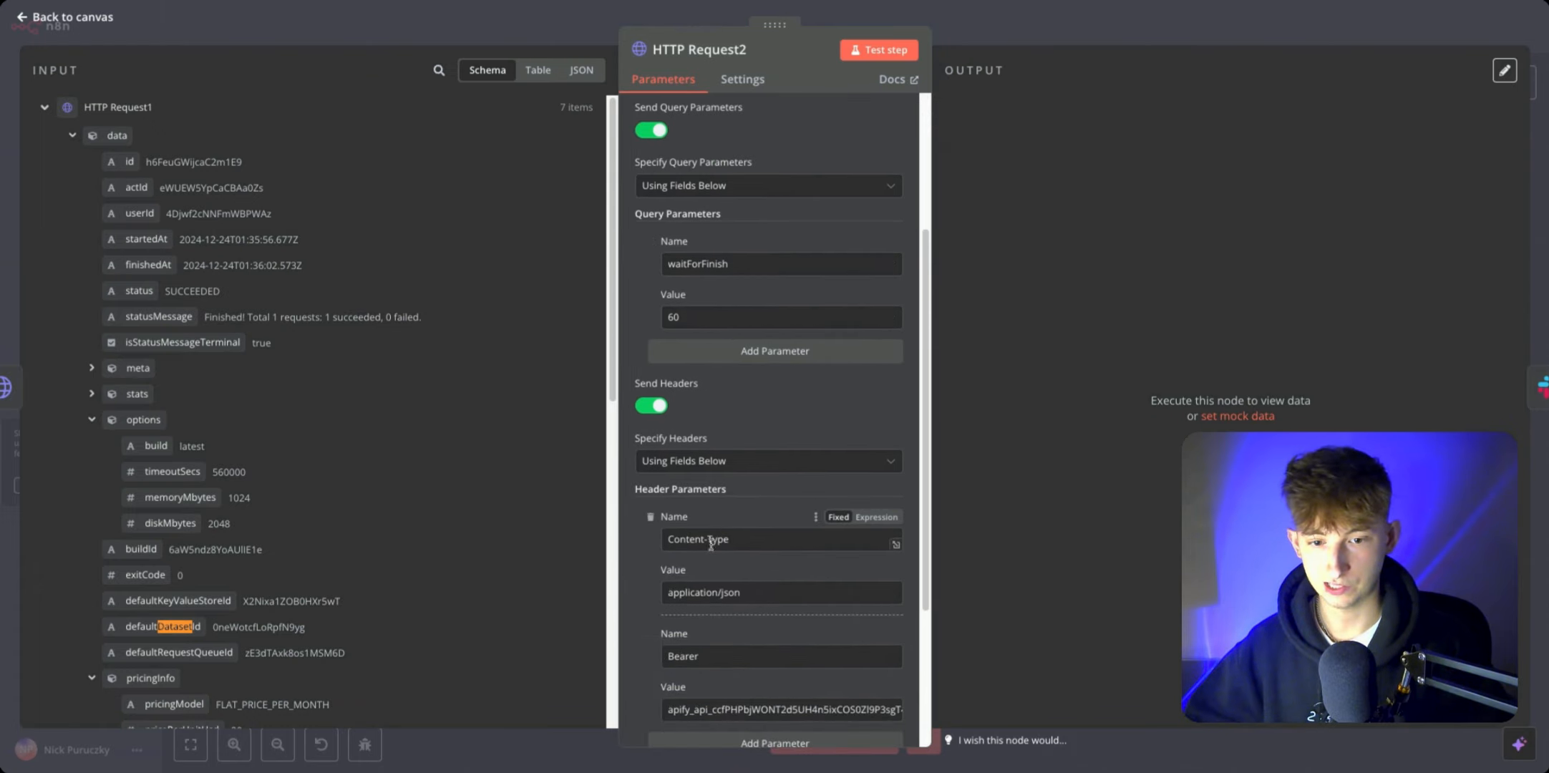
scroll(787, 614, down, 3)
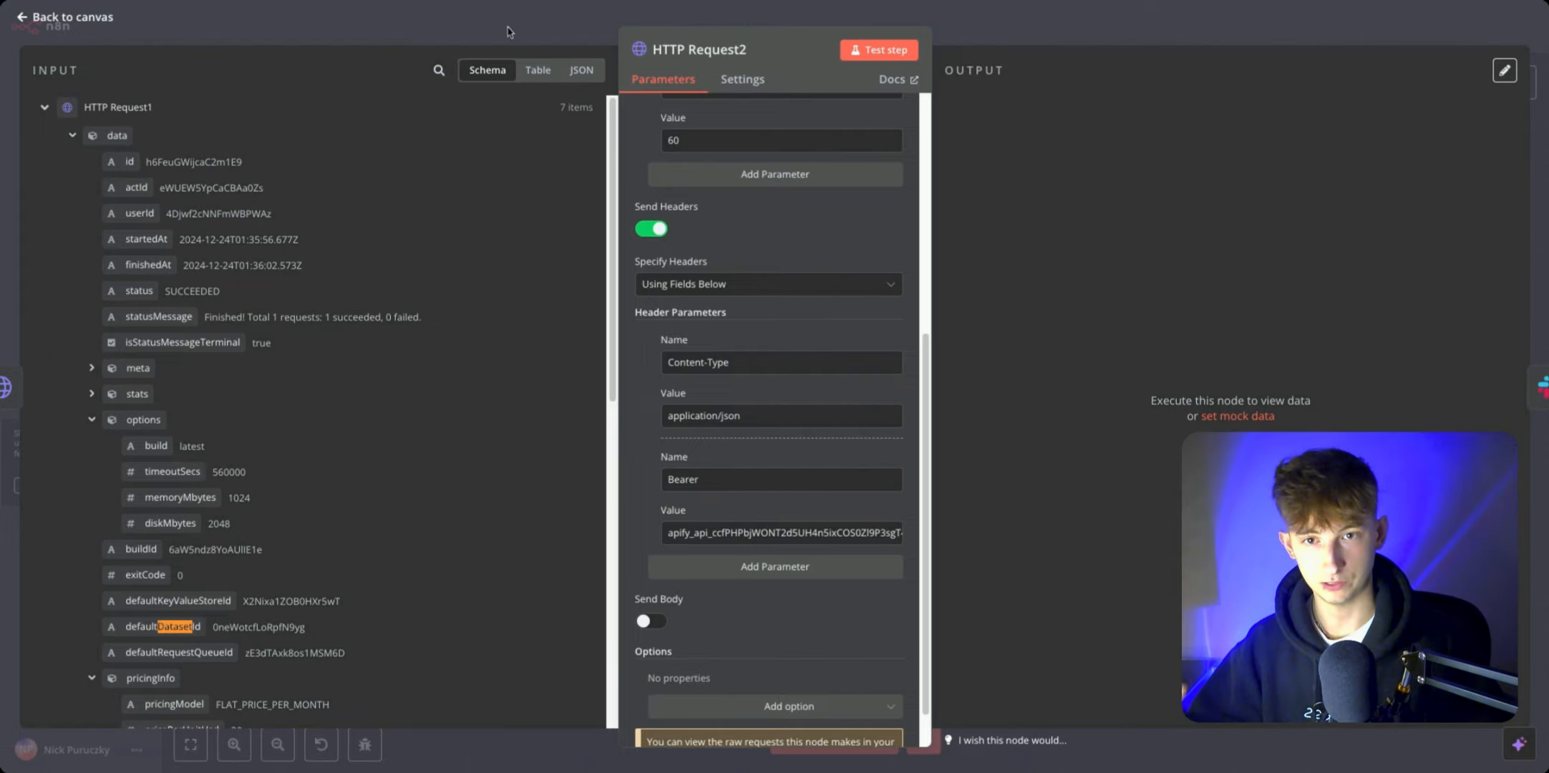
Step: Run the workflow through HTTP Request2 and check the data the node outputs
key(Escape)
click(805, 192)
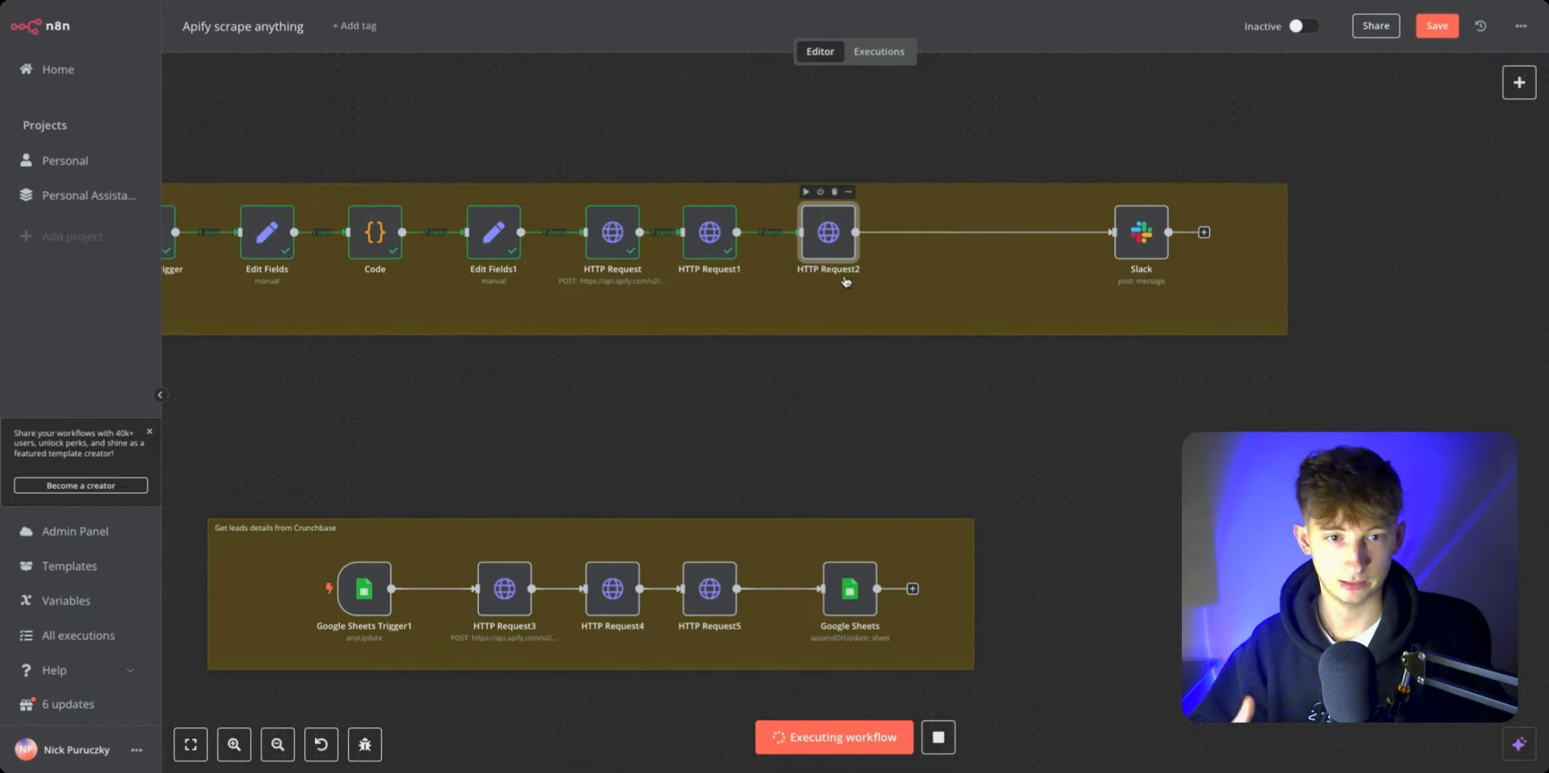
double_click(838, 248)
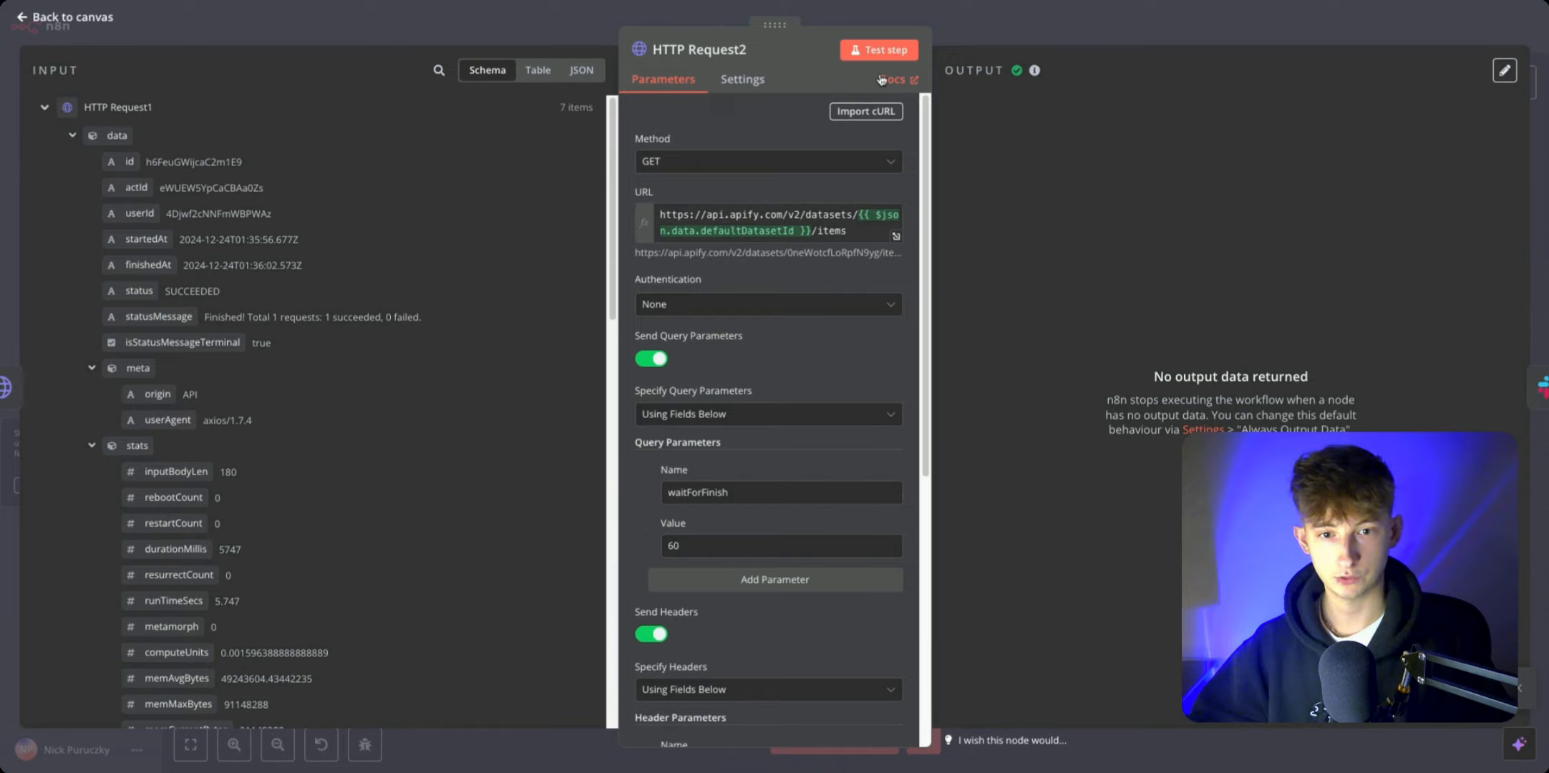
click(1072, 22)
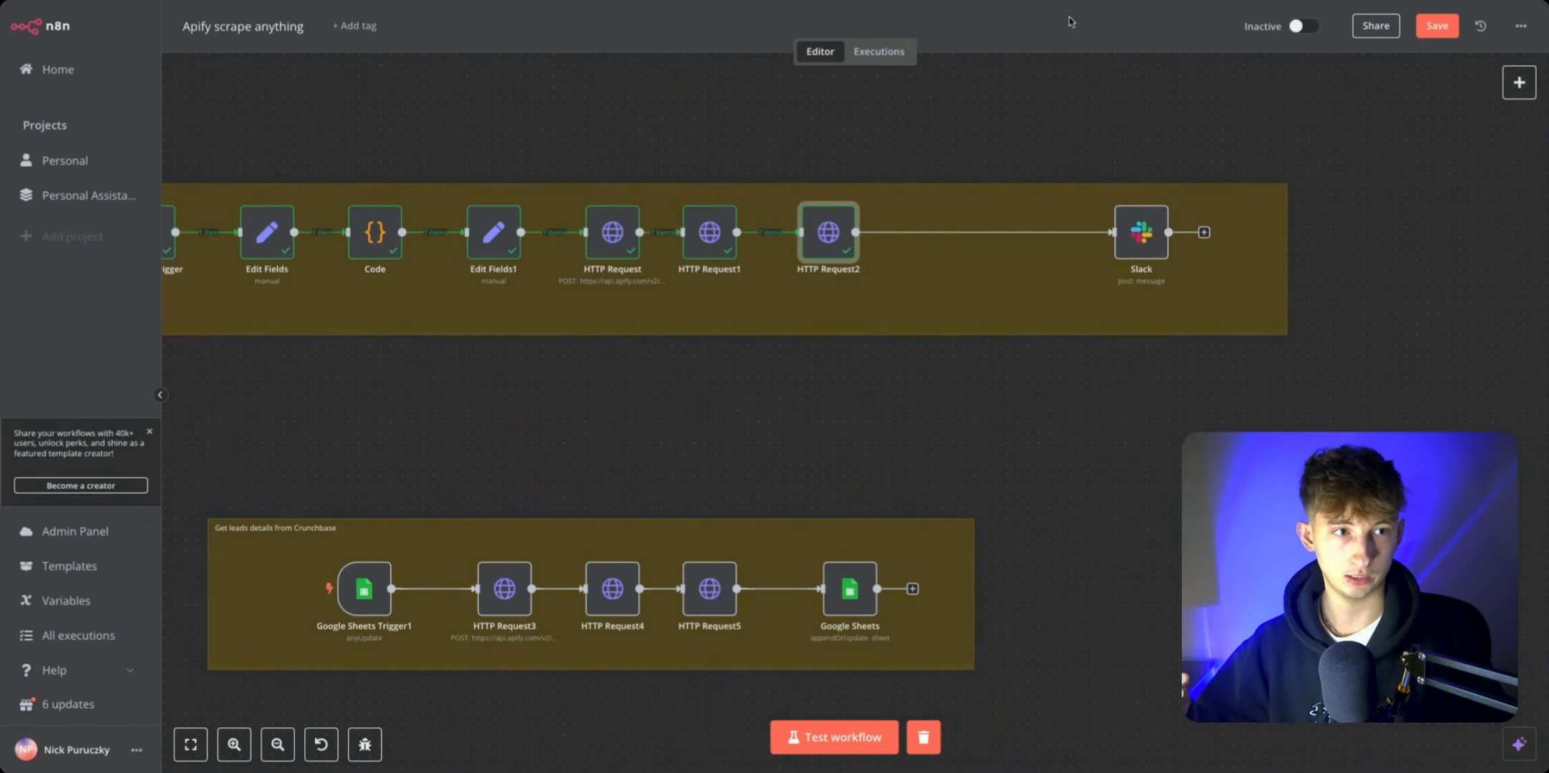
Step: Reopen HTTP Request2 and review its datasets URL, waitForFinish parameter and header settings beside the output
double_click(828, 238)
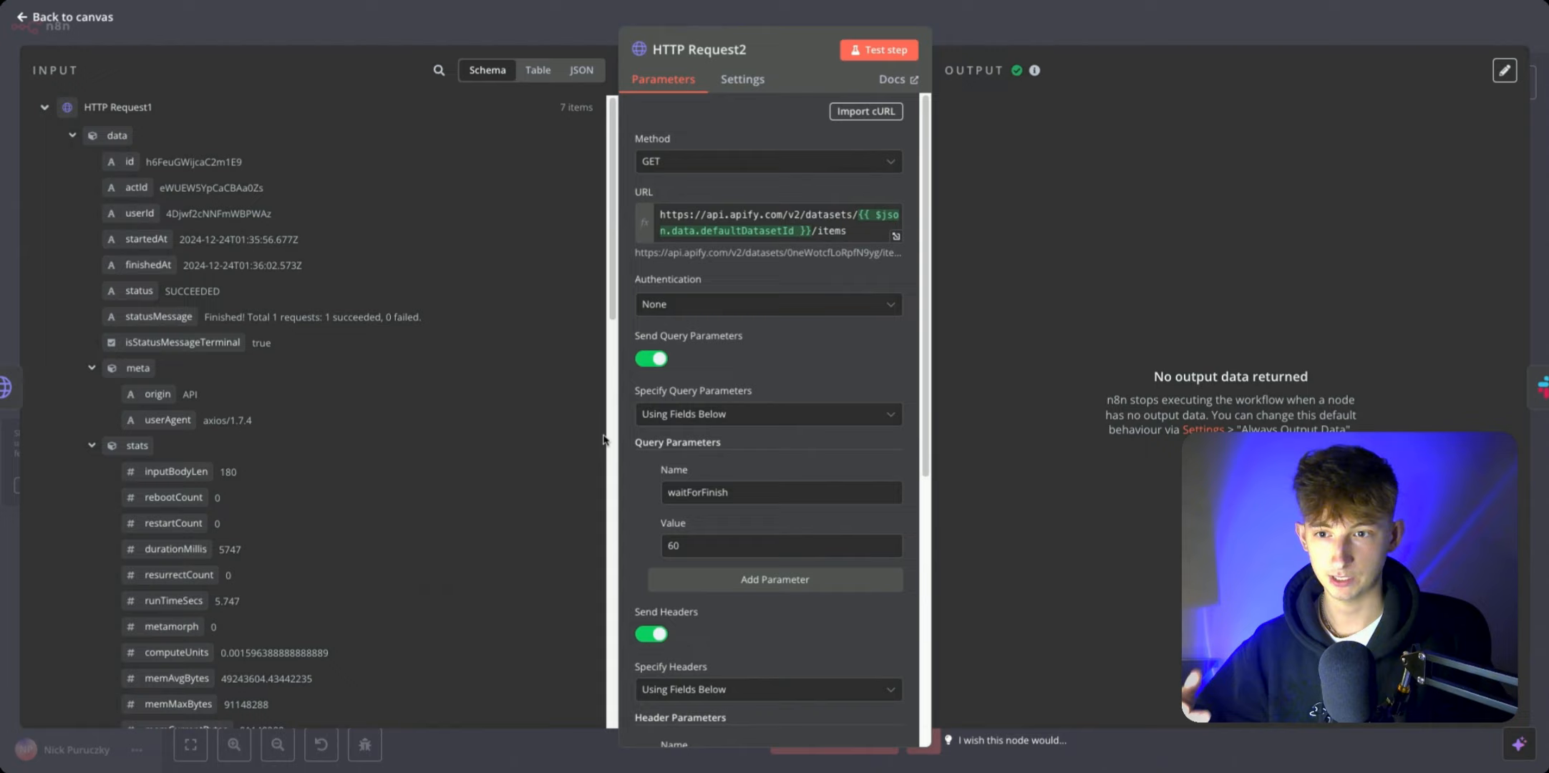
scroll(595, 531, down, 1)
scroll(716, 494, down, 6)
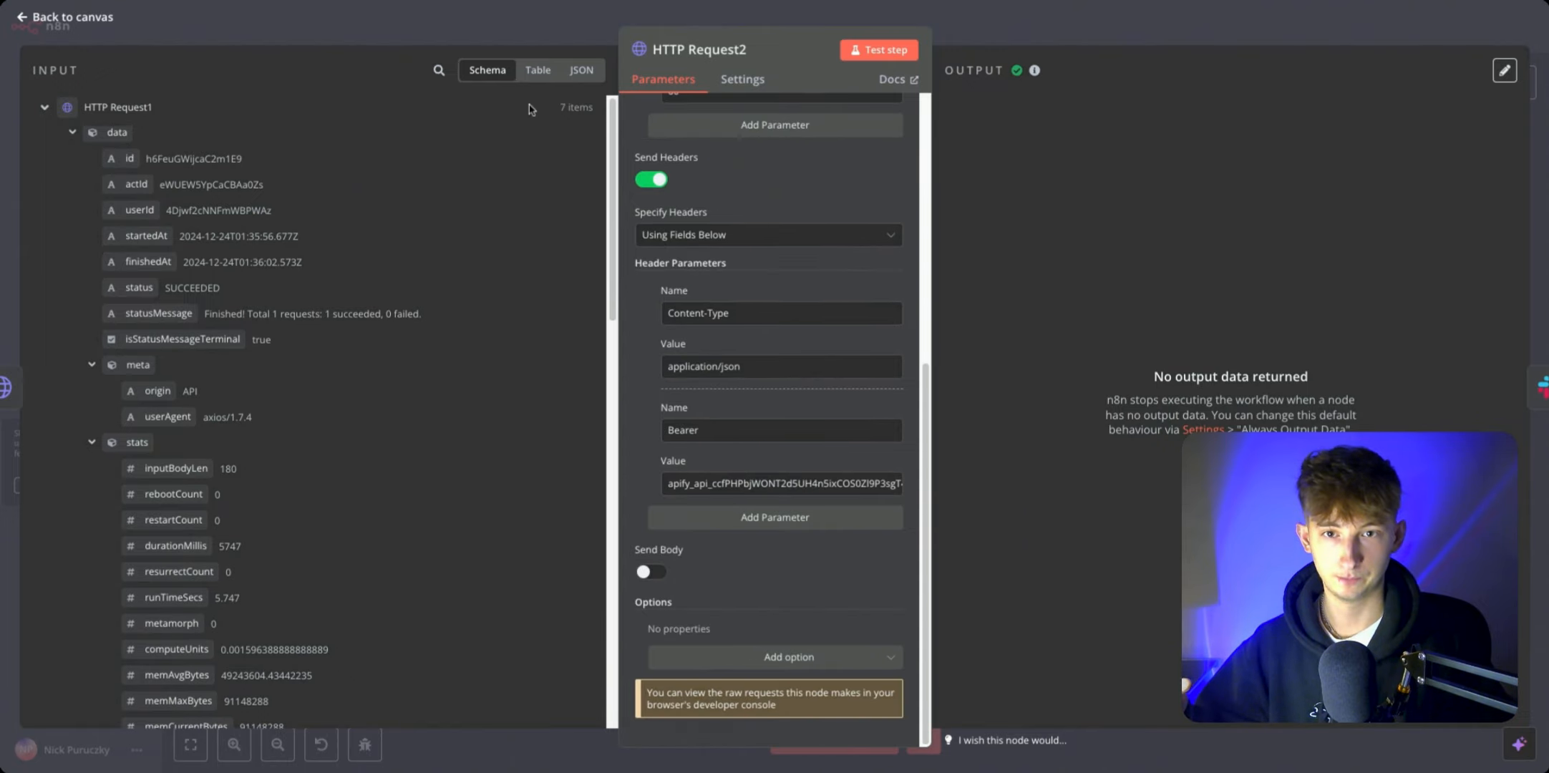
click(488, 38)
Step: Run the daily news workflow from the Edit Fields node and check the HTTP Request node's output
scroll(332, 360, left, 4)
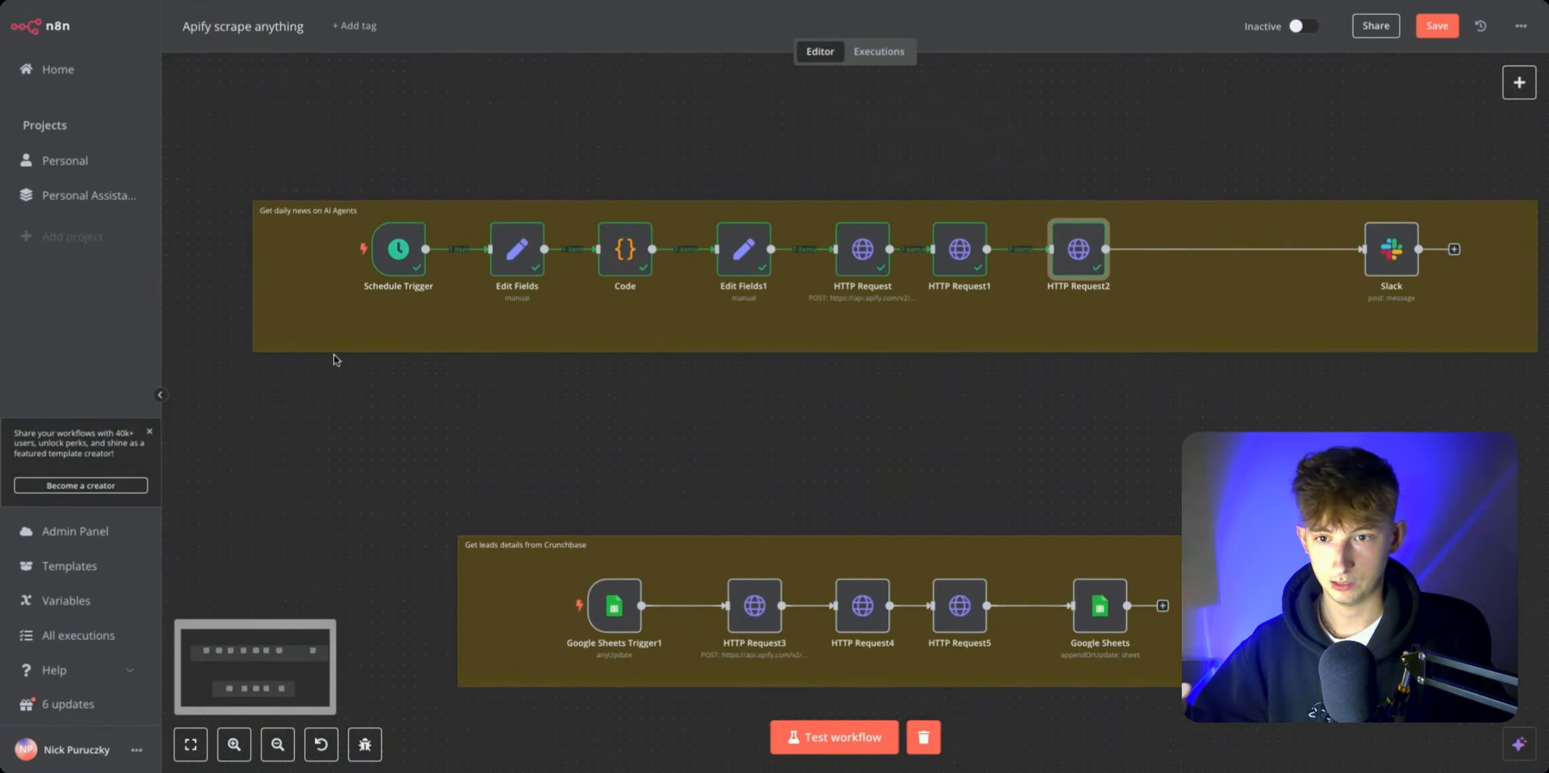
click(494, 209)
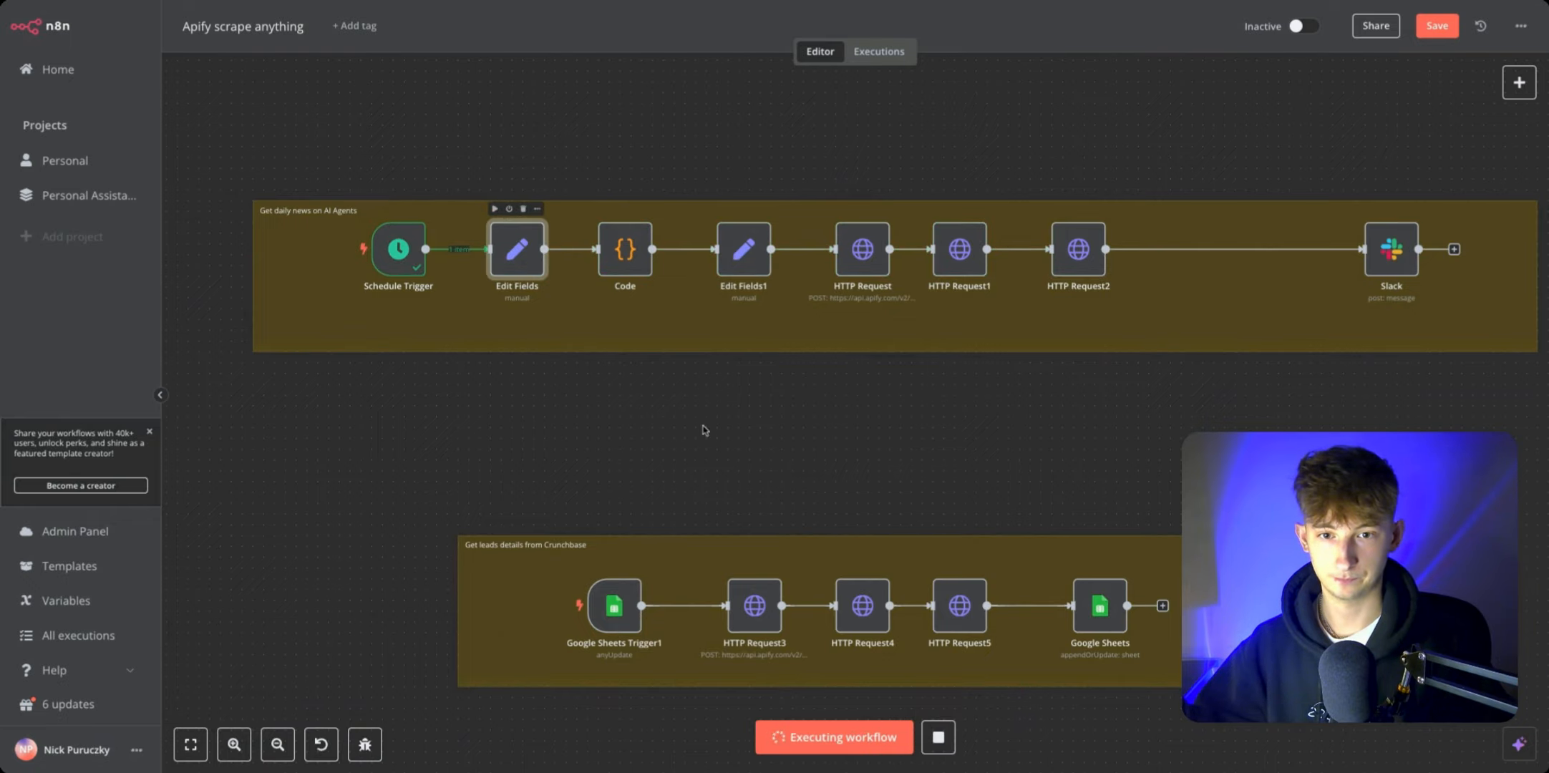
scroll(705, 430, right, 4)
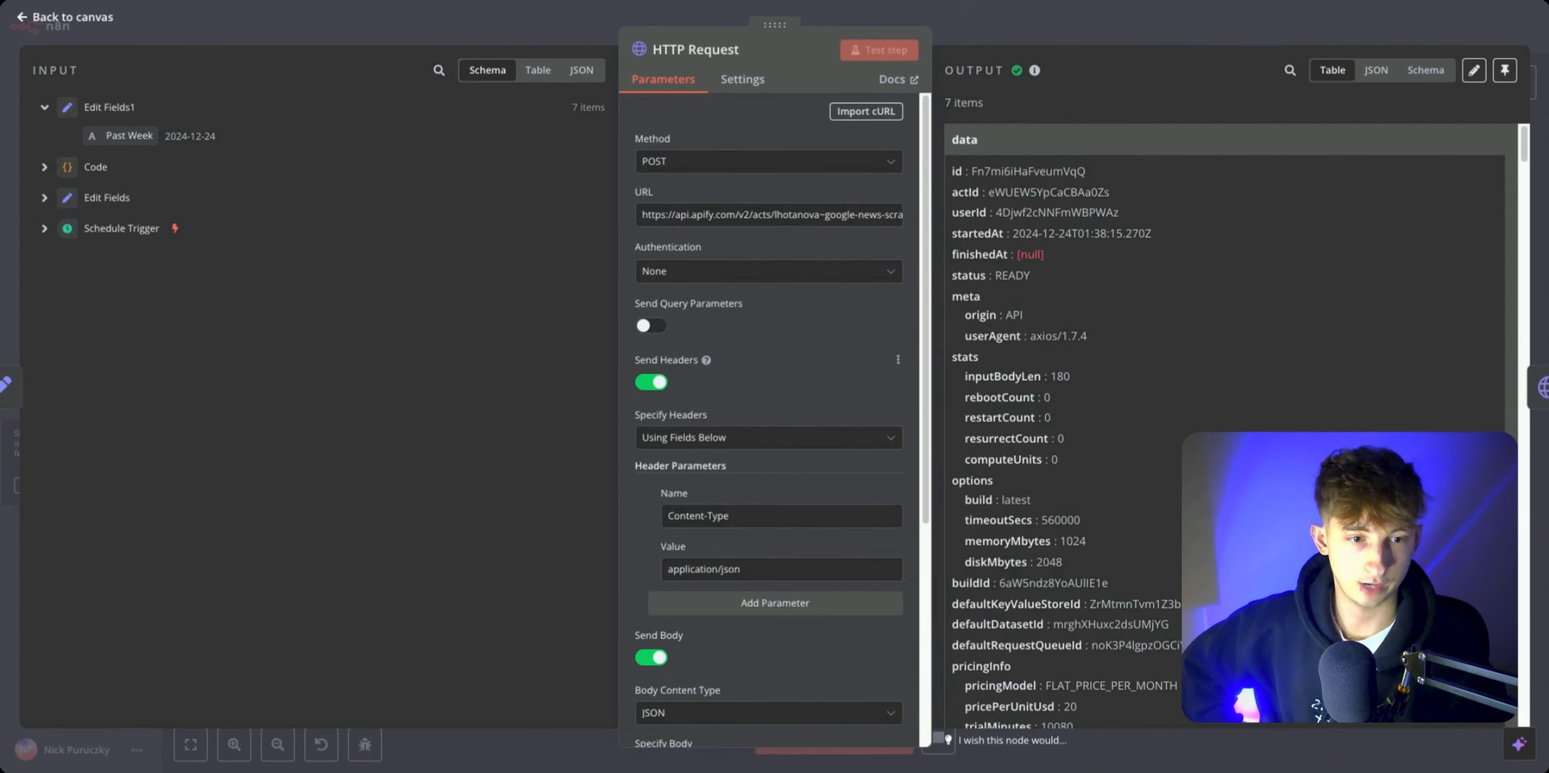
click(981, 36)
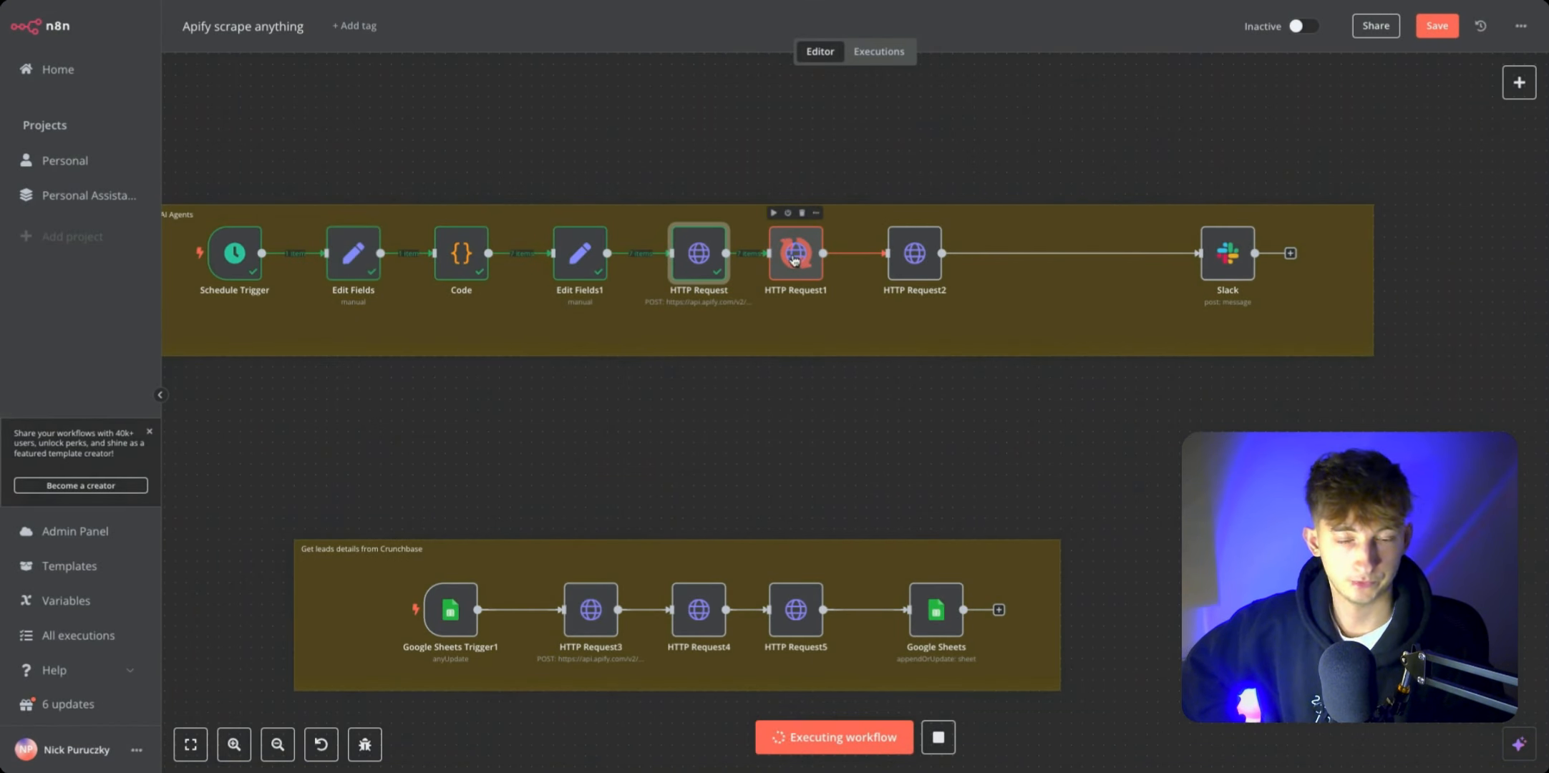
click(794, 257)
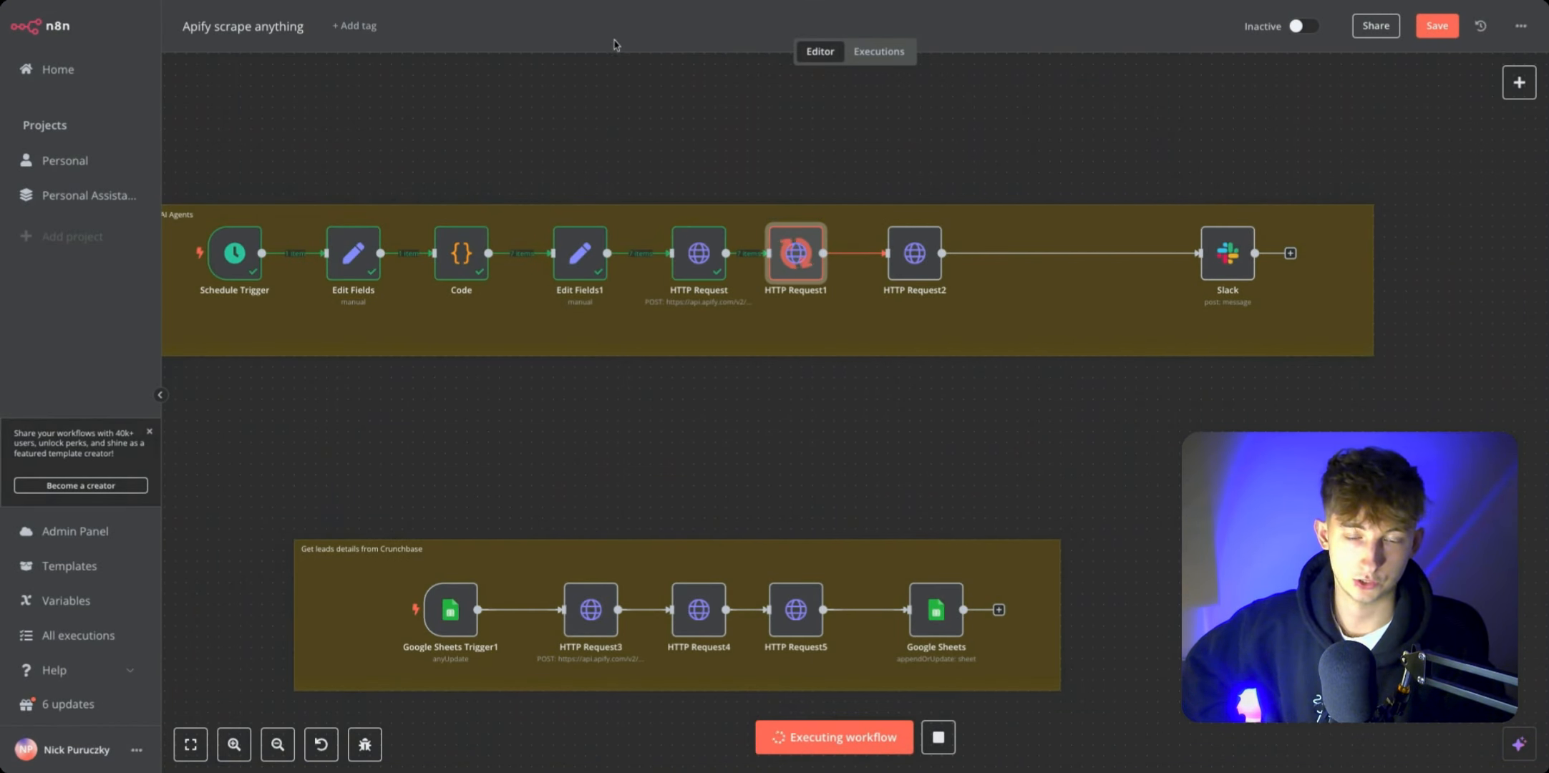
Step: Open the Slack node's message text in the expression editor and examine the hard-coded Google News article link
drag(1188, 410, 1044, 415)
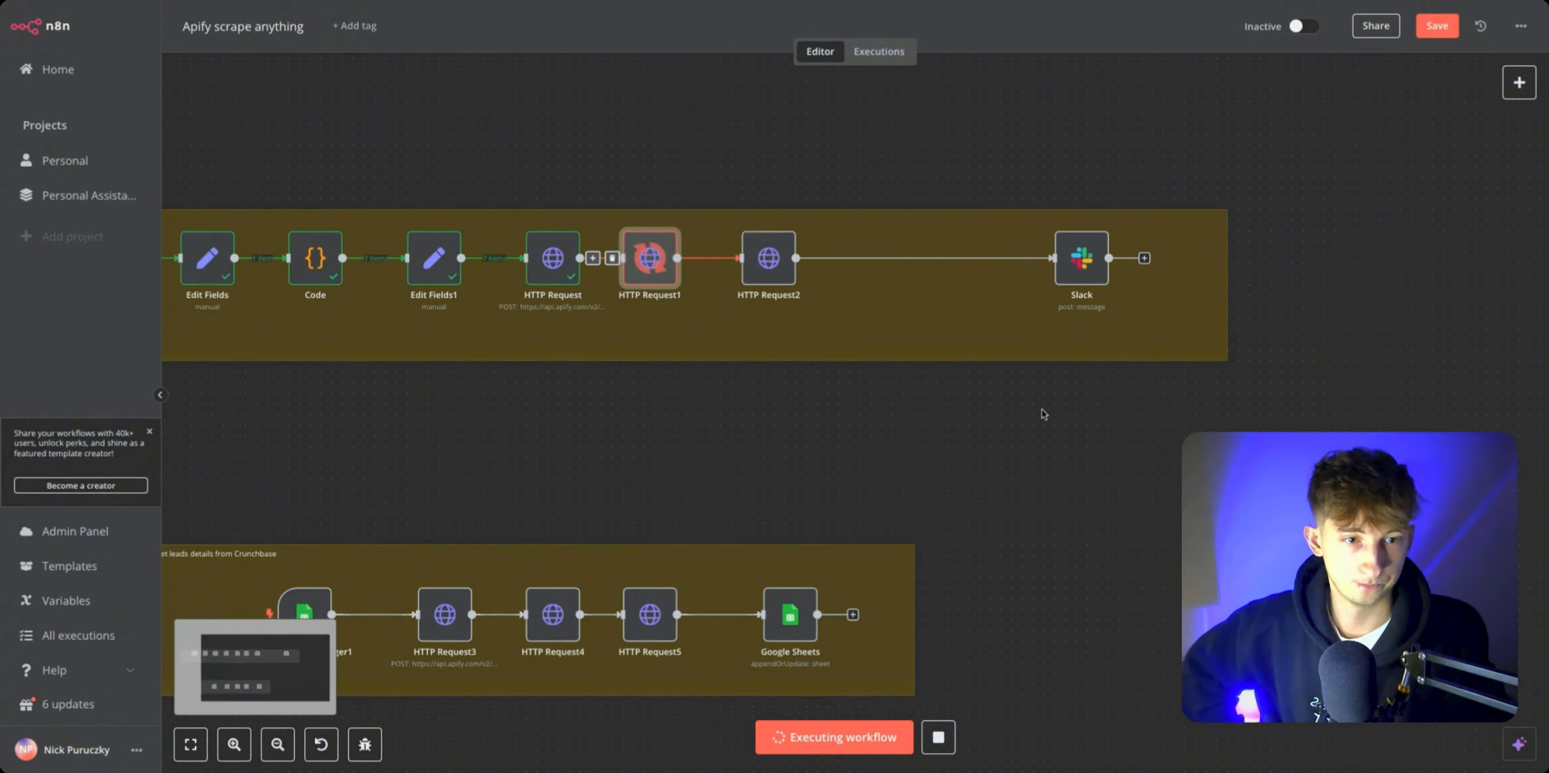
double_click(1084, 262)
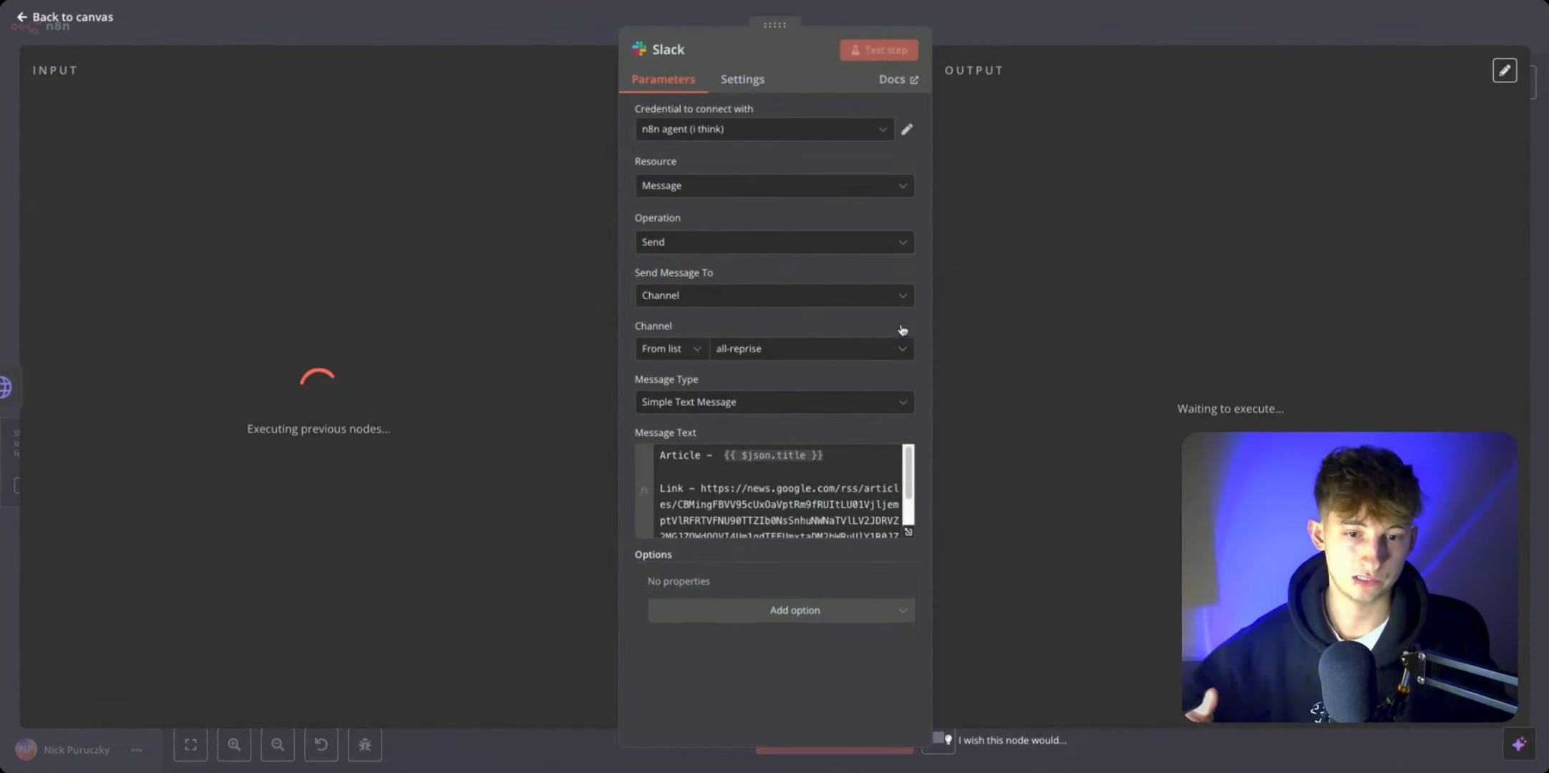
scroll(773, 491, down, 1)
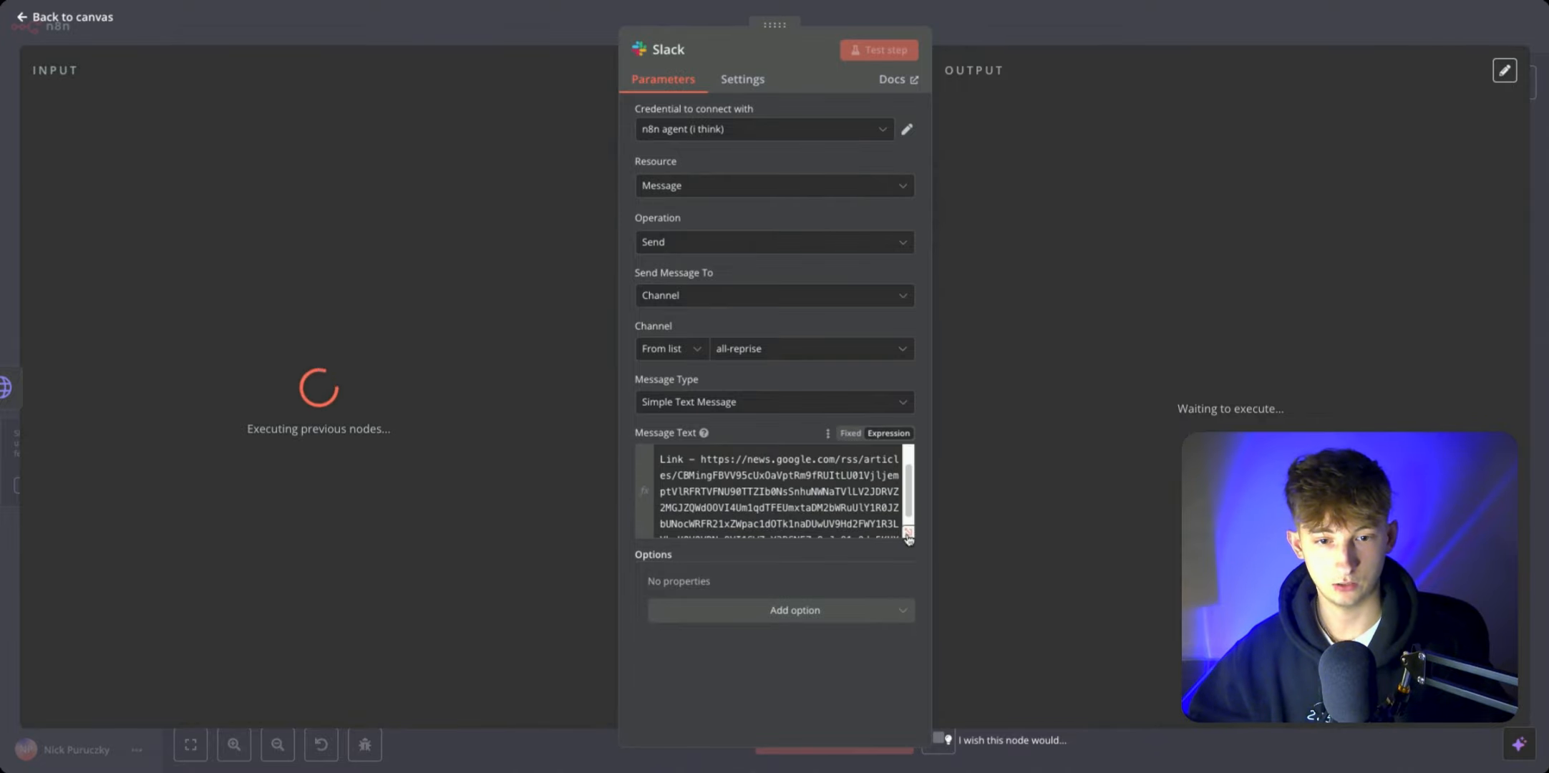
click(907, 535)
drag(896, 209, 360, 173)
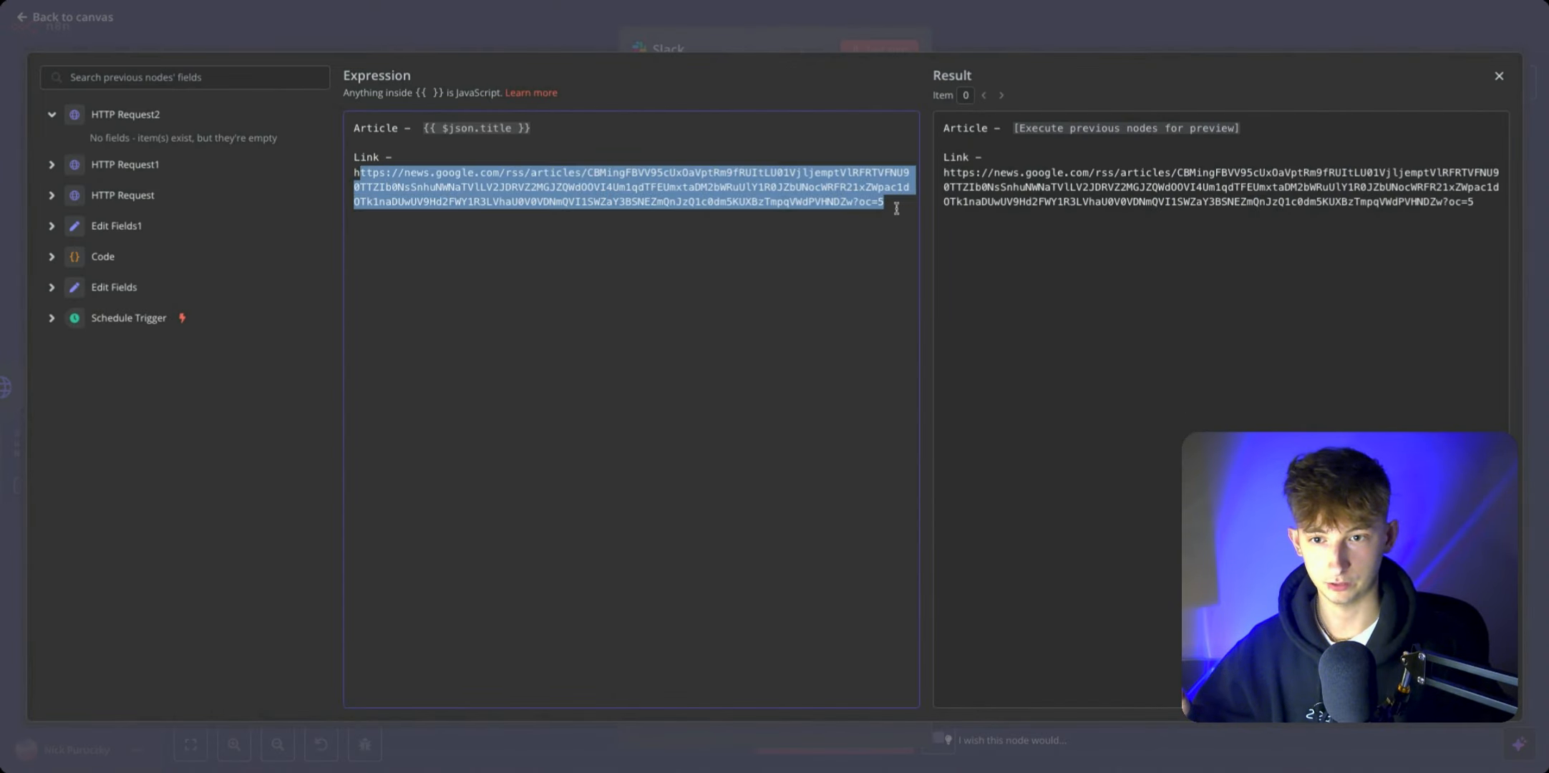
click(463, 184)
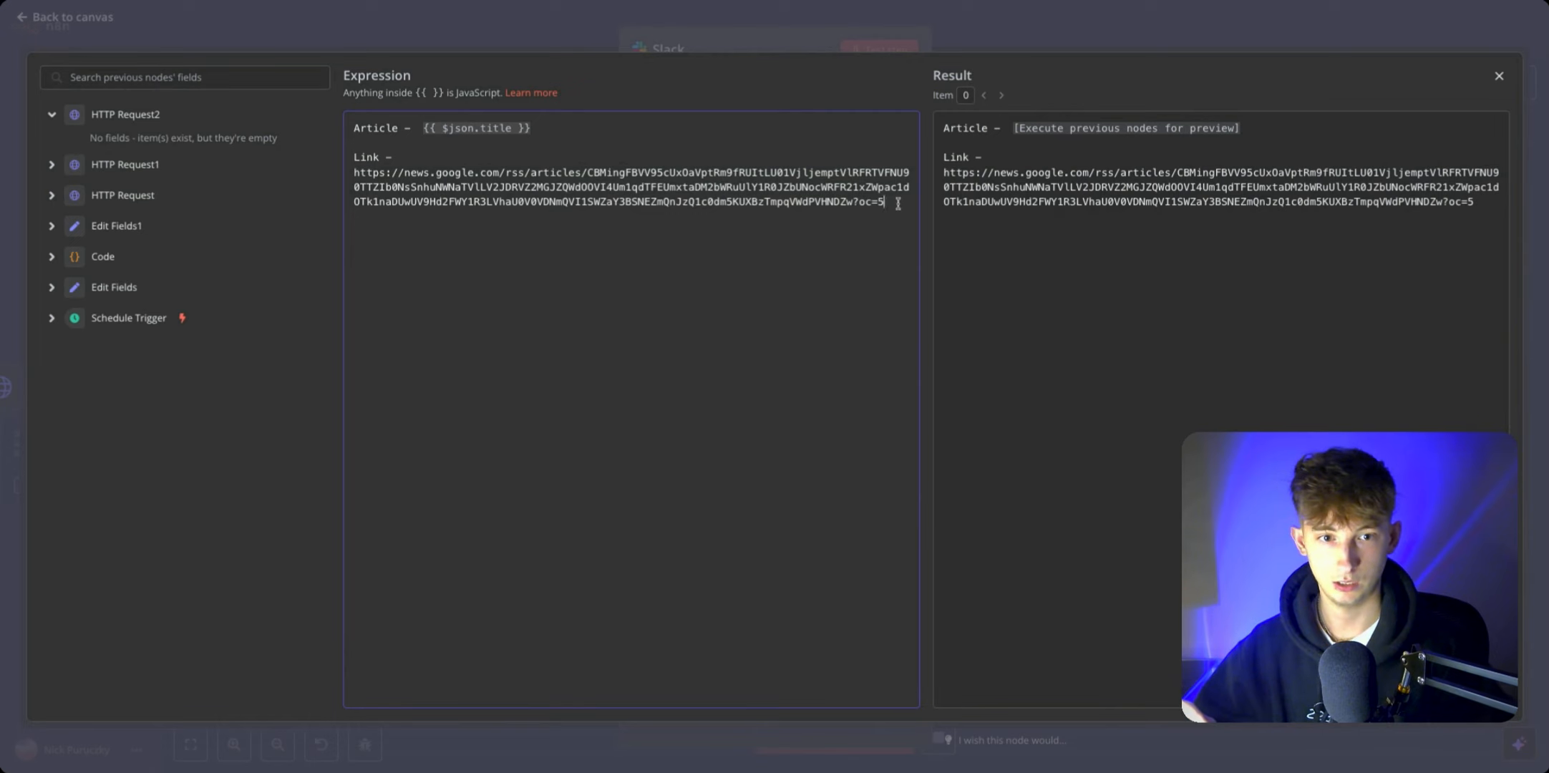
drag(898, 204, 356, 173)
click(417, 187)
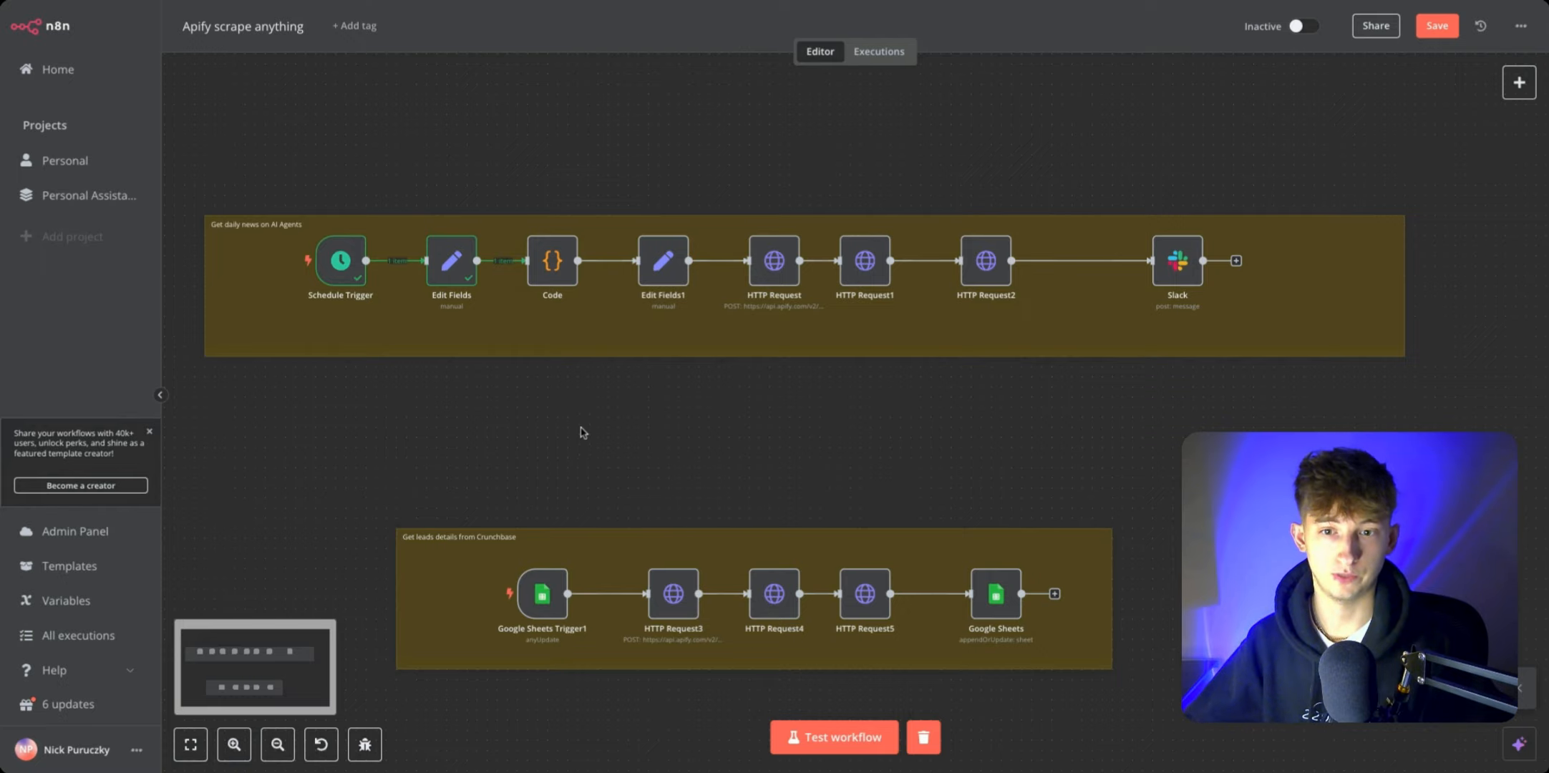
Step: Run the daily news workflow through the Slack node and inspect HTTP Request and HTTP Request1 during the execution
scroll(806, 418, right, 1)
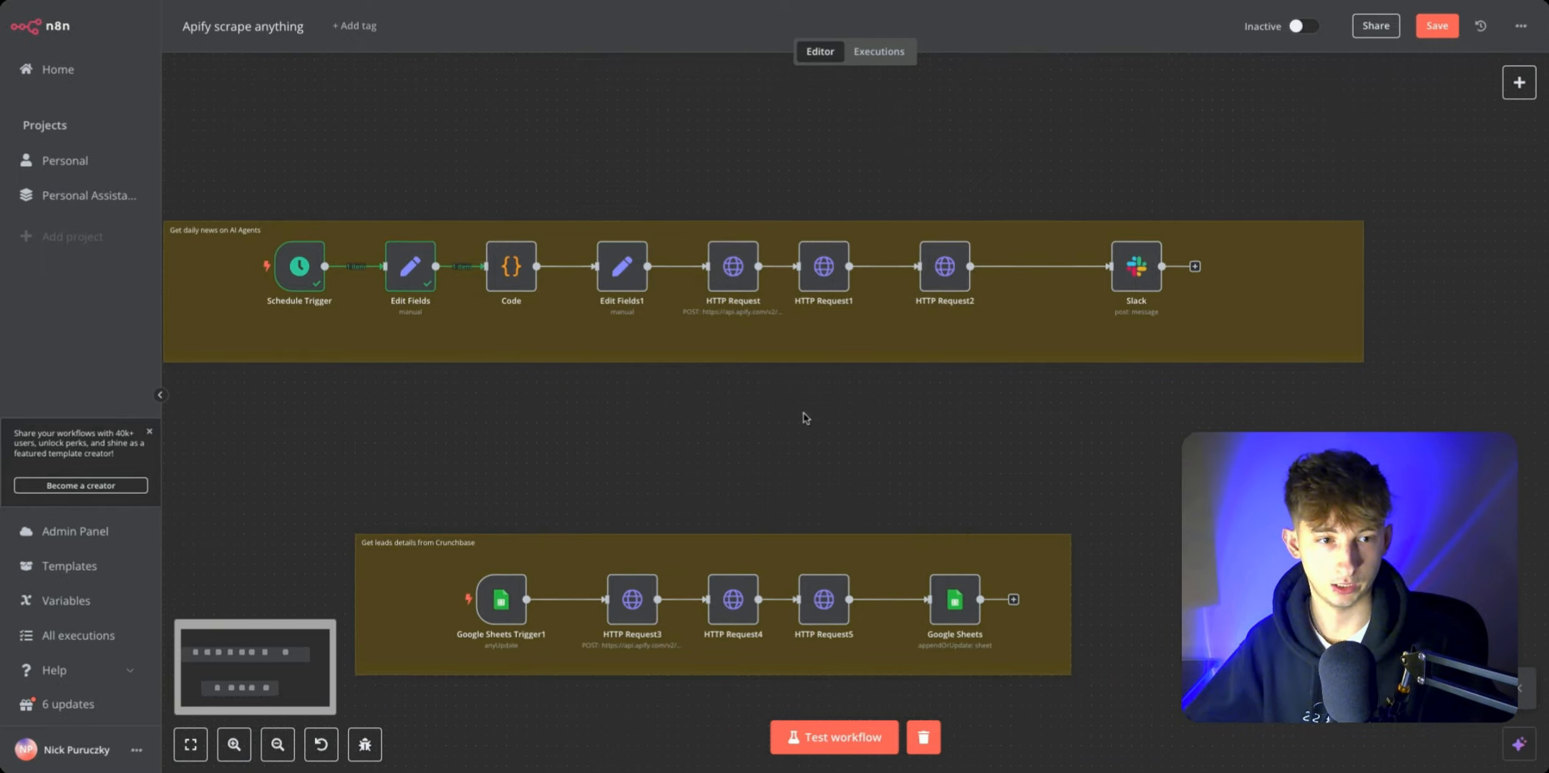
click(1116, 230)
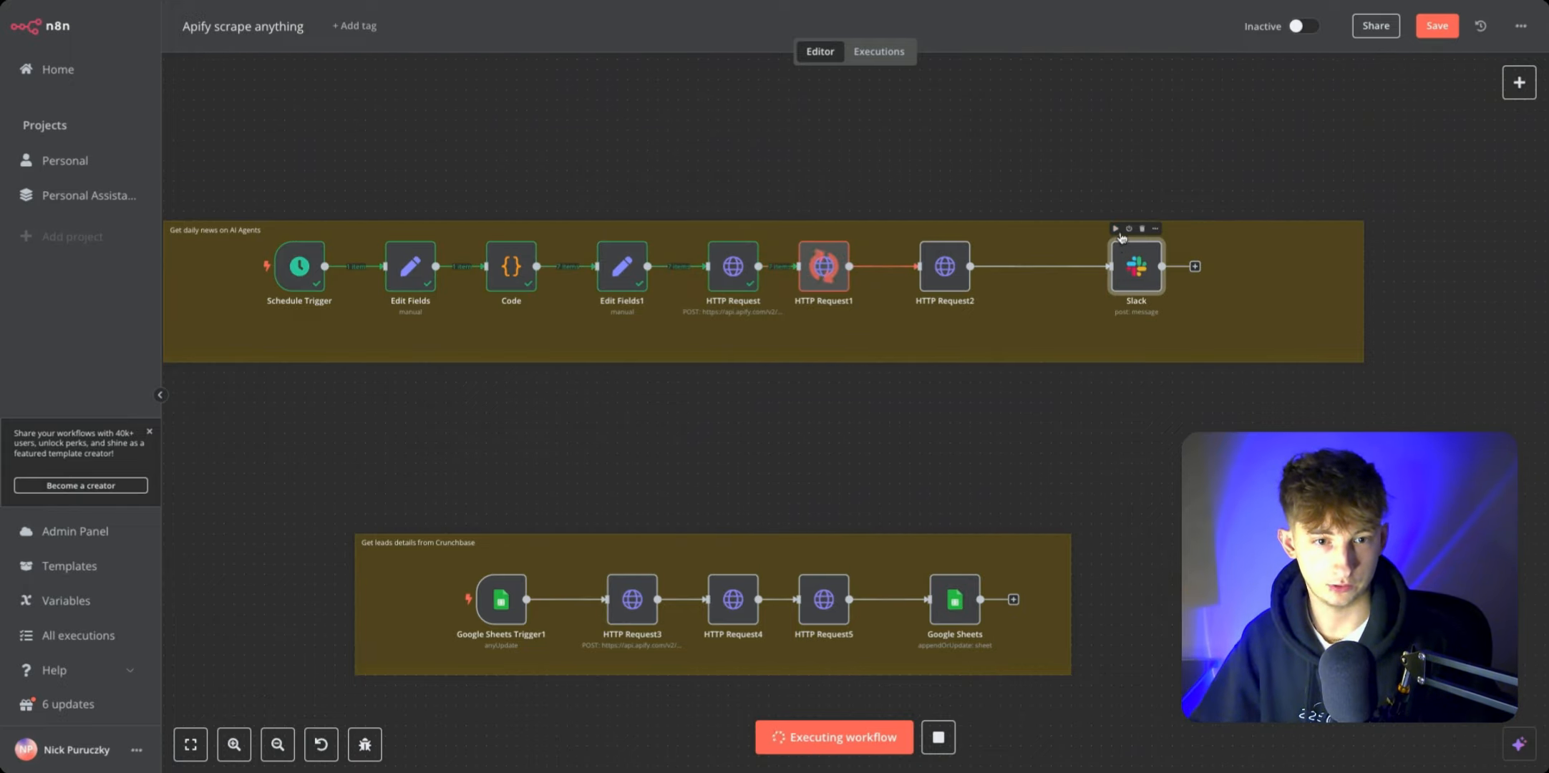
double_click(737, 272)
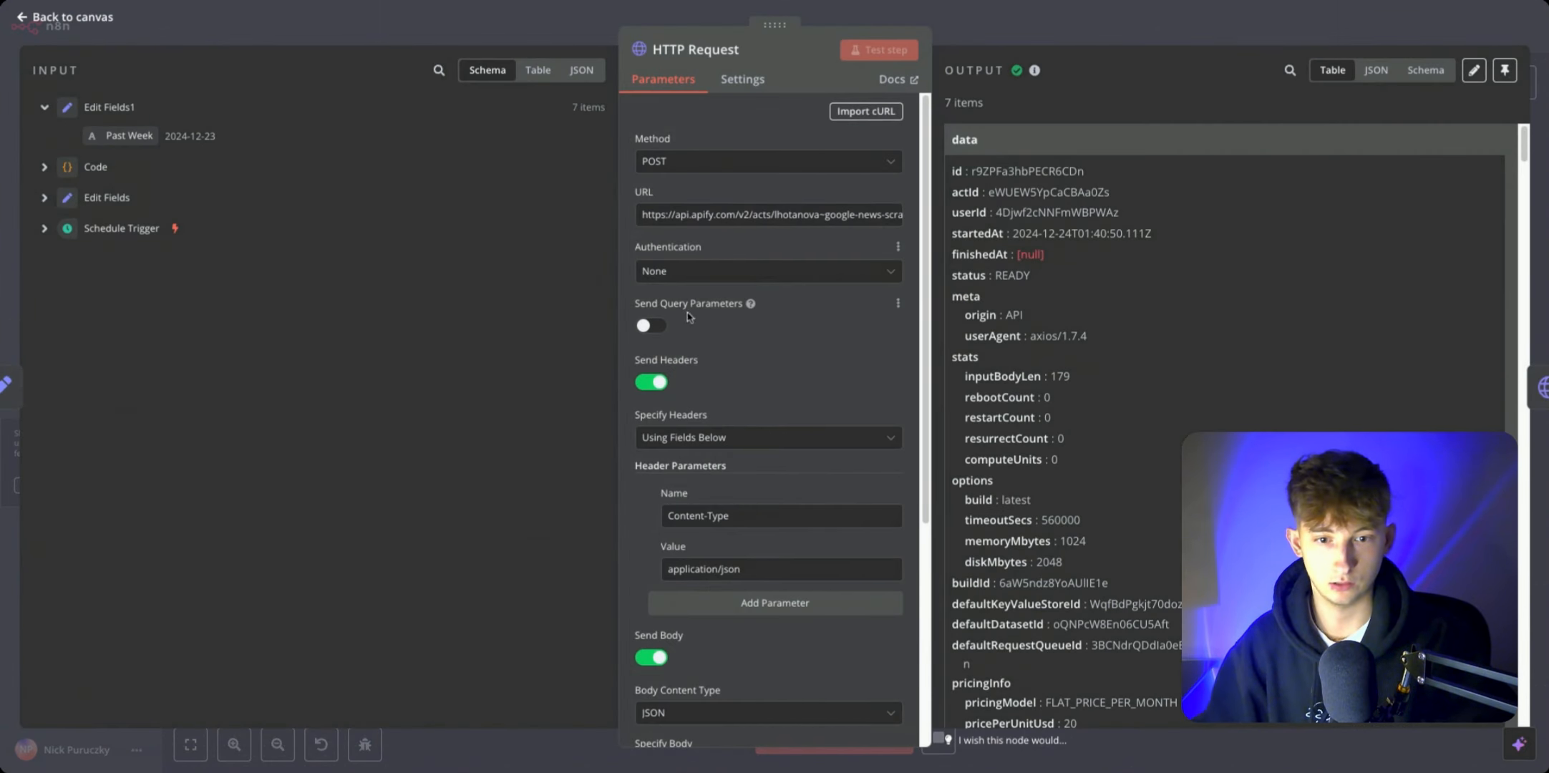
scroll(662, 270, down, 5)
click(461, 31)
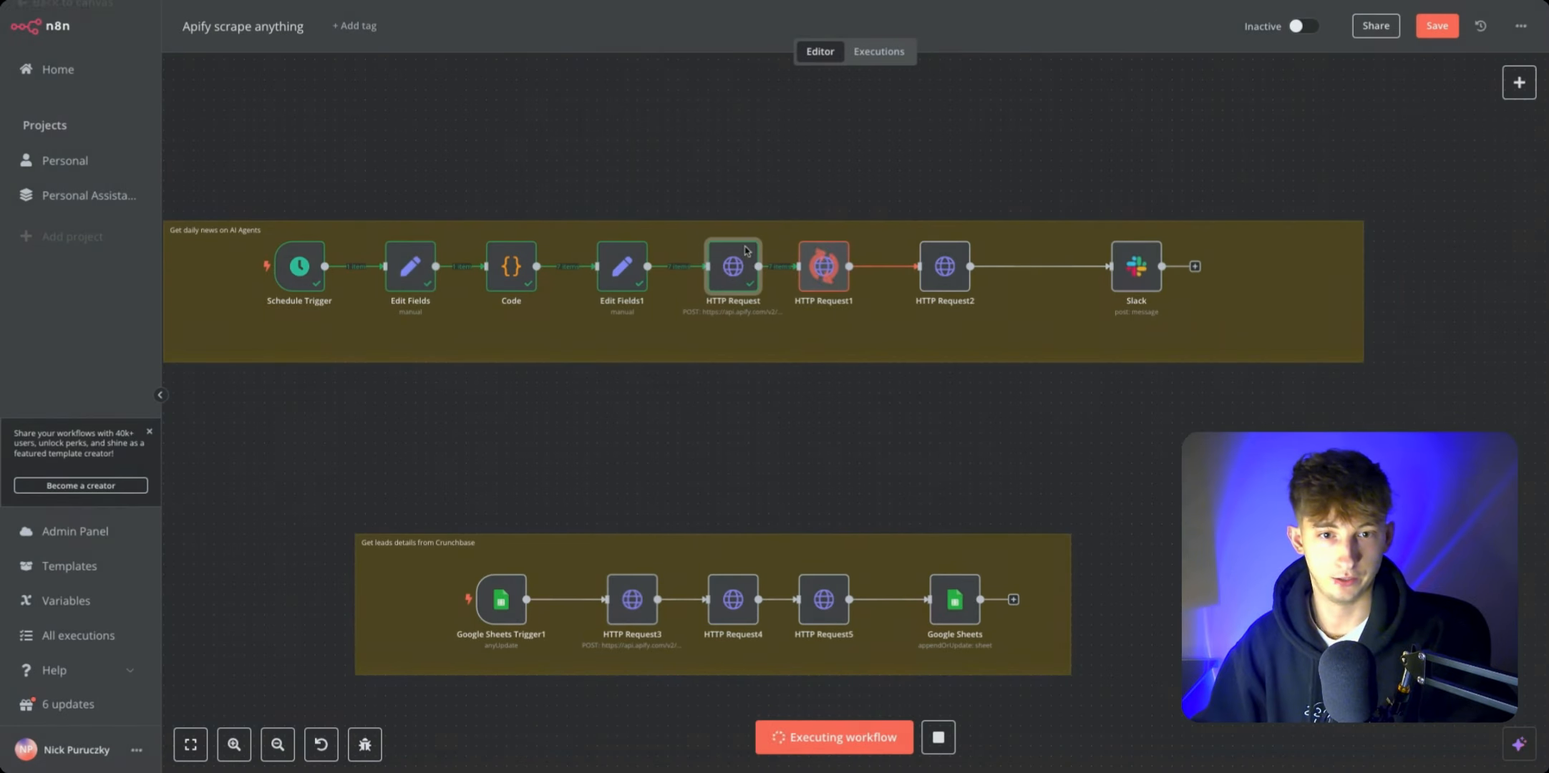
double_click(823, 276)
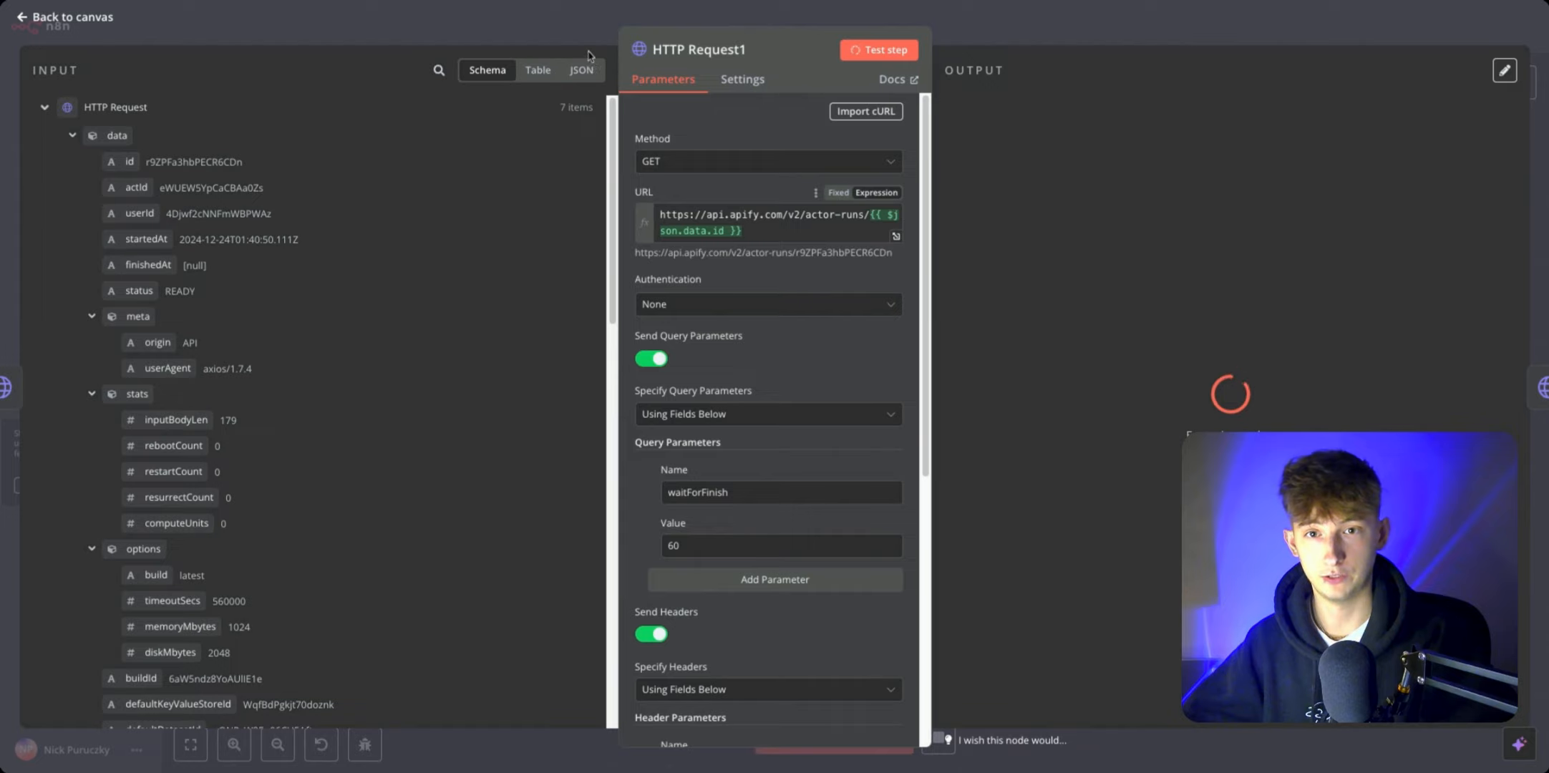
key(Escape)
Step: Take a brief look at the Slack node at the end of the daily news workflow
scroll(1016, 322, right, 2)
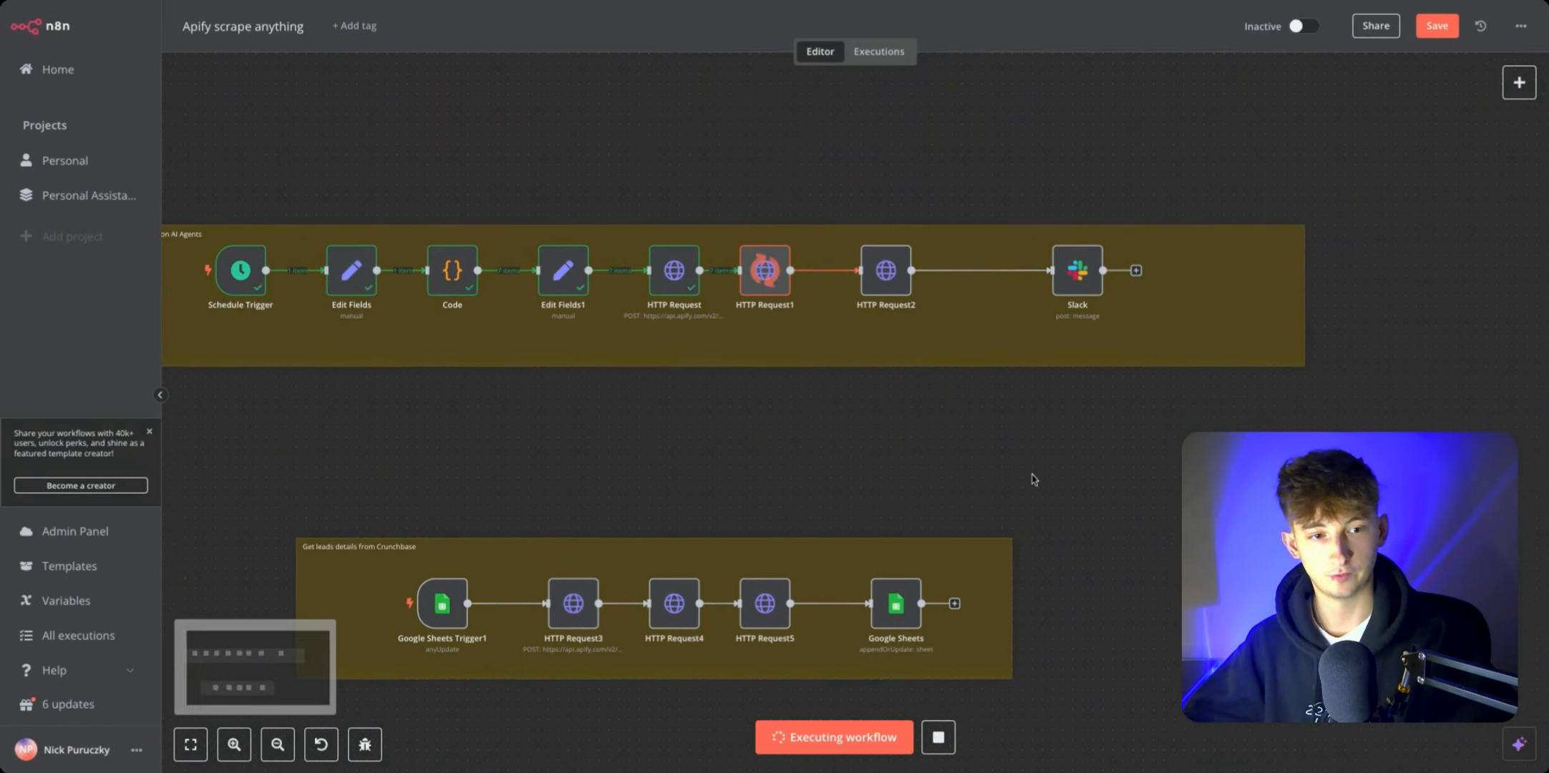
double_click(1059, 271)
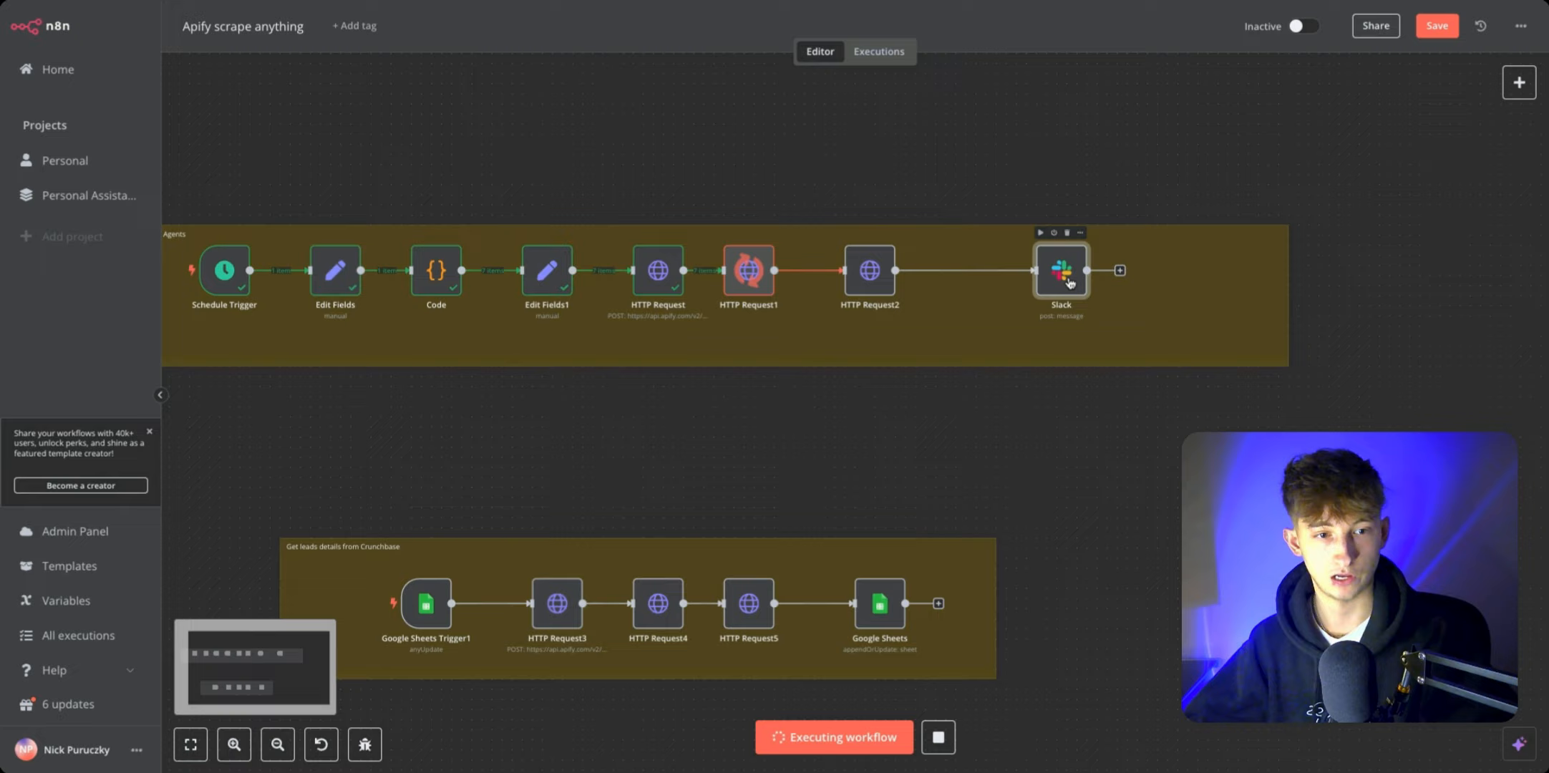
click(525, 40)
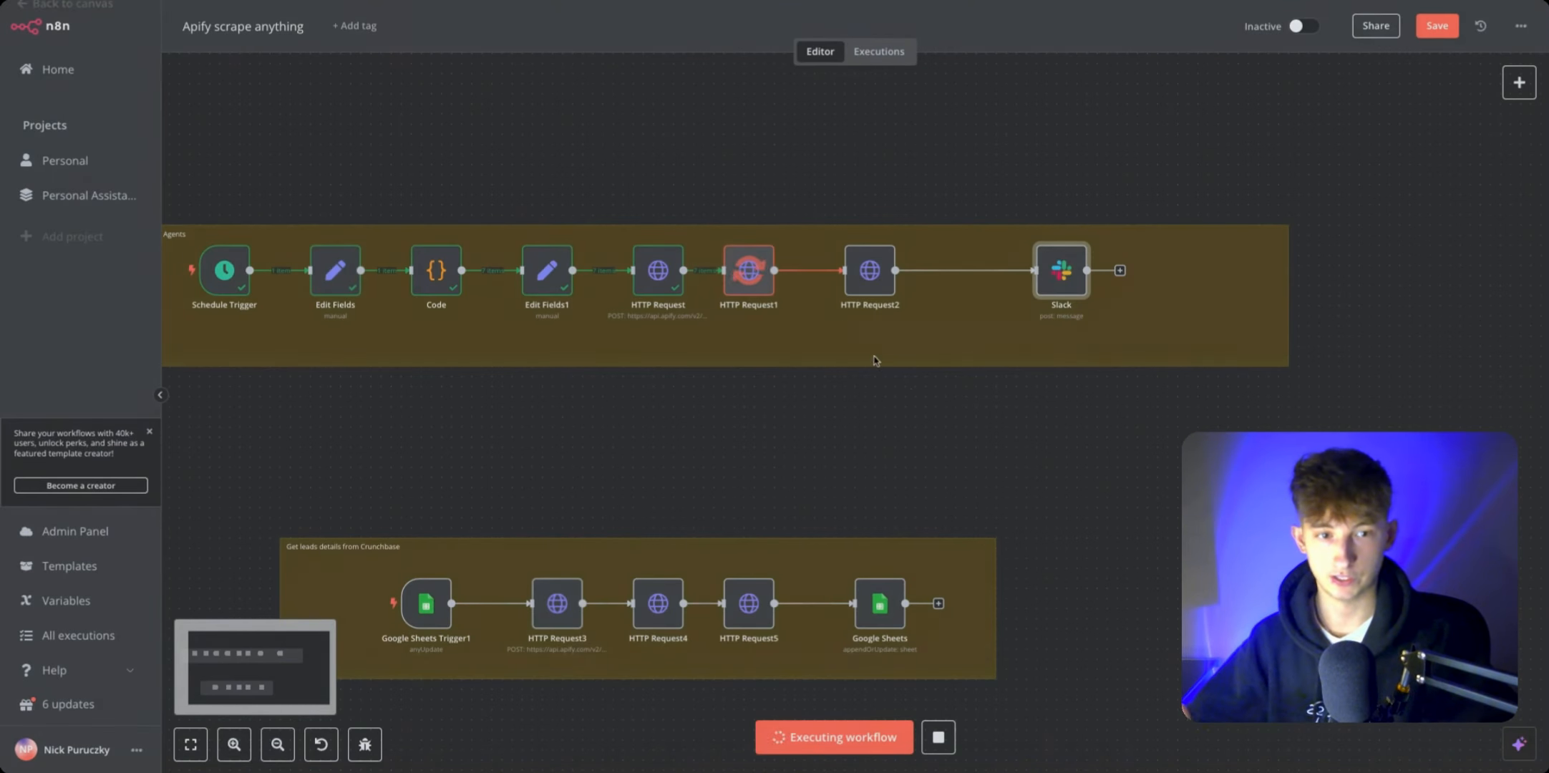
Step: Look up Slack's actions for sending a message from the connection between HTTP Request2 and Slack, searching for "send"
click(957, 270)
text(slack)
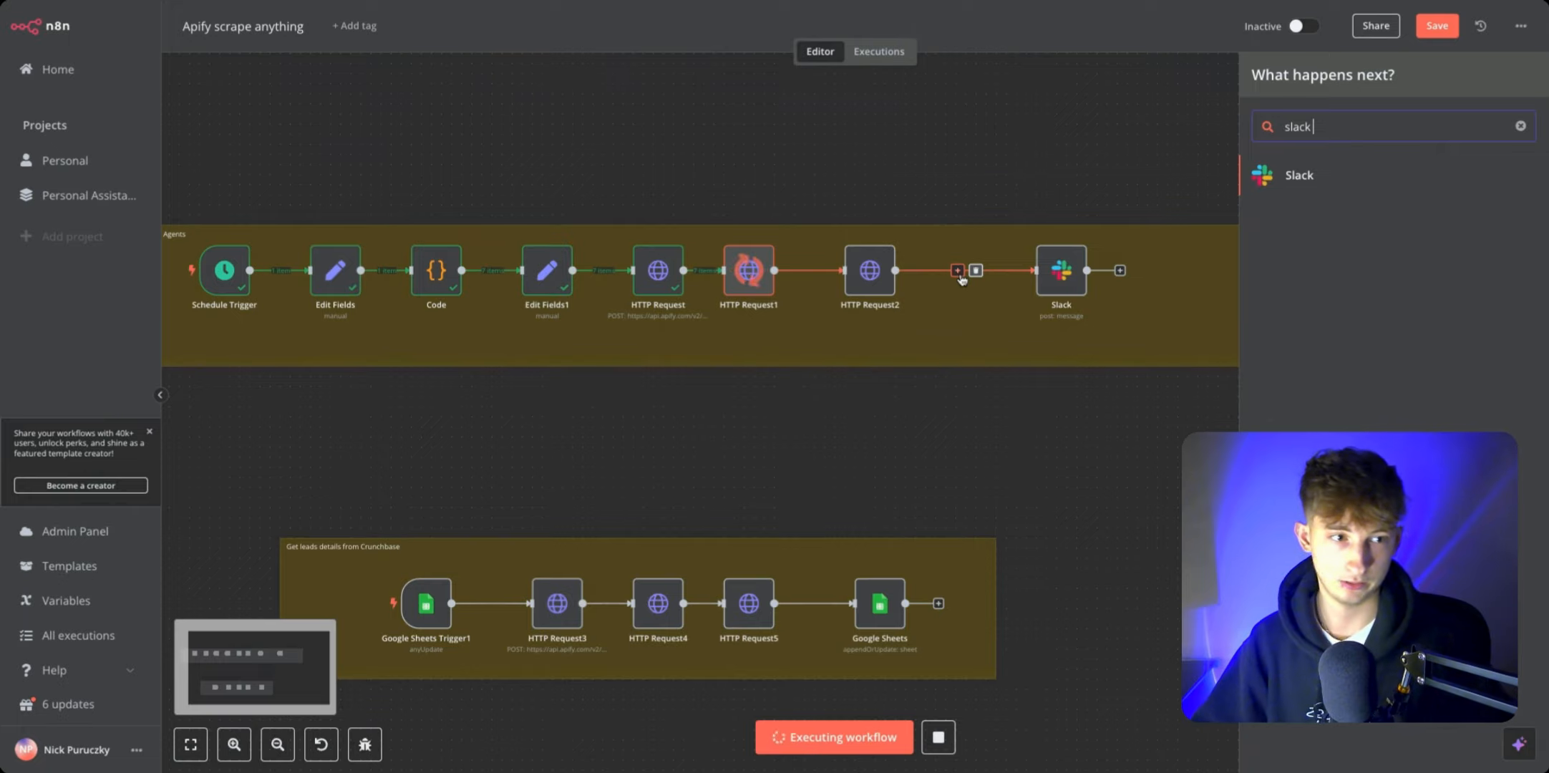
click(1264, 188)
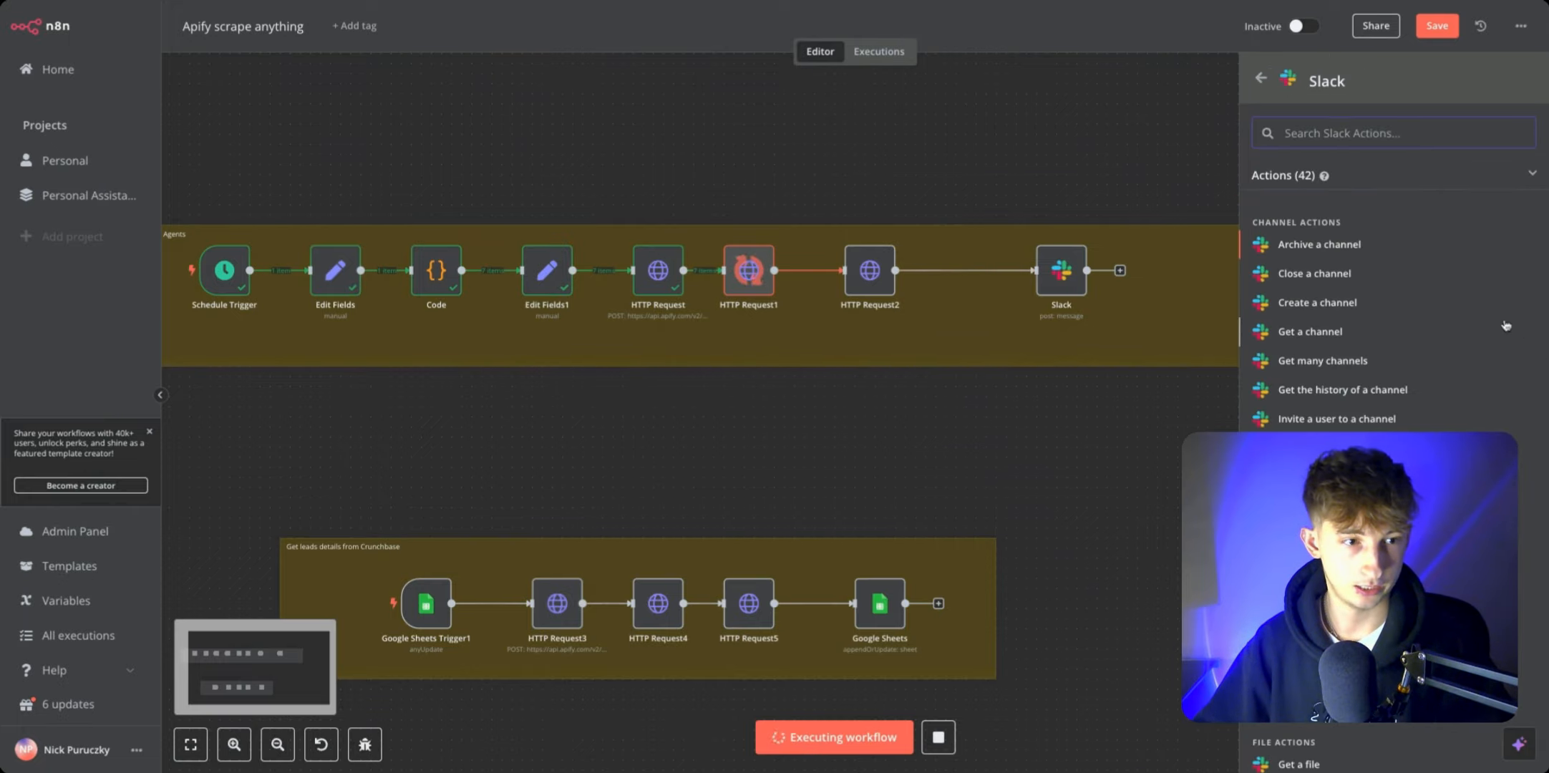
text(s)
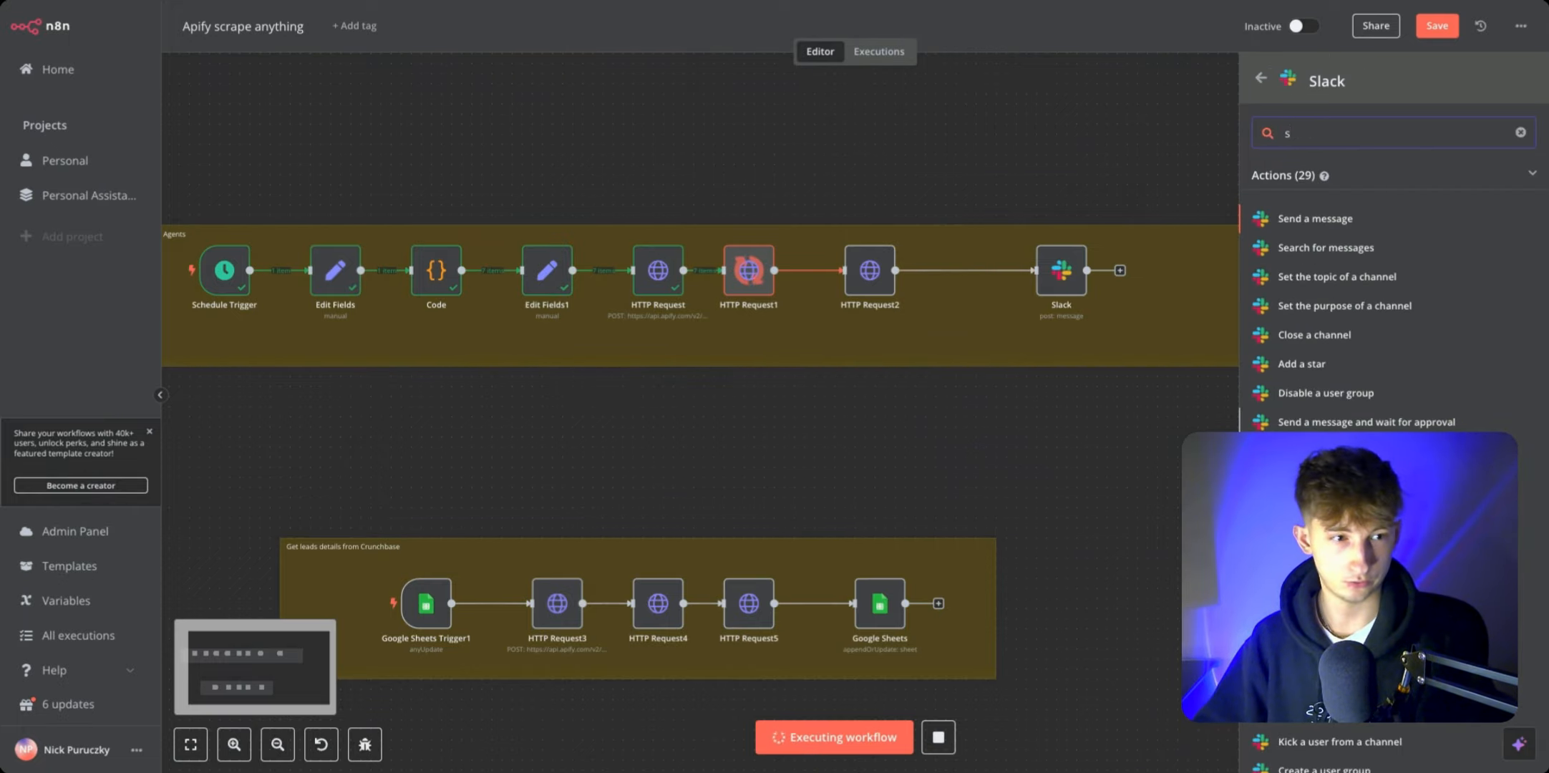
key(BackSpace)
text(create)
key(ctrl+a)
key(BackSpace)
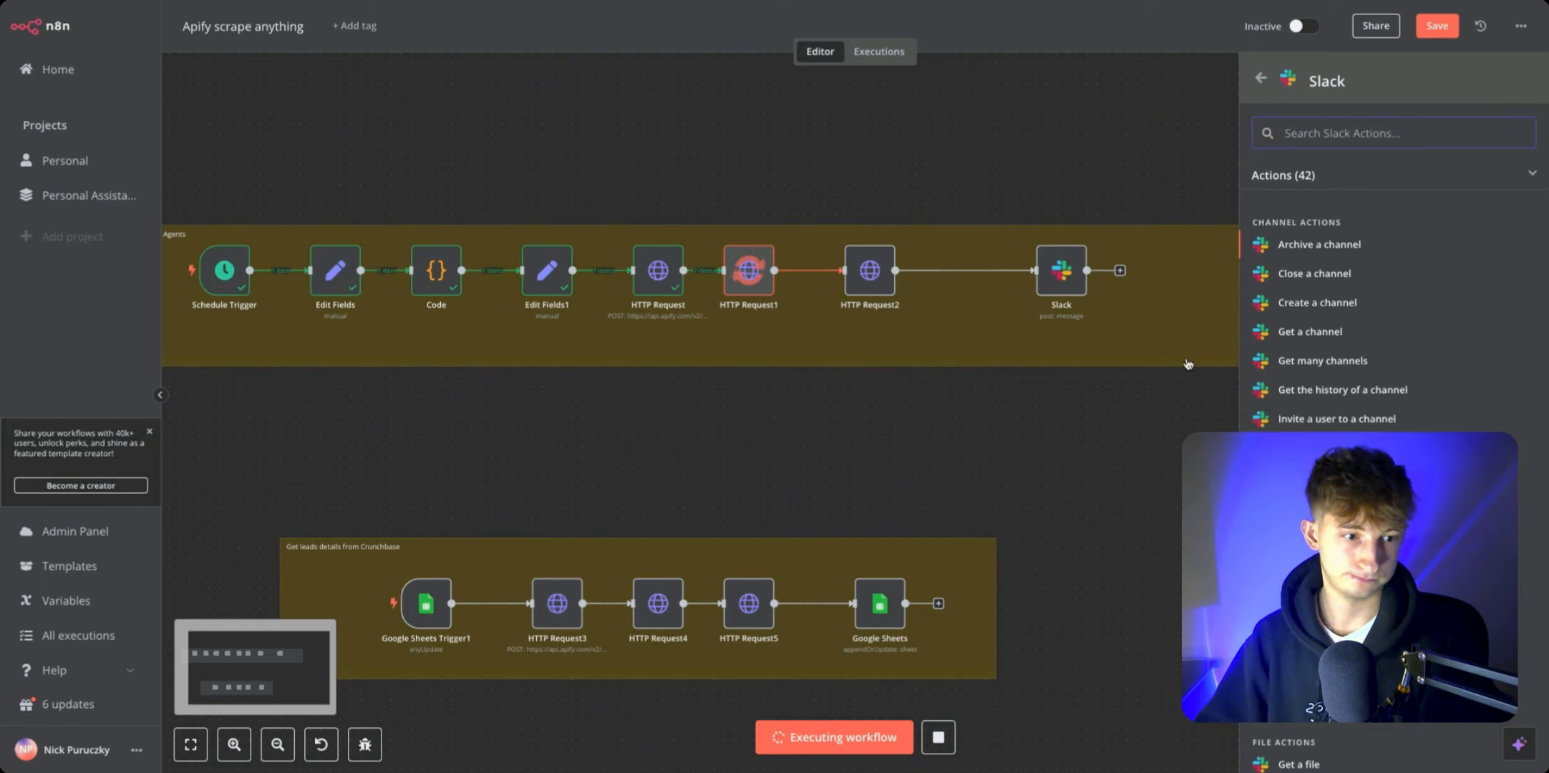
text(send)
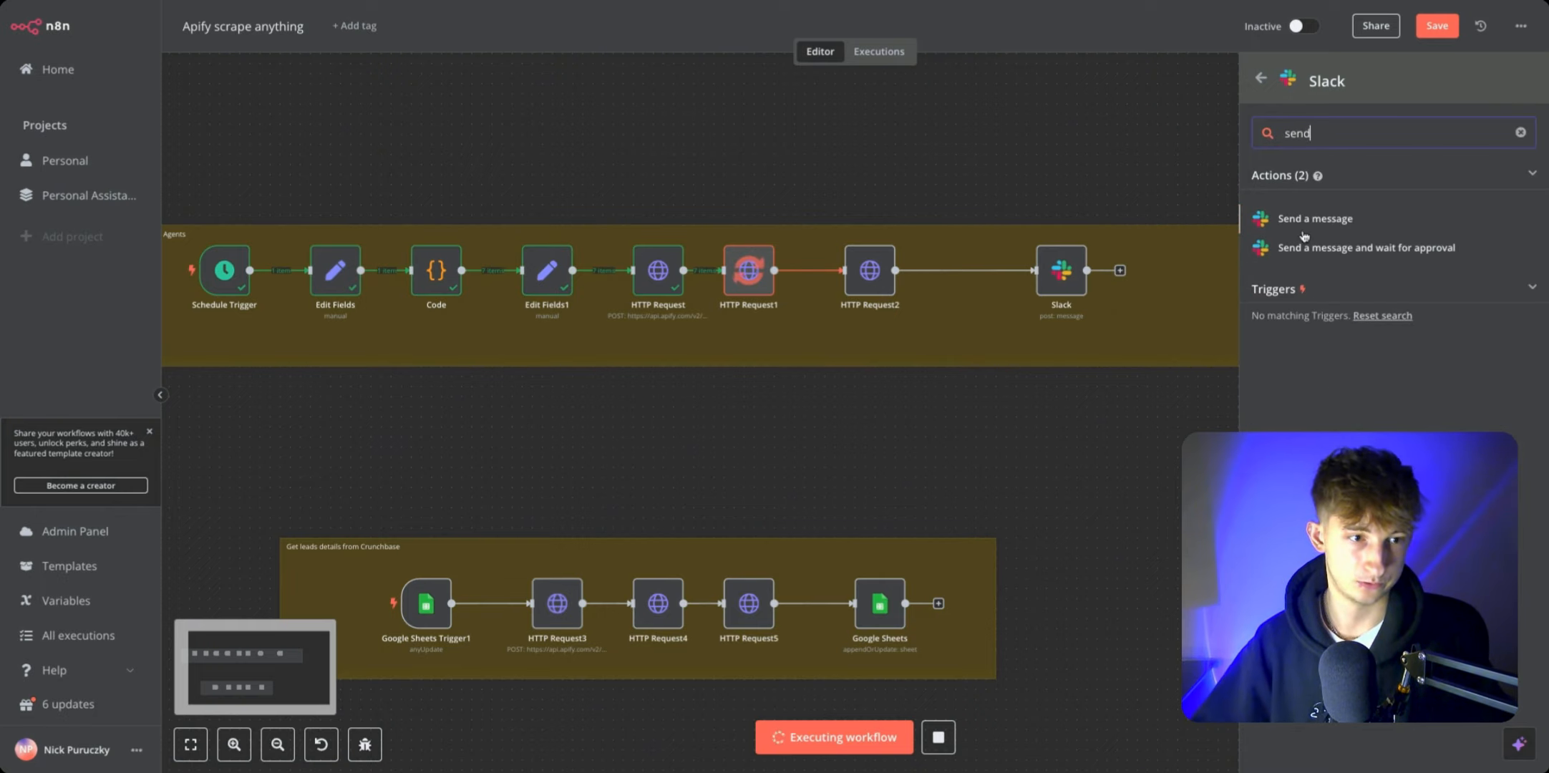
Step: Review the Slack node's all-reprise channel, unfurl options and message expression with the current date, article title and link
double_click(1059, 270)
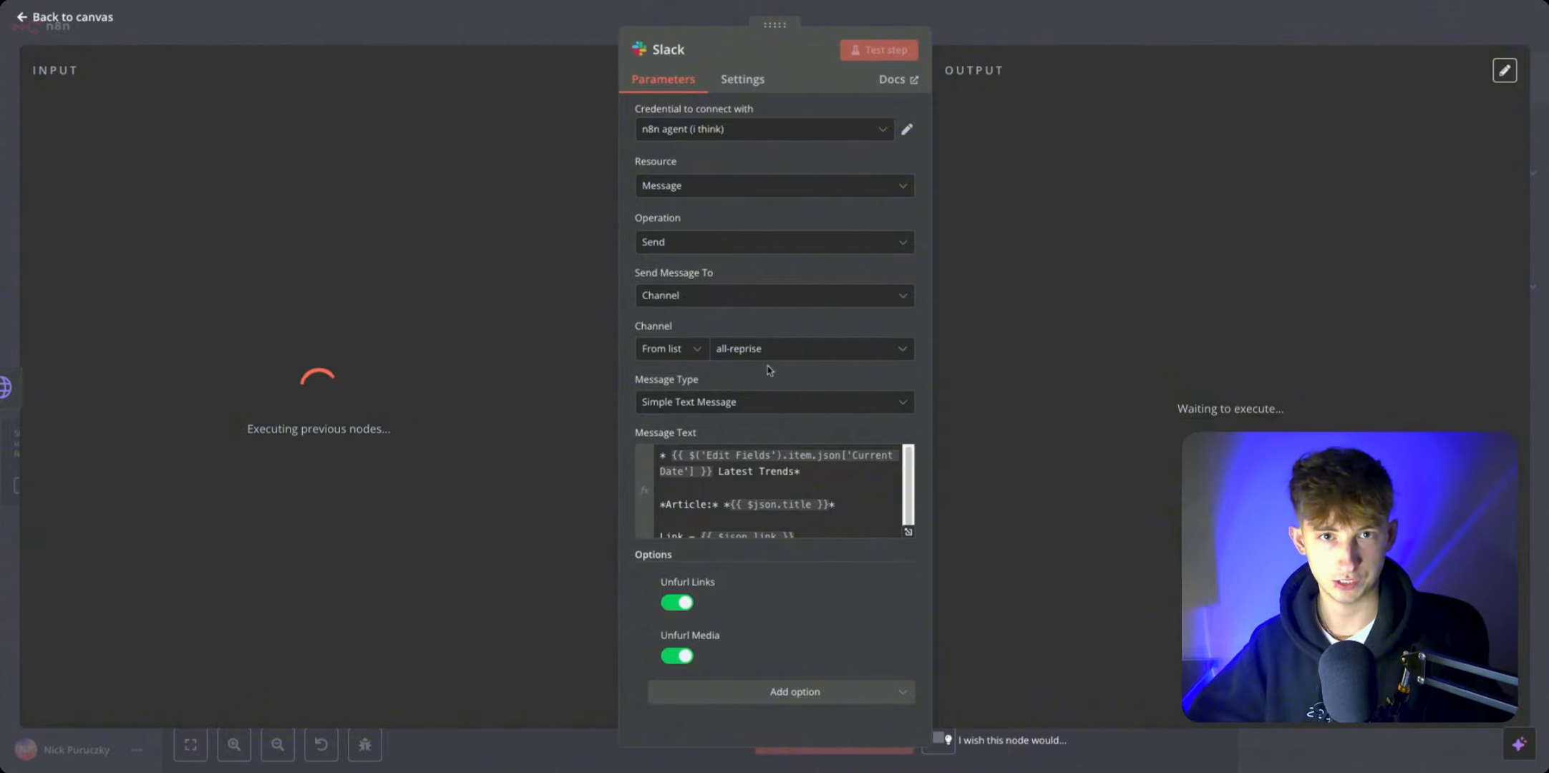
scroll(912, 484, down, 1)
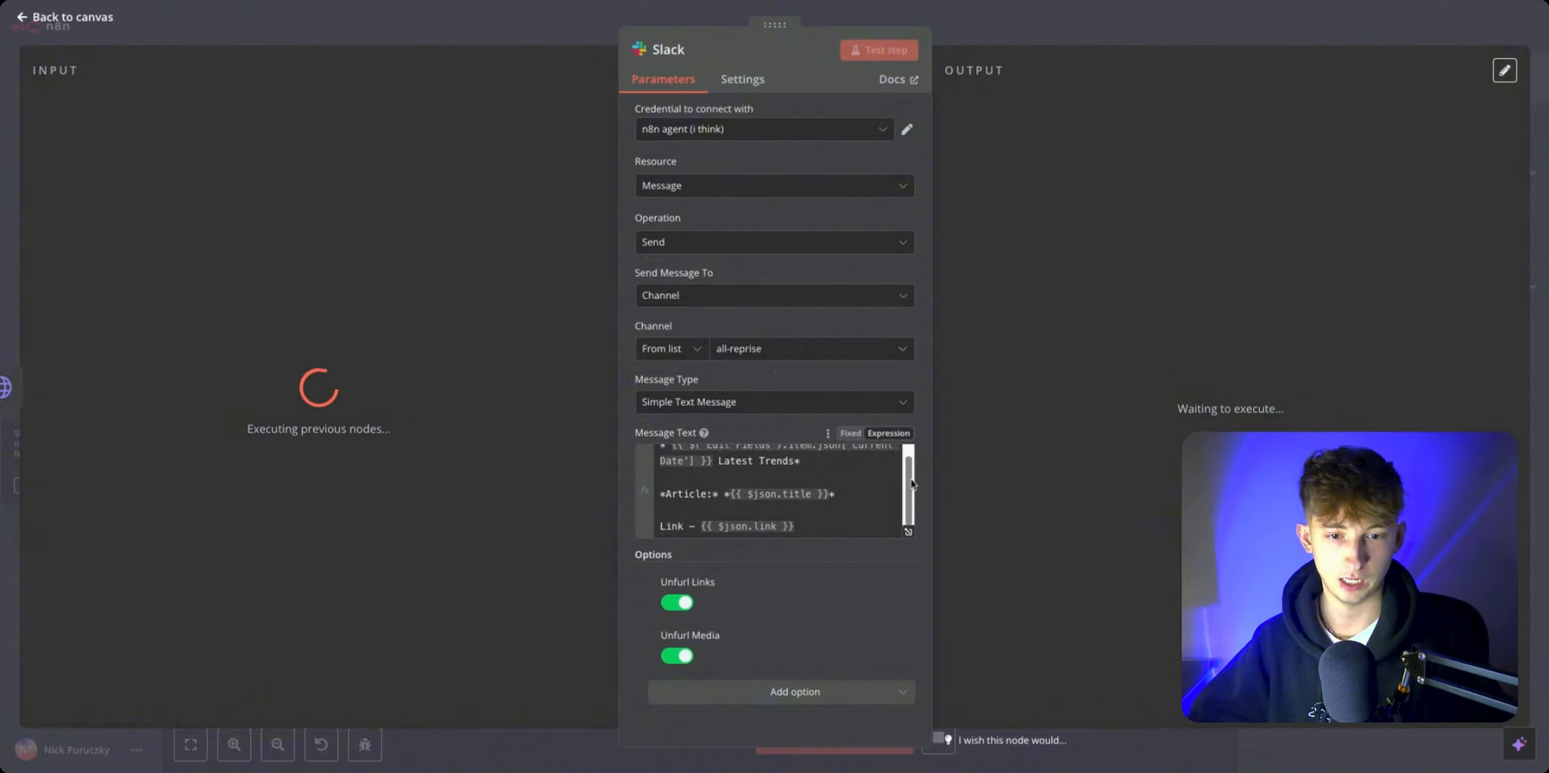
scroll(912, 483, up, 1)
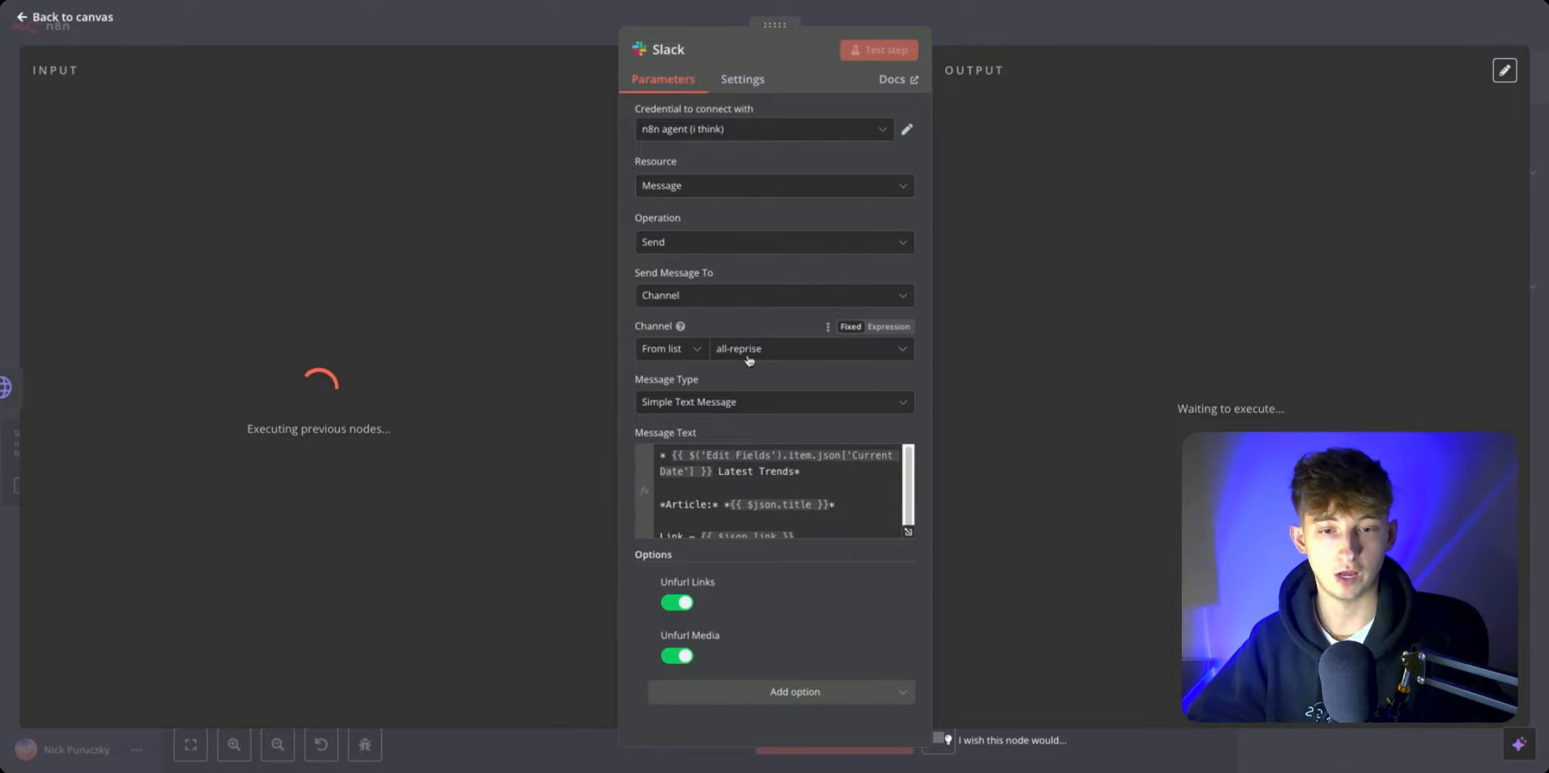
scroll(859, 494, down, 1)
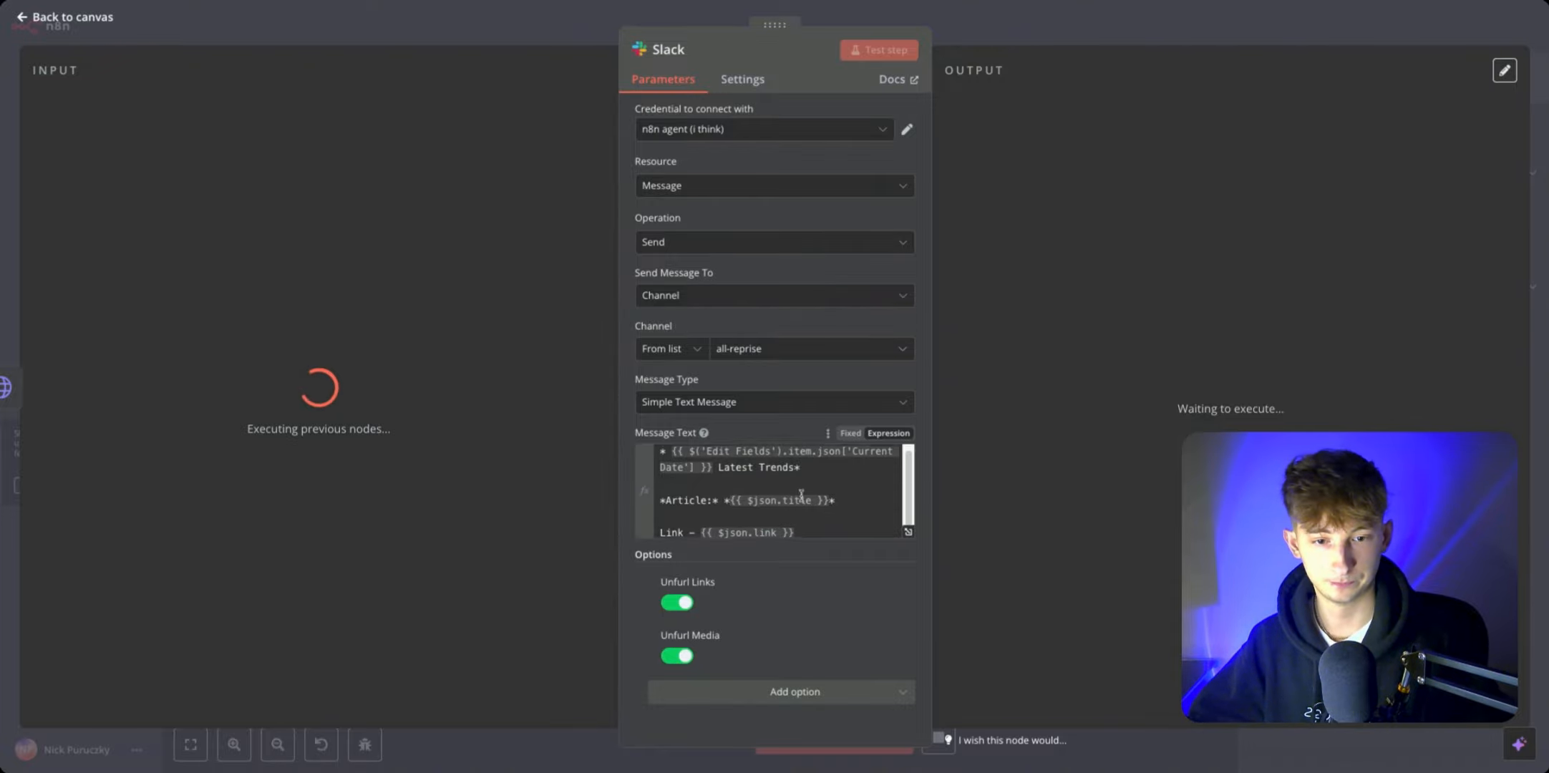
click(908, 532)
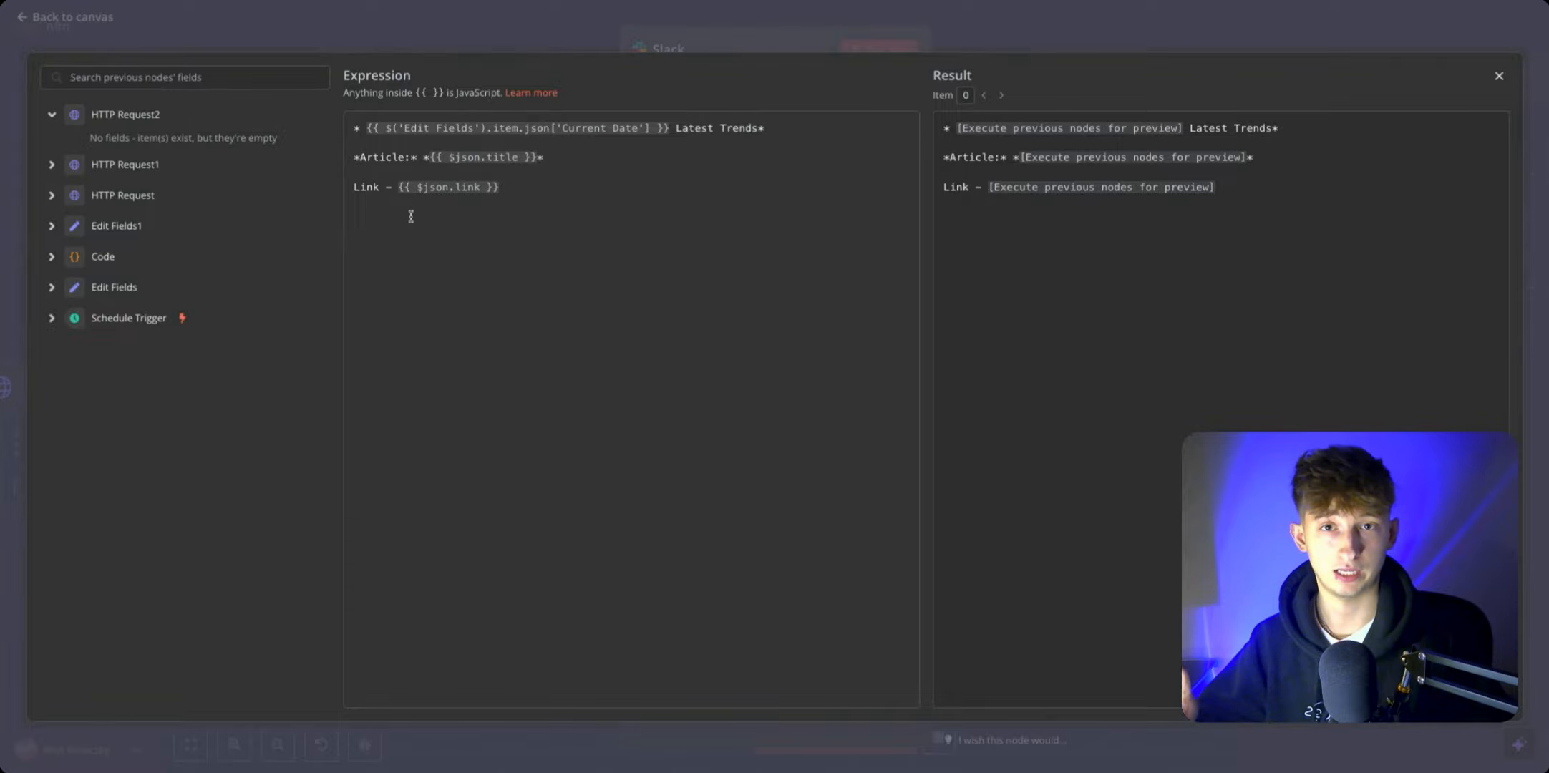
click(525, 34)
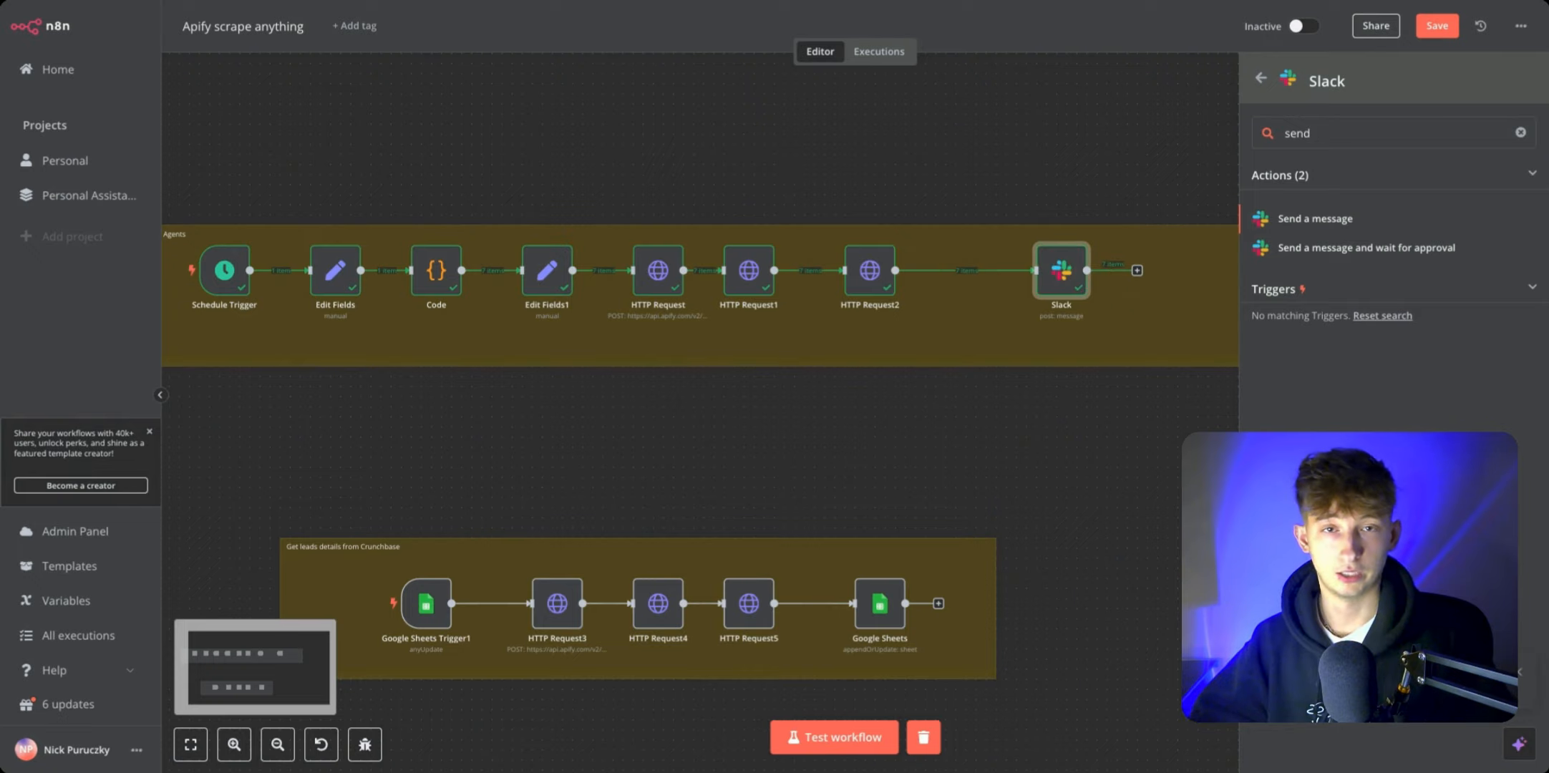
Step: Examine the article title from HTTP Request2 in the Slack node's input data, and return to the canvas
double_click(1064, 289)
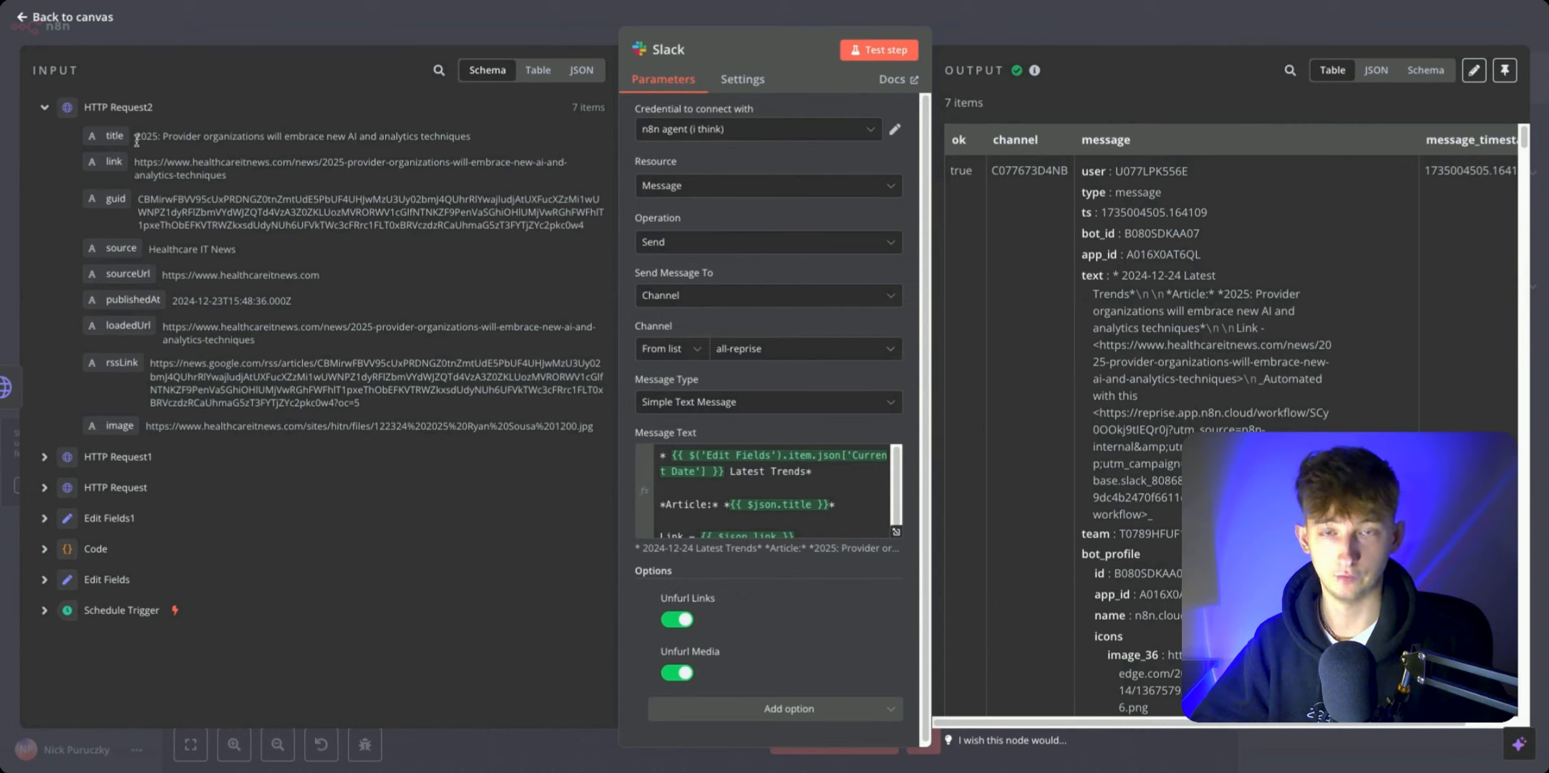
drag(135, 136, 468, 136)
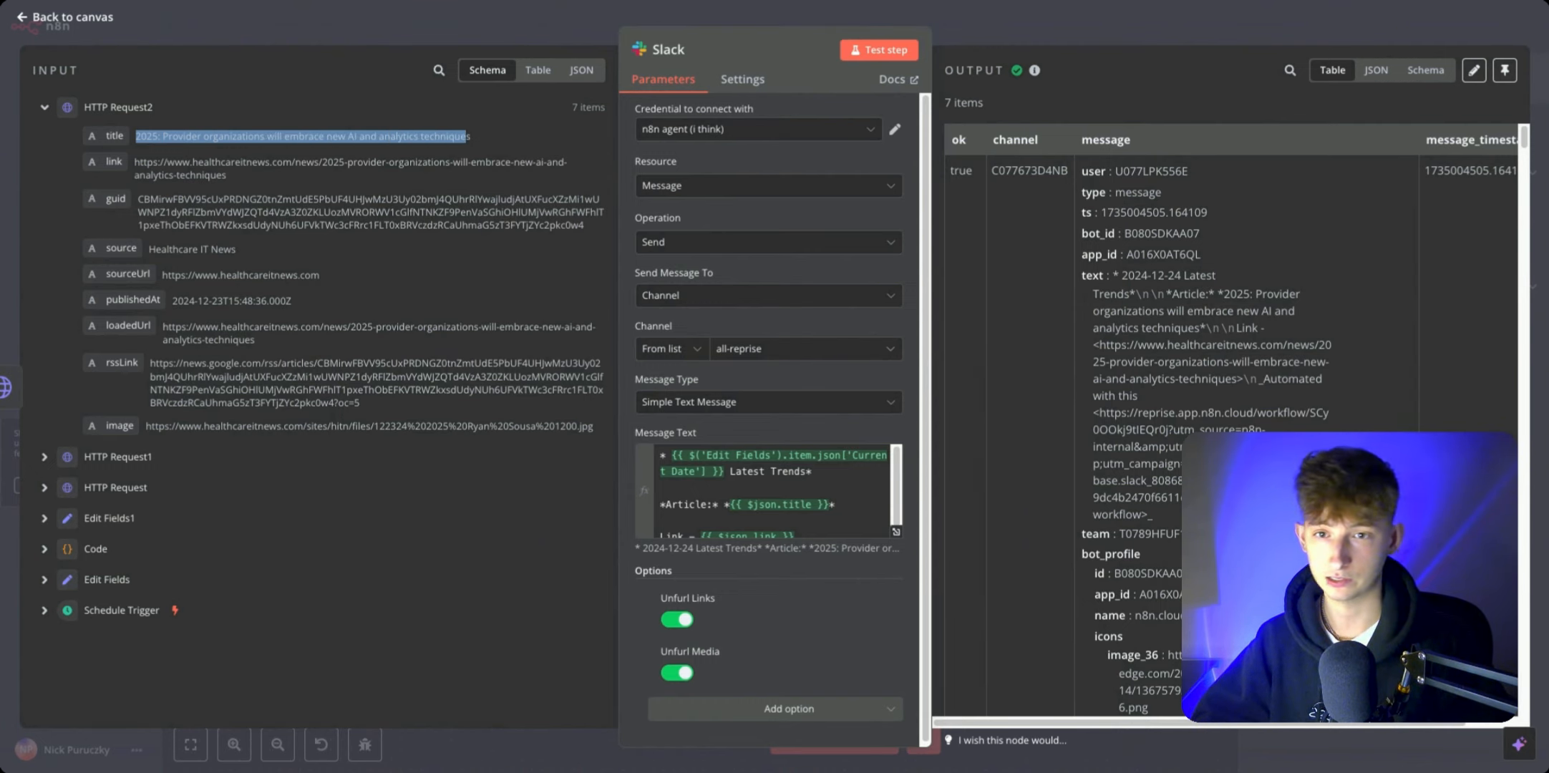
click(469, 136)
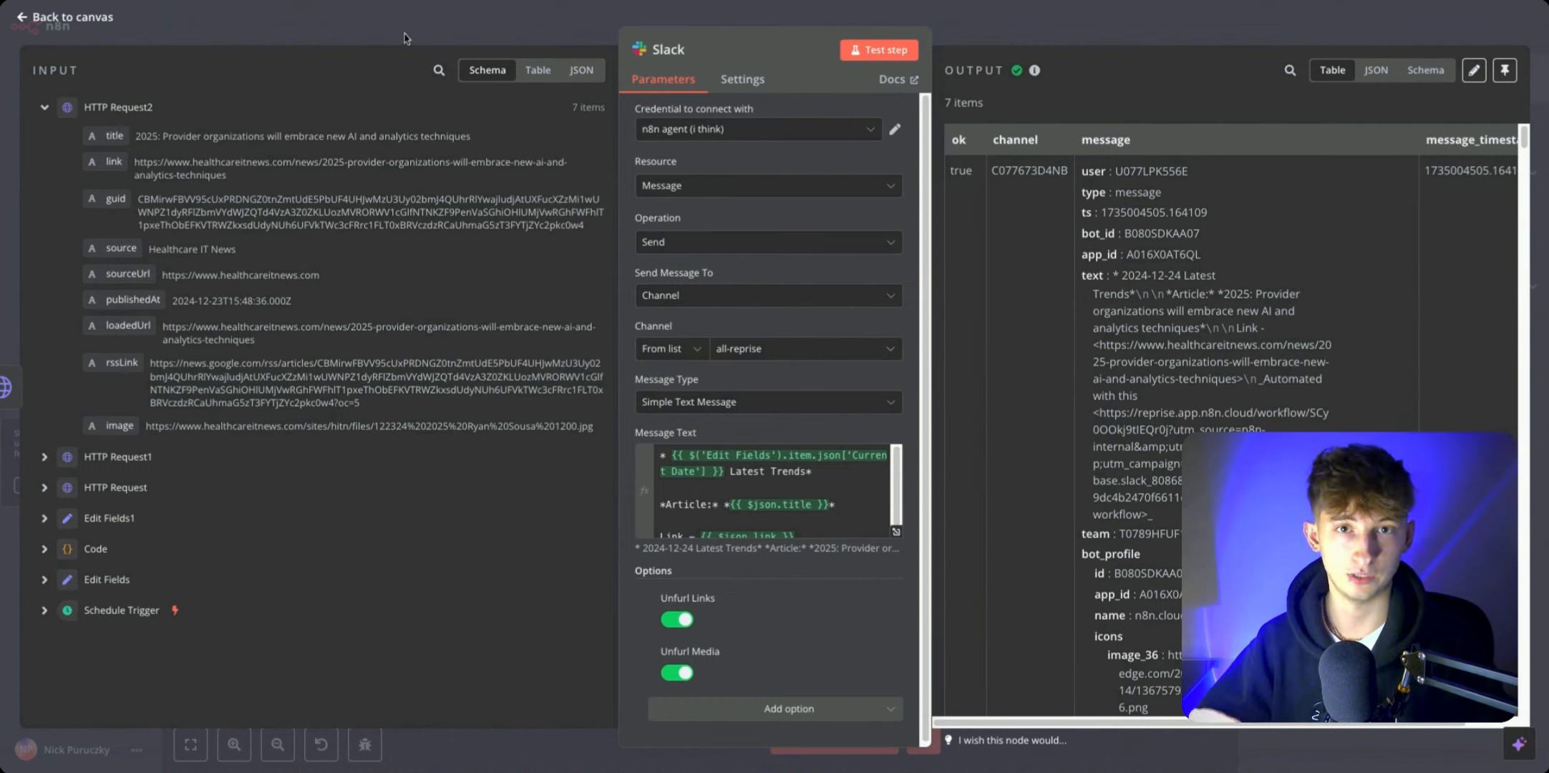
click(405, 32)
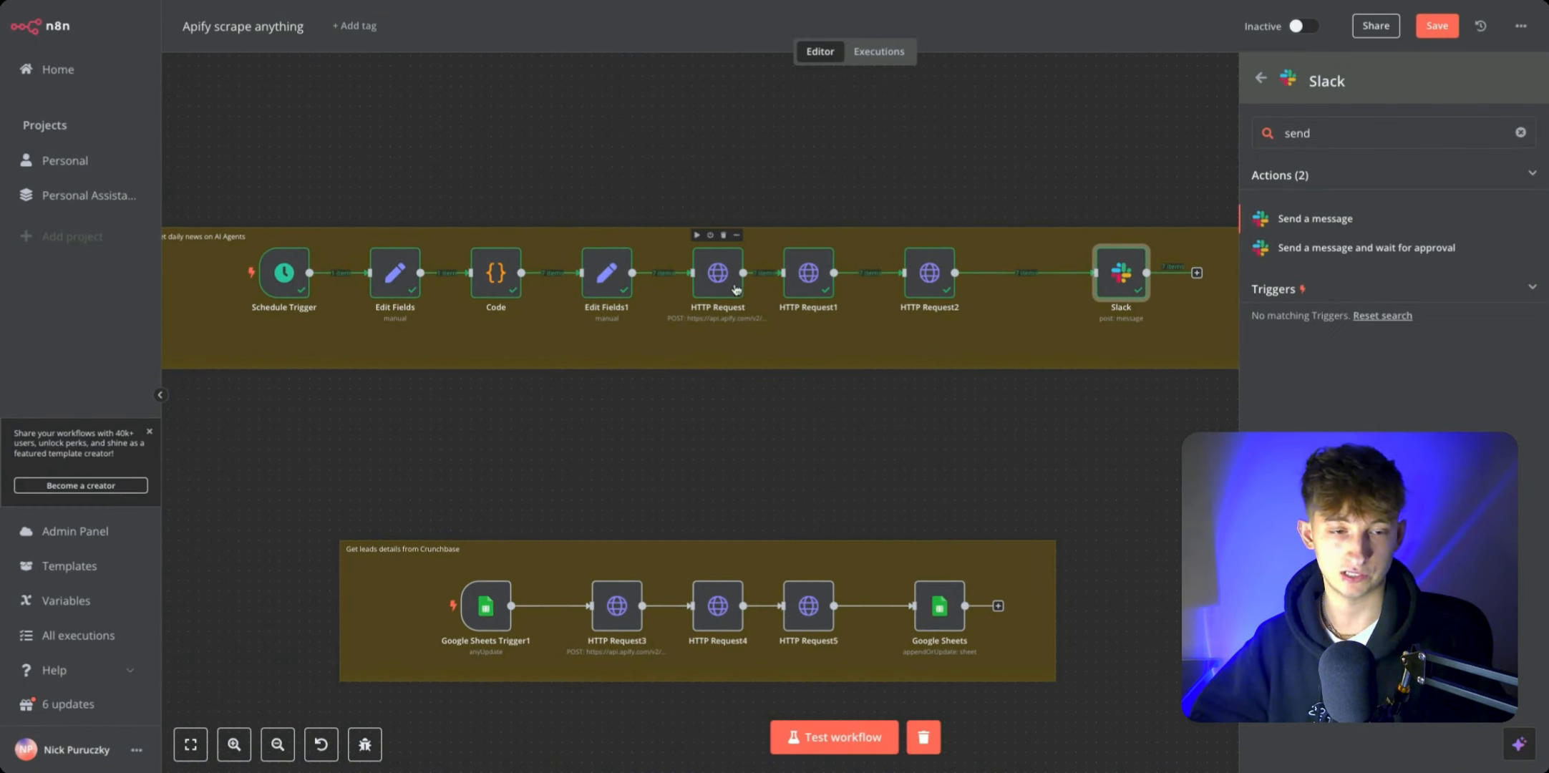
Step: Reopen the Slack node and review how its message text expression uses the current date and HTTP Request2's title and link
double_click(1038, 278)
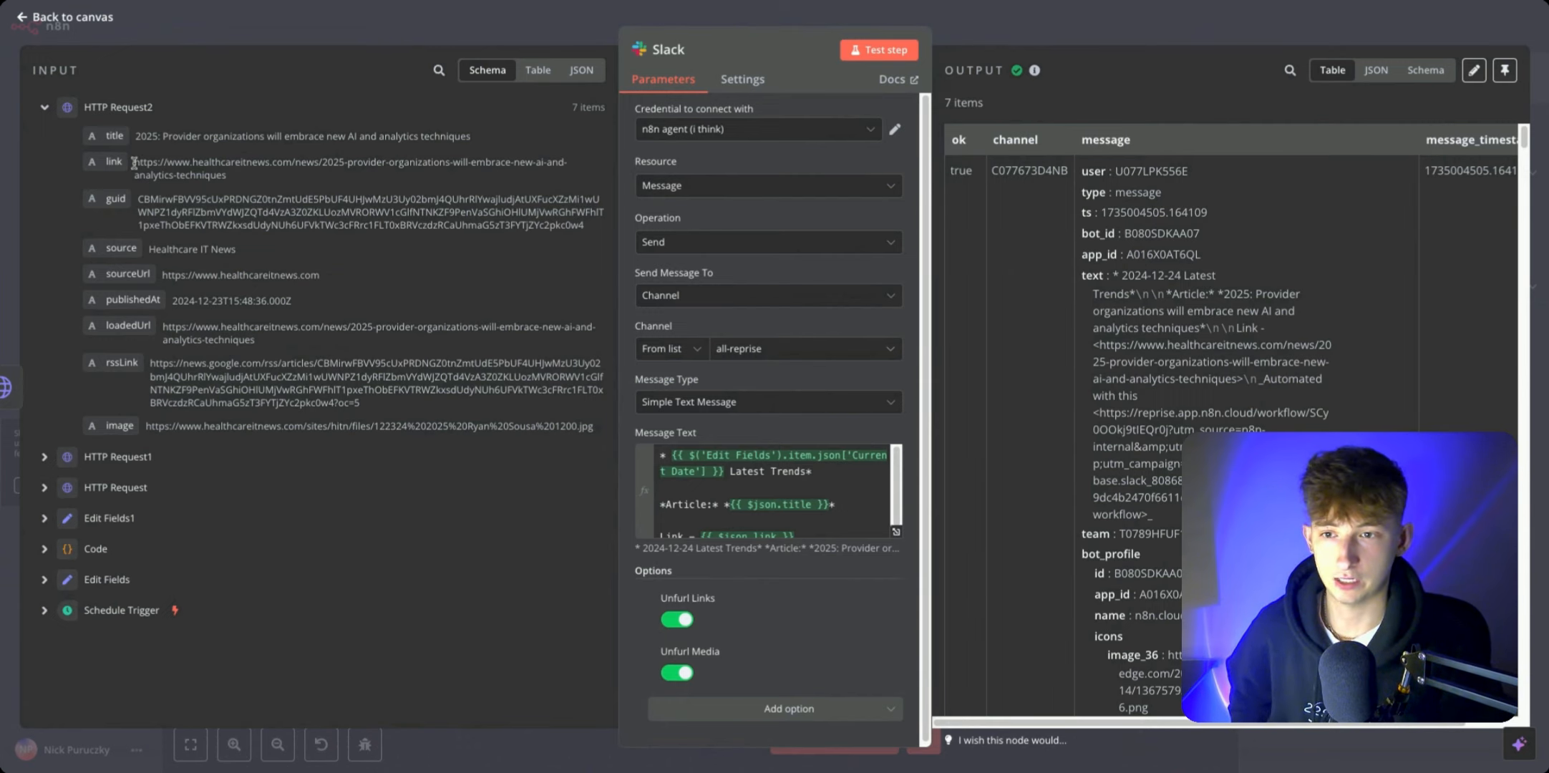
click(786, 531)
scroll(785, 526, up, 1)
click(666, 455)
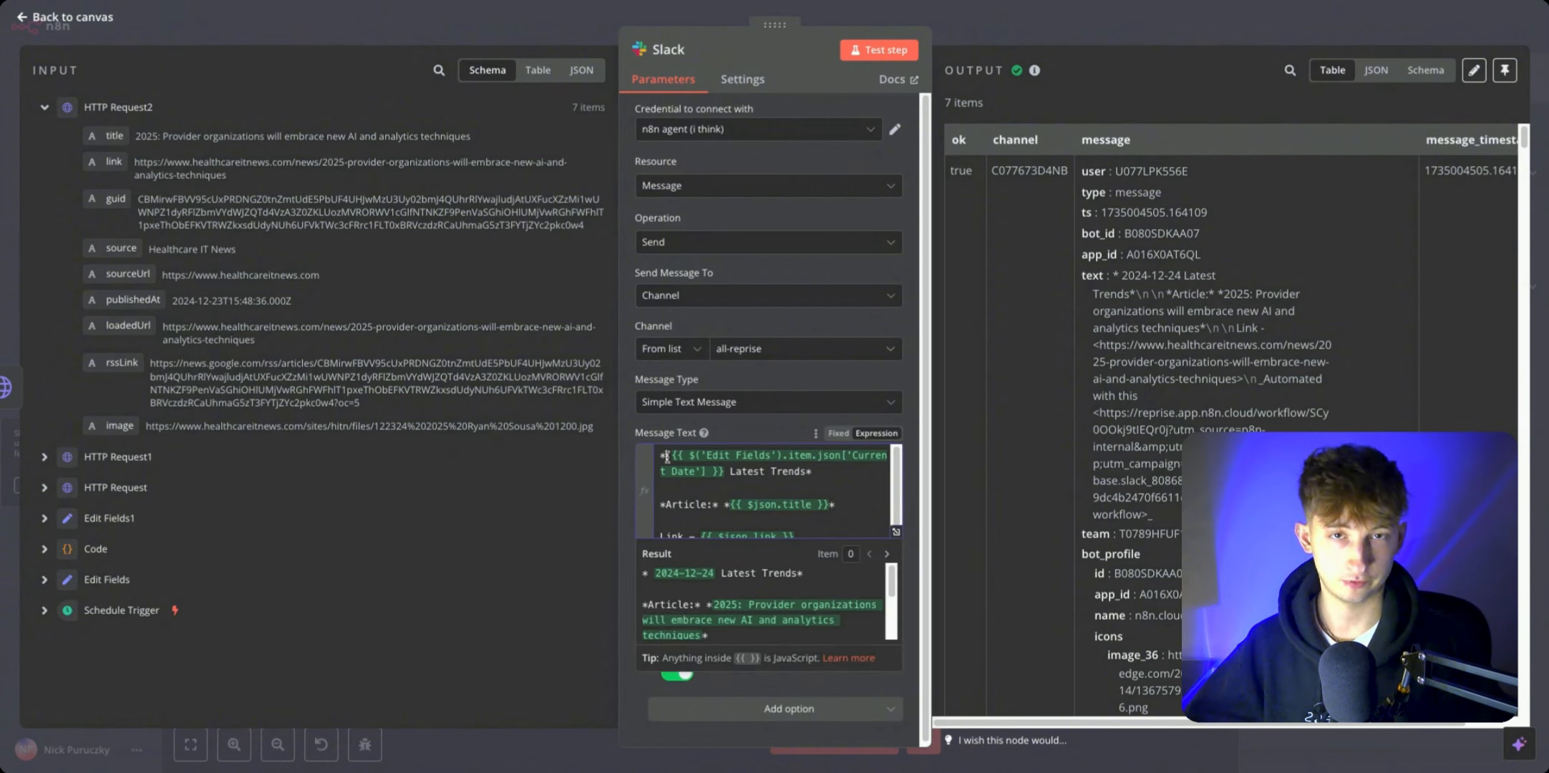
scroll(803, 487, down, 1)
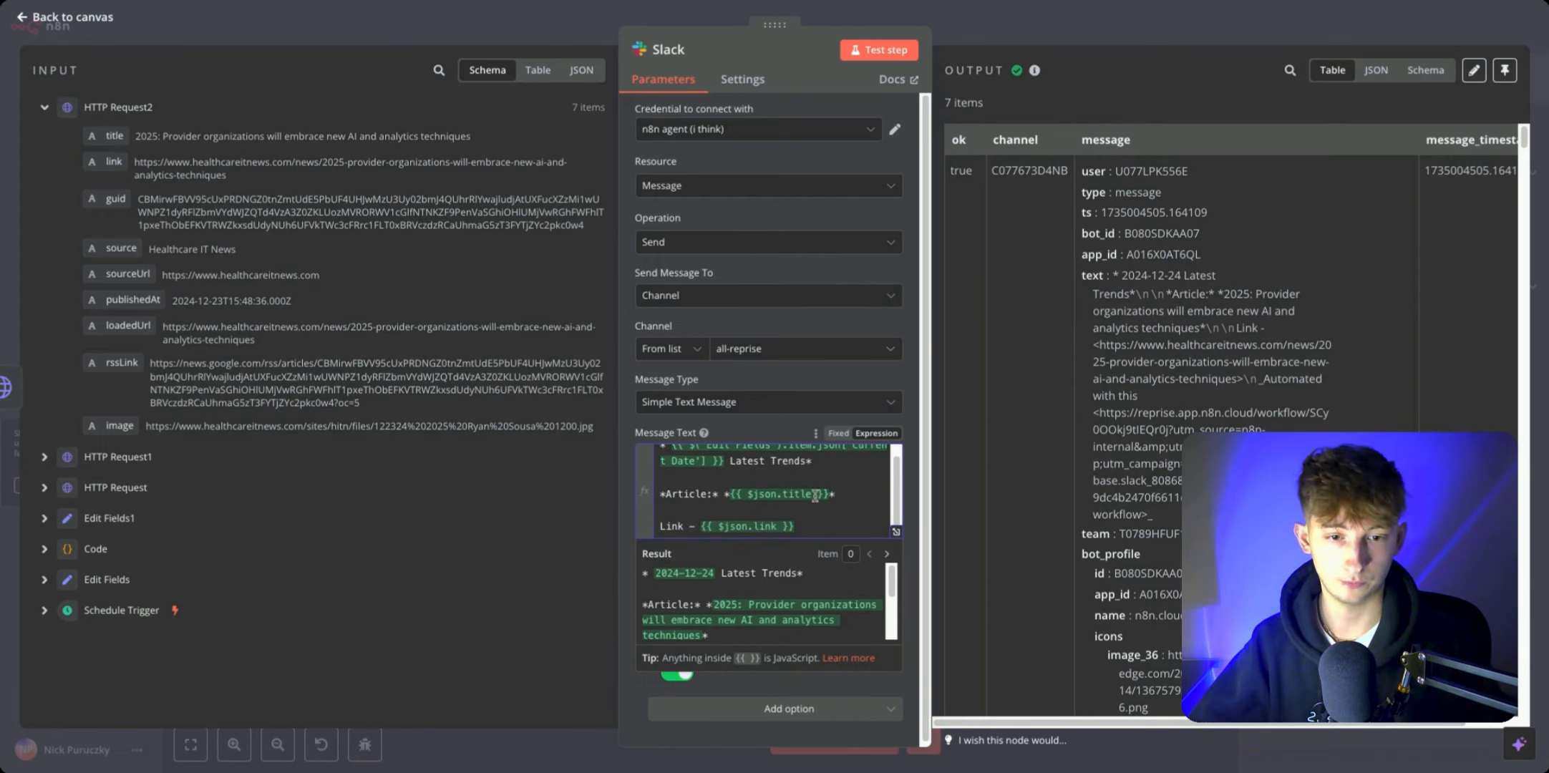
drag(100, 138, 749, 532)
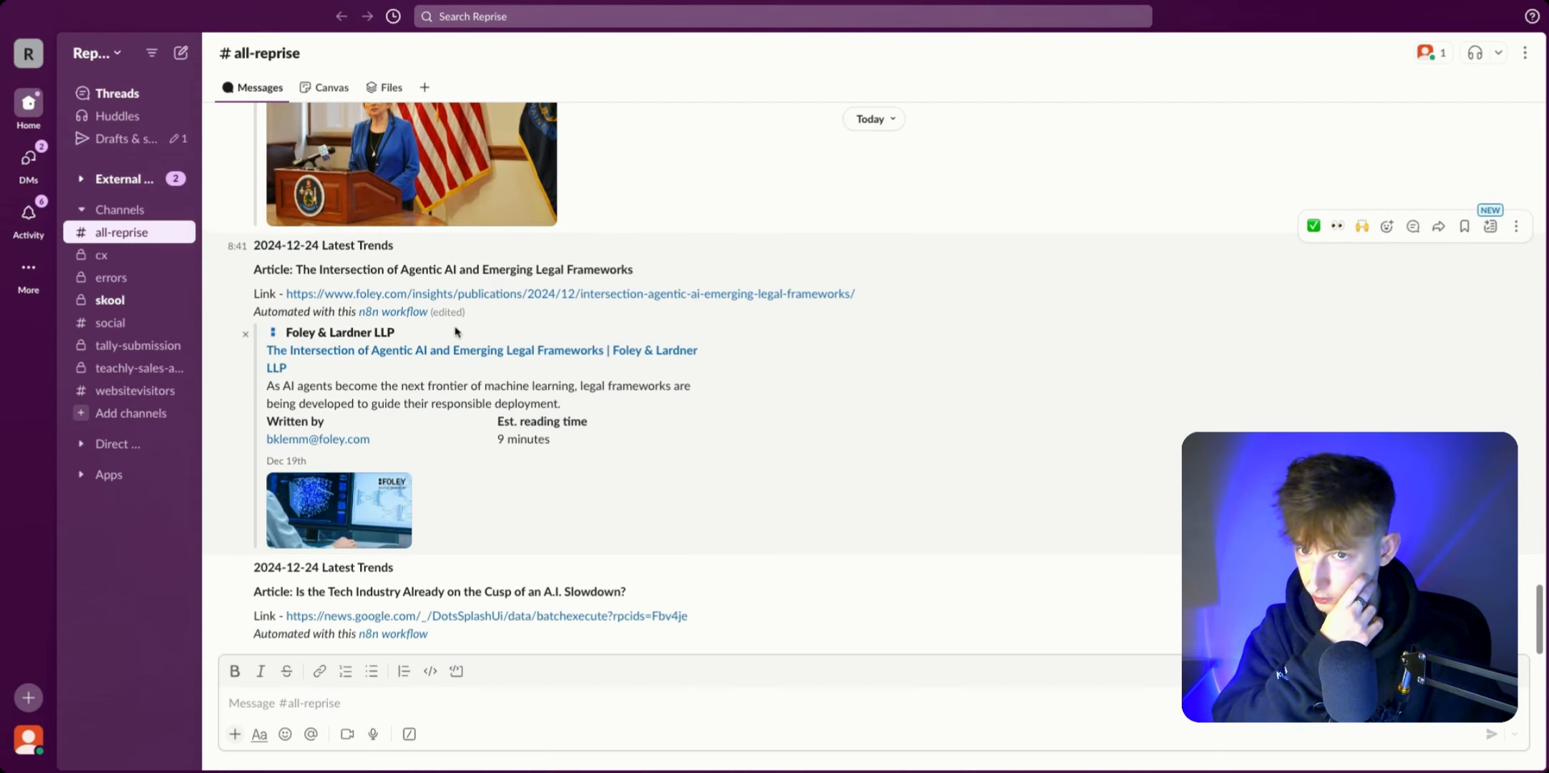
Step: Switch to Slack and examine the Latest Trends posts and their link previews in the all-reprise channel
scroll(405, 461, up, 5)
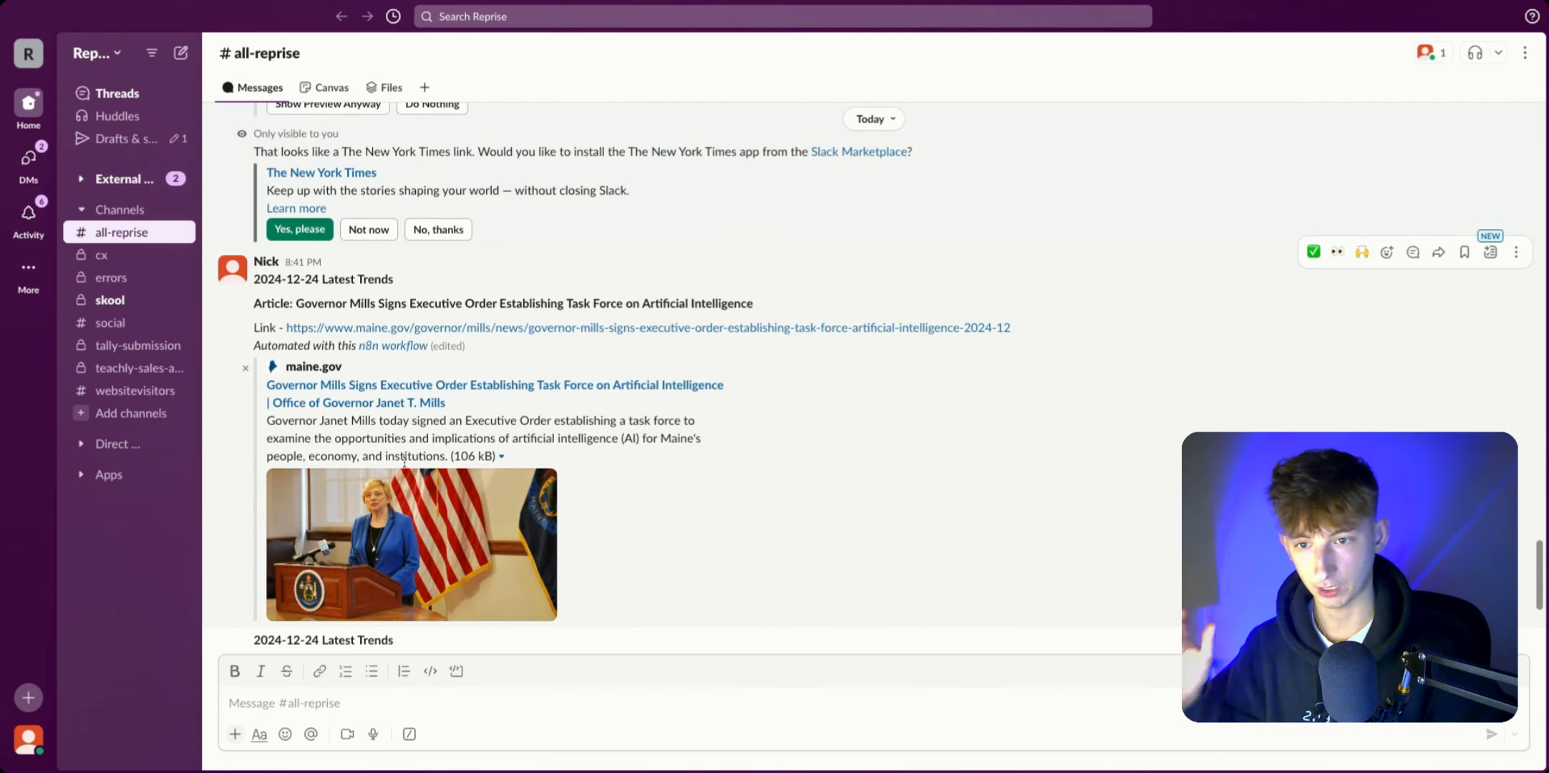
scroll(405, 461, down, 5)
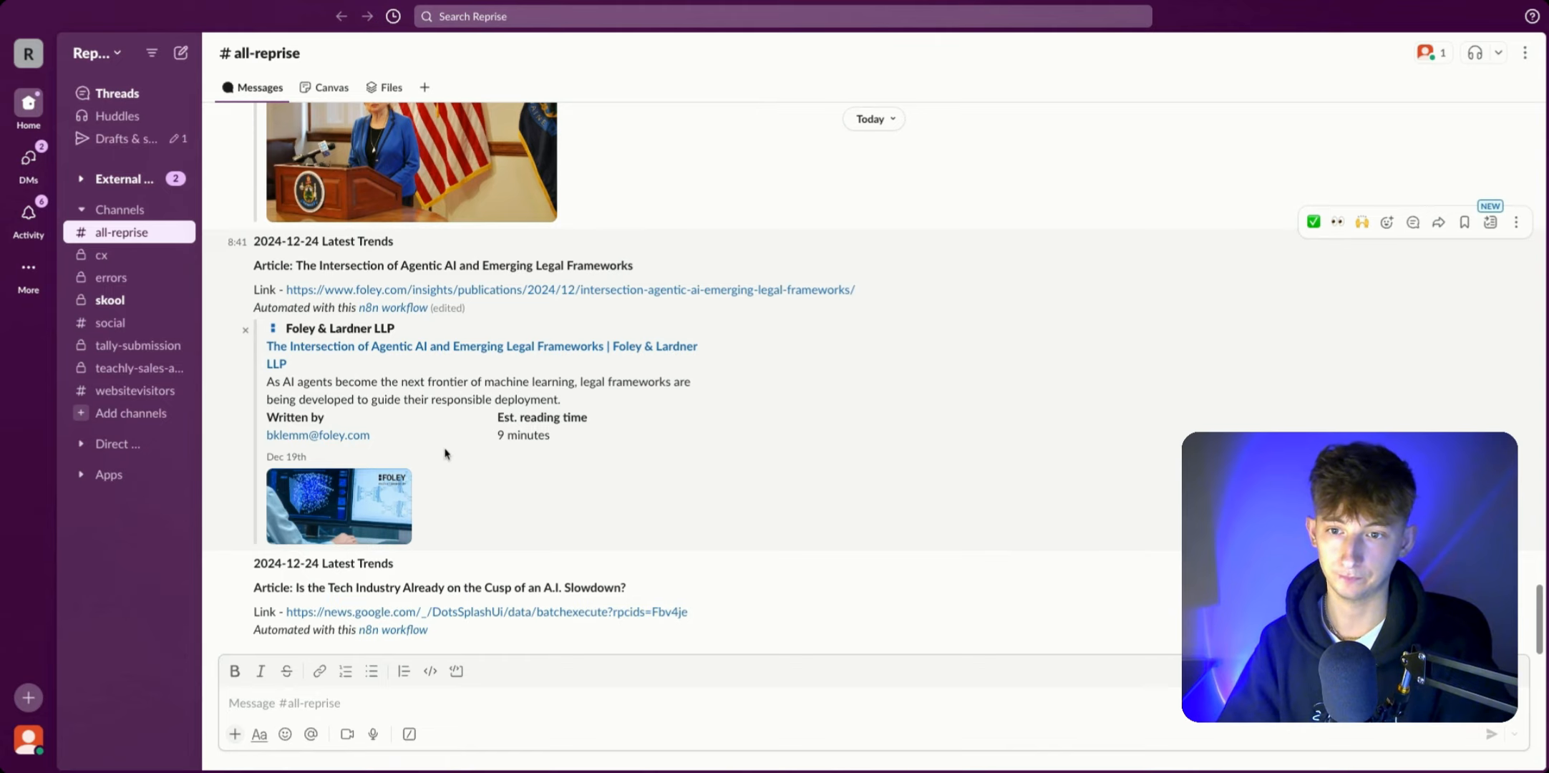
scroll(444, 453, up, 6)
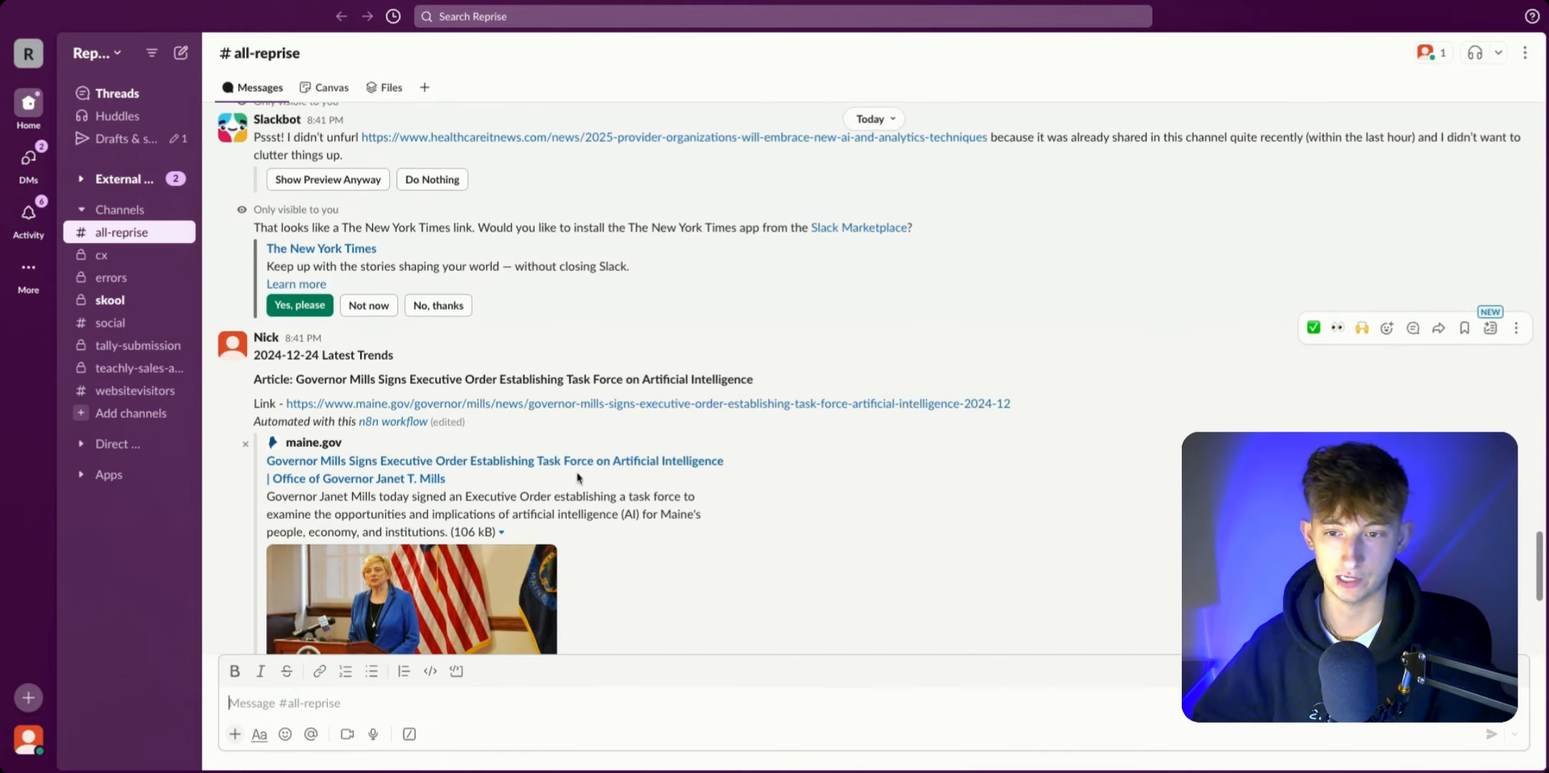
scroll(578, 477, down, 6)
scroll(519, 377, up, 4)
scroll(519, 377, up, 5)
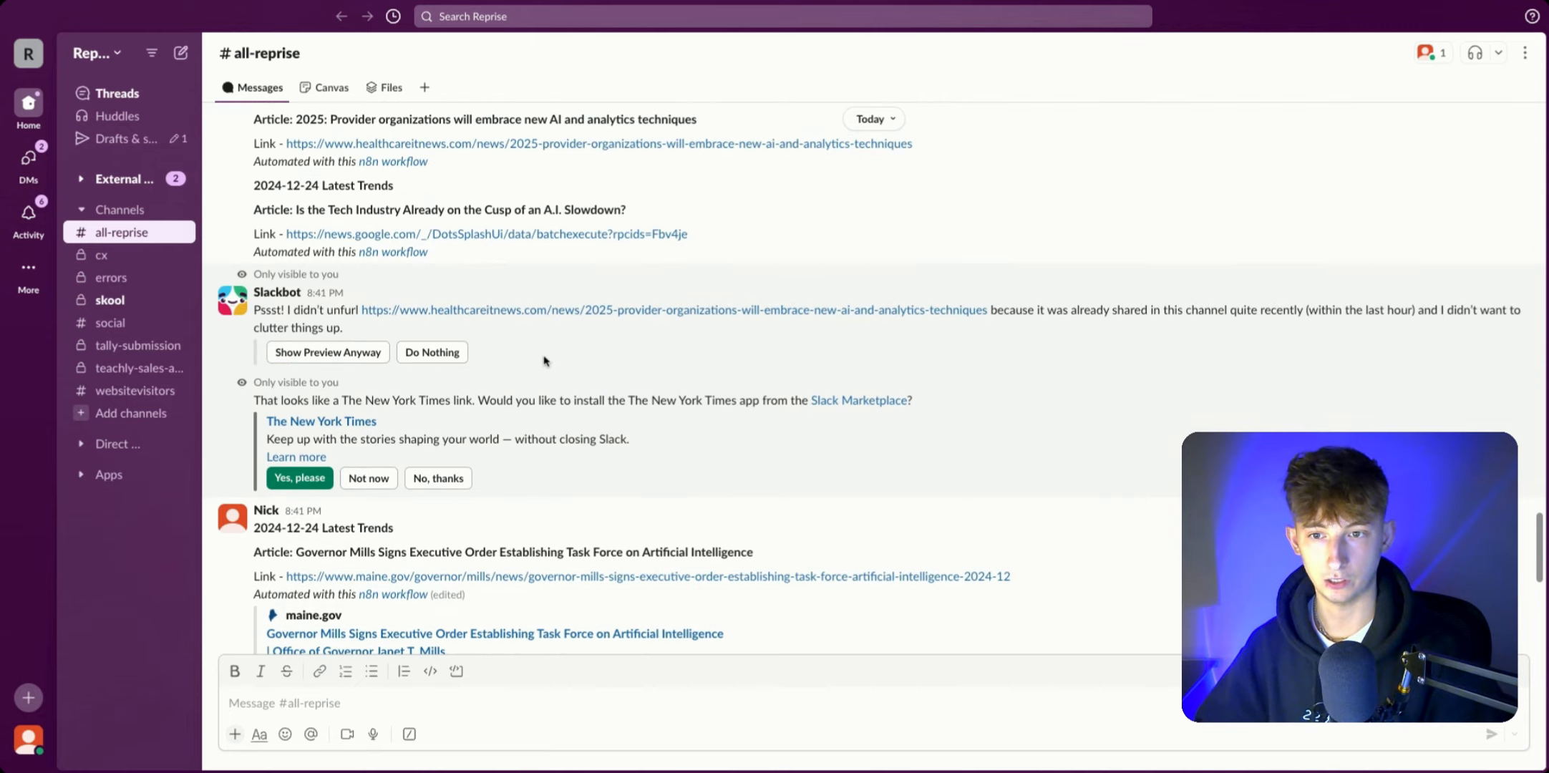
scroll(823, 484, down, 8)
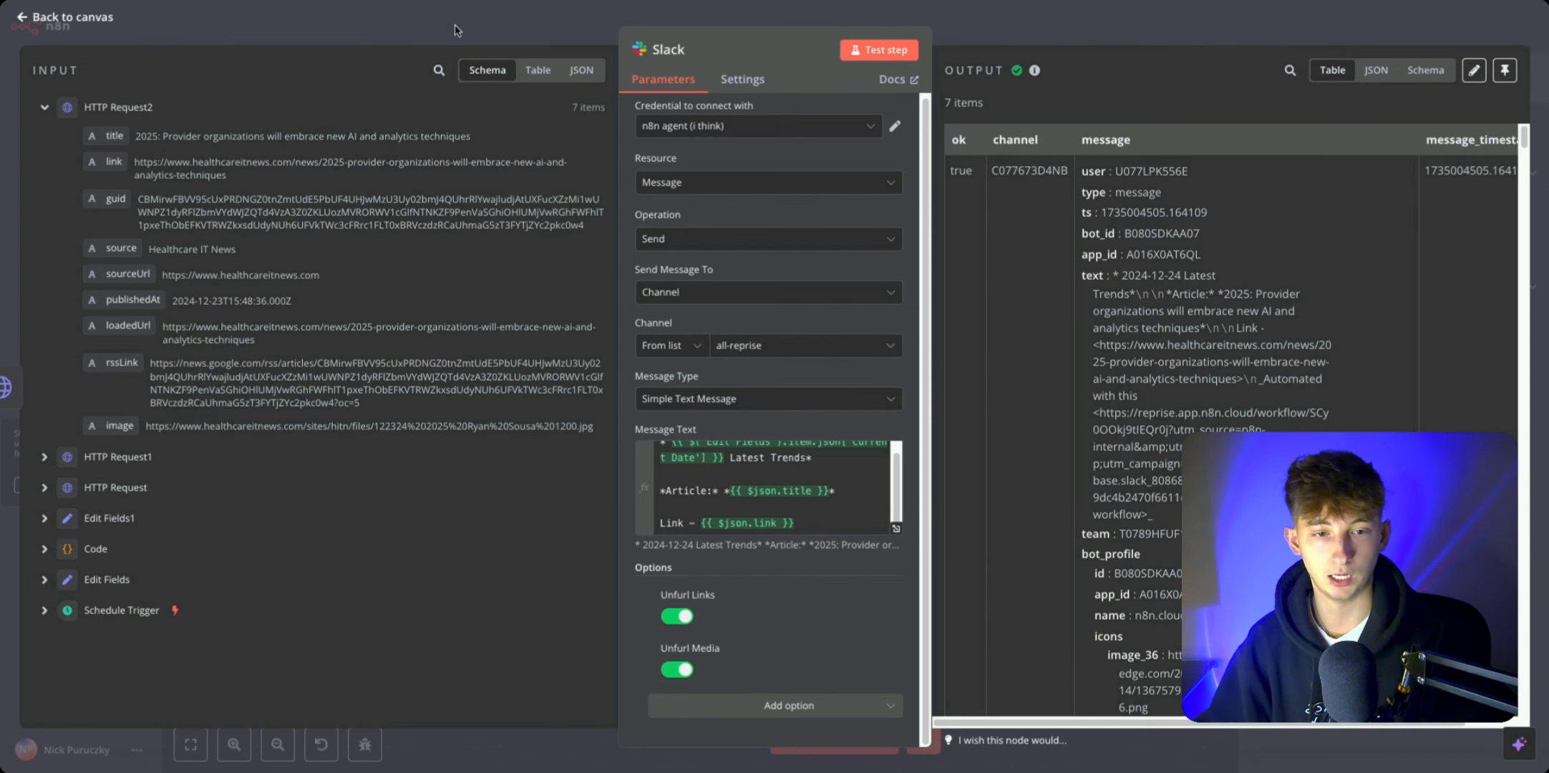
Step: Switch back to n8n and close the Slack node's details to return to the workflow canvas
click(455, 30)
scroll(791, 458, left, 2)
scroll(790, 457, down, 1)
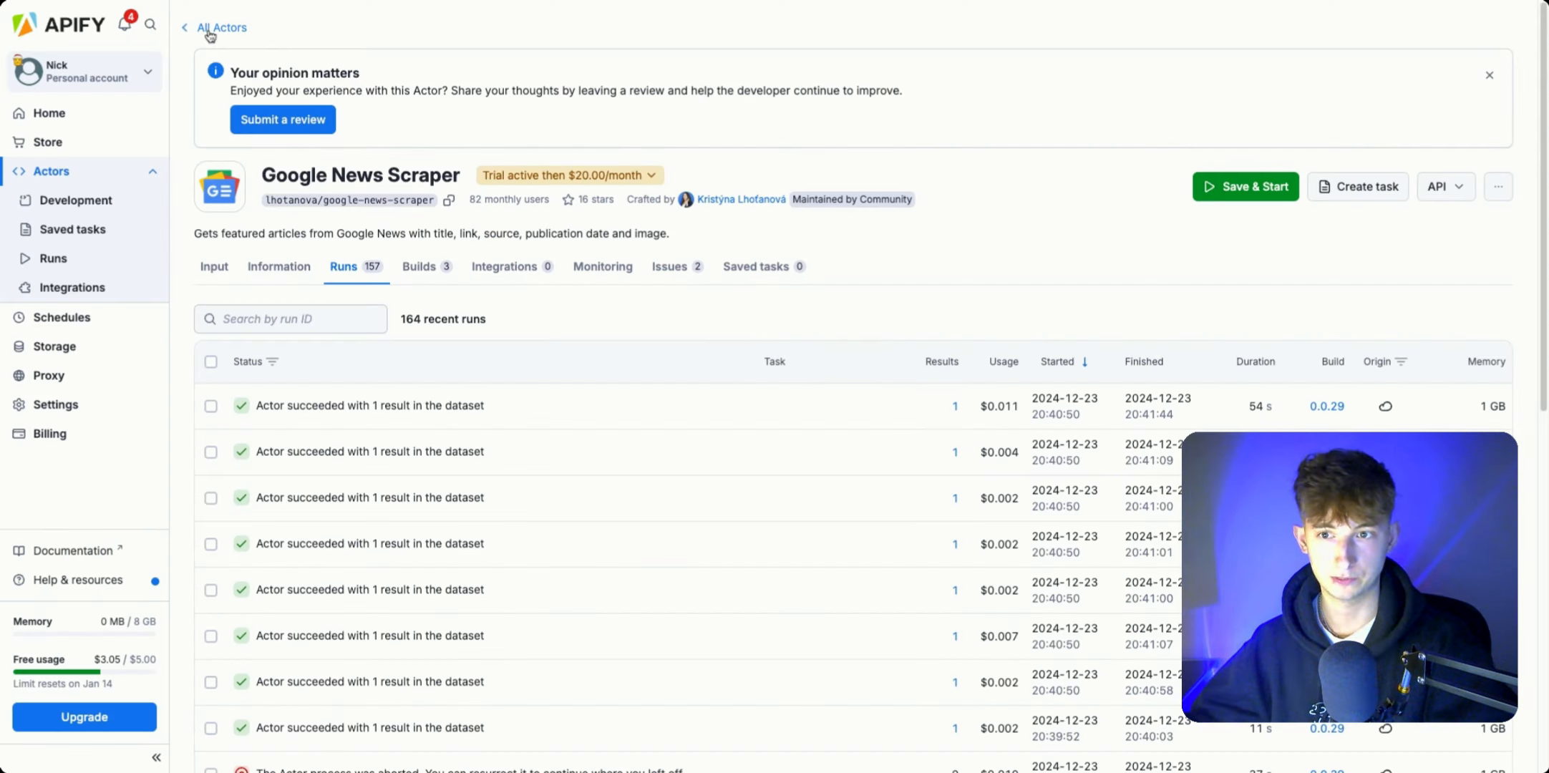
Step: In Apify, look at the YouTube Transcript Extractor among the recently used Actors, and open the Apify Store
click(211, 26)
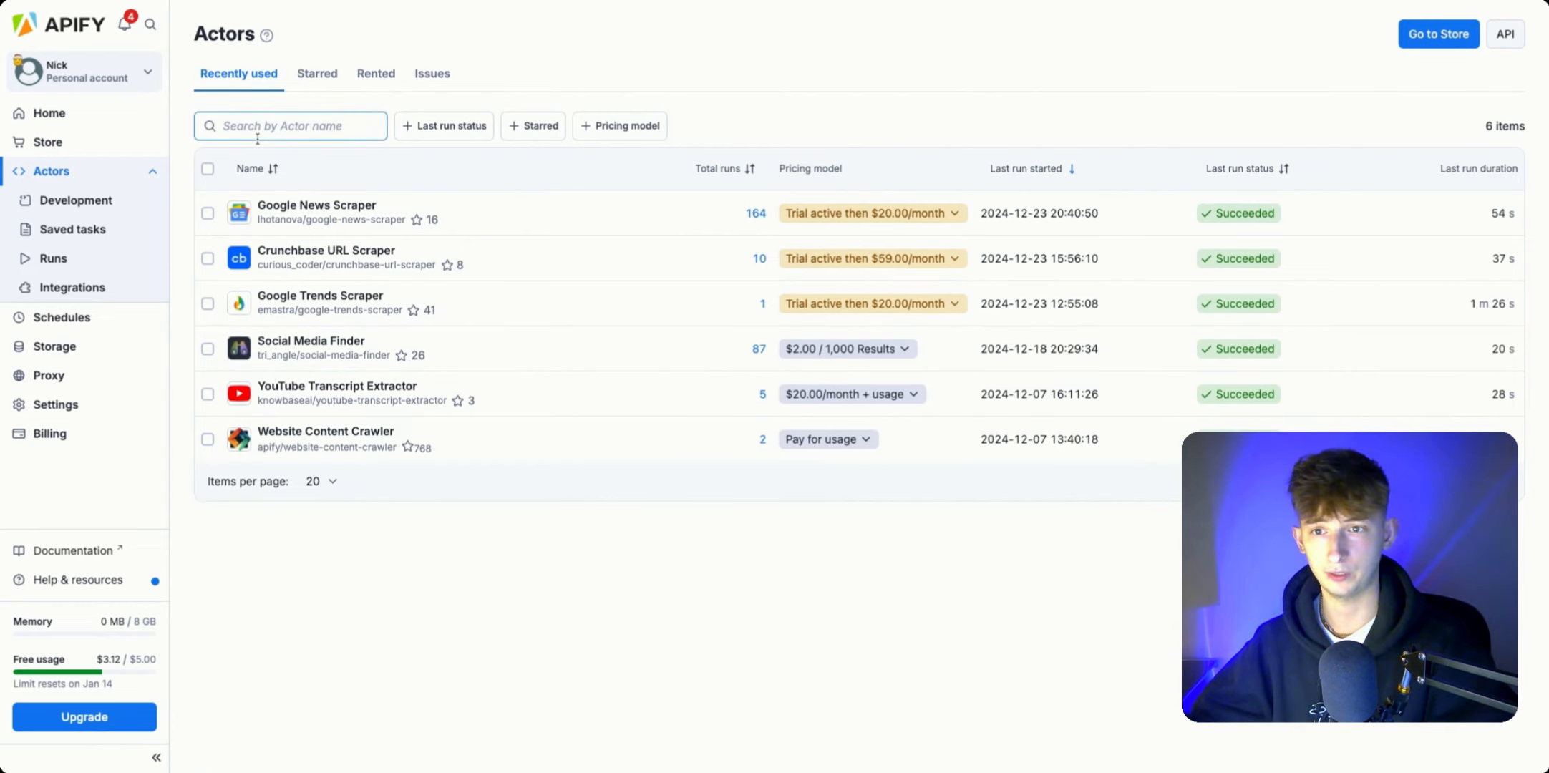
click(322, 396)
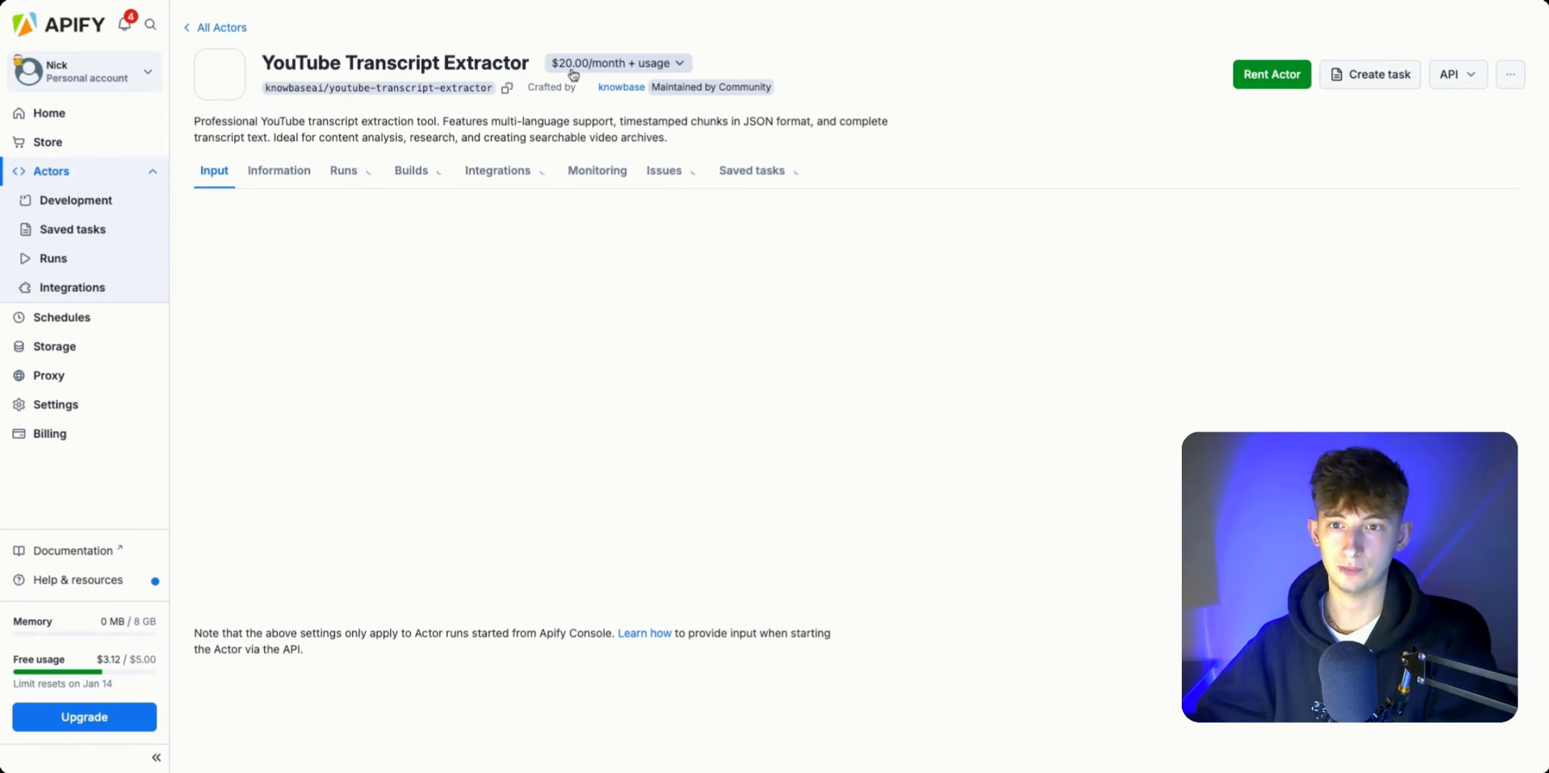
click(56, 169)
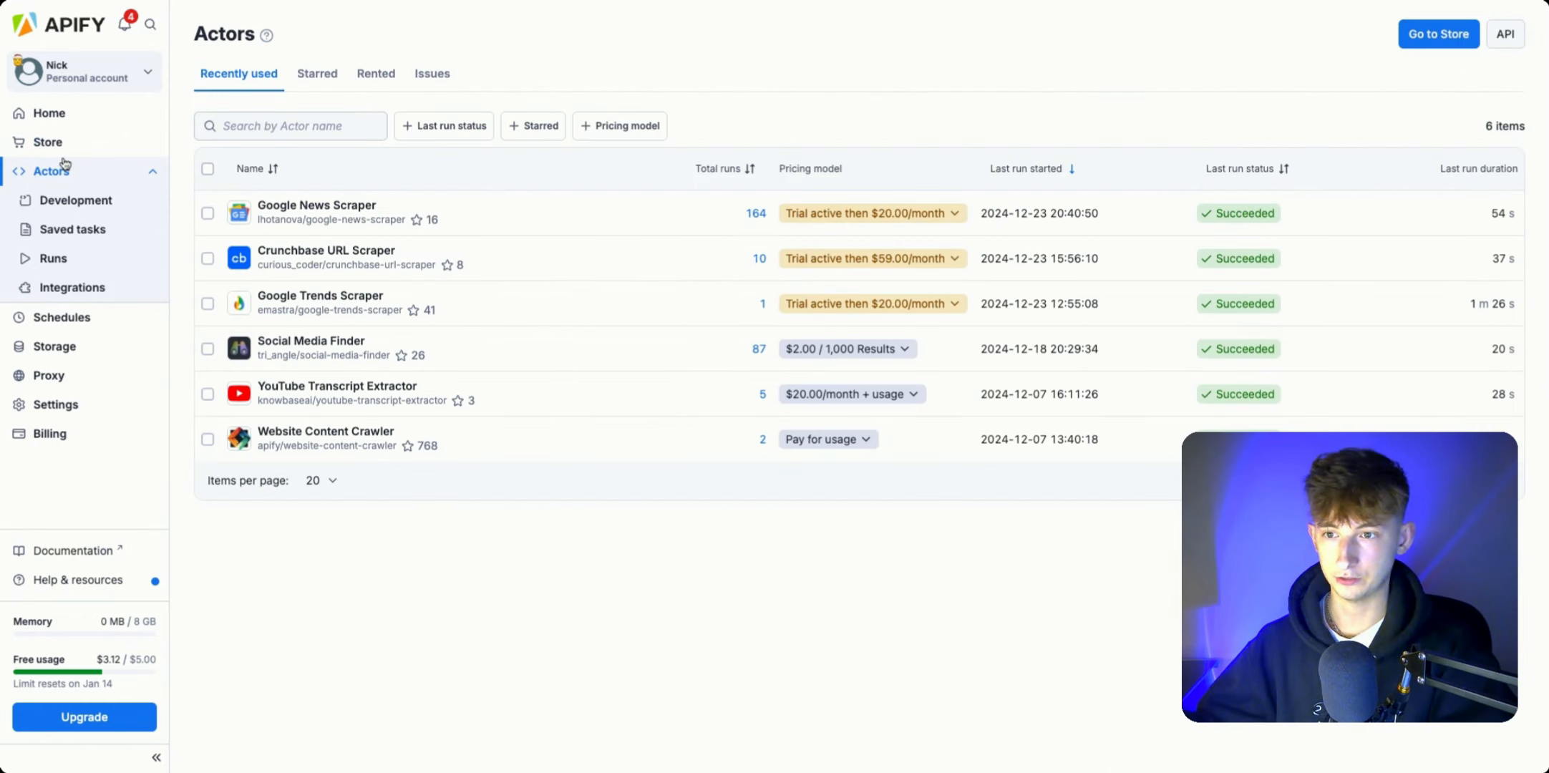
click(61, 143)
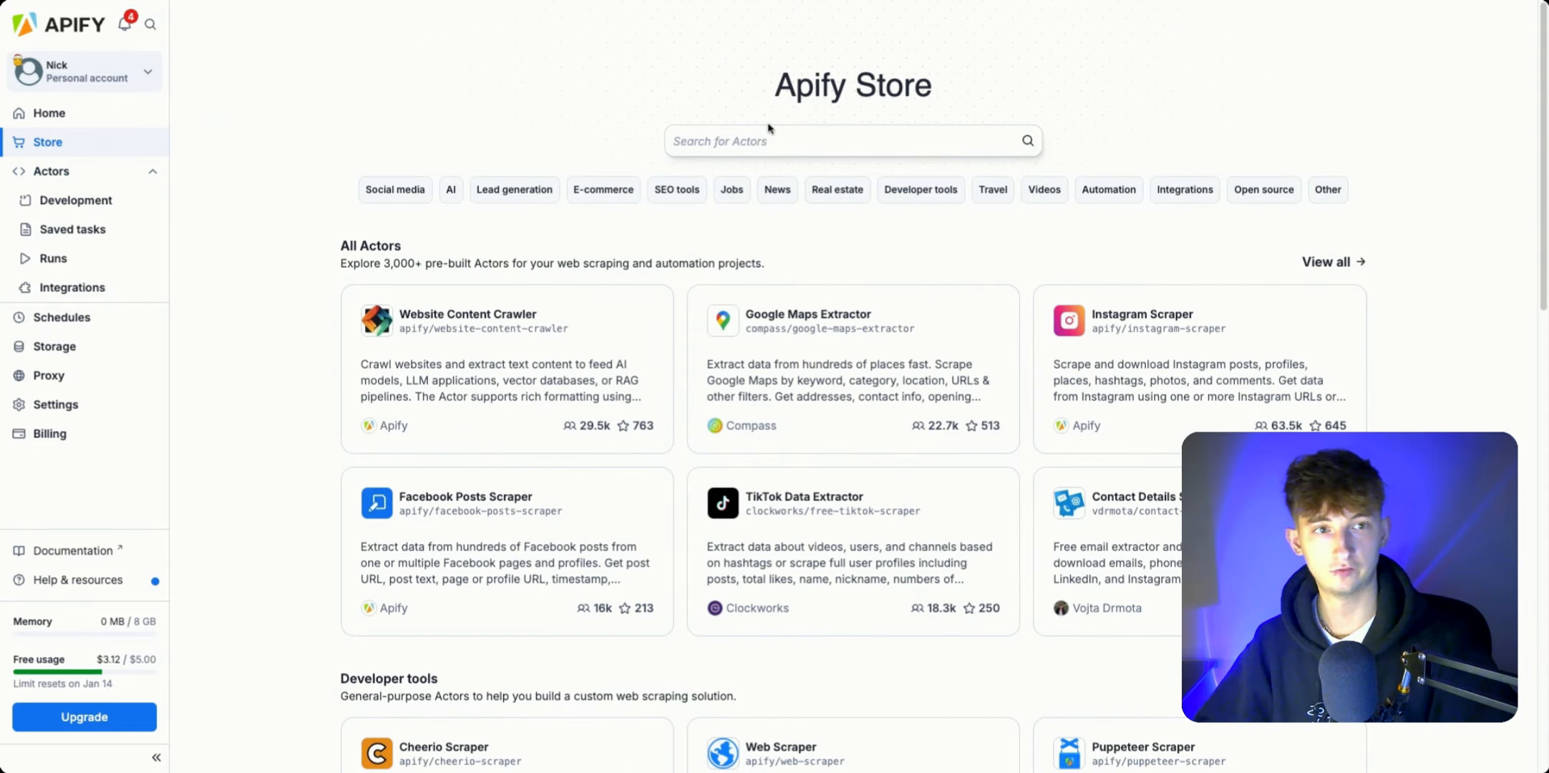
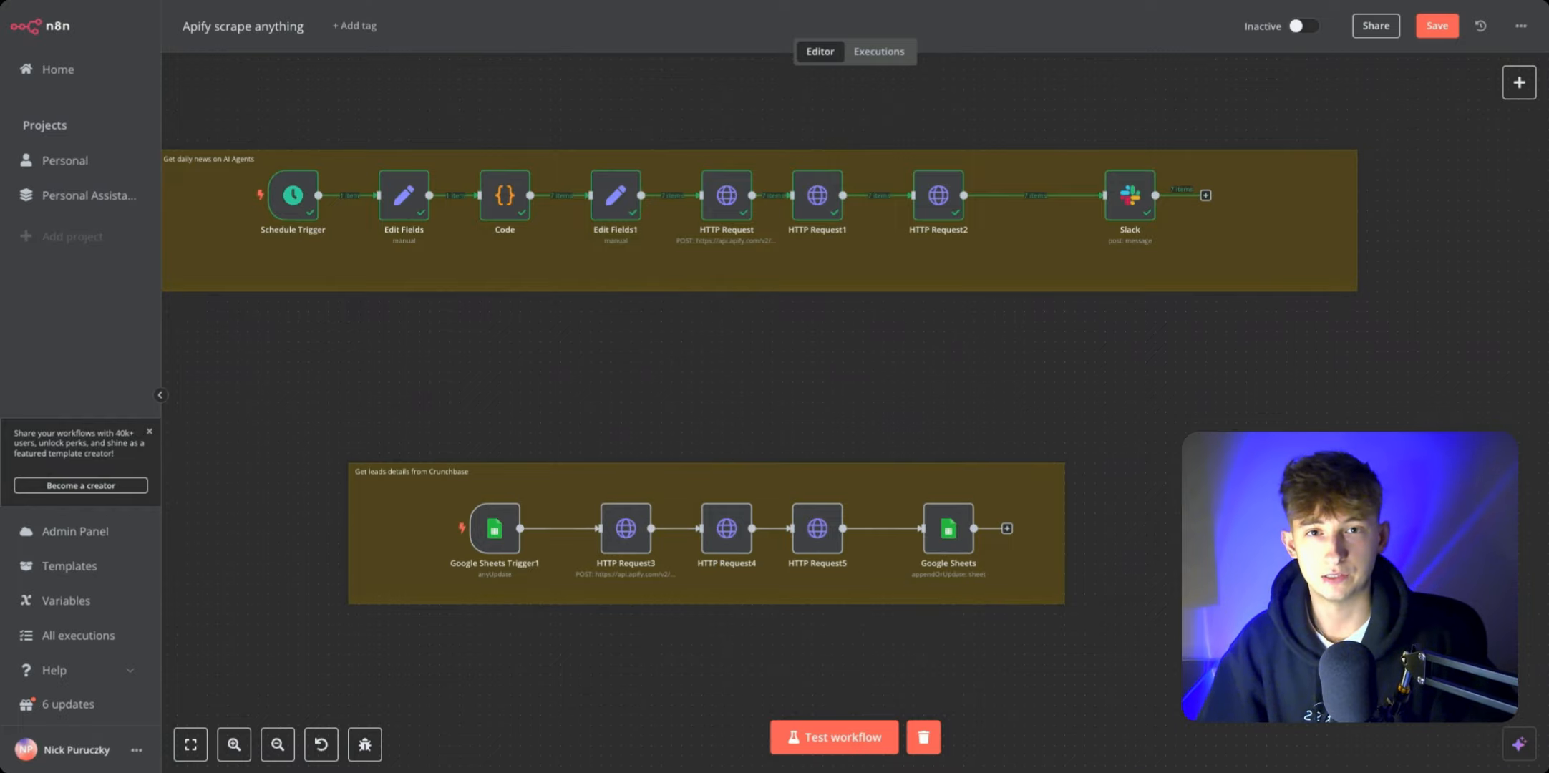
scroll(685, 380, left, 2)
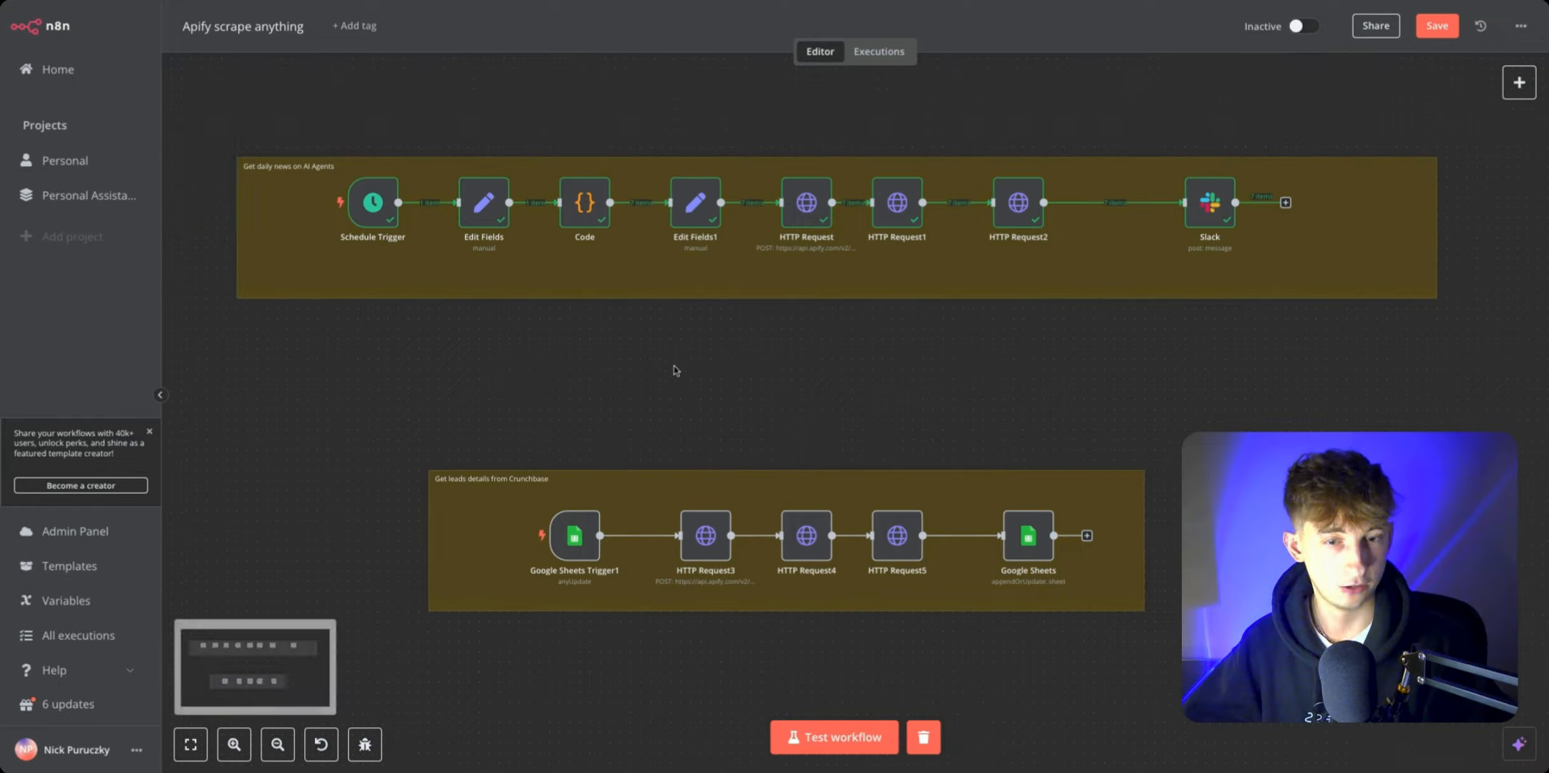
scroll(1009, 391, right, 1)
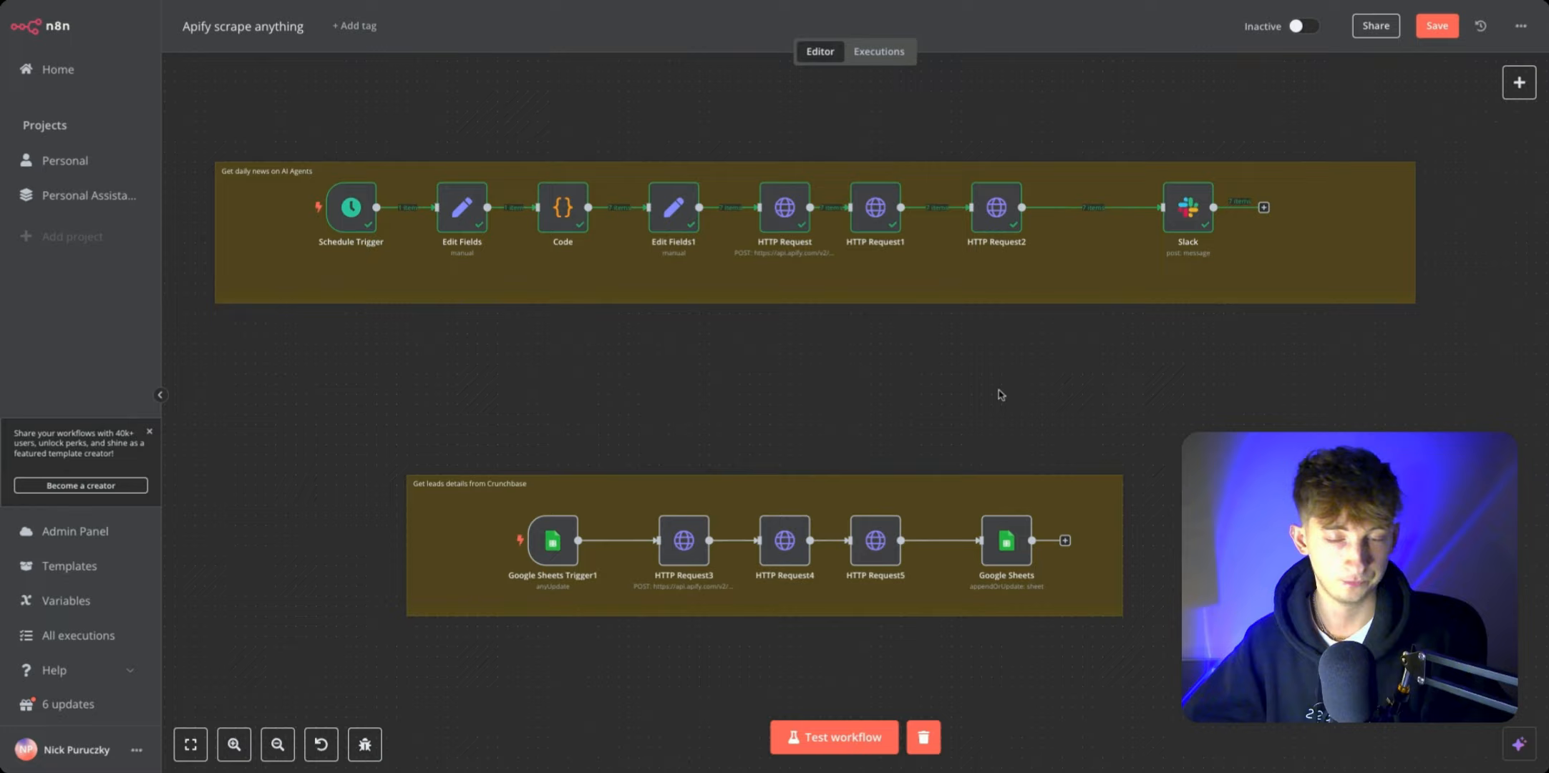
scroll(1074, 412, right, 1)
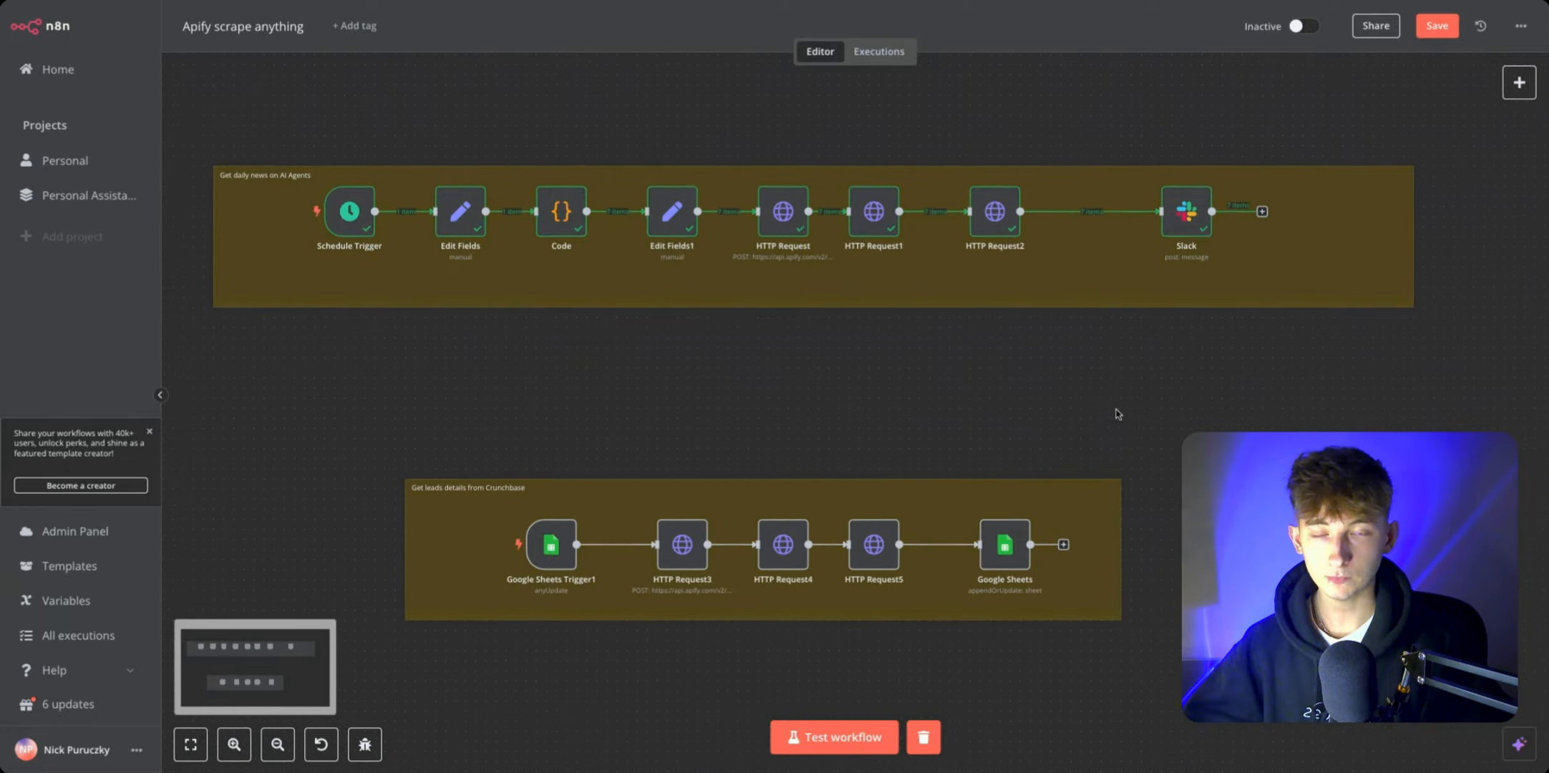